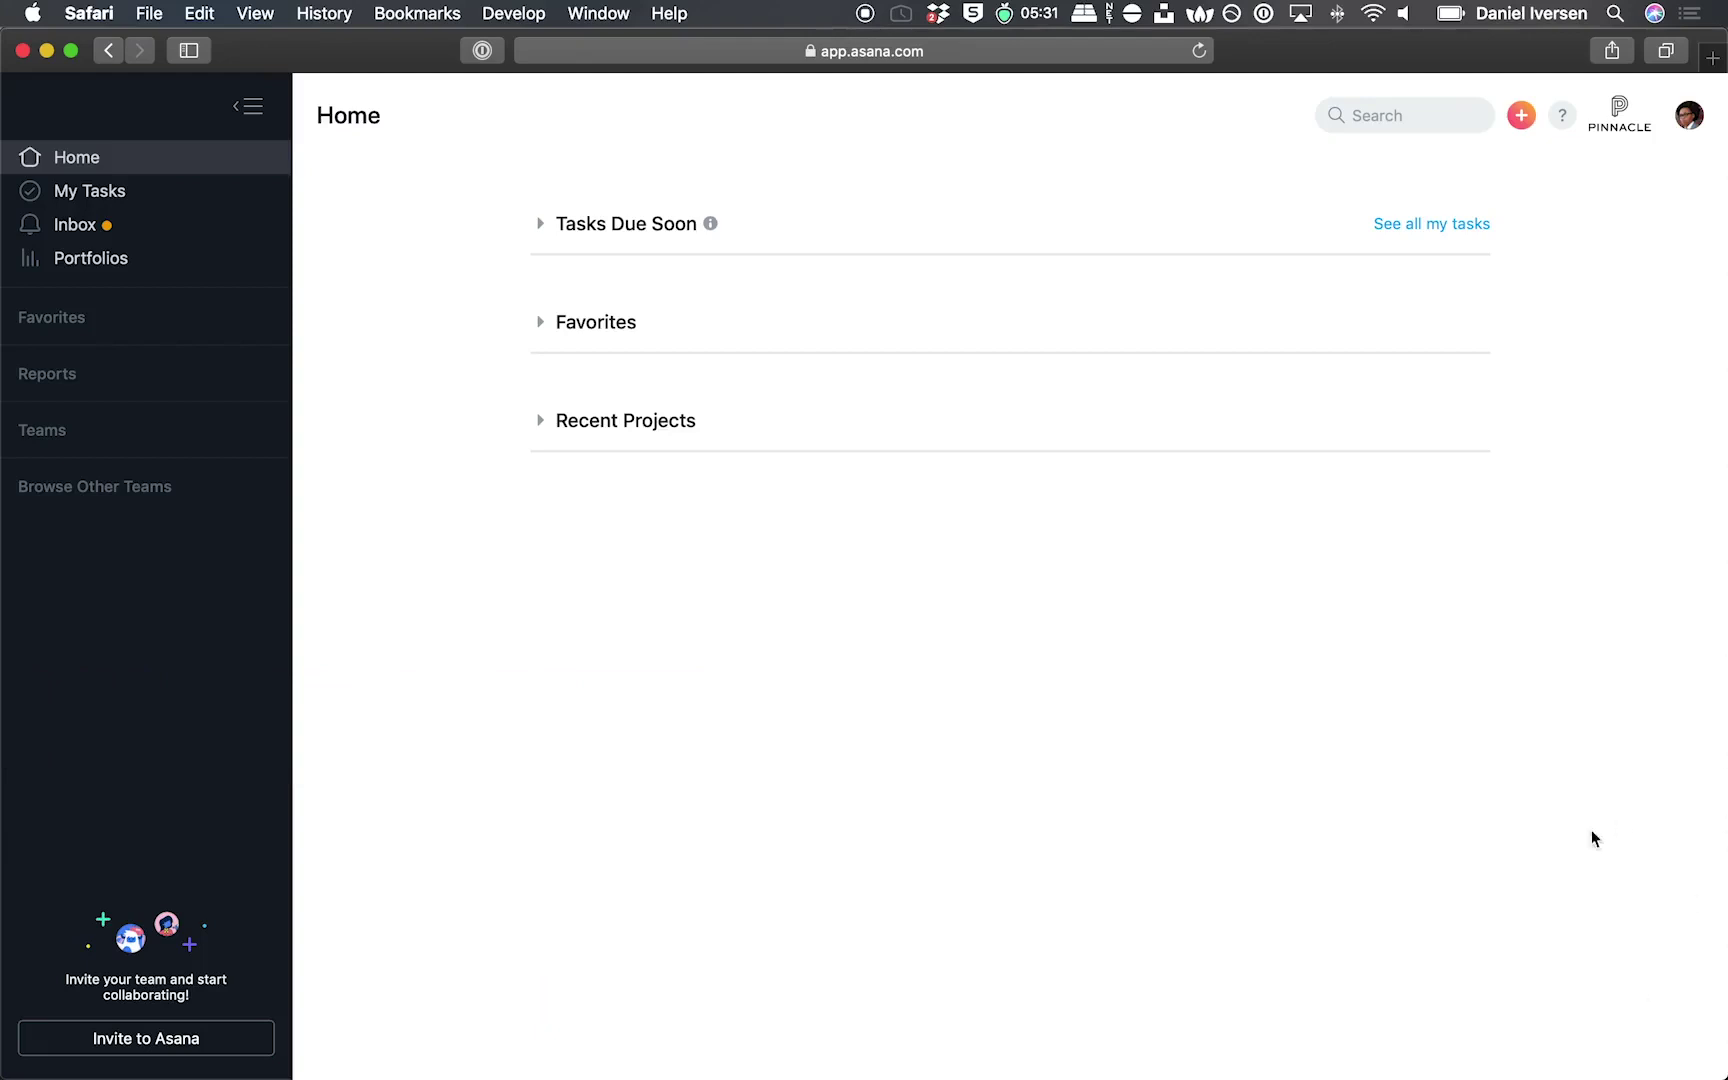
Create a blank project named 'Objective 1: International Expansion' owned by the Staff team
click(1522, 126)
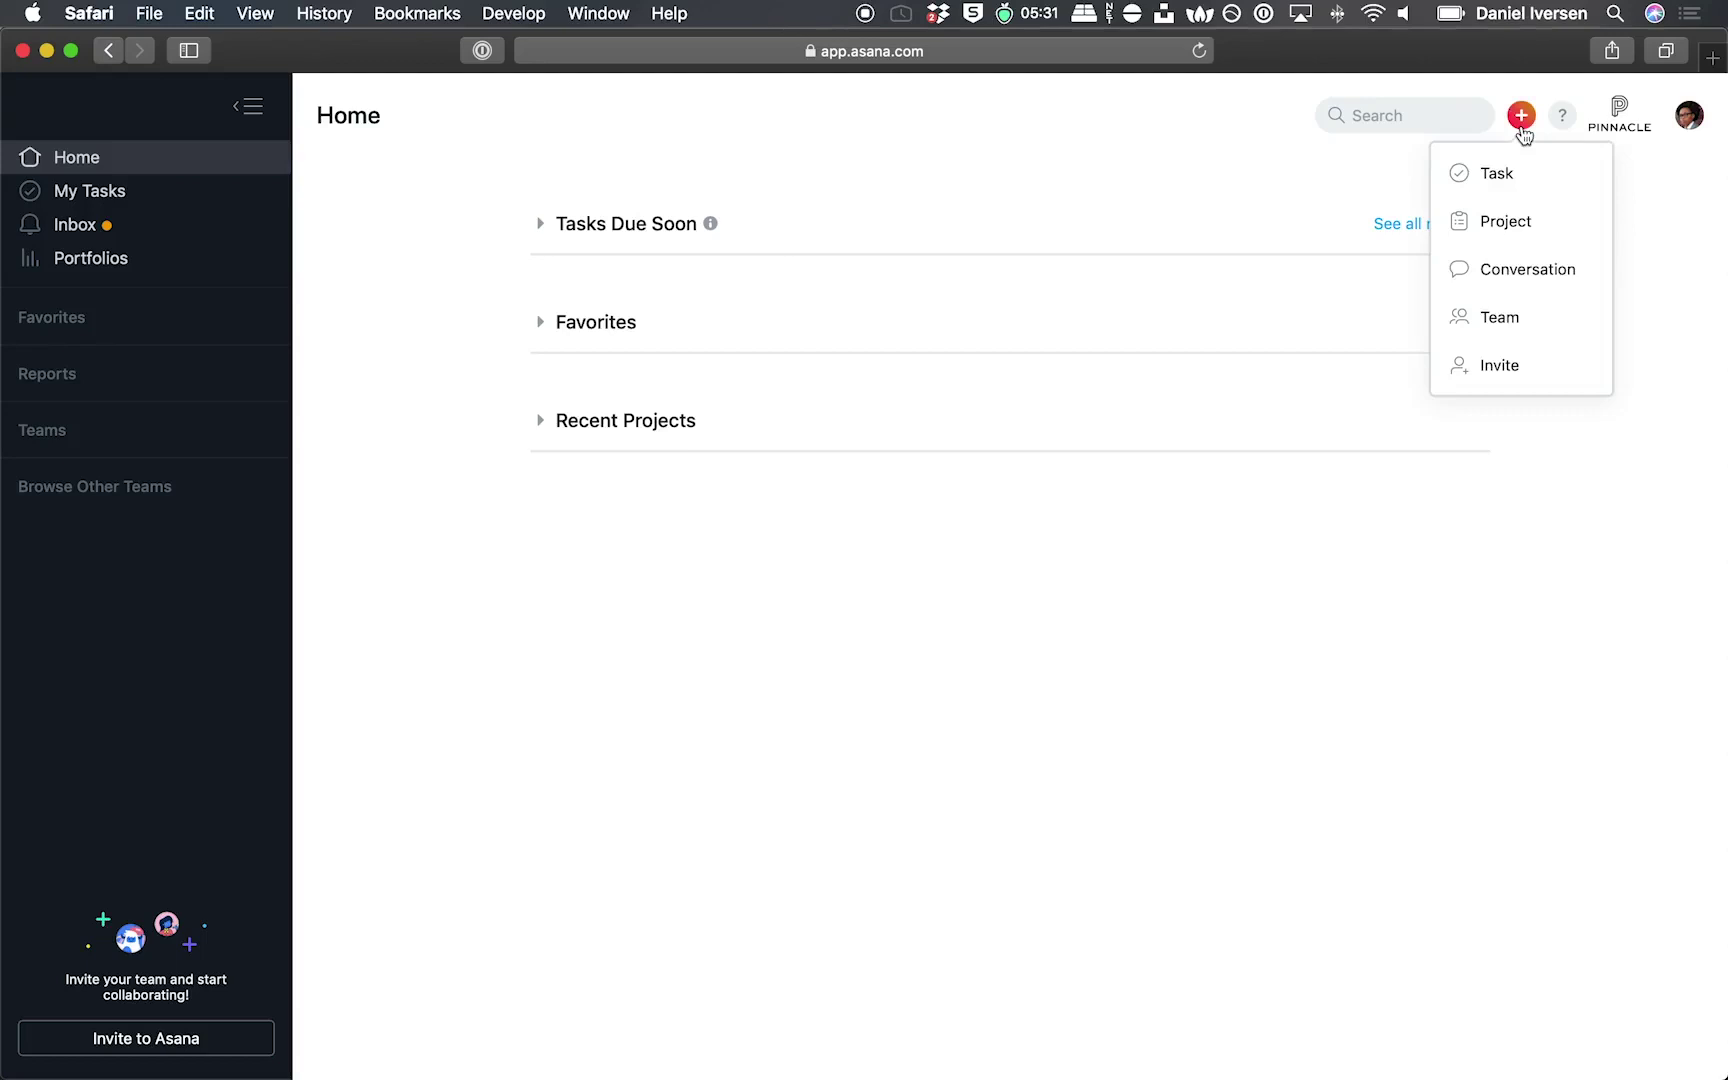
click(1537, 220)
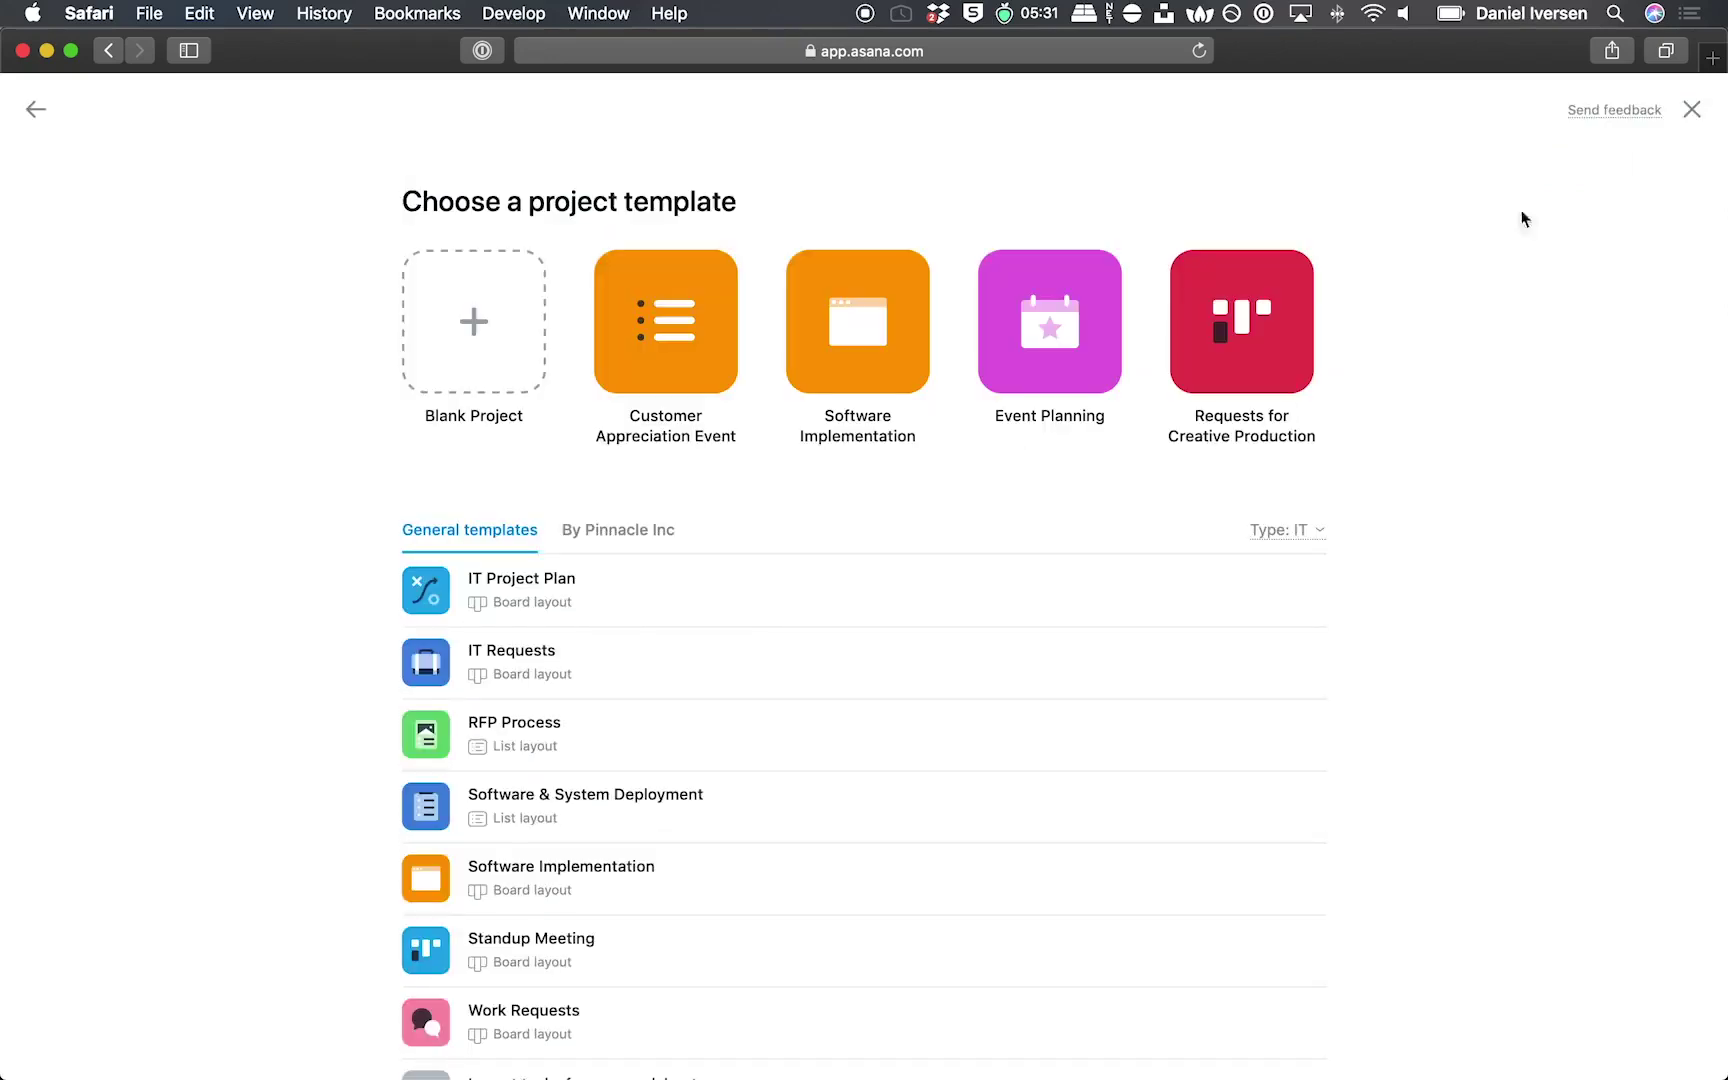
click(483, 357)
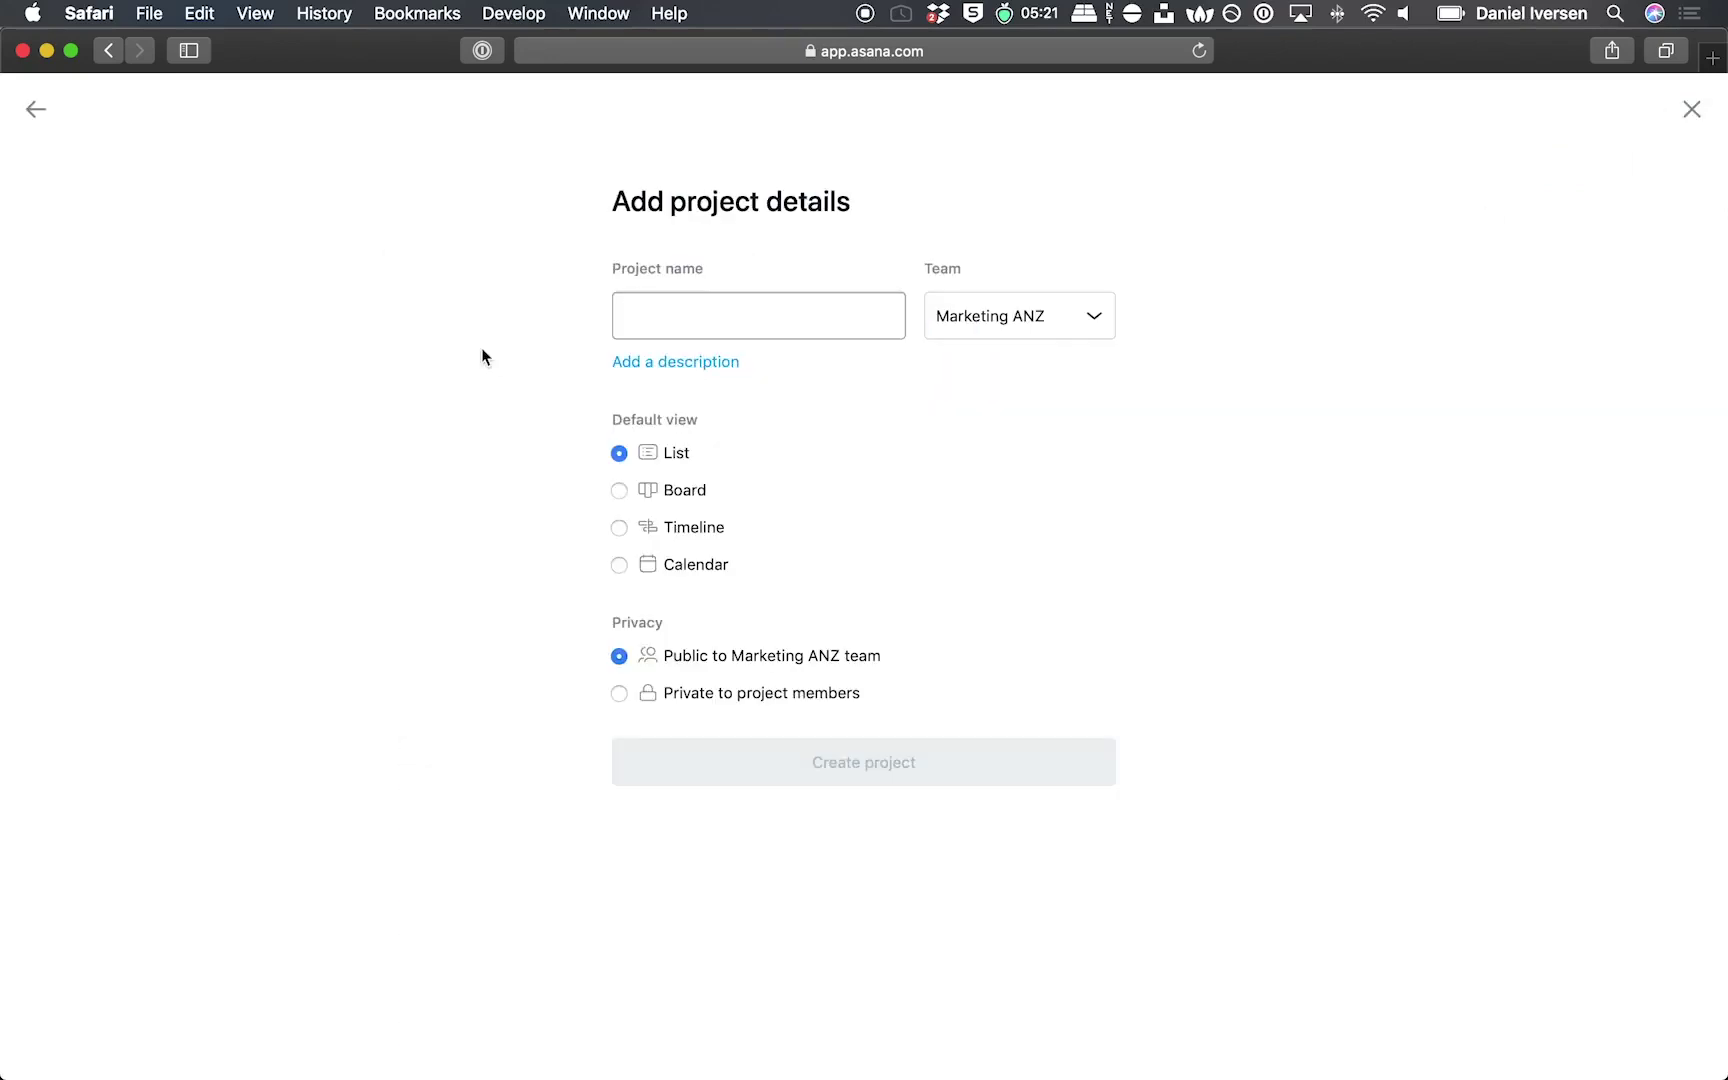
text(Objecti)
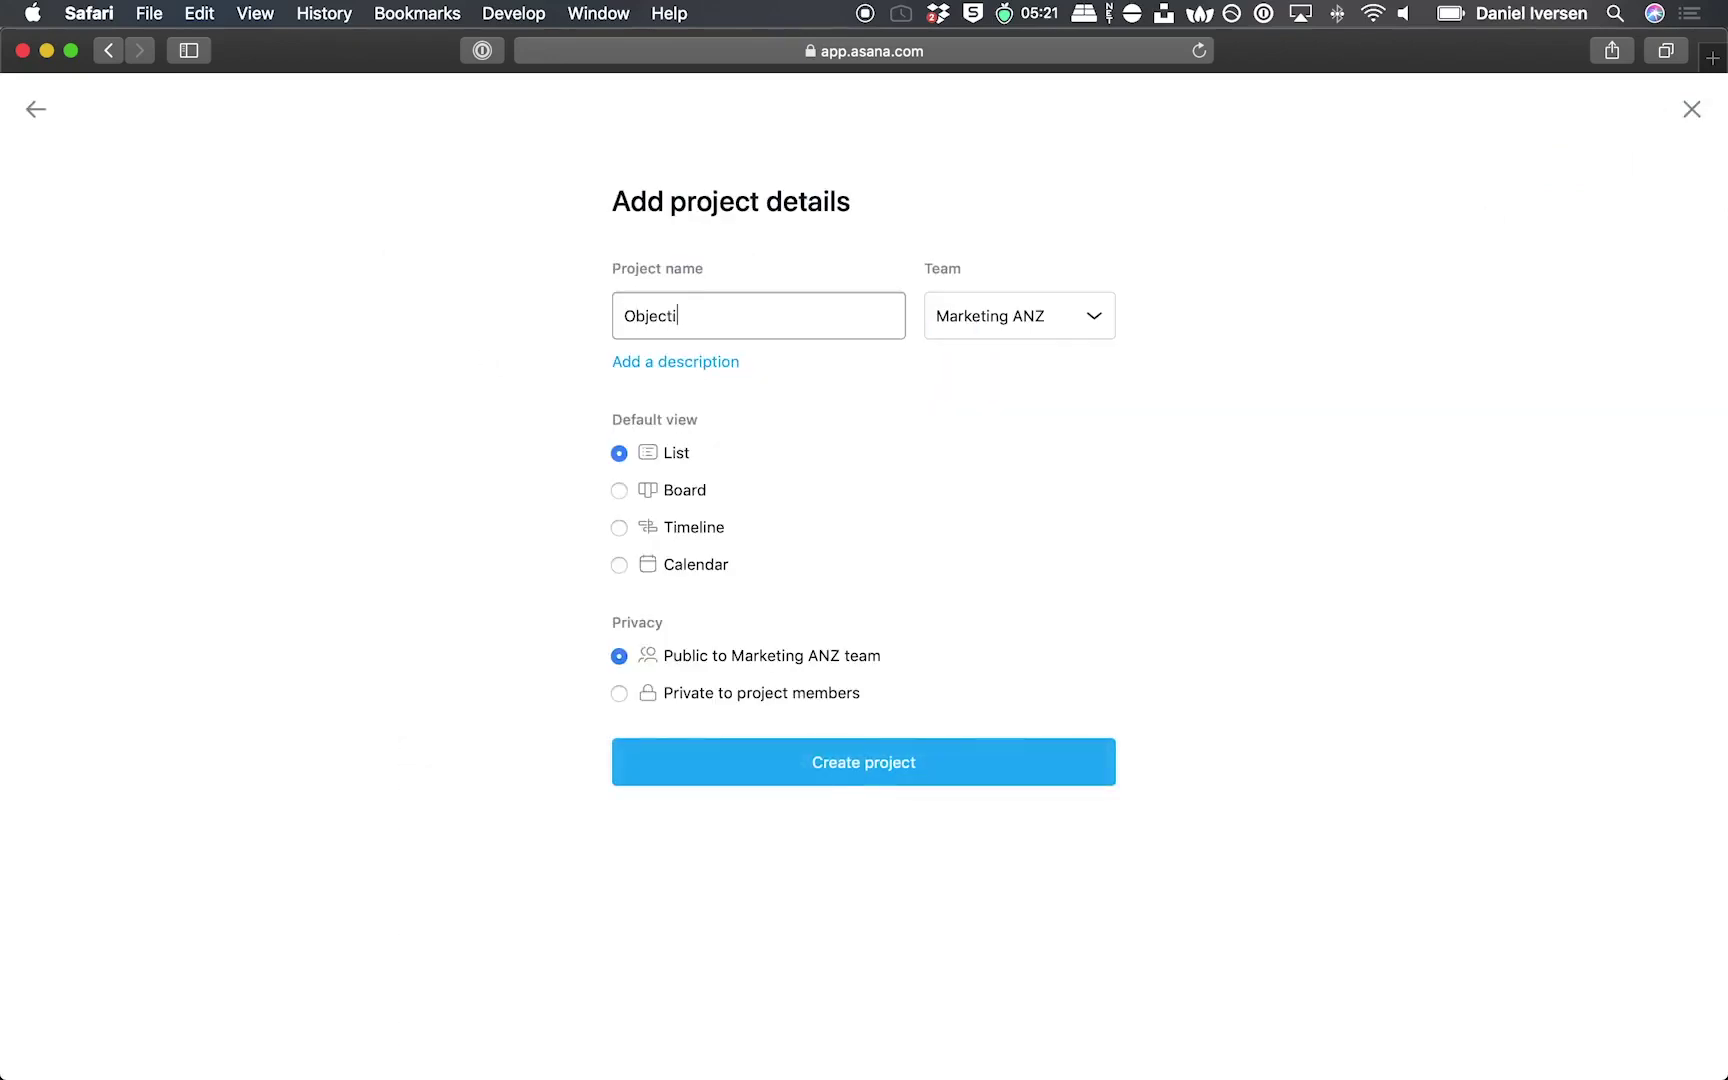
text(ve 1: Internatino)
text(al Expansion)
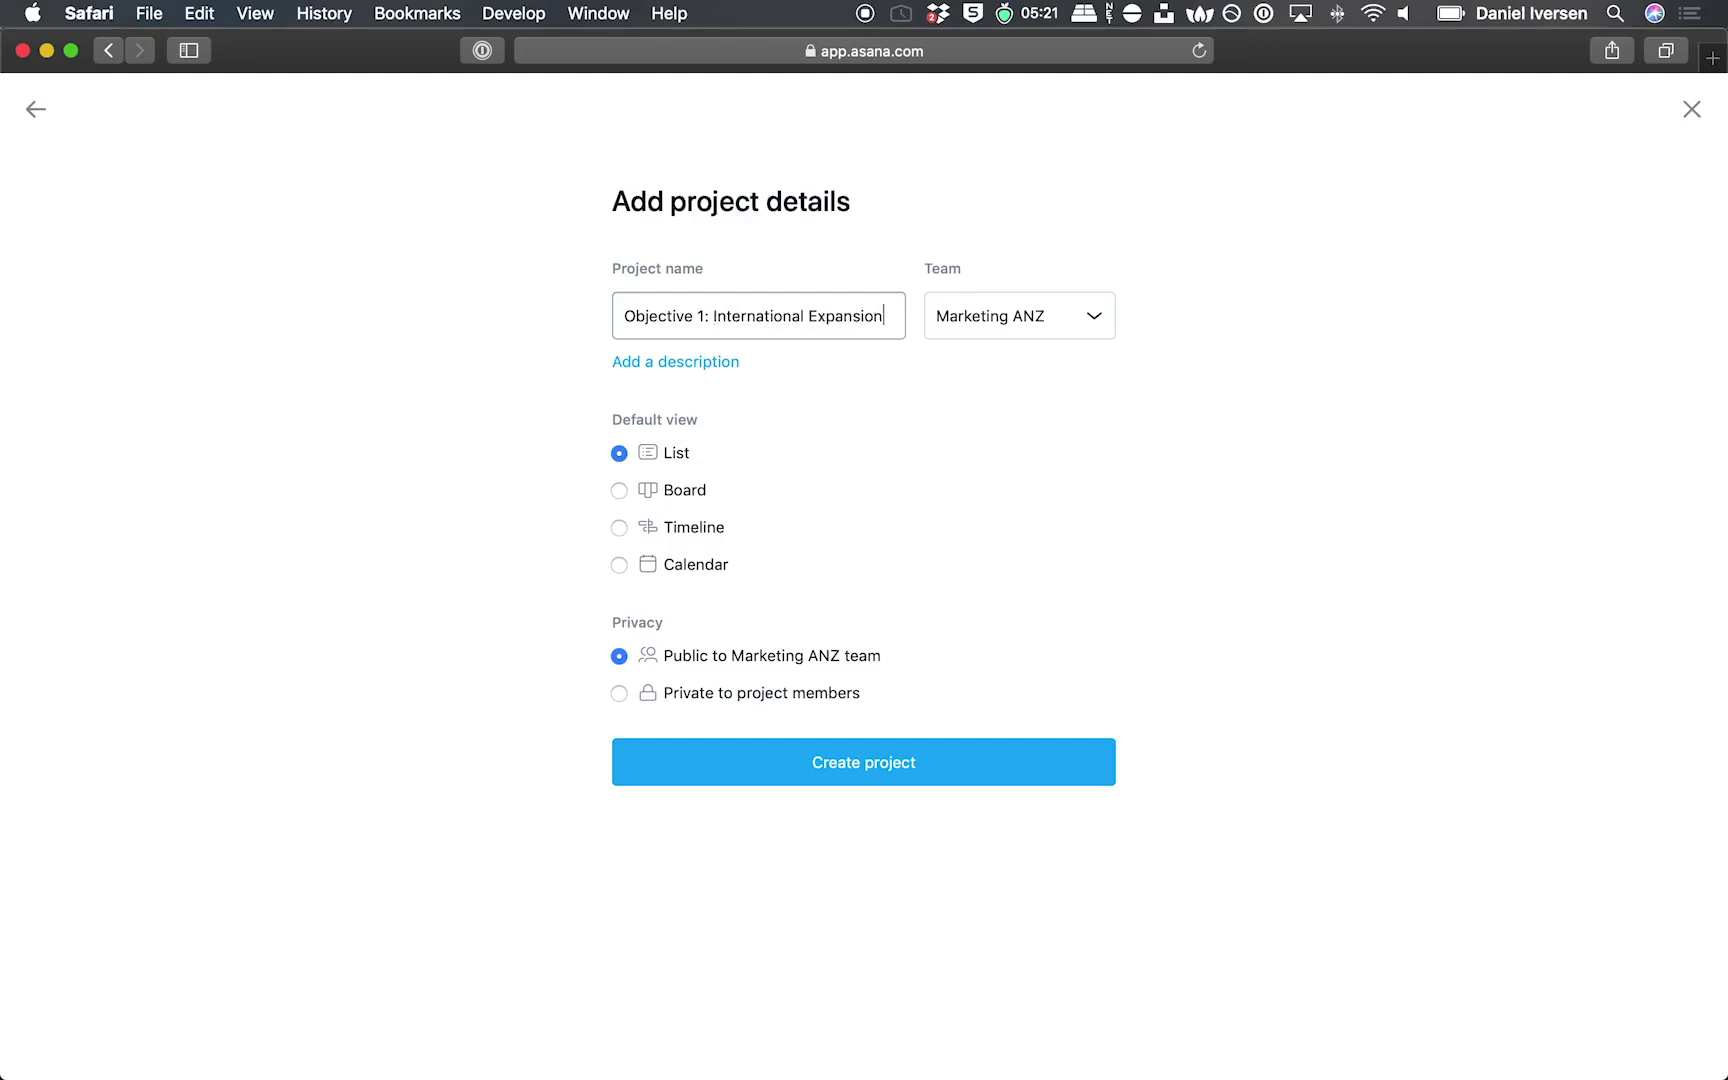
click(1011, 331)
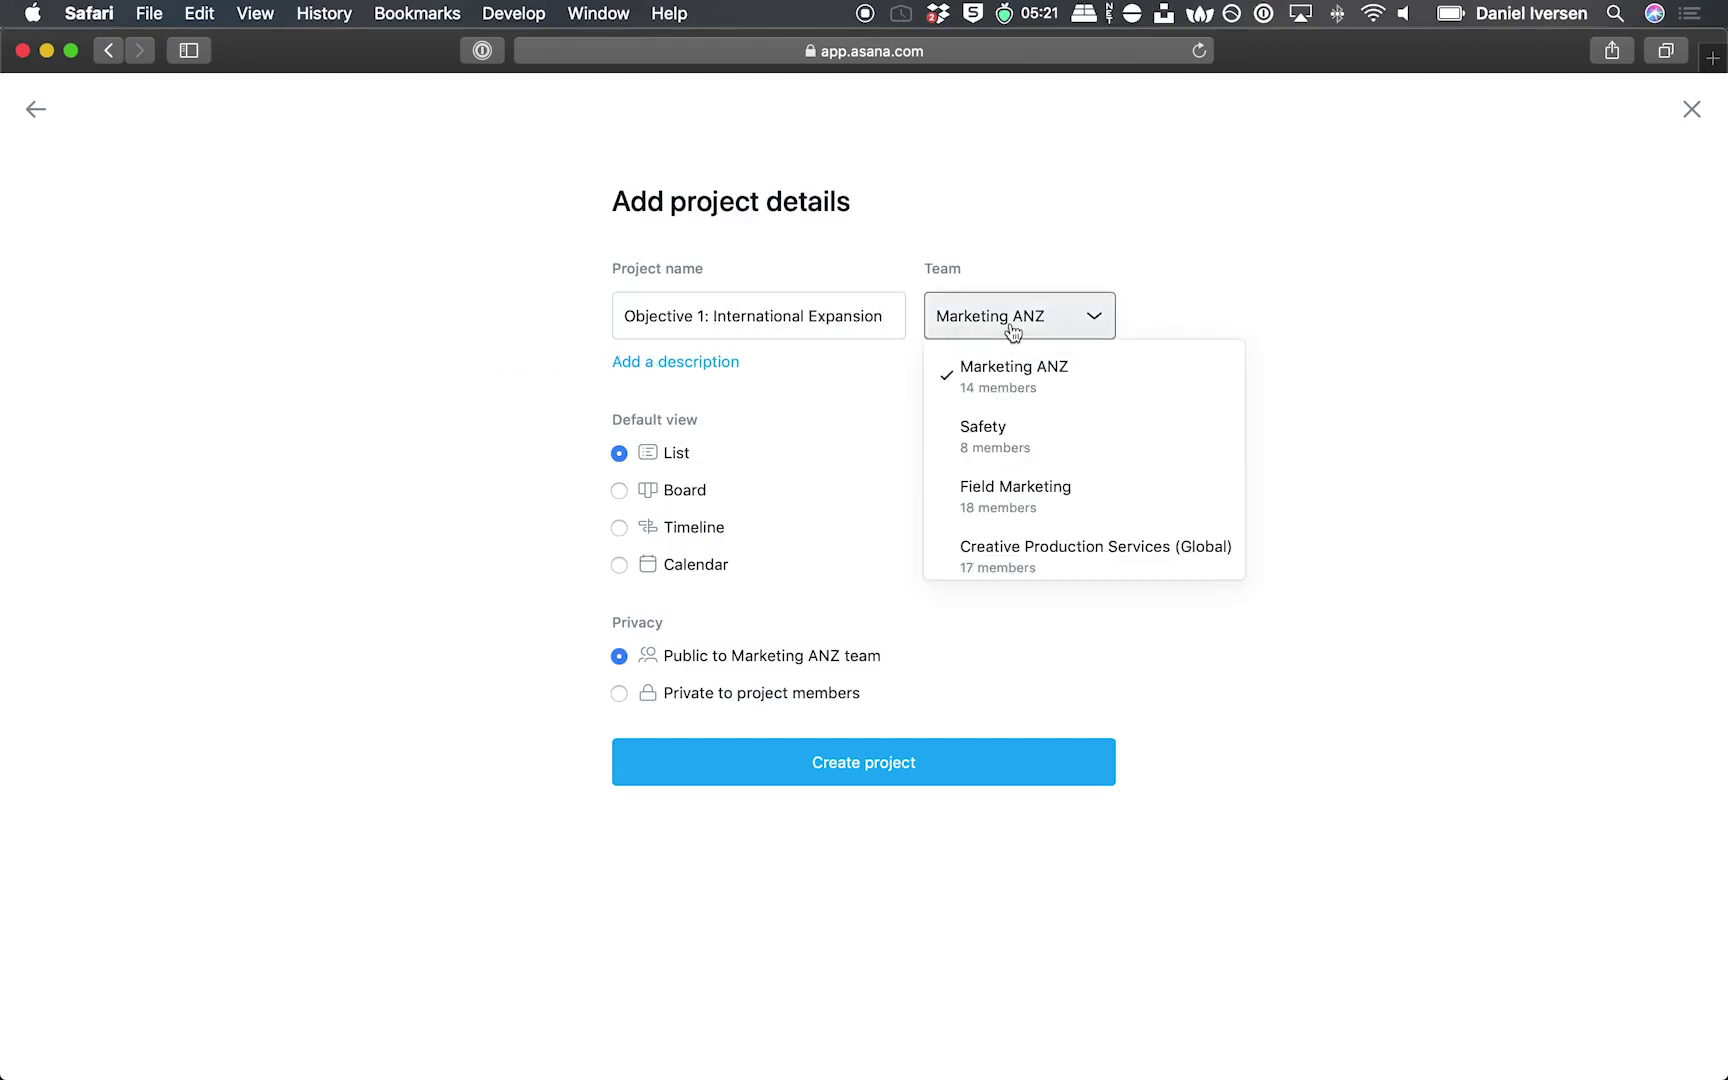
scroll(1097, 482, down, 8)
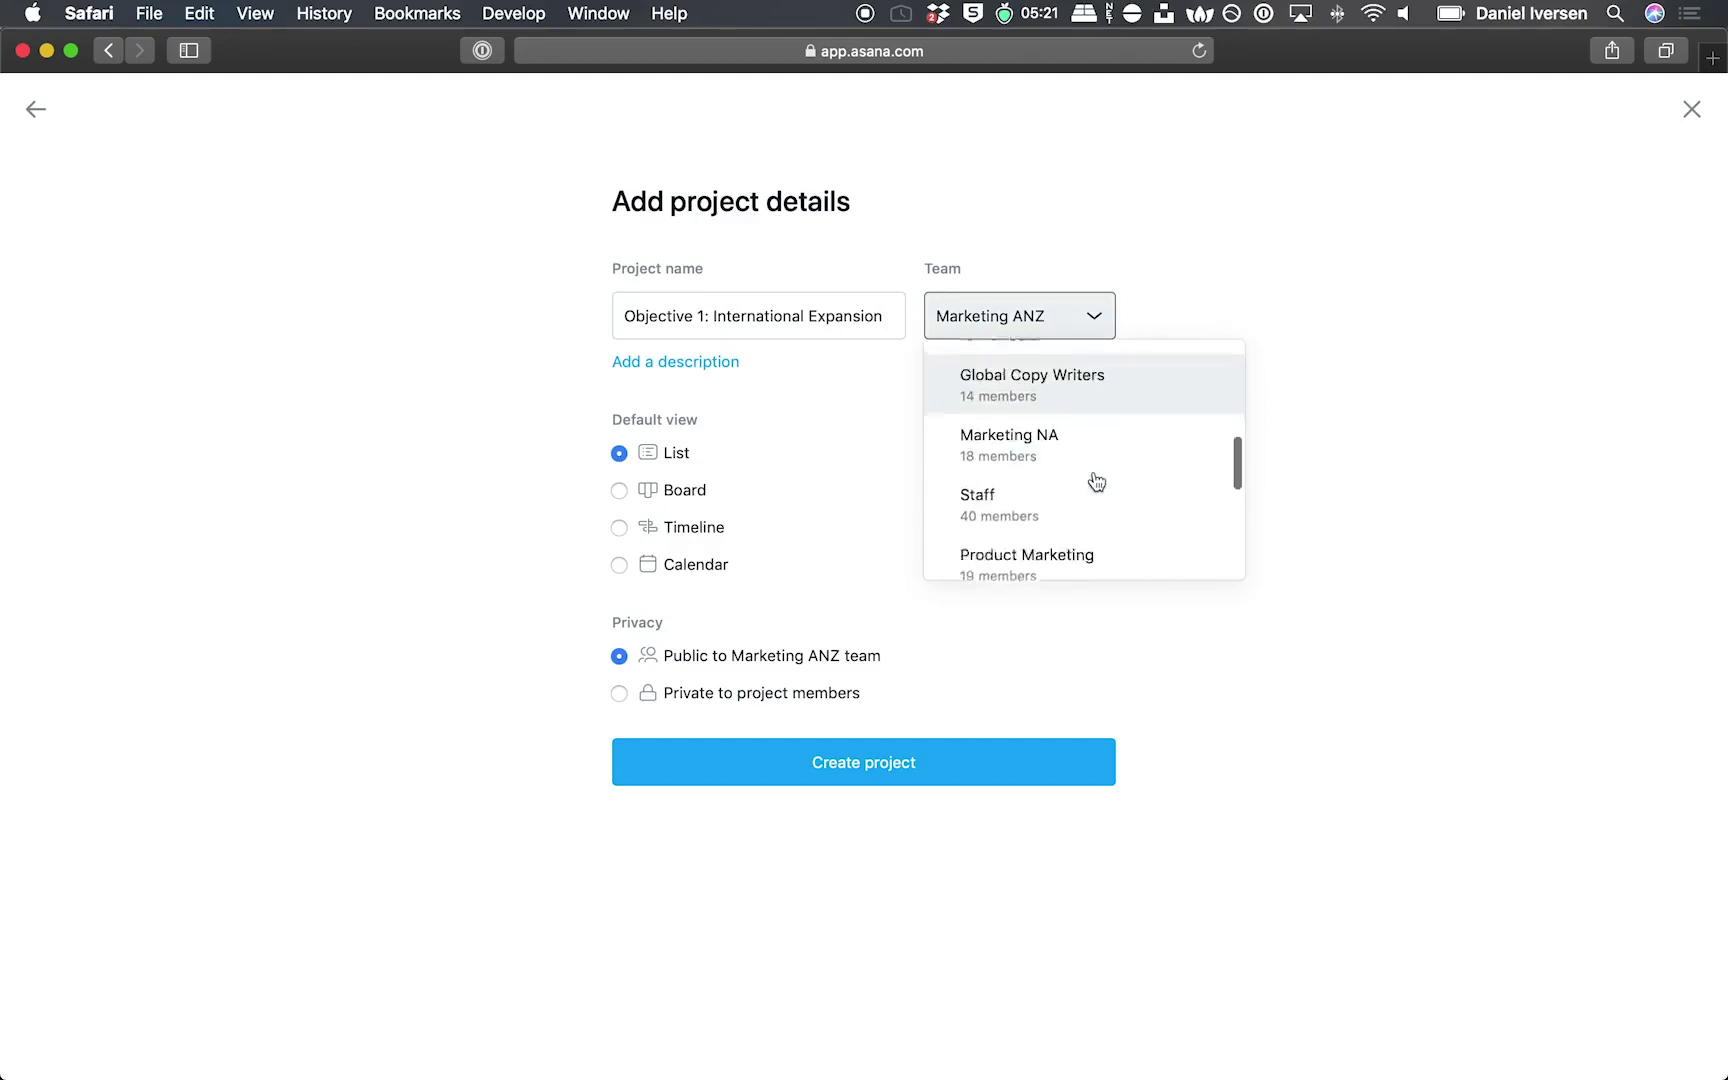
scroll(1097, 482, down, 2)
click(1049, 392)
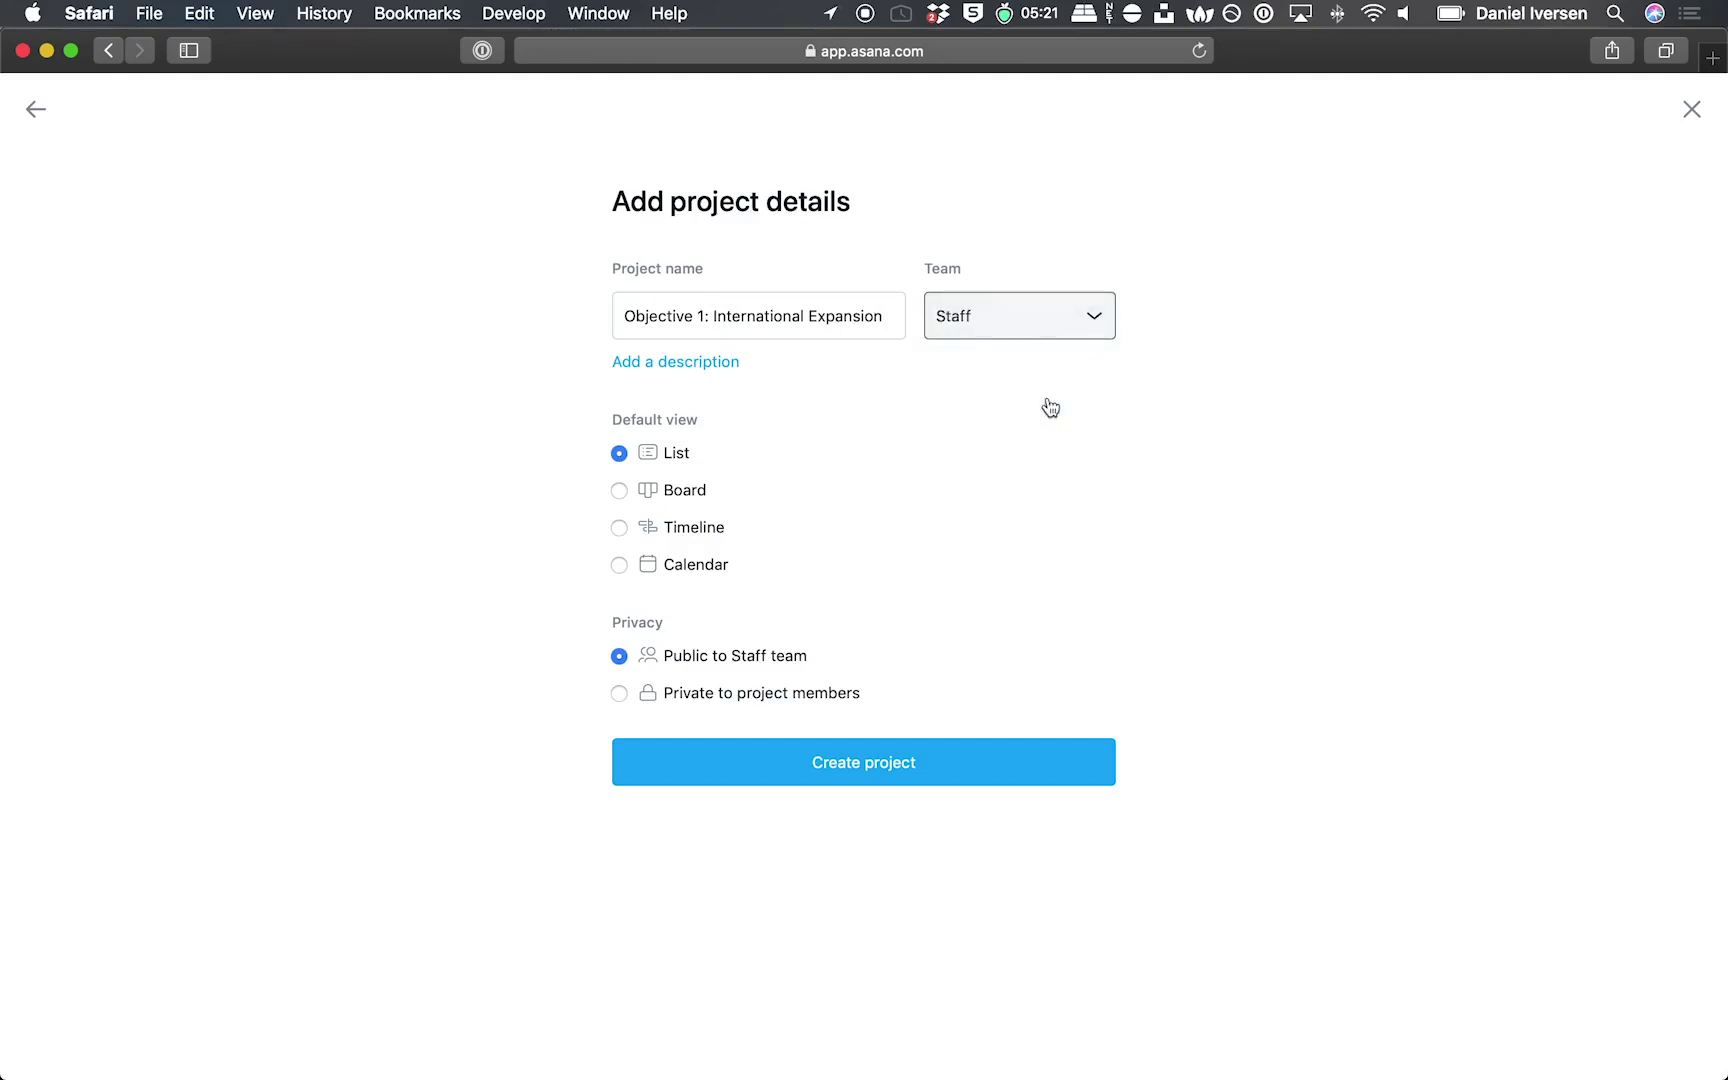
click(908, 758)
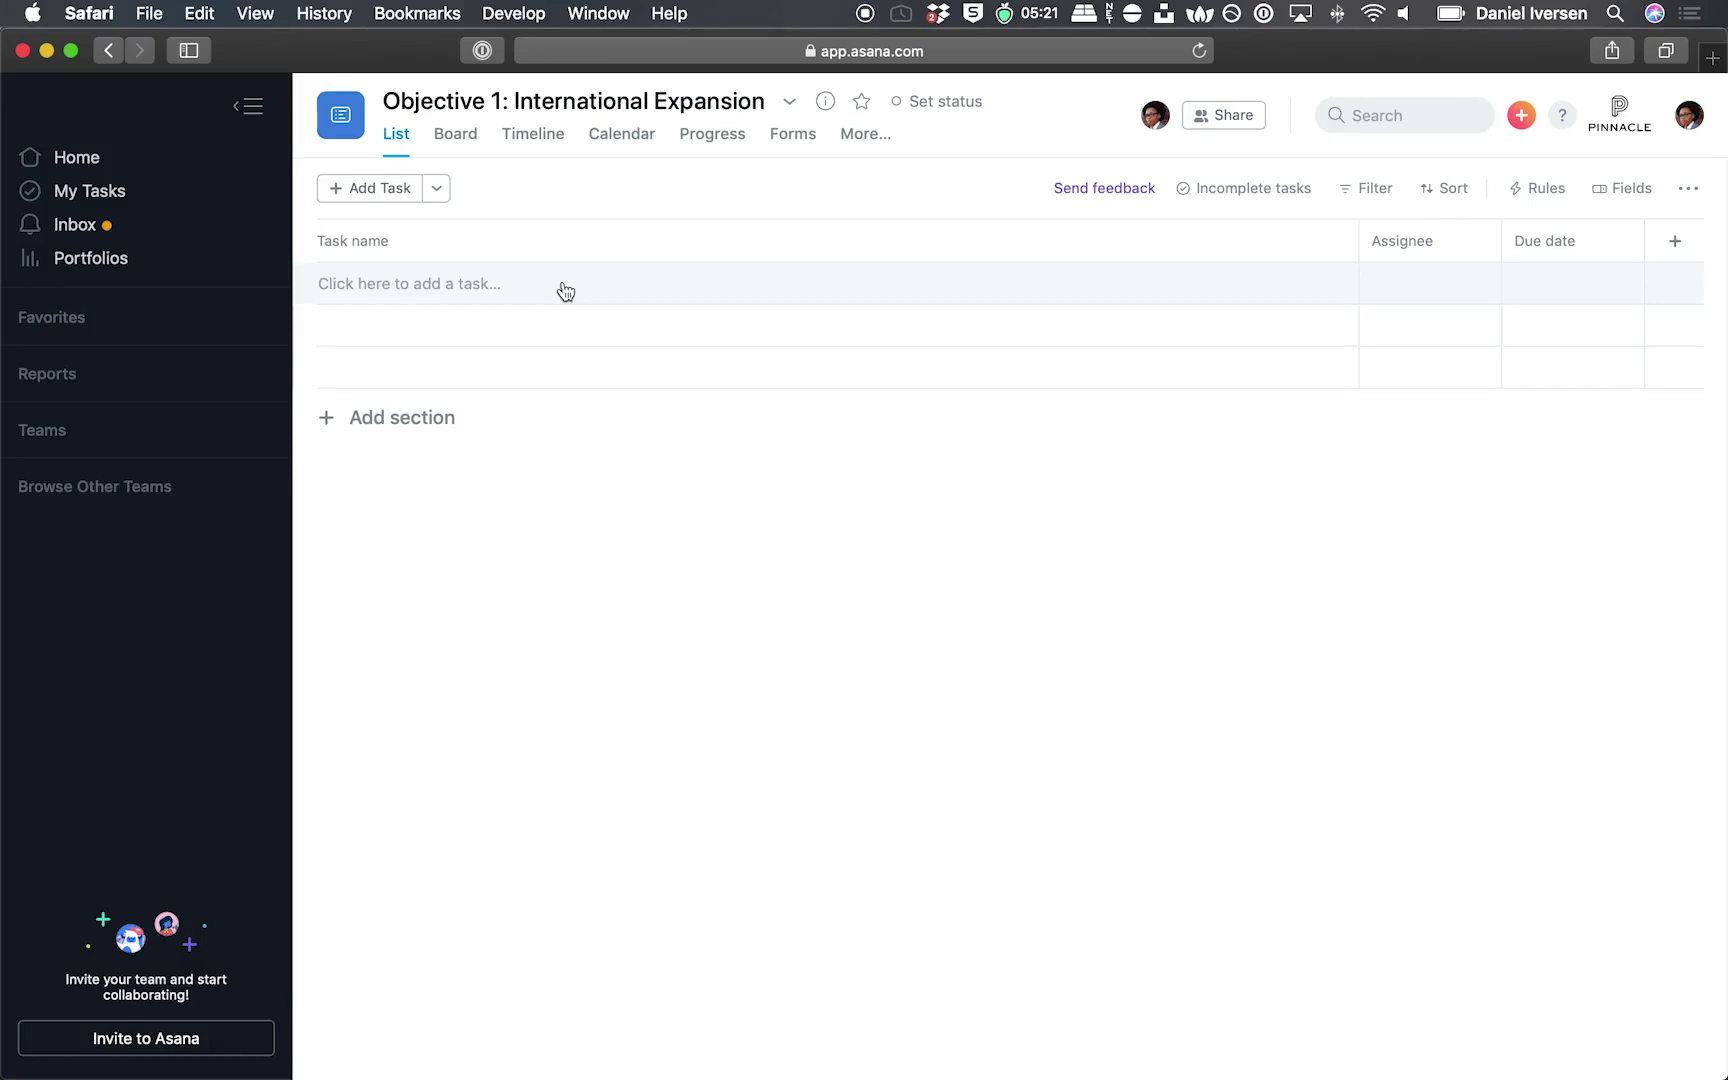
Add tasks 'Launch billboards in Tokyo', 'Run Digital Ad Campaign in Japan' and 'Hire new APAC Marketing lead'
click(565, 291)
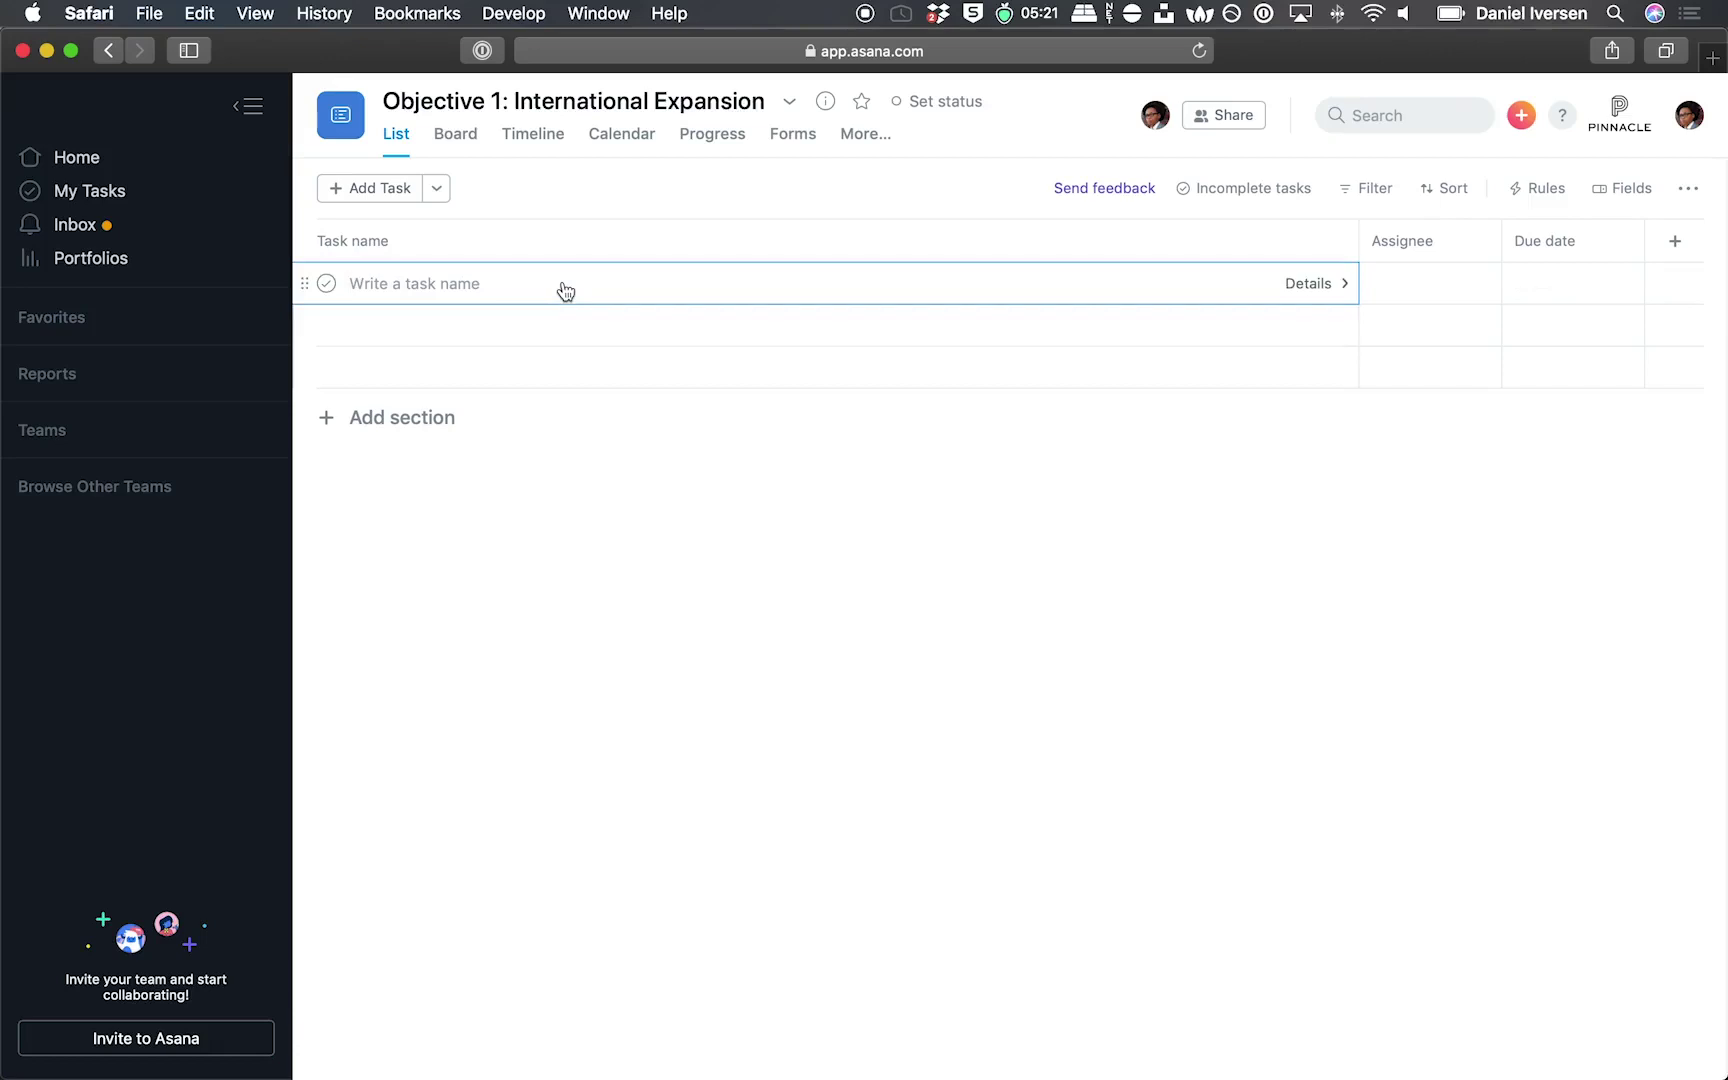
text(Launch billboards in Tokyo)
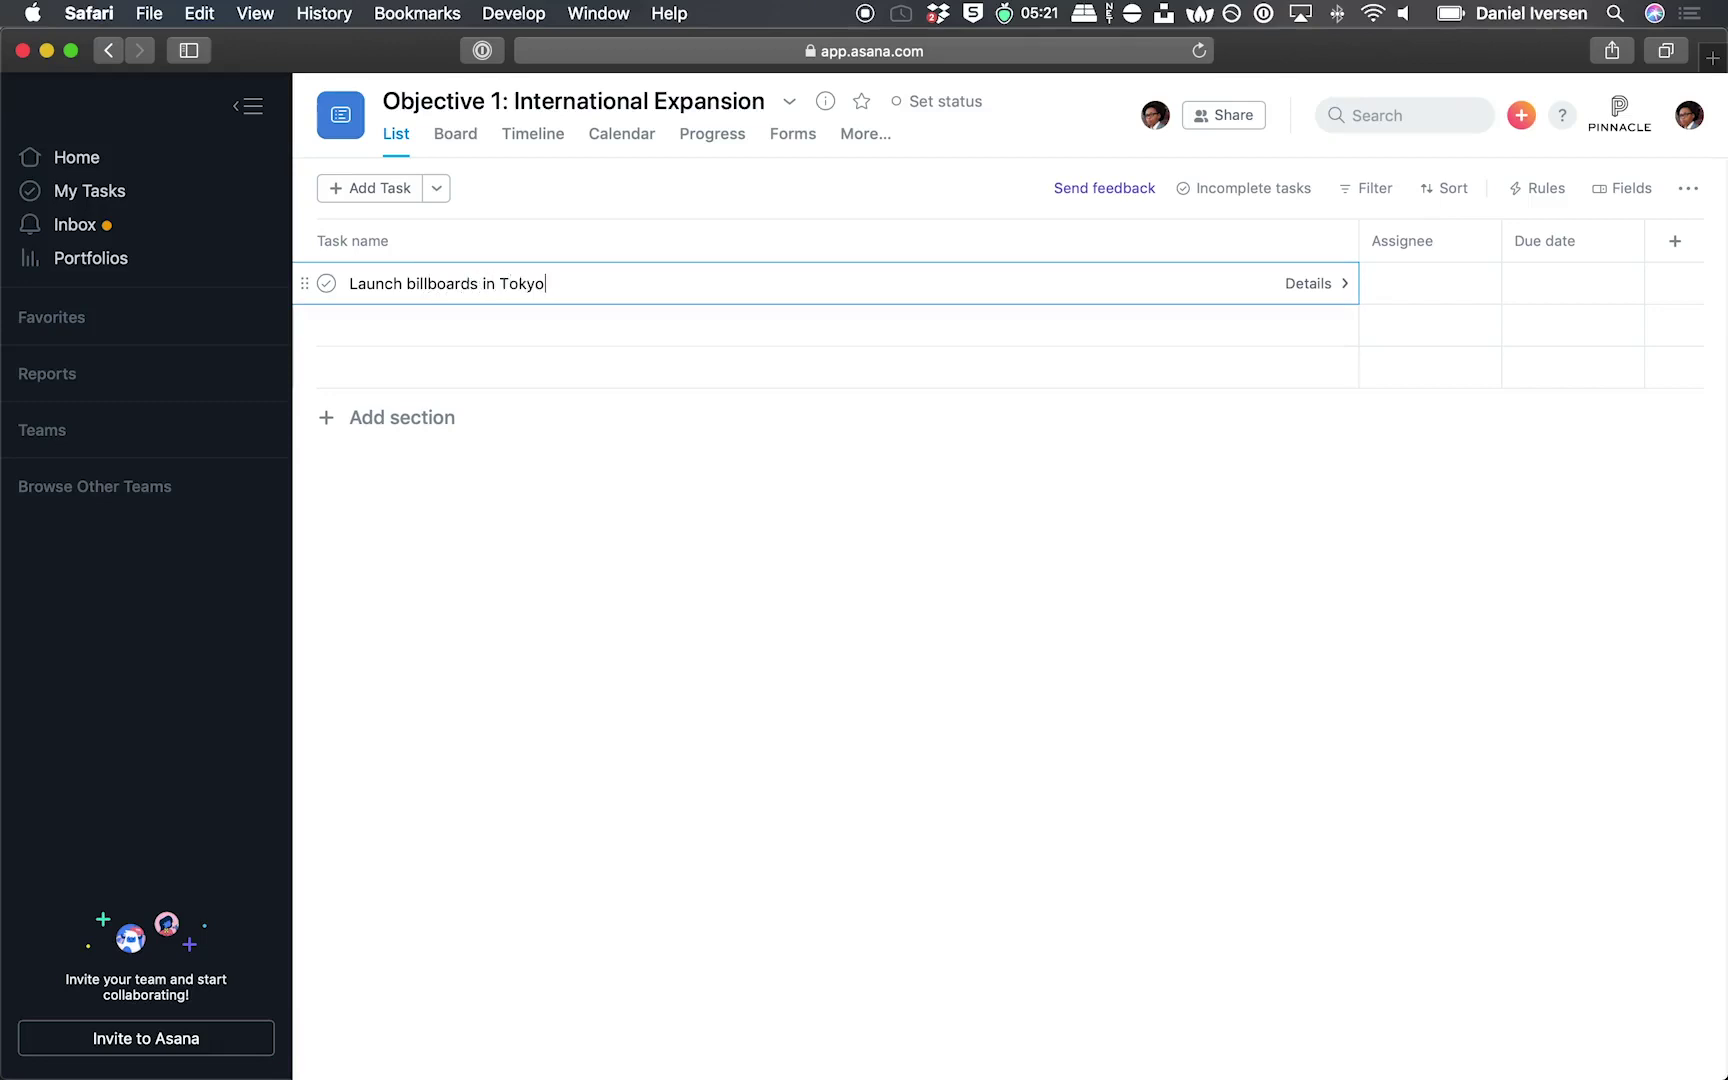
key(Return)
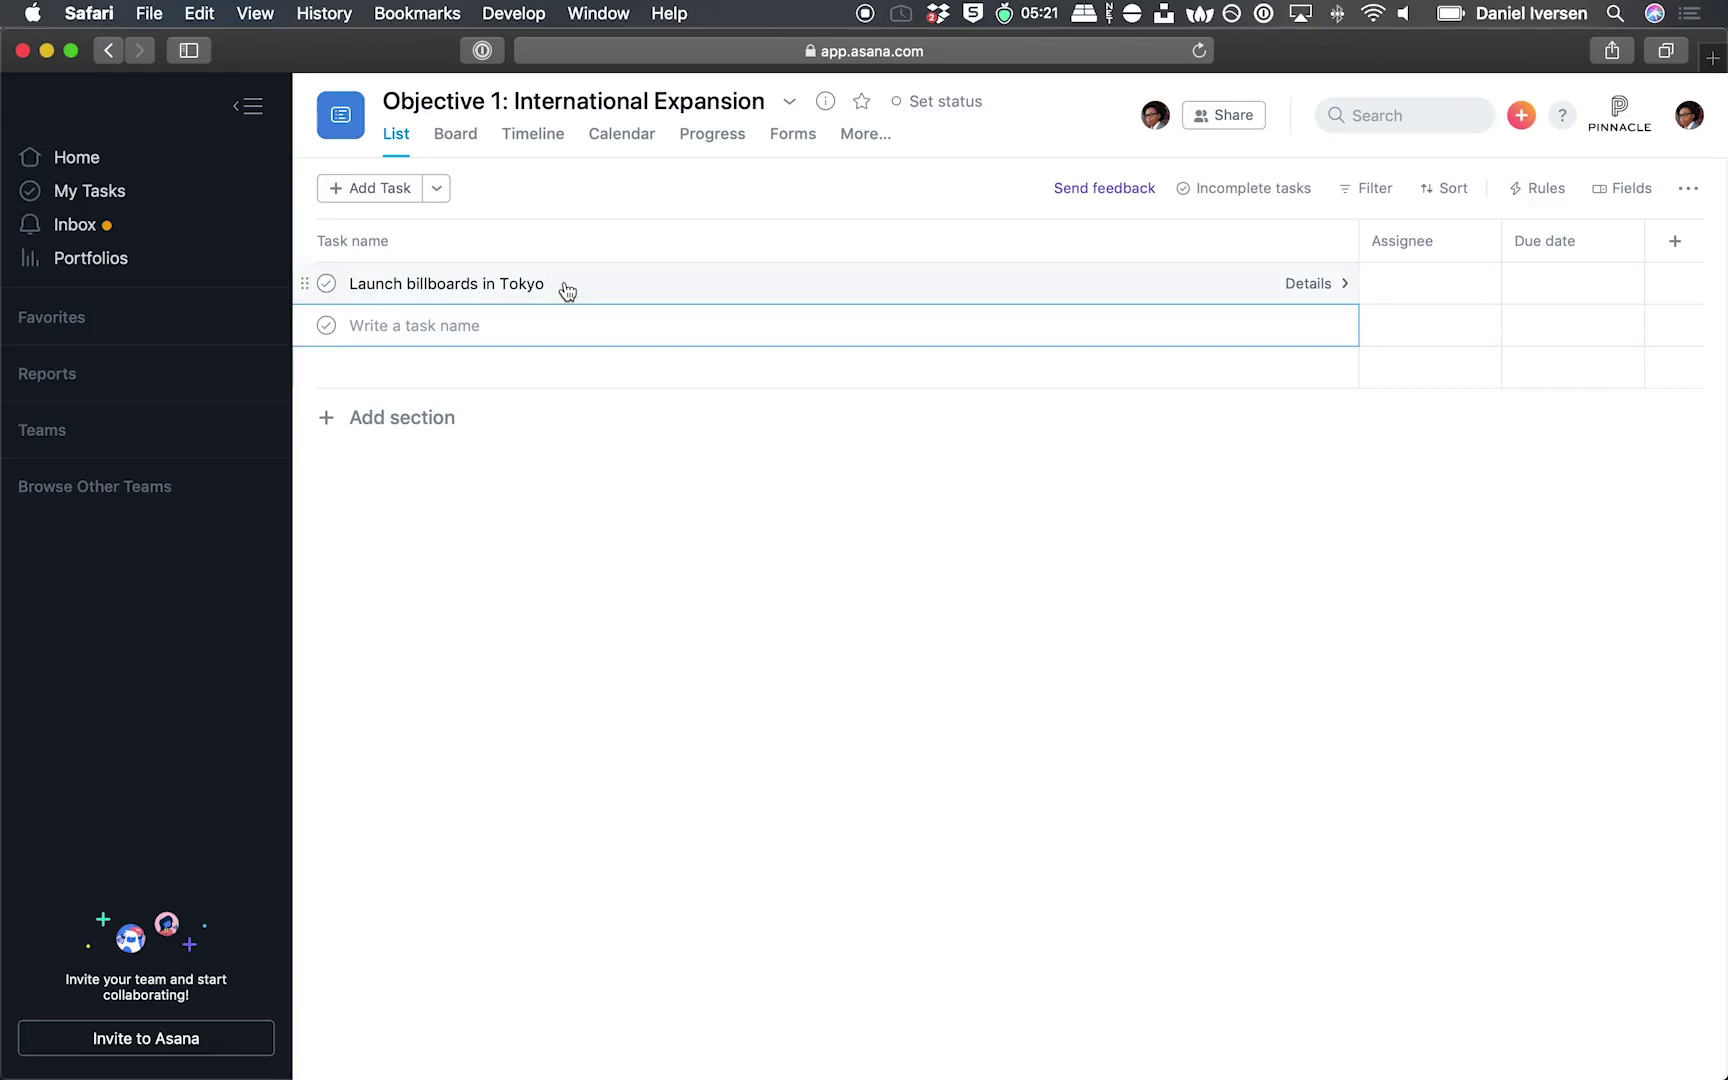
text(Run Digital Ad Campaign in Jap)
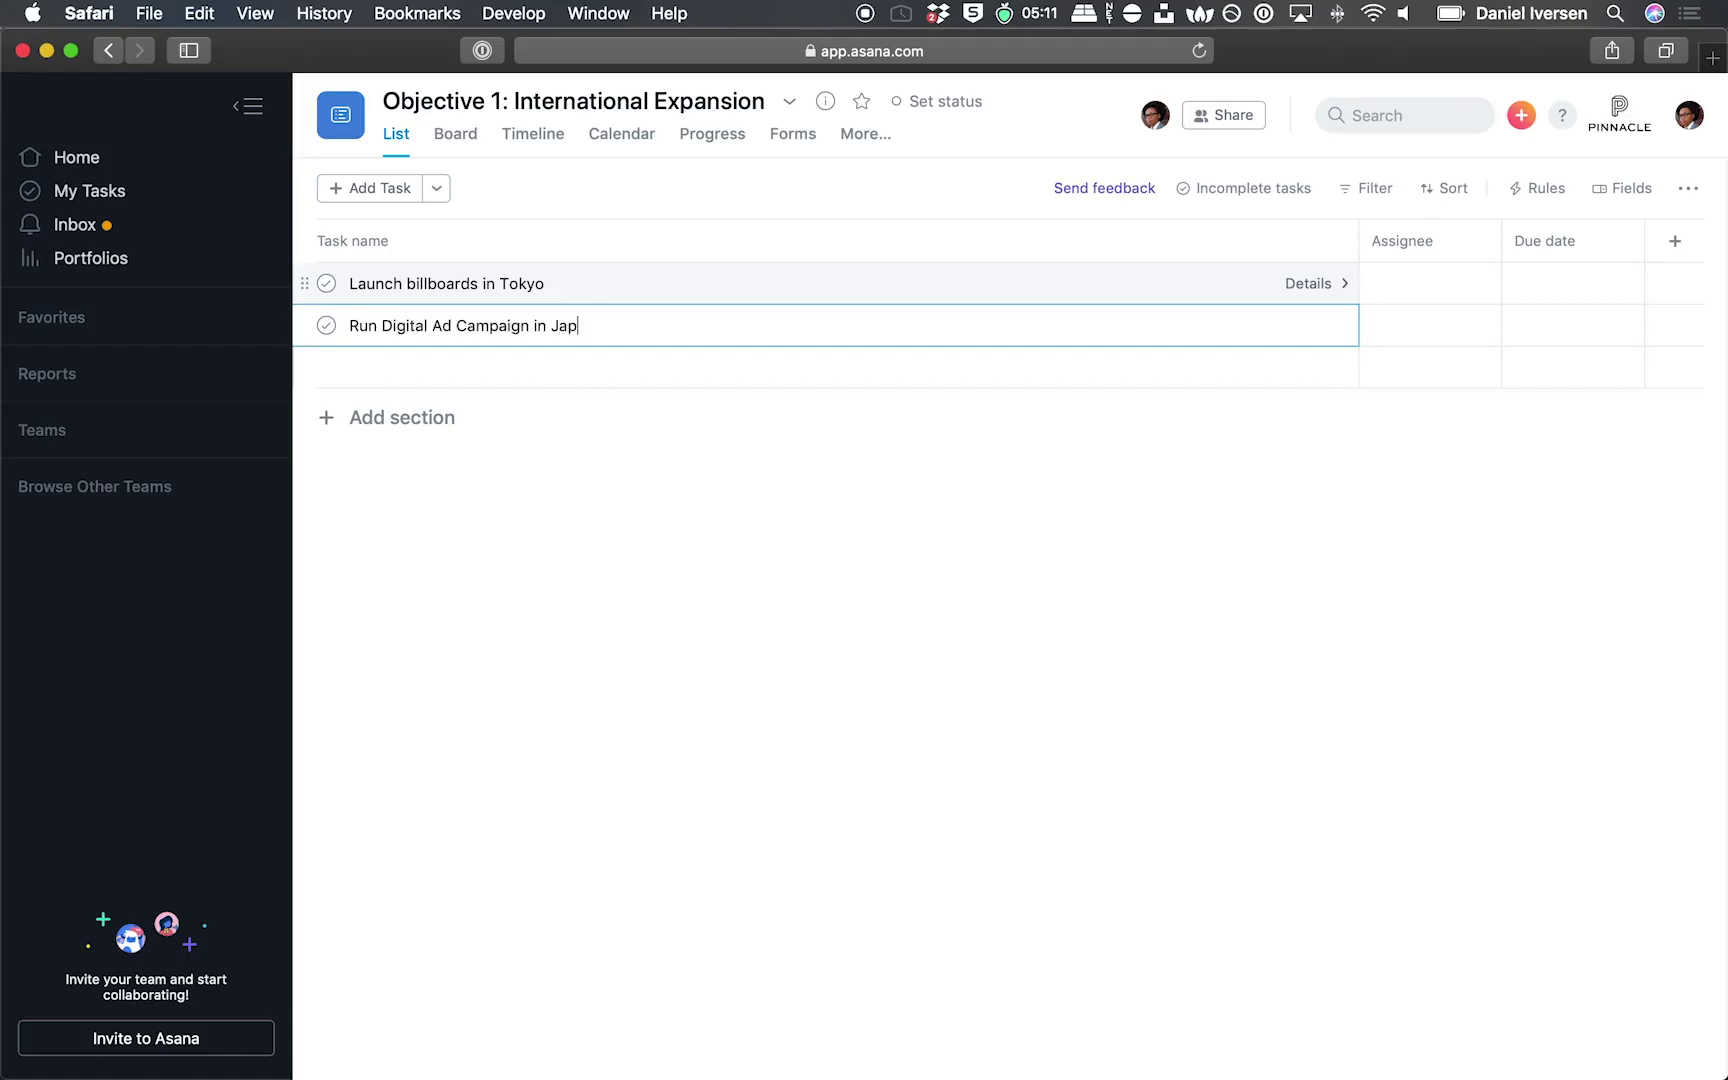
text(an)
key(Return)
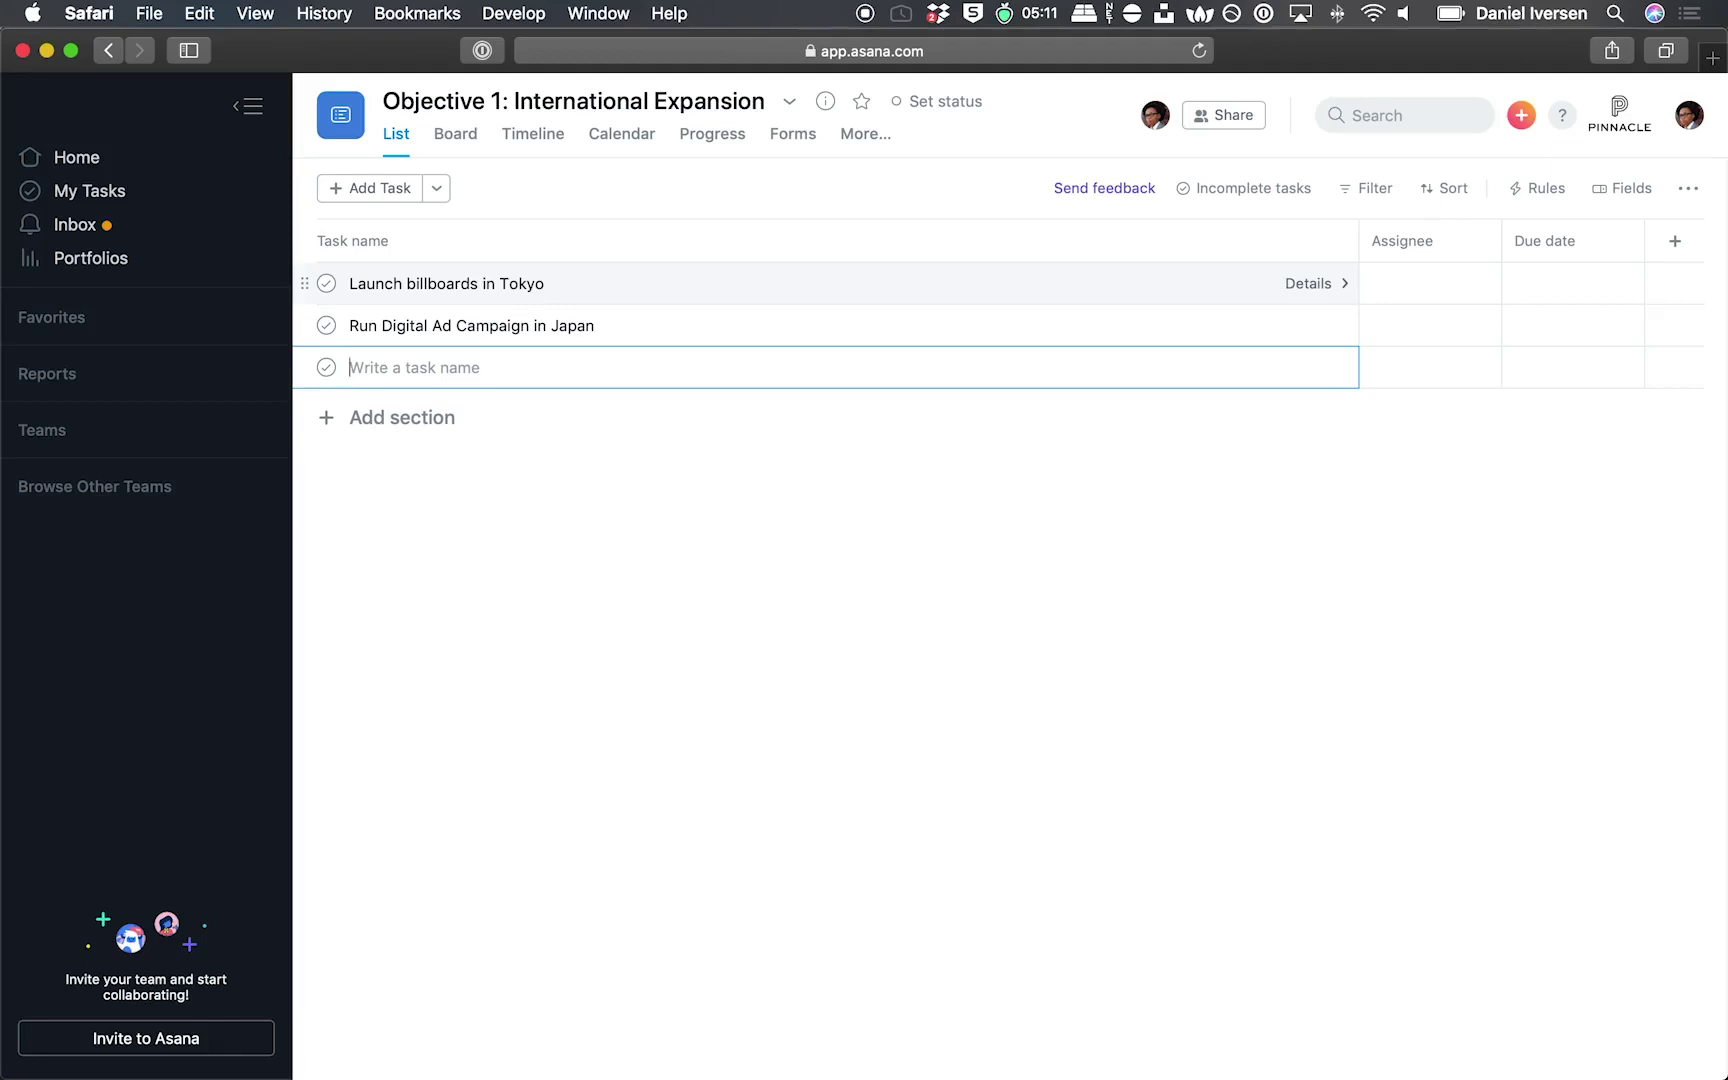
text(Hire new APAC Marketing )
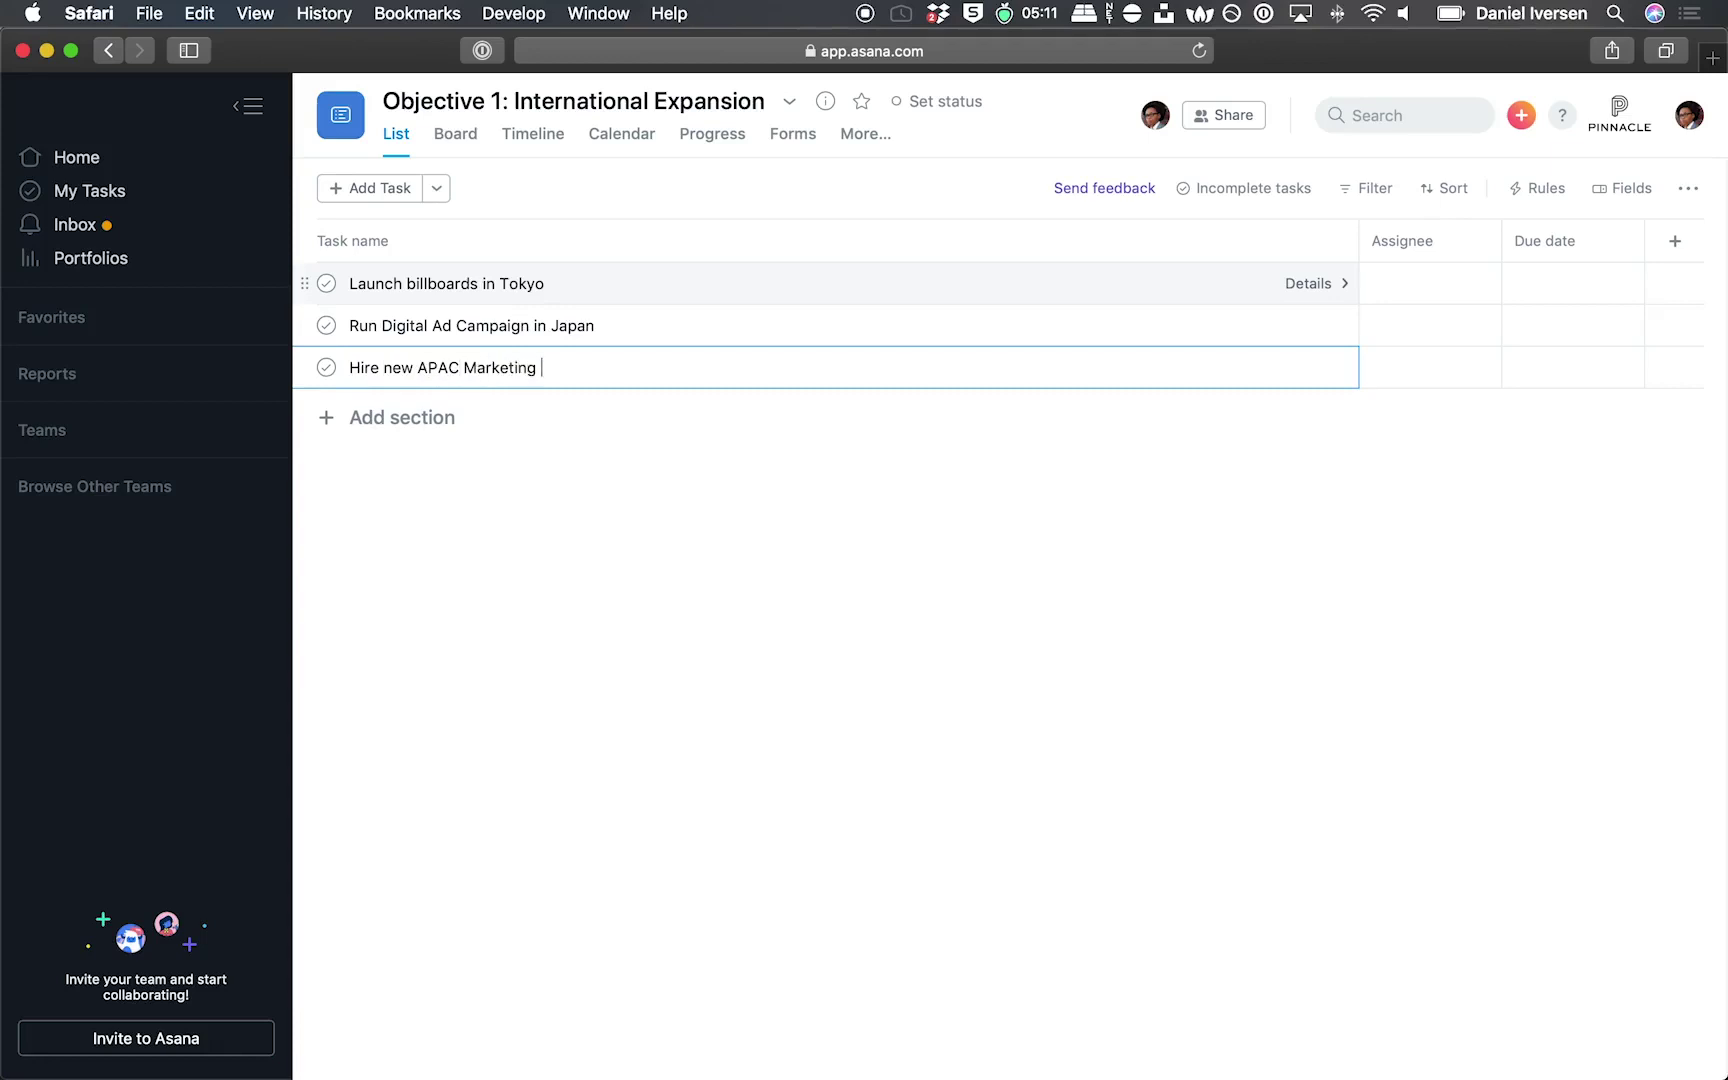
text(lead)
Select the three objective tasks together and mark them all as milestones
click(567, 285)
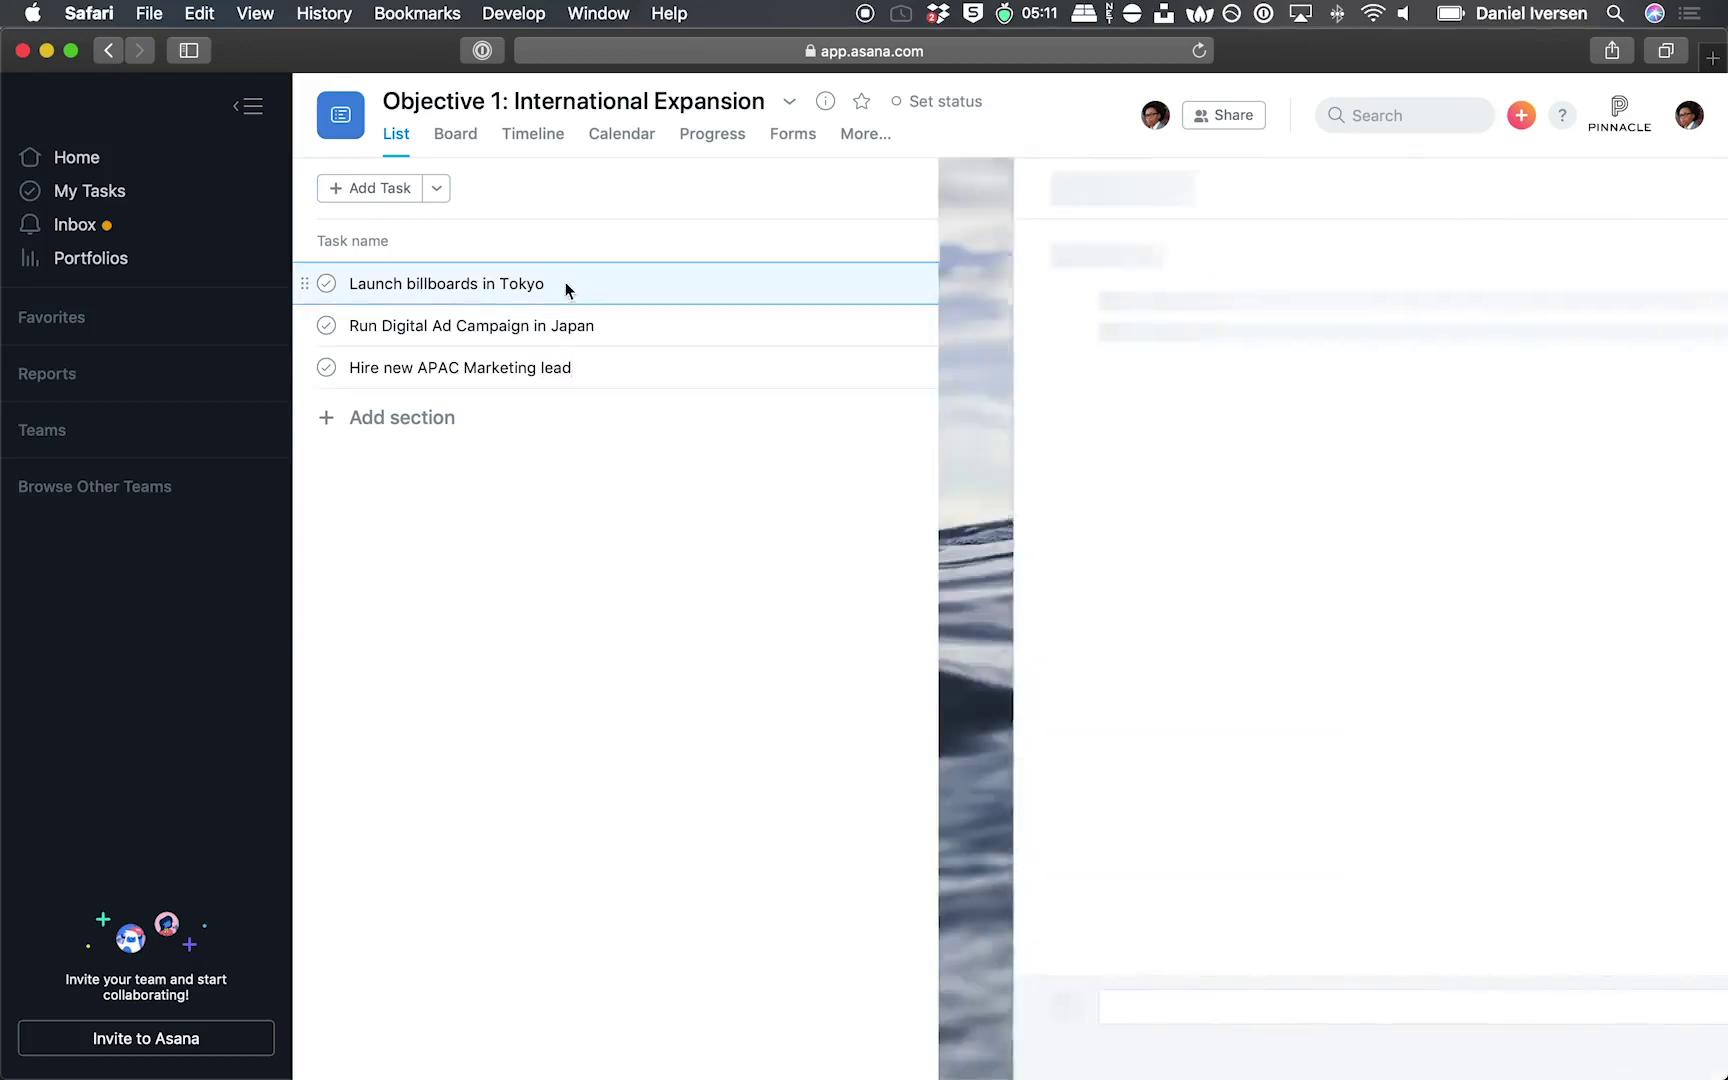
shift+click(597, 378)
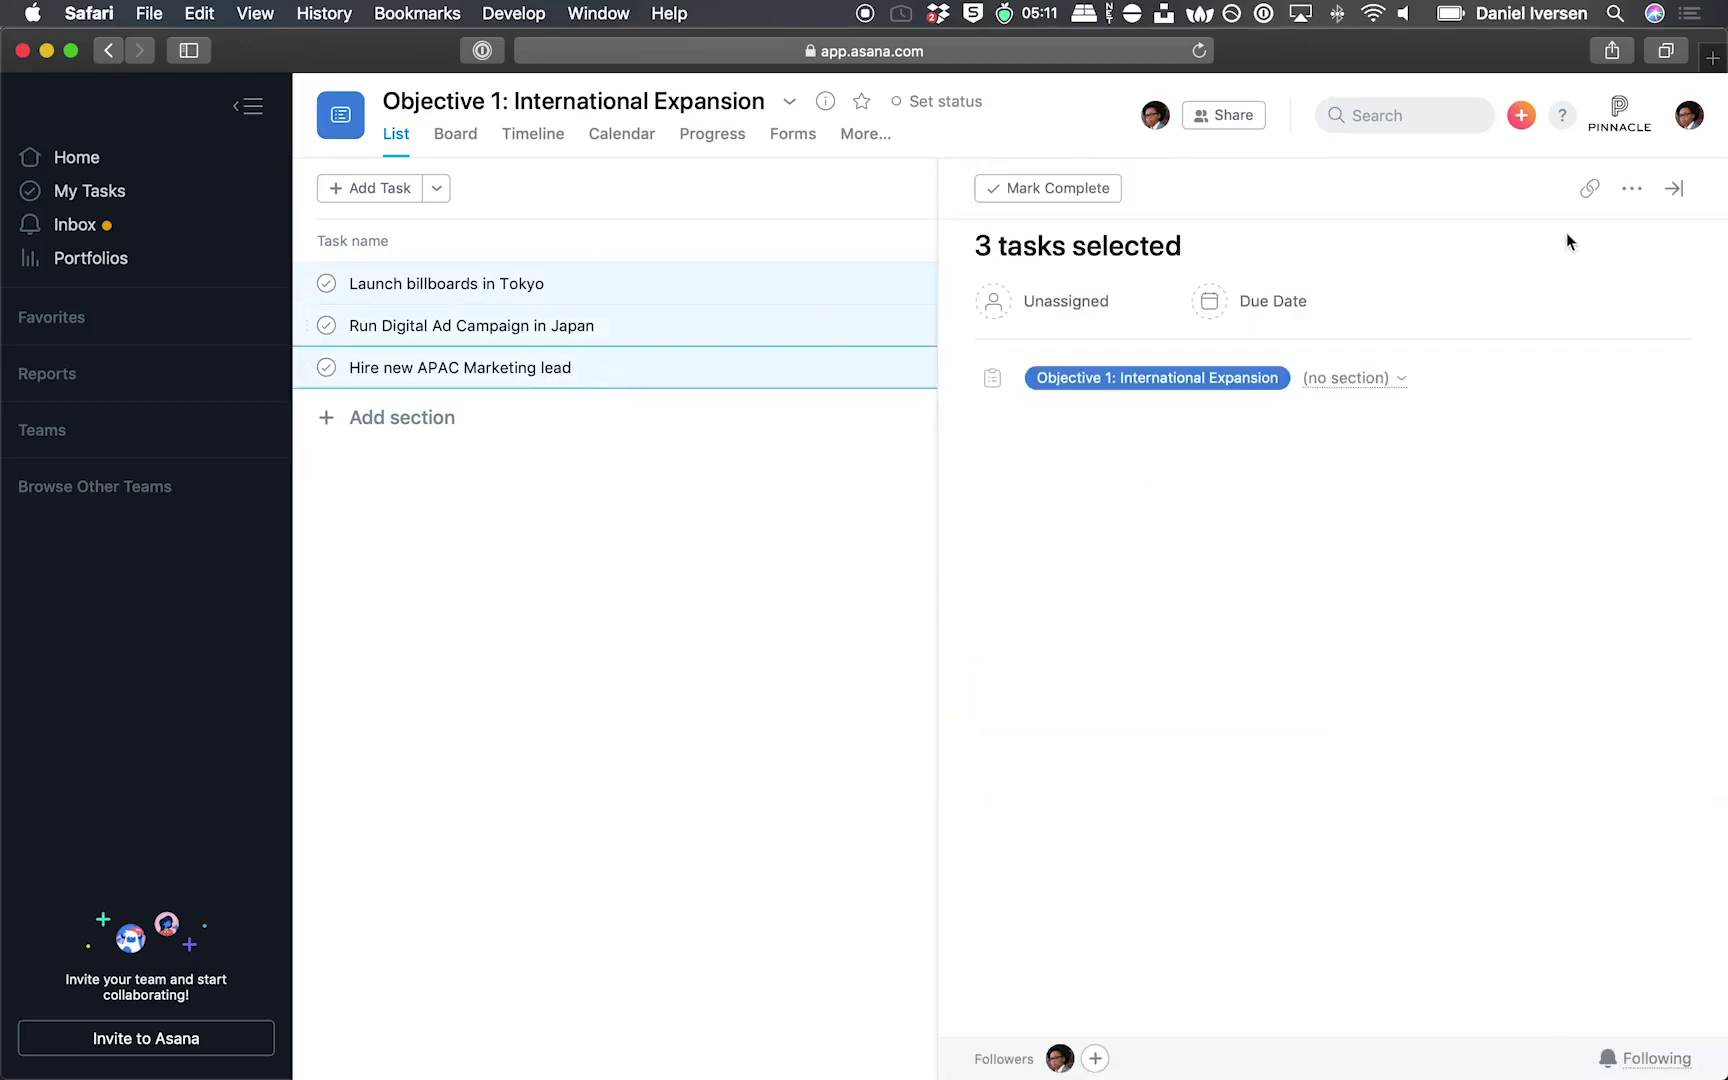
click(1632, 190)
click(1574, 268)
click(1673, 189)
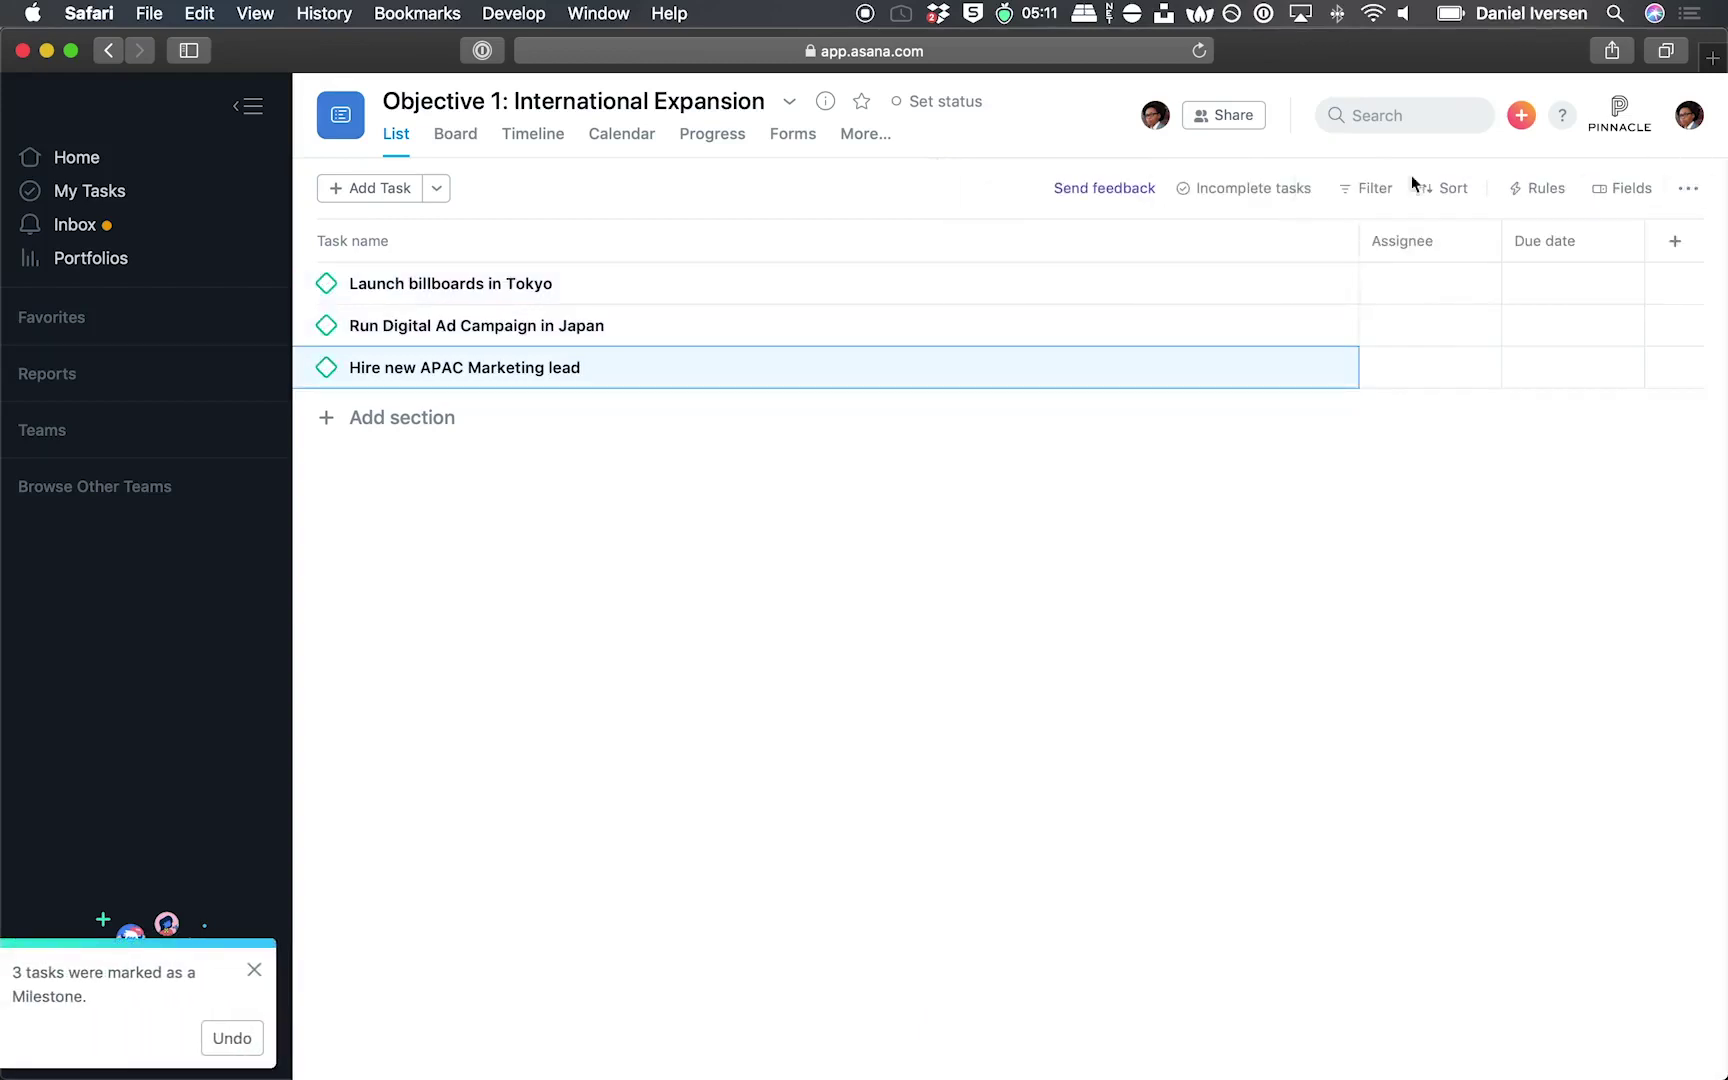
click(761, 284)
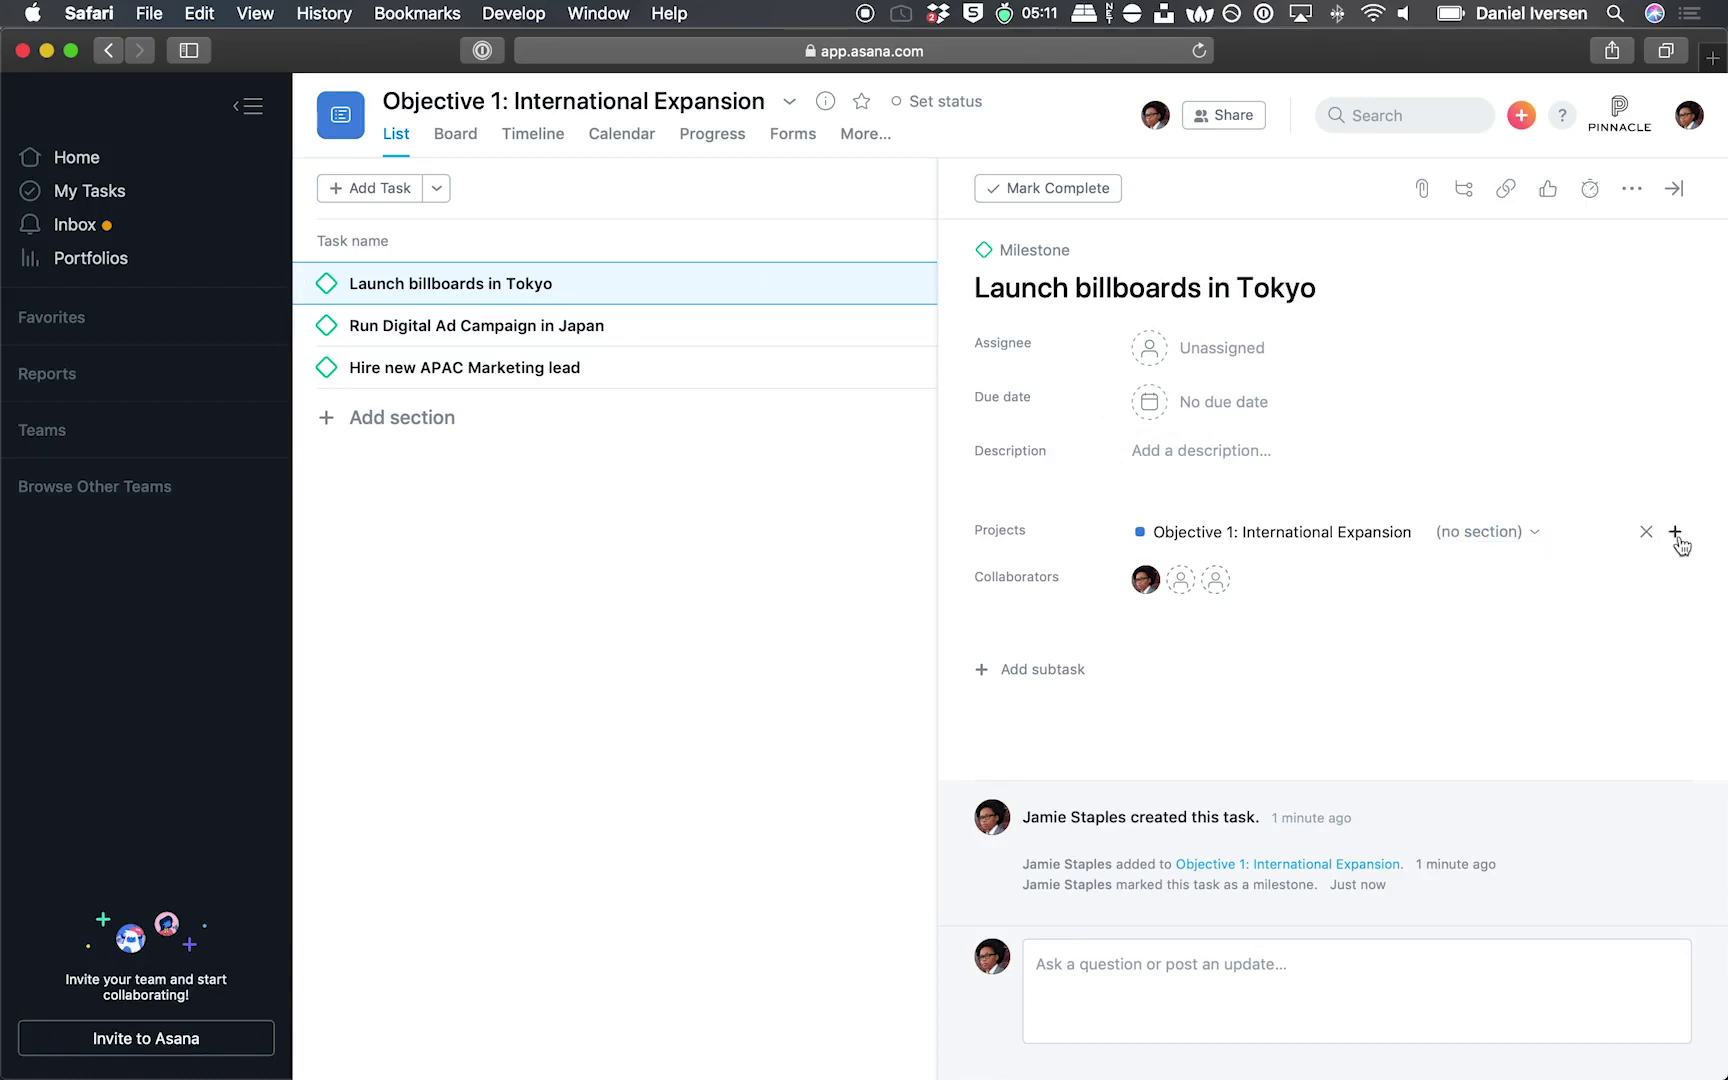
Also add 'Launch billboards in Tokyo' to the Billboards - Tokyo project
click(1676, 534)
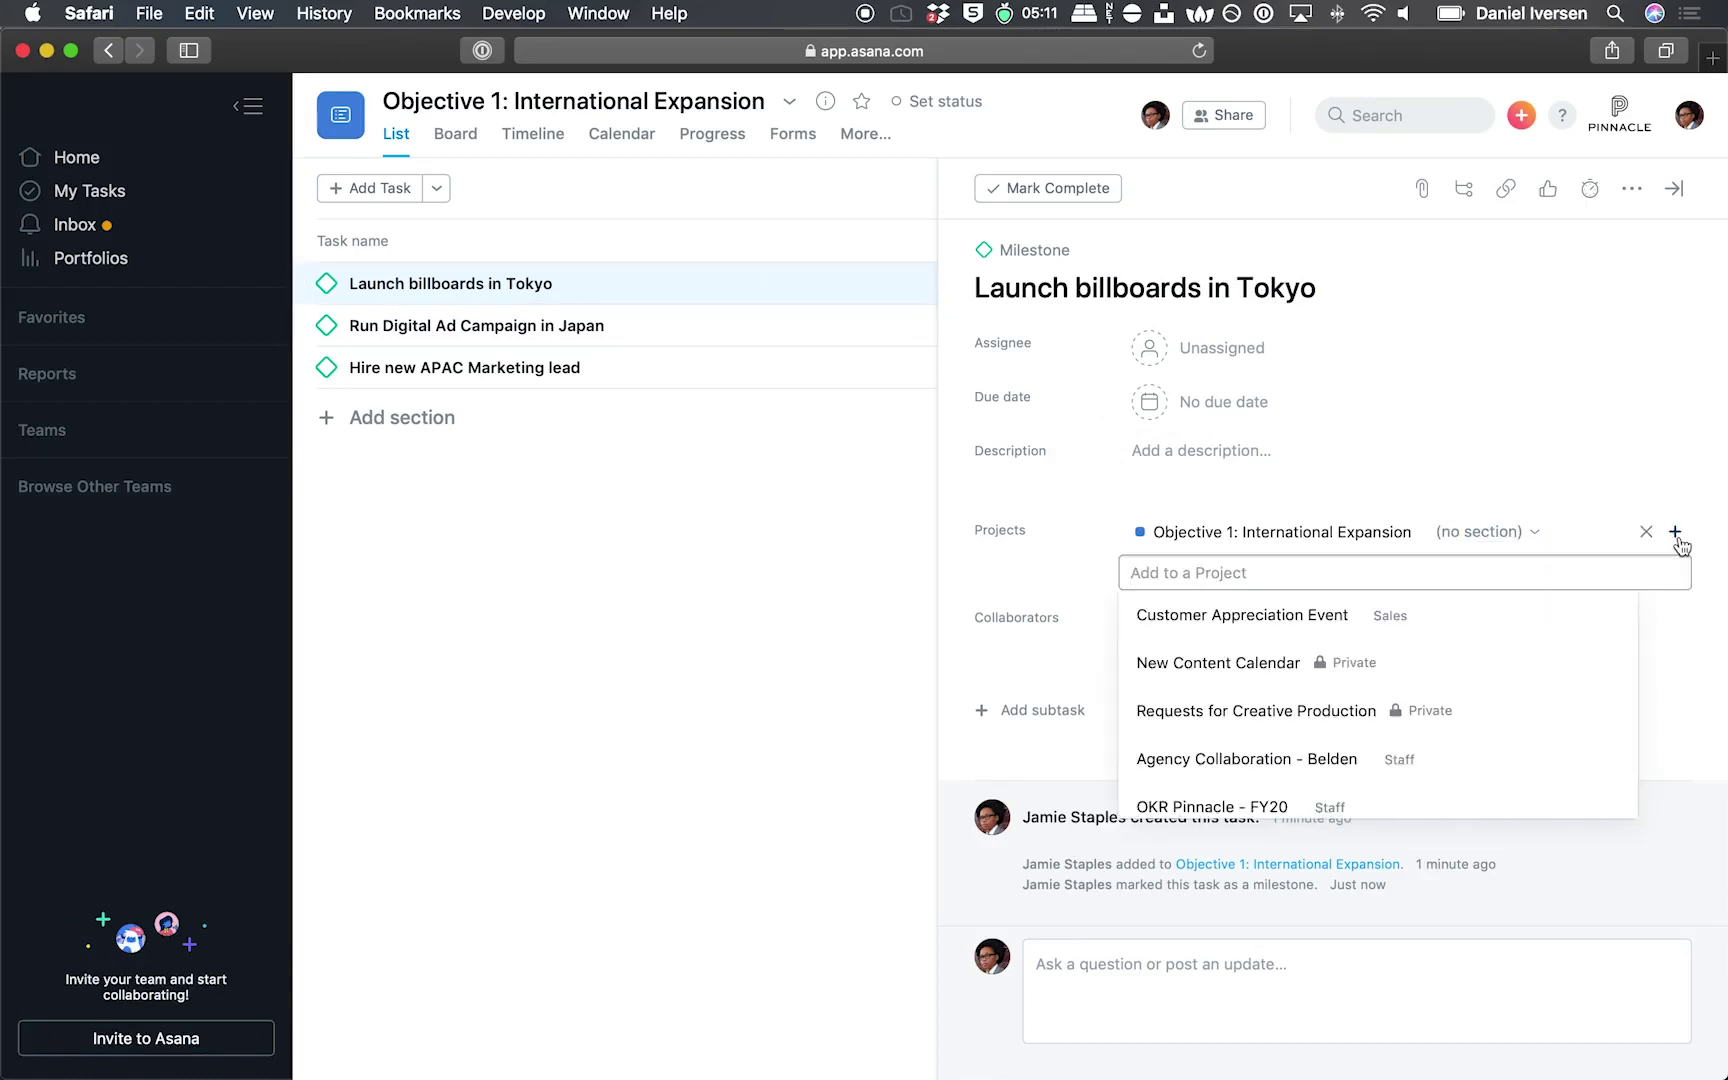
text(tokyo)
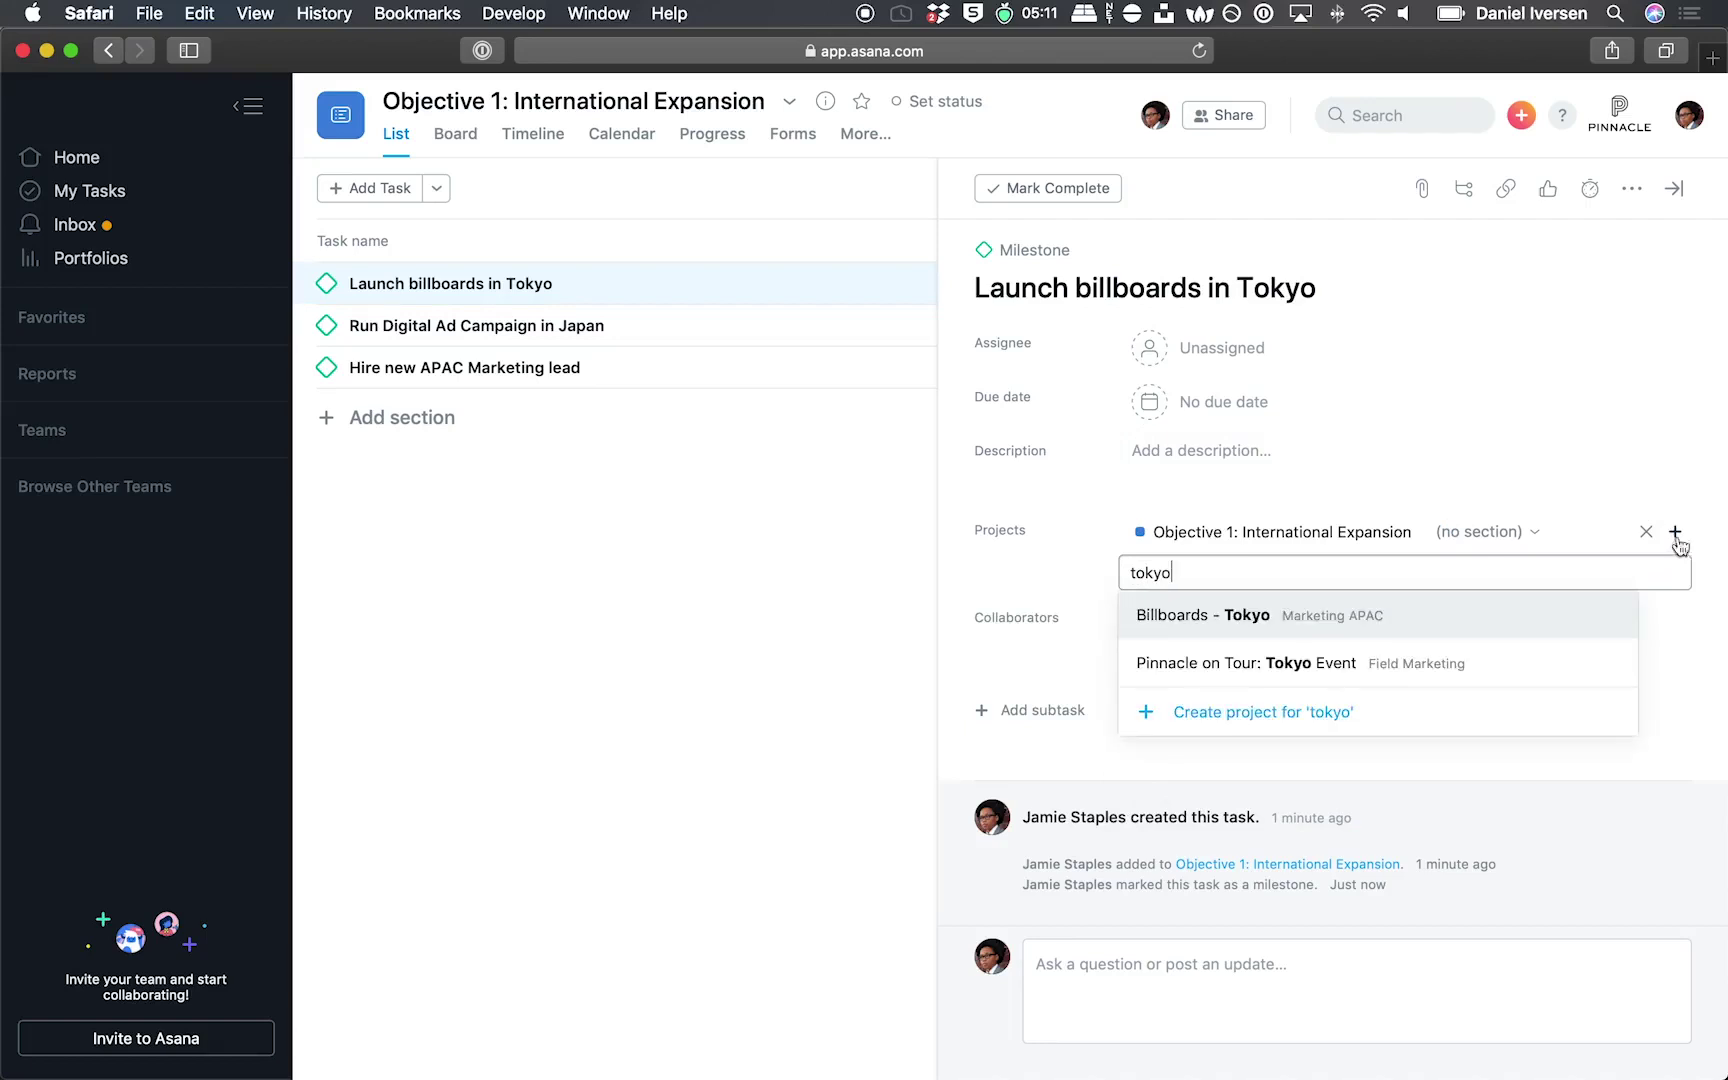
click(1203, 616)
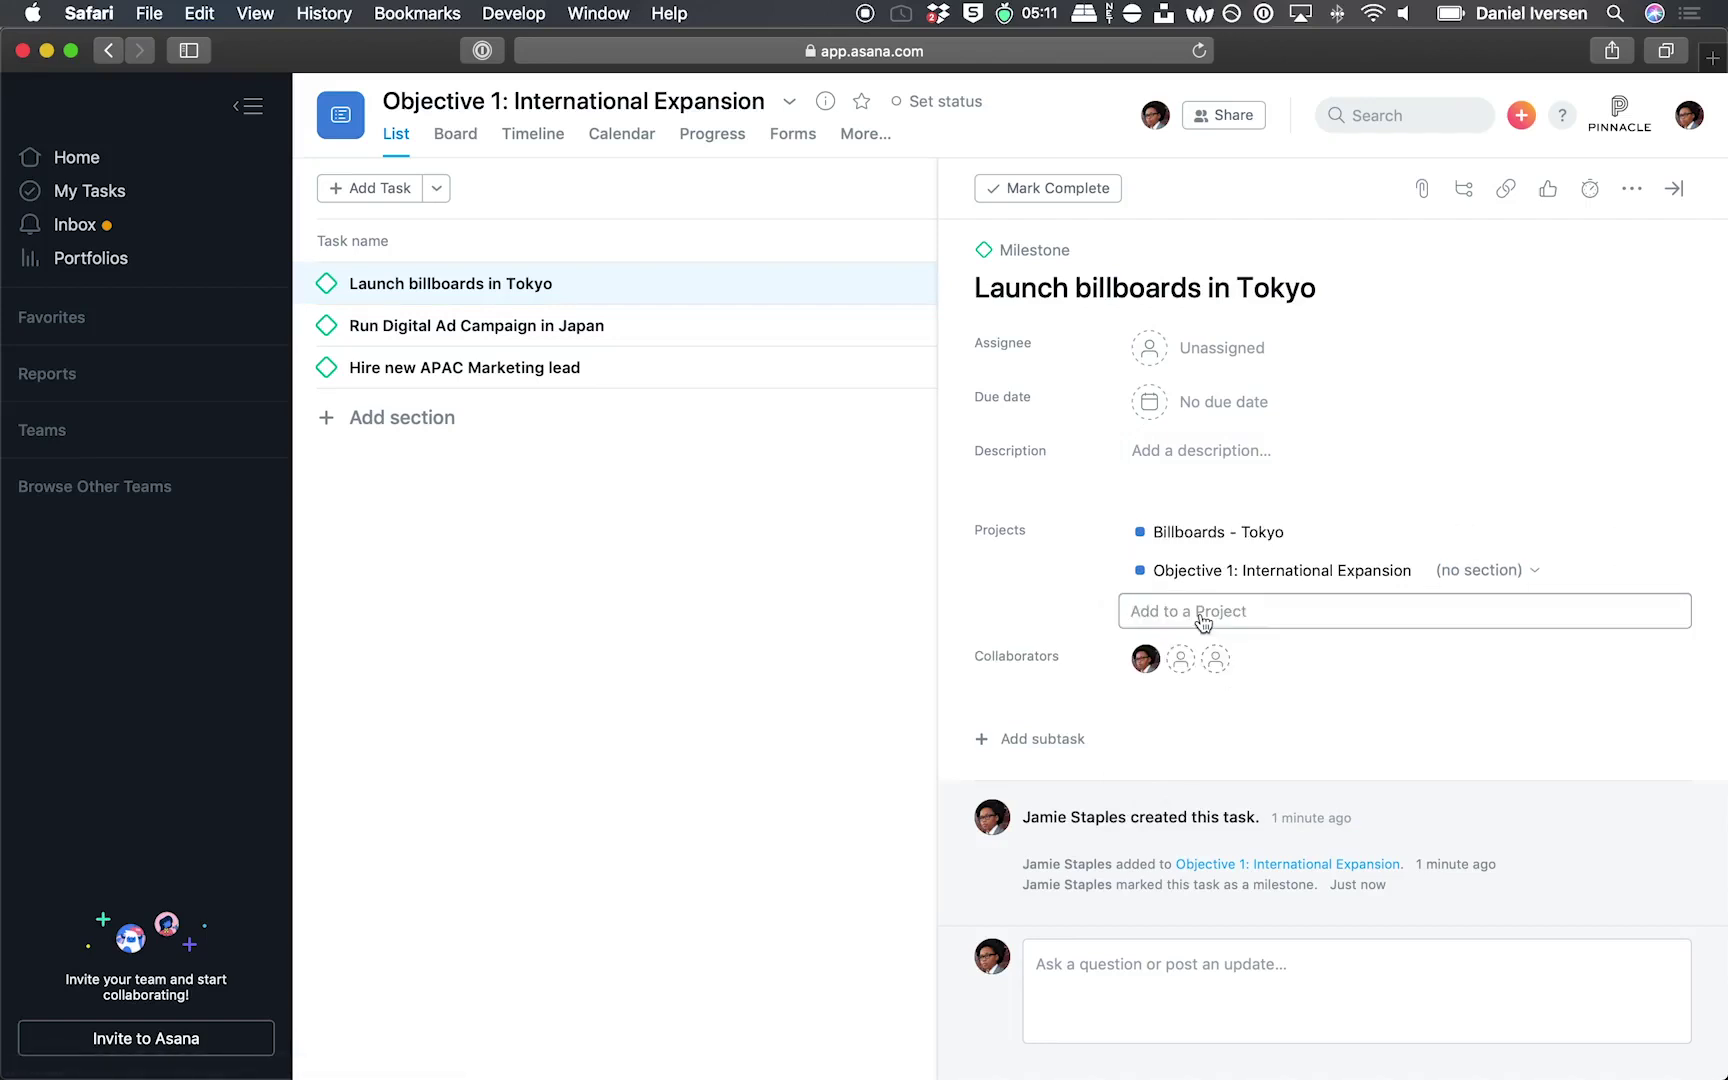
click(1673, 190)
Also add 'Run Digital Ad Campaign in Japan' to the Digital Ad Campaign - Japan project
click(647, 327)
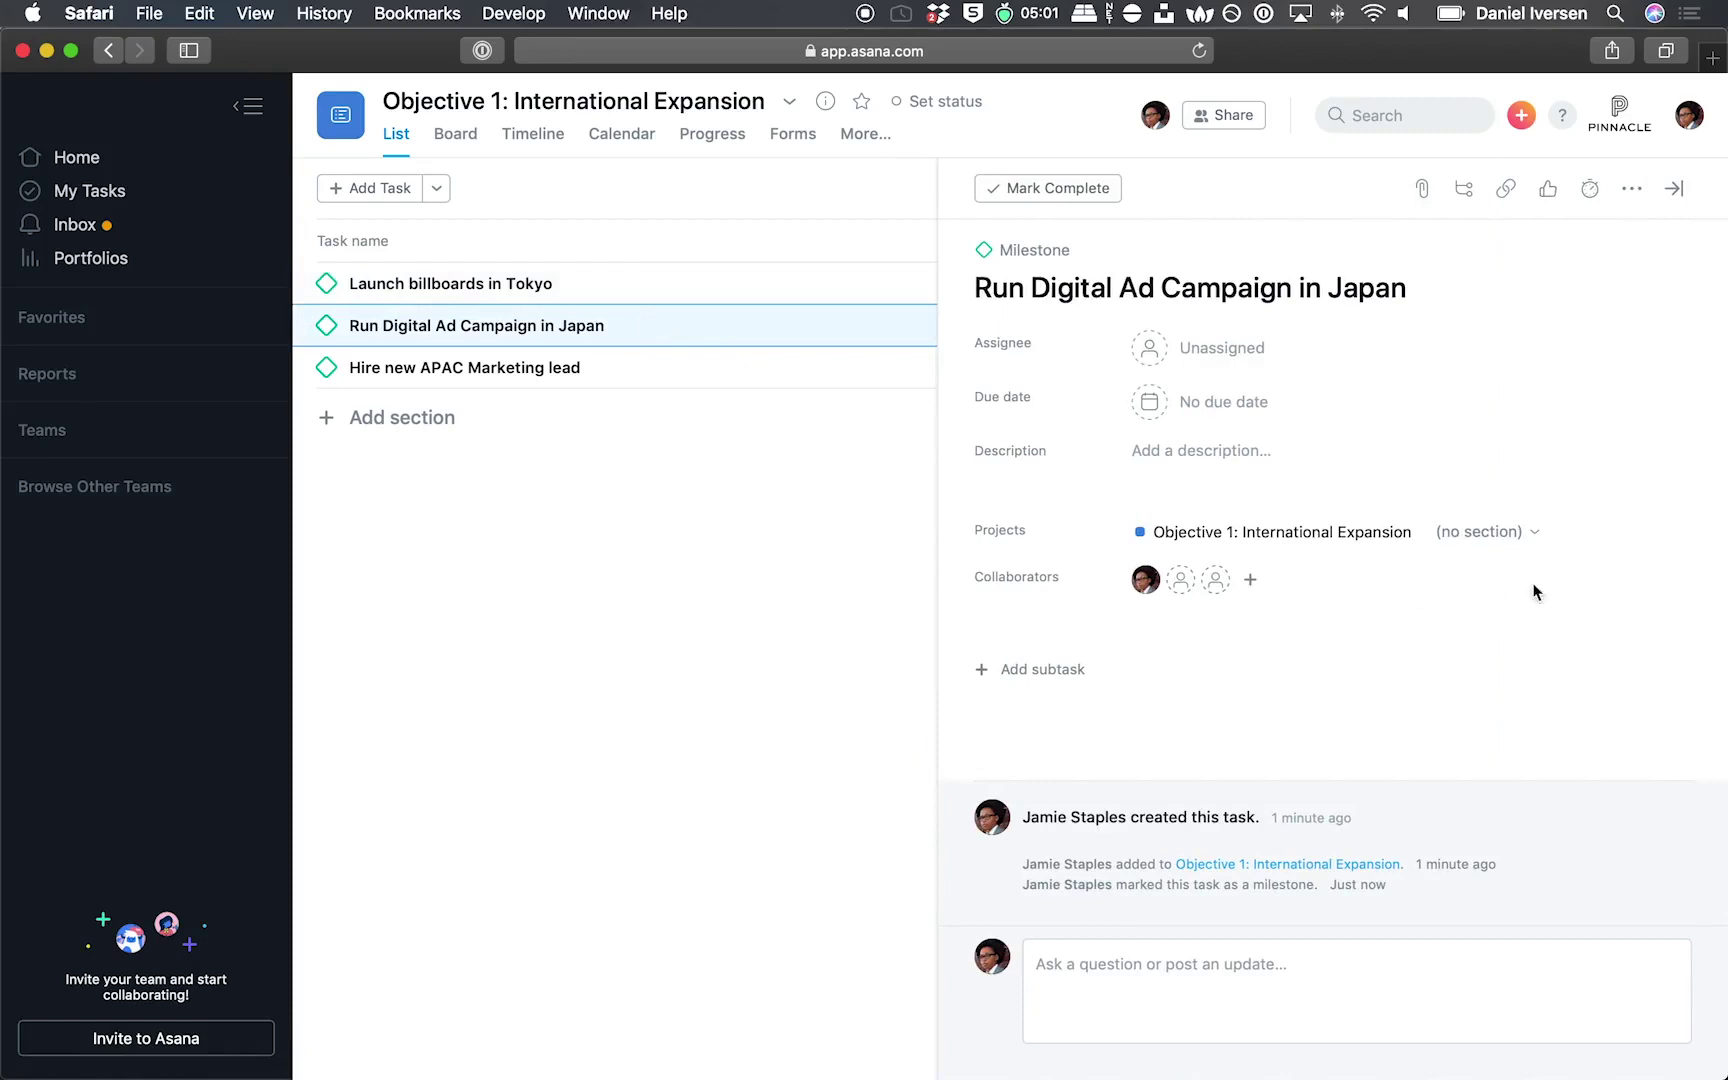
mouse_move(1566, 541)
click(1676, 533)
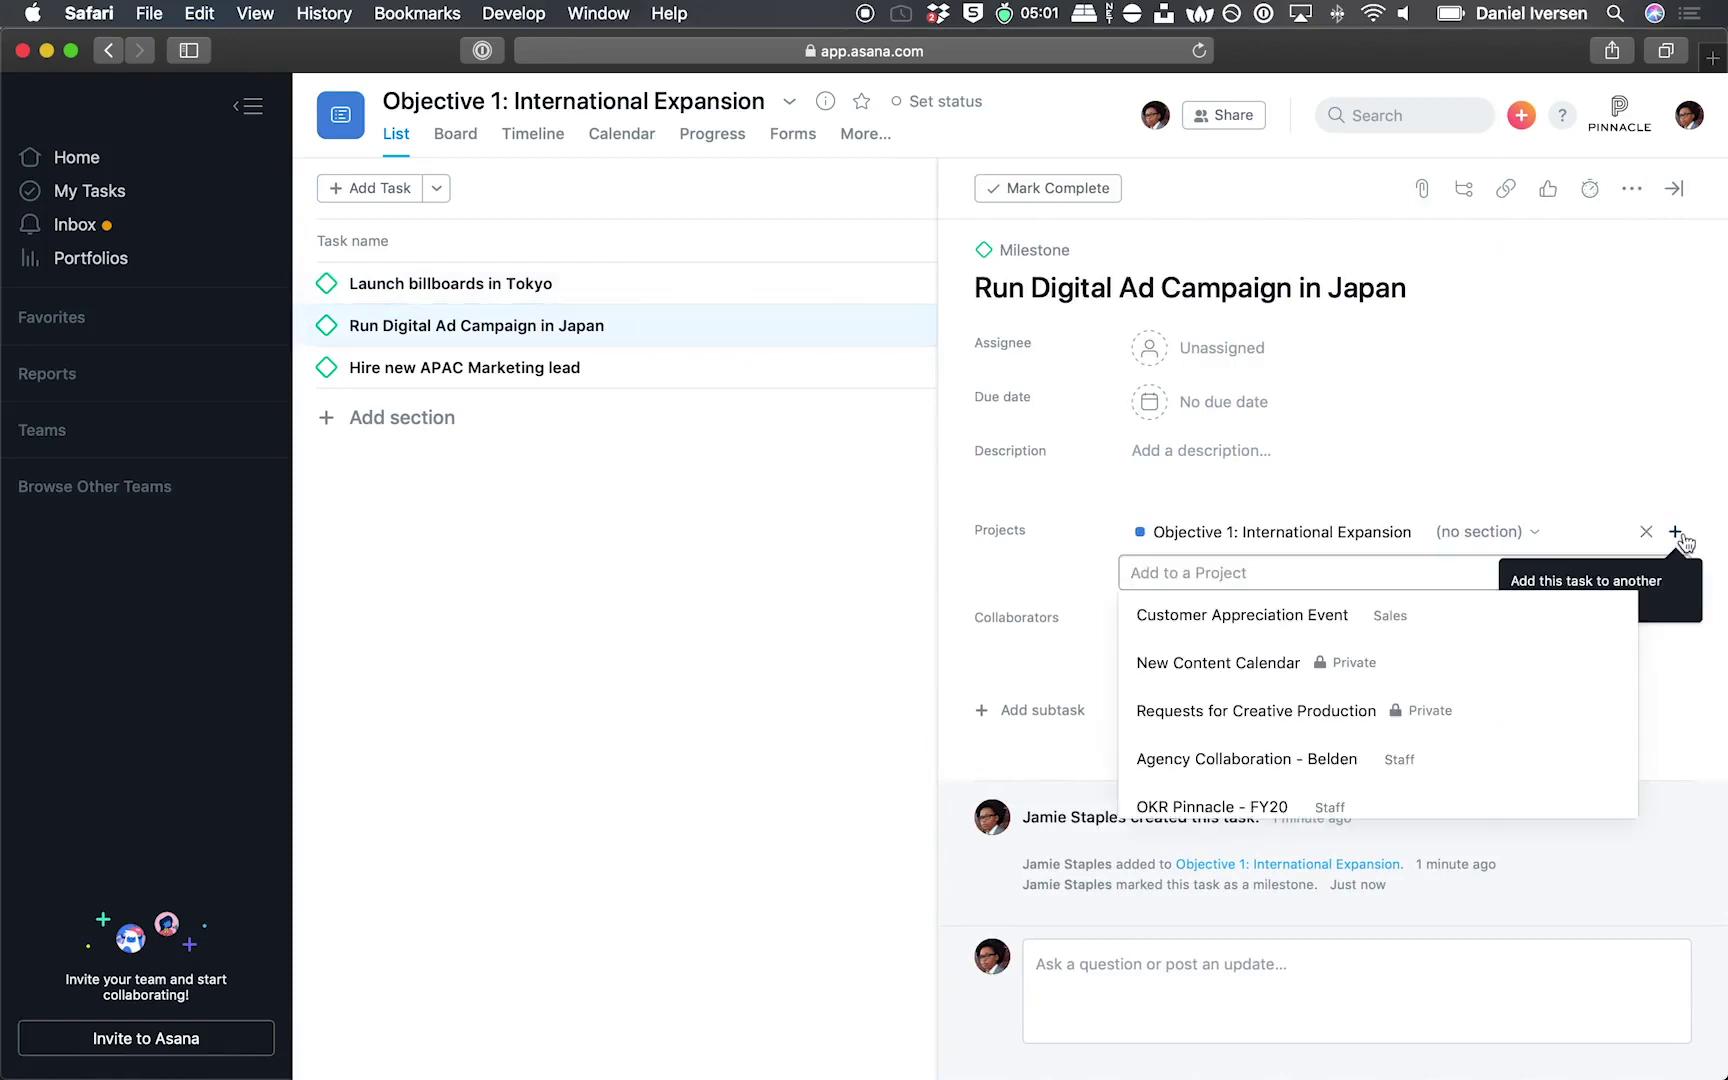
text(Japan)
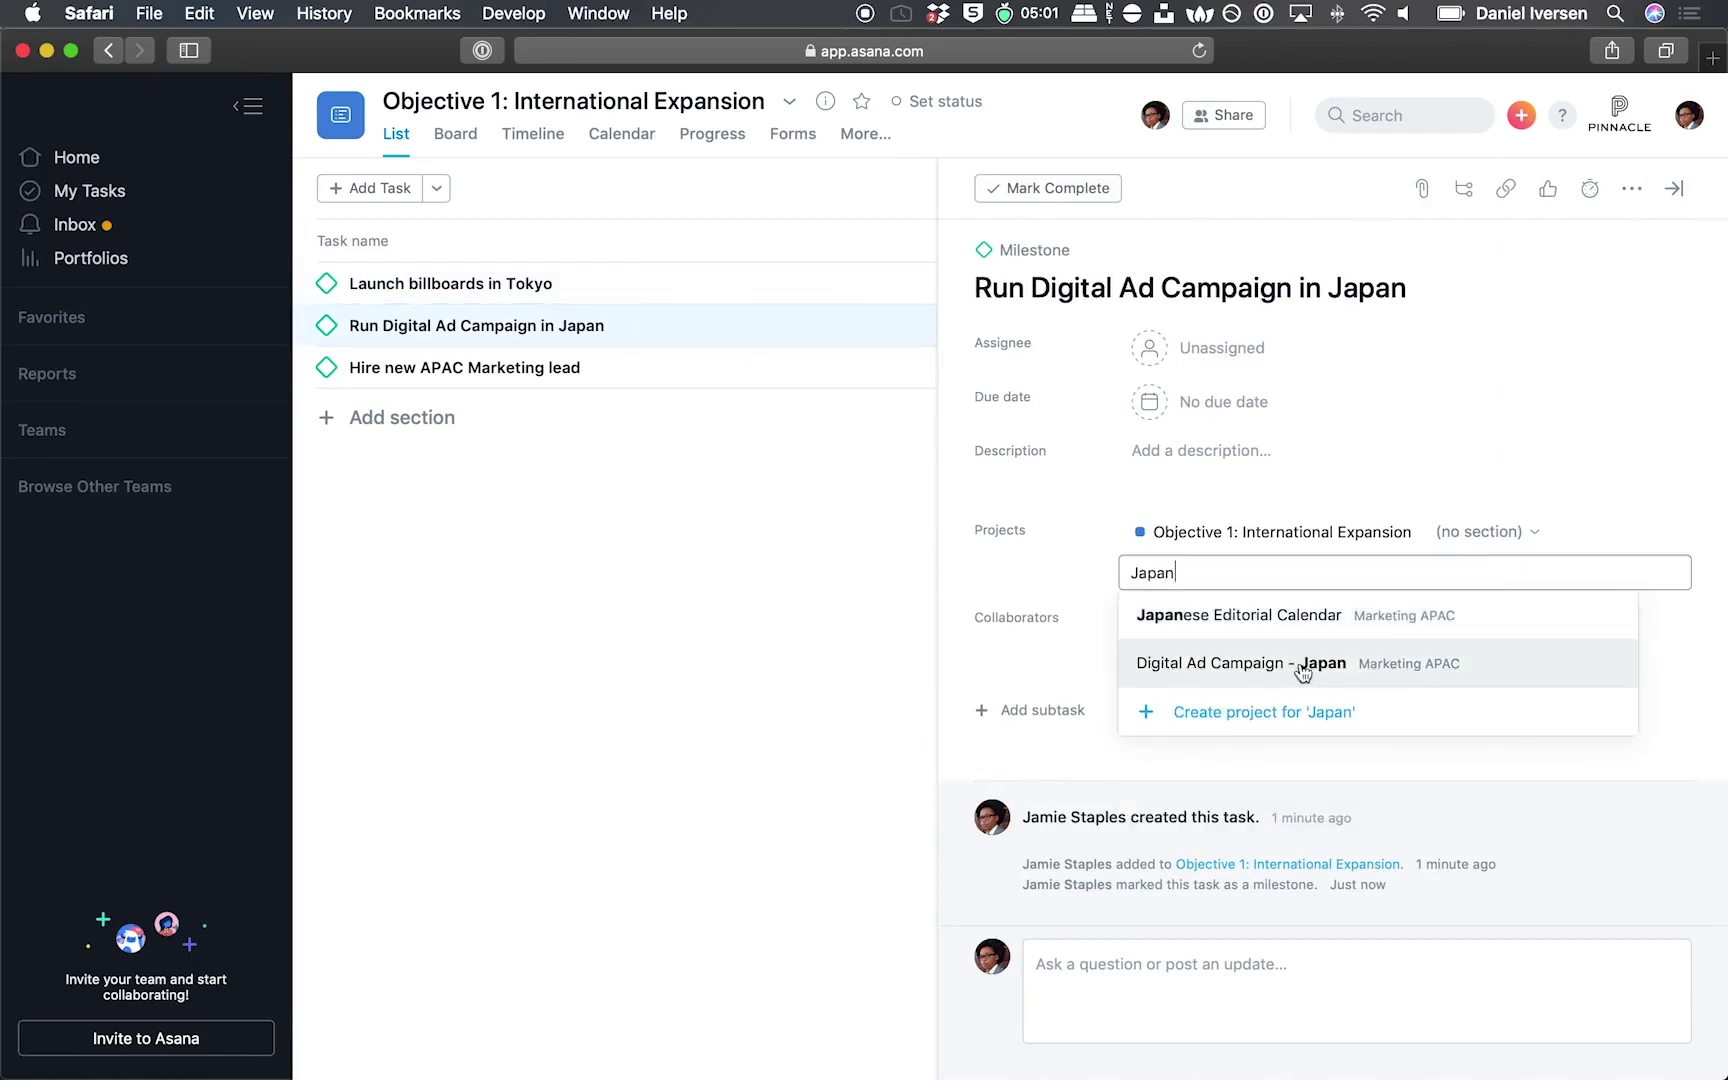
click(1298, 665)
Also add 'Hire new APAC Marketing lead' to the APAC: Marketing Candidate Pipeline project
click(596, 378)
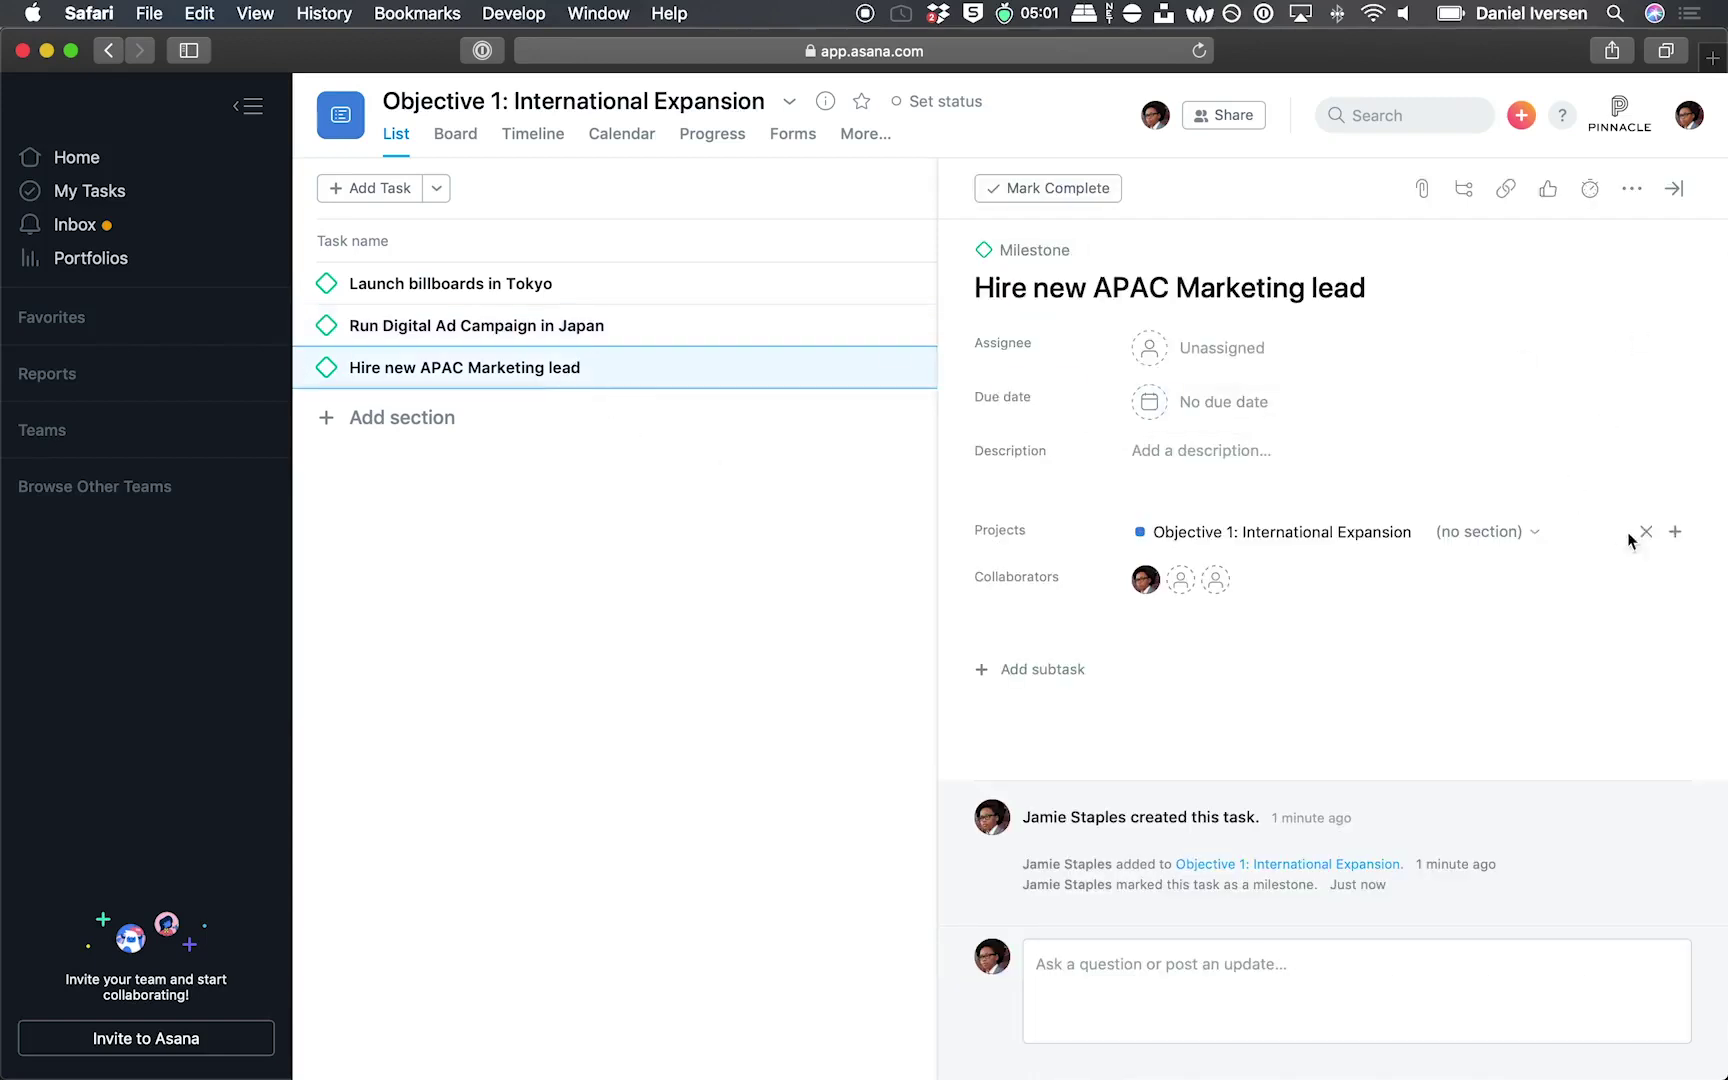
click(1676, 533)
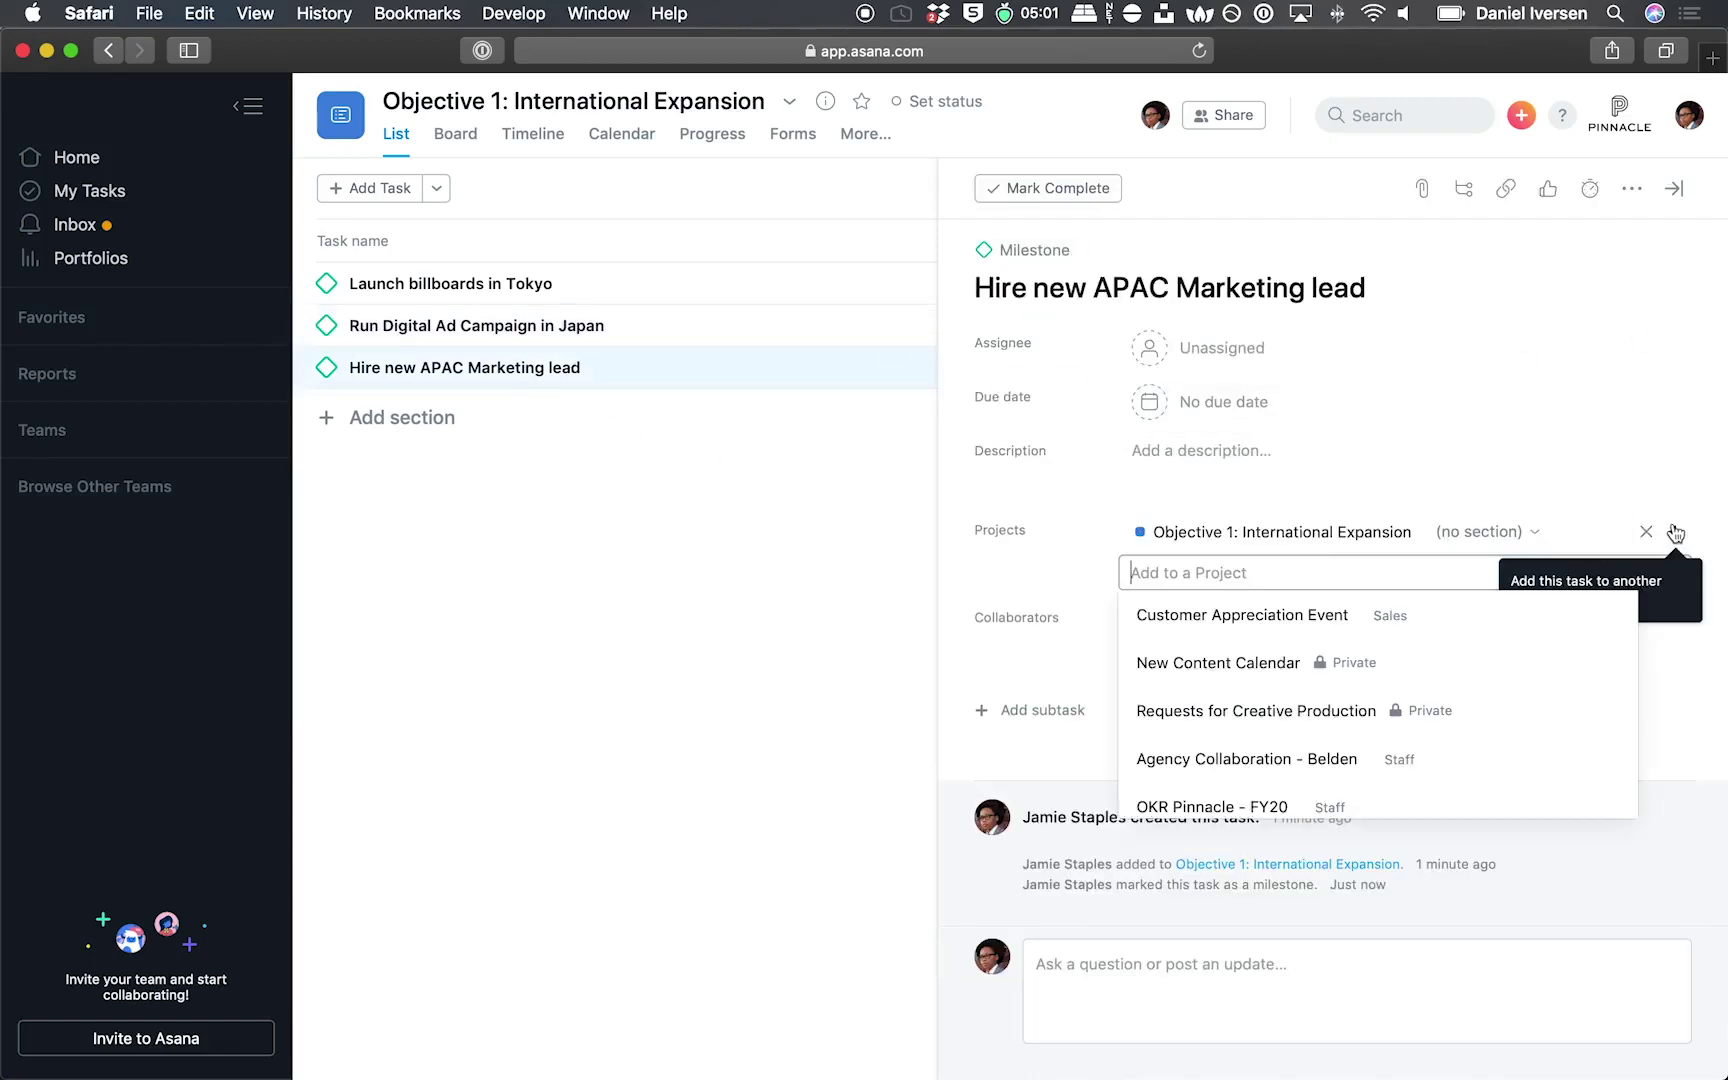
text(APAC MArketing)
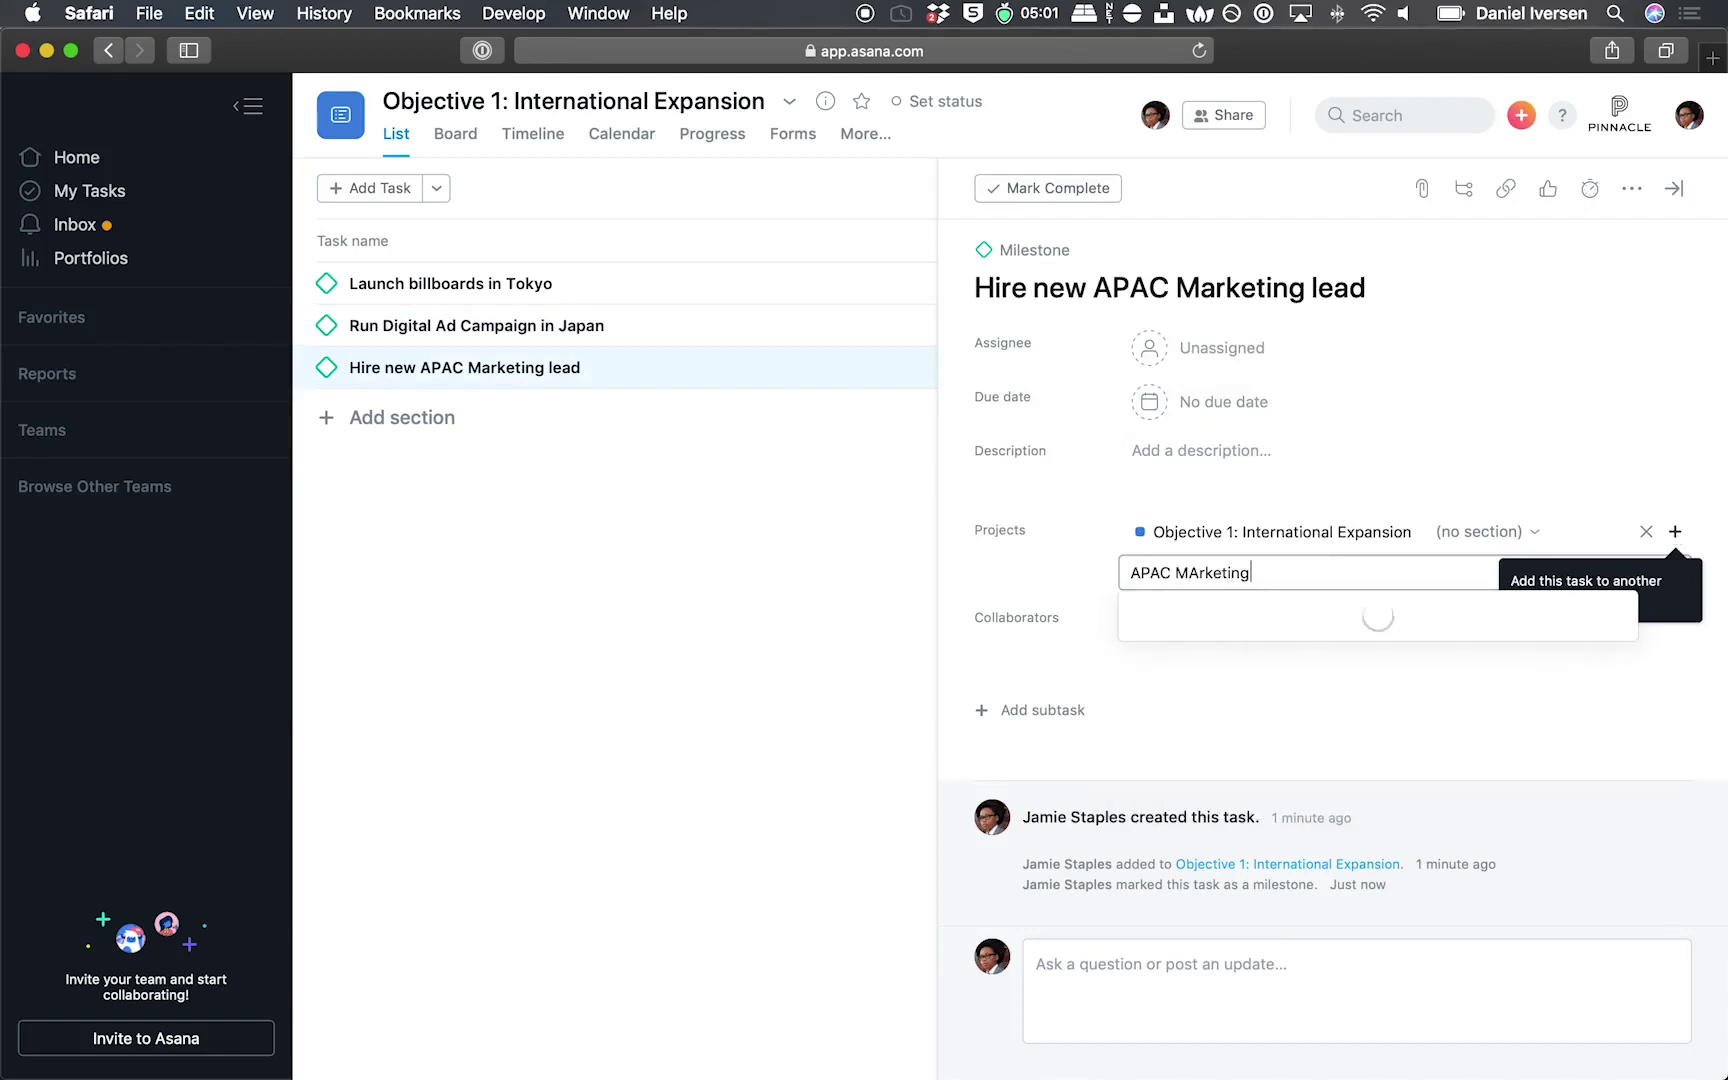
click(1365, 614)
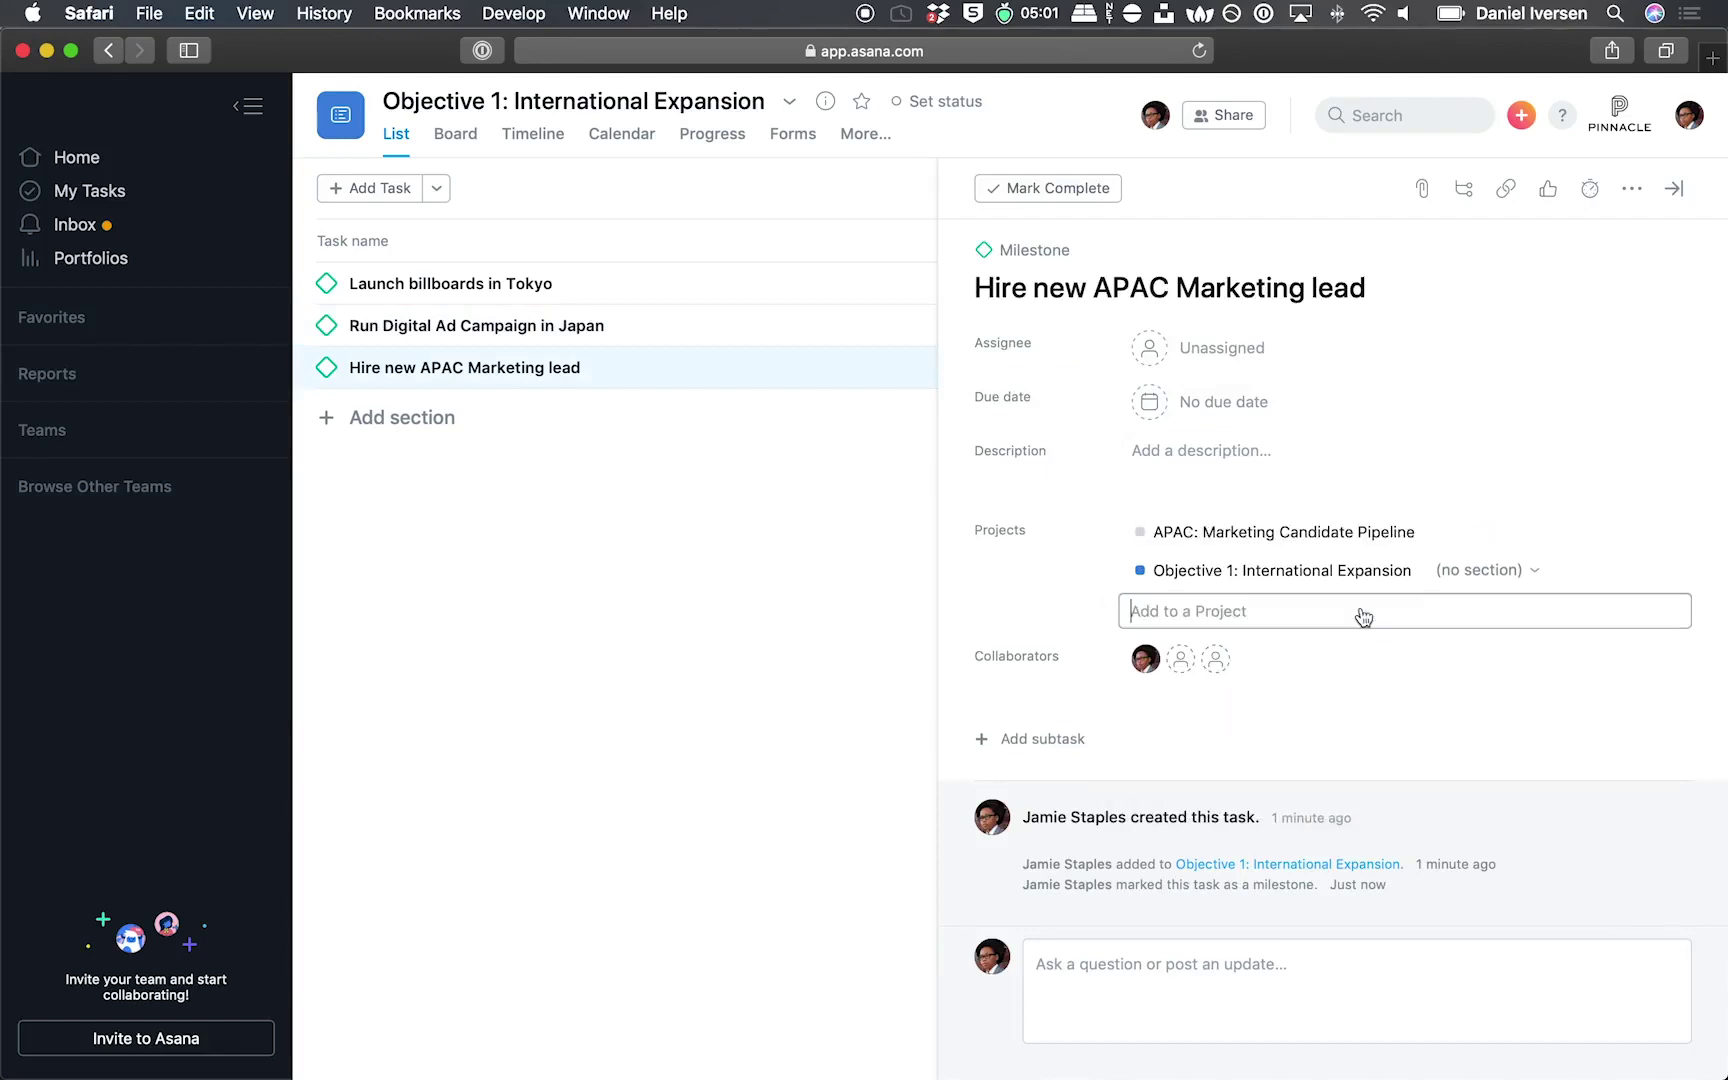
click(1673, 188)
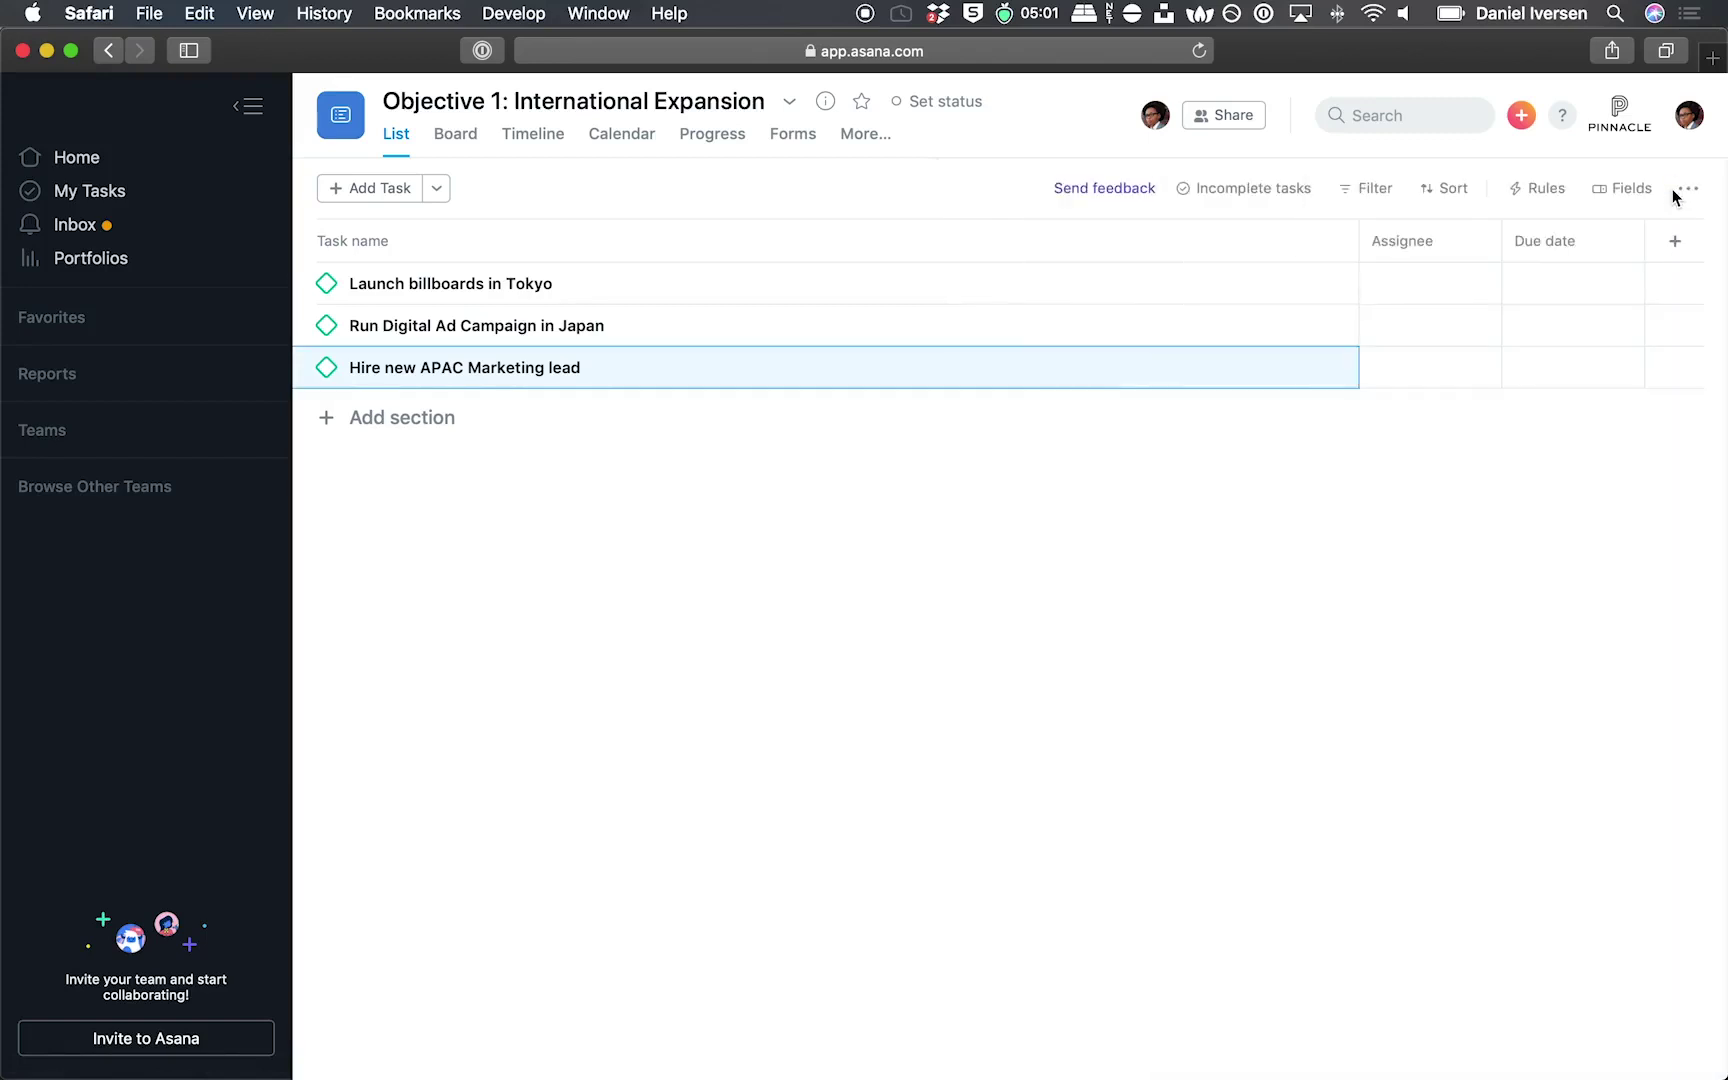
Move the Tokyo billboards milestone into Billboards - Tokyo's Launch Plan section, below Launch date
click(620, 284)
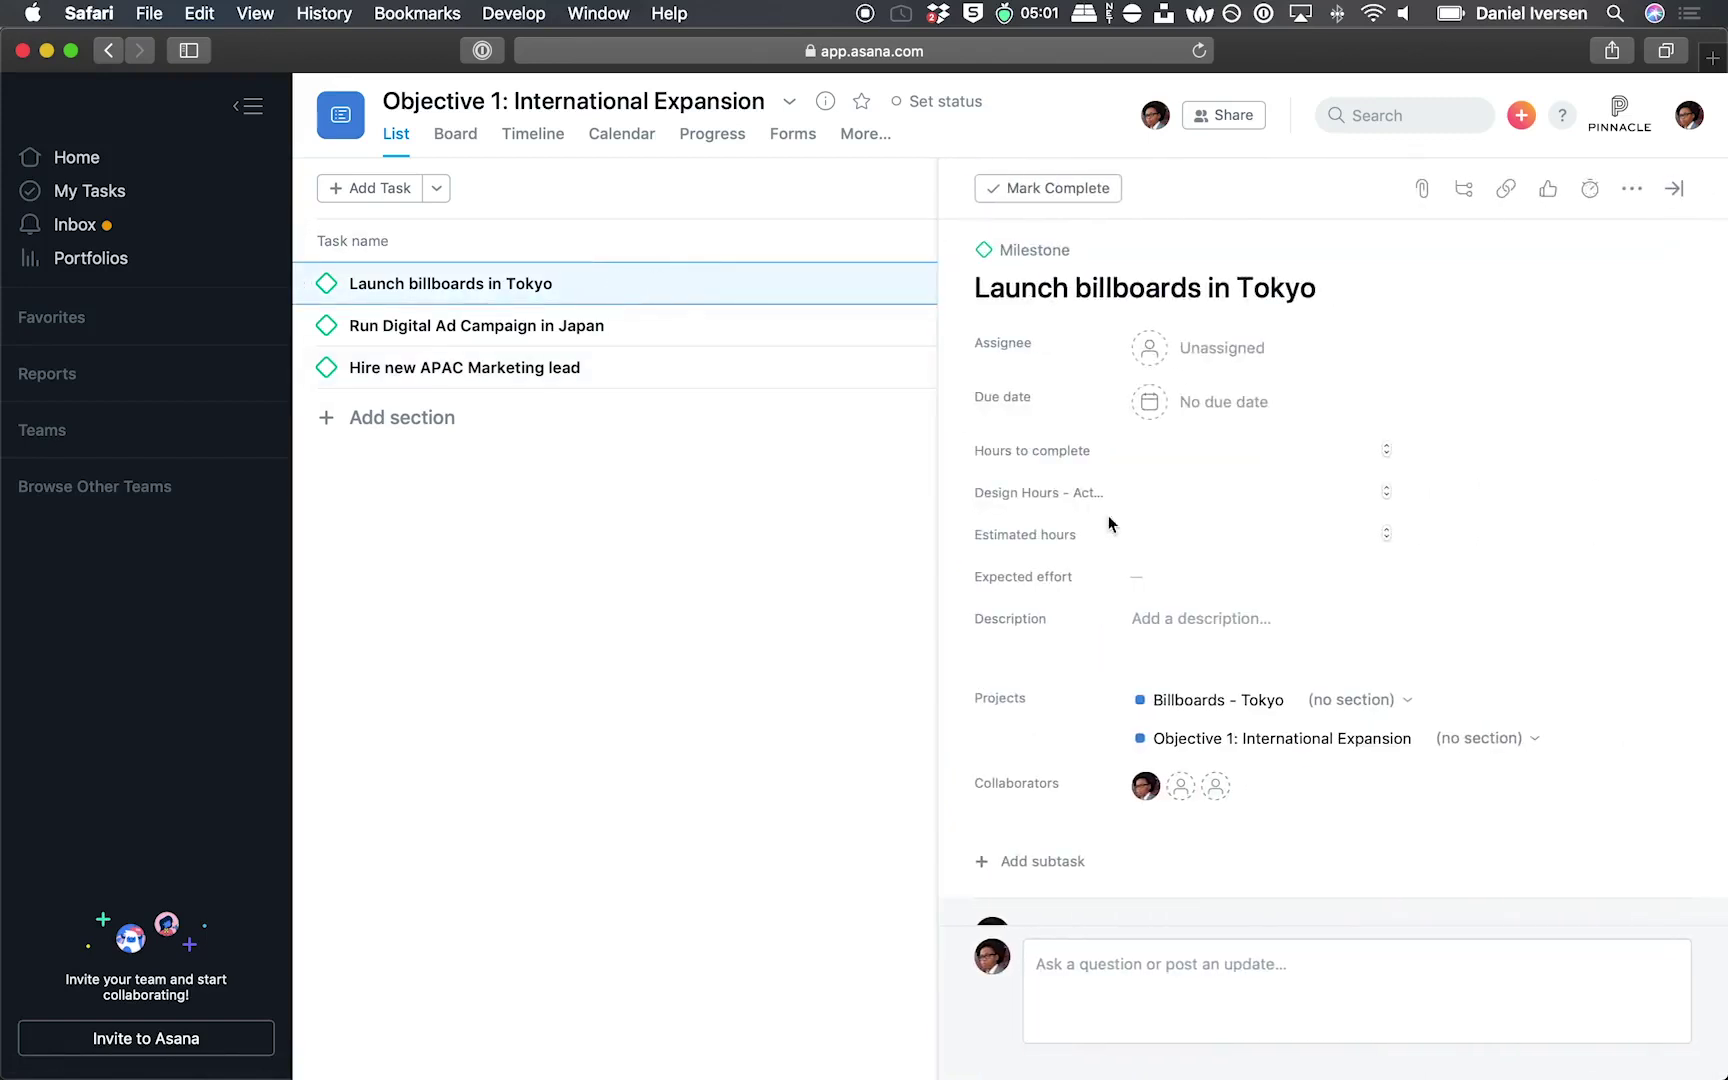
click(1218, 702)
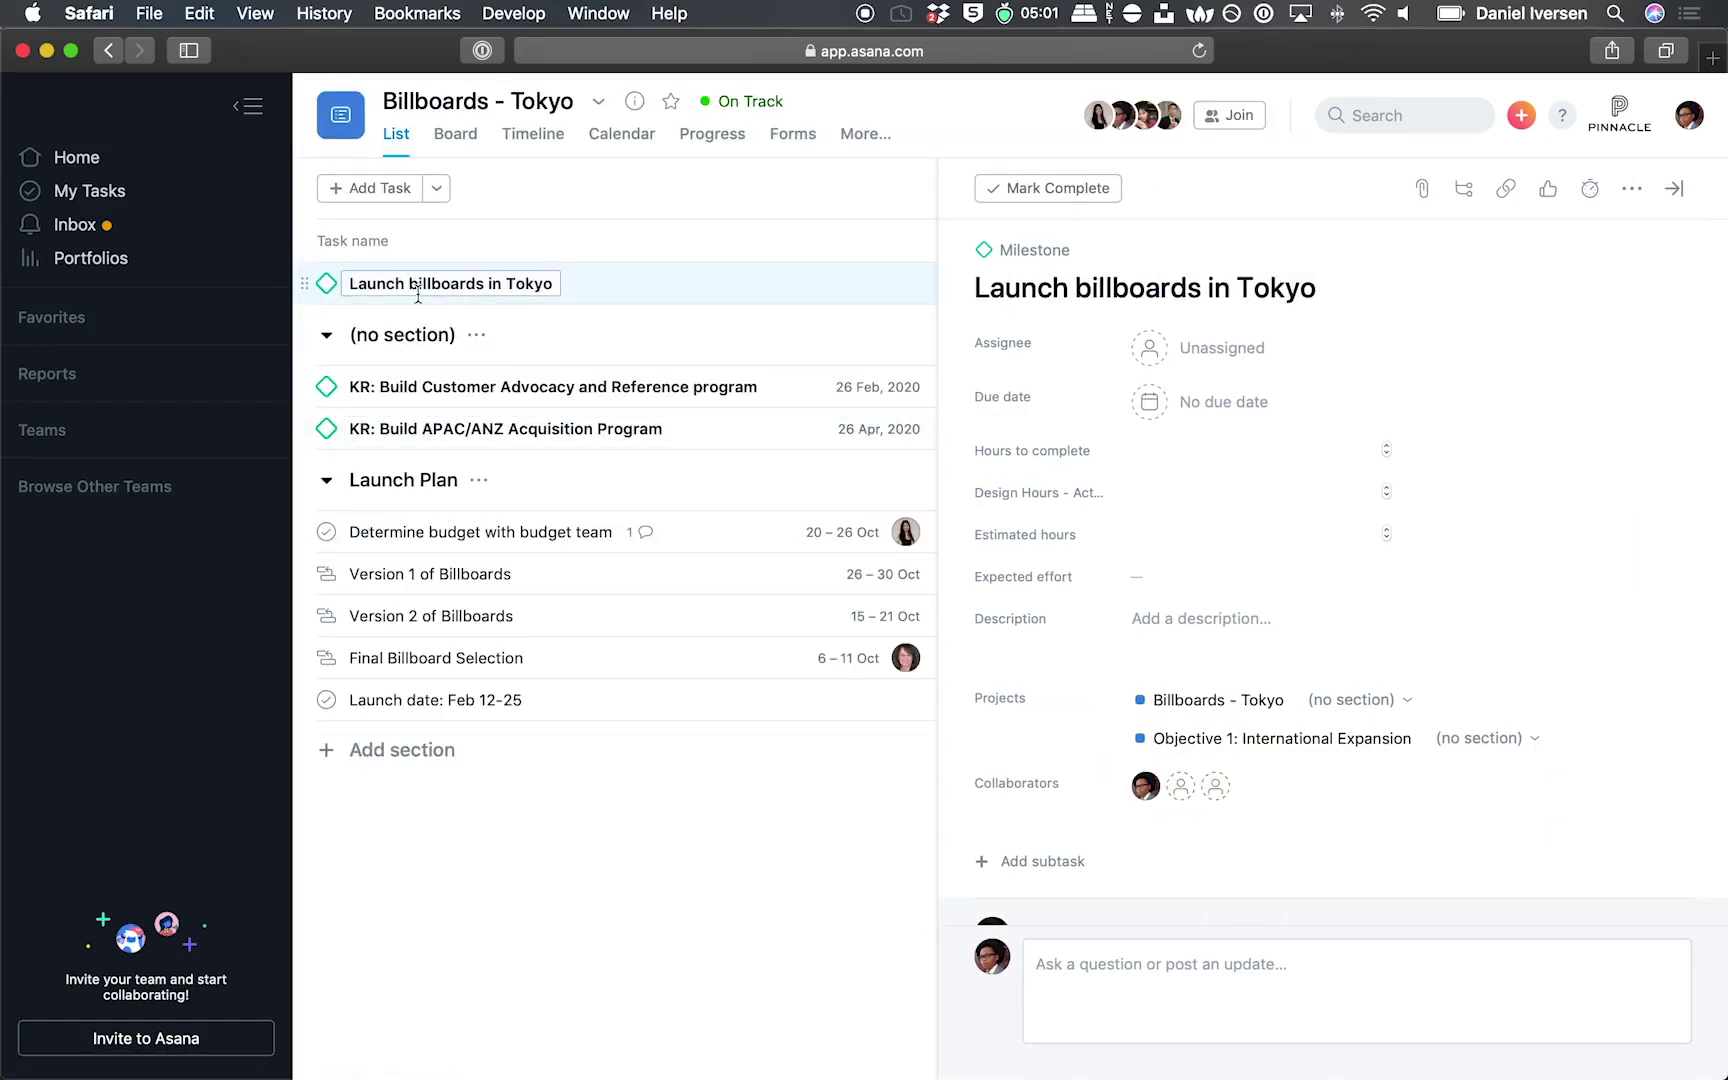
drag(303, 284, 322, 711)
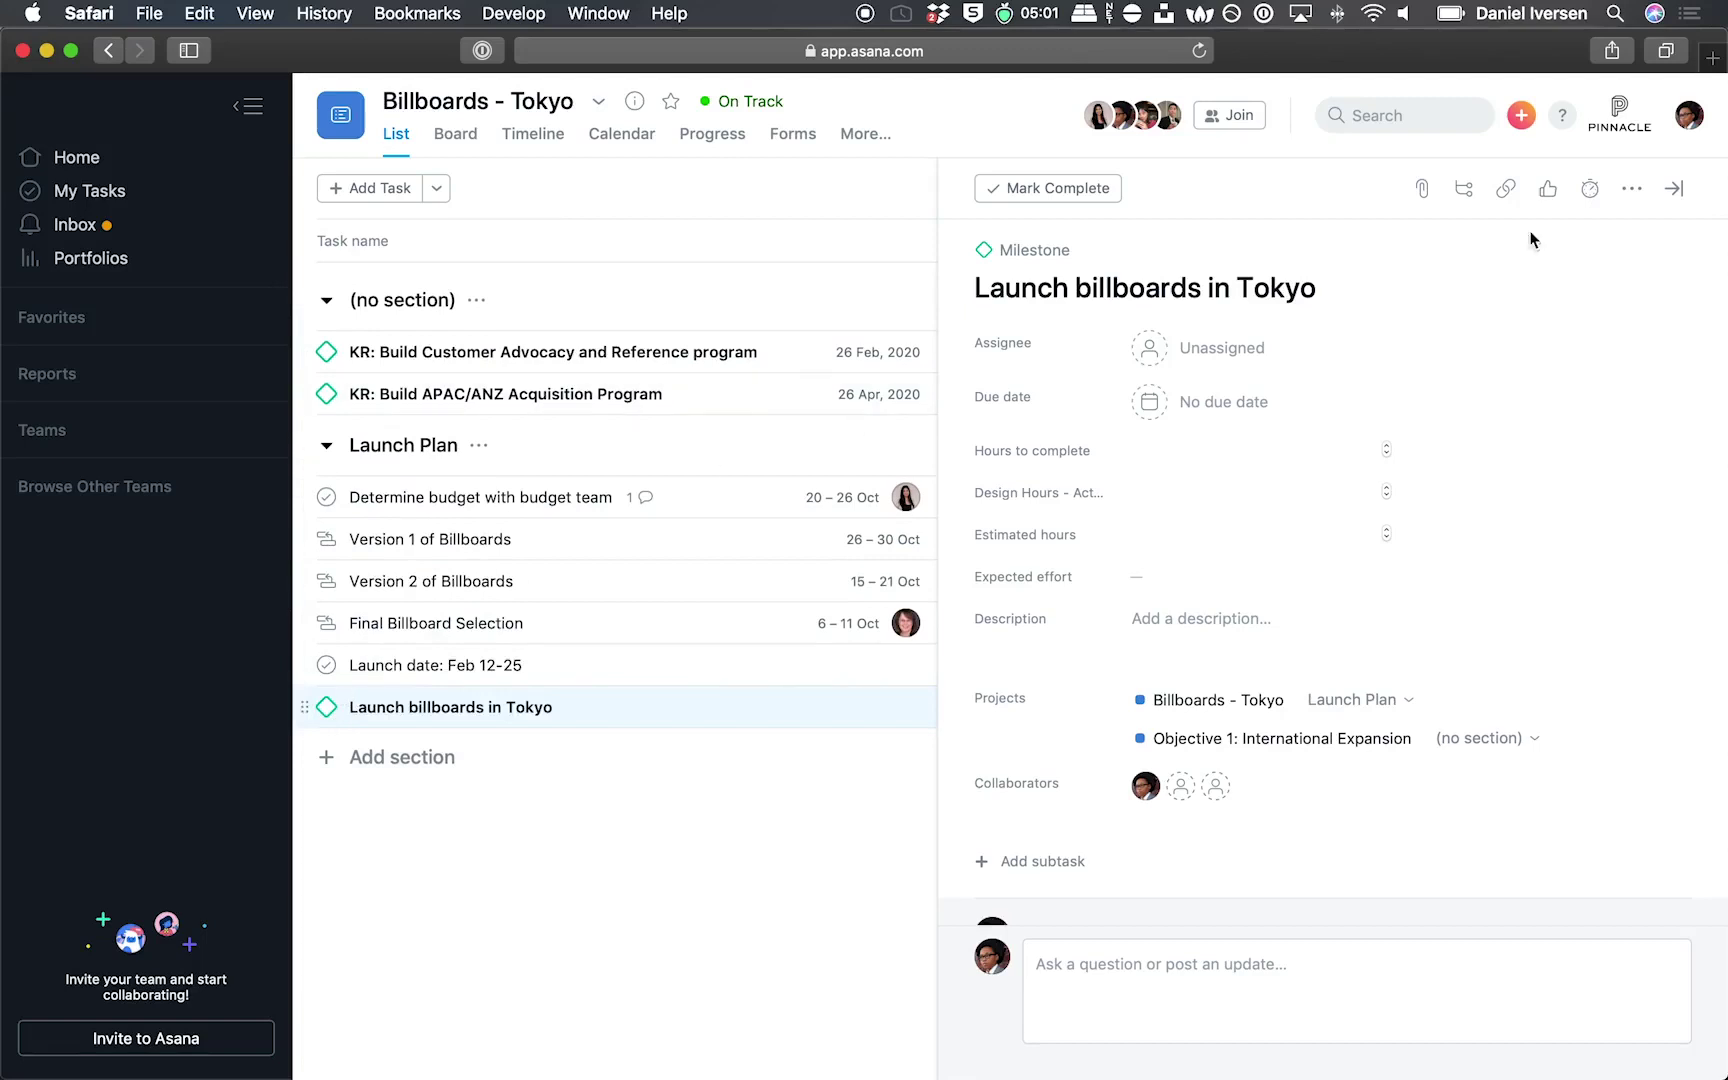
click(1675, 190)
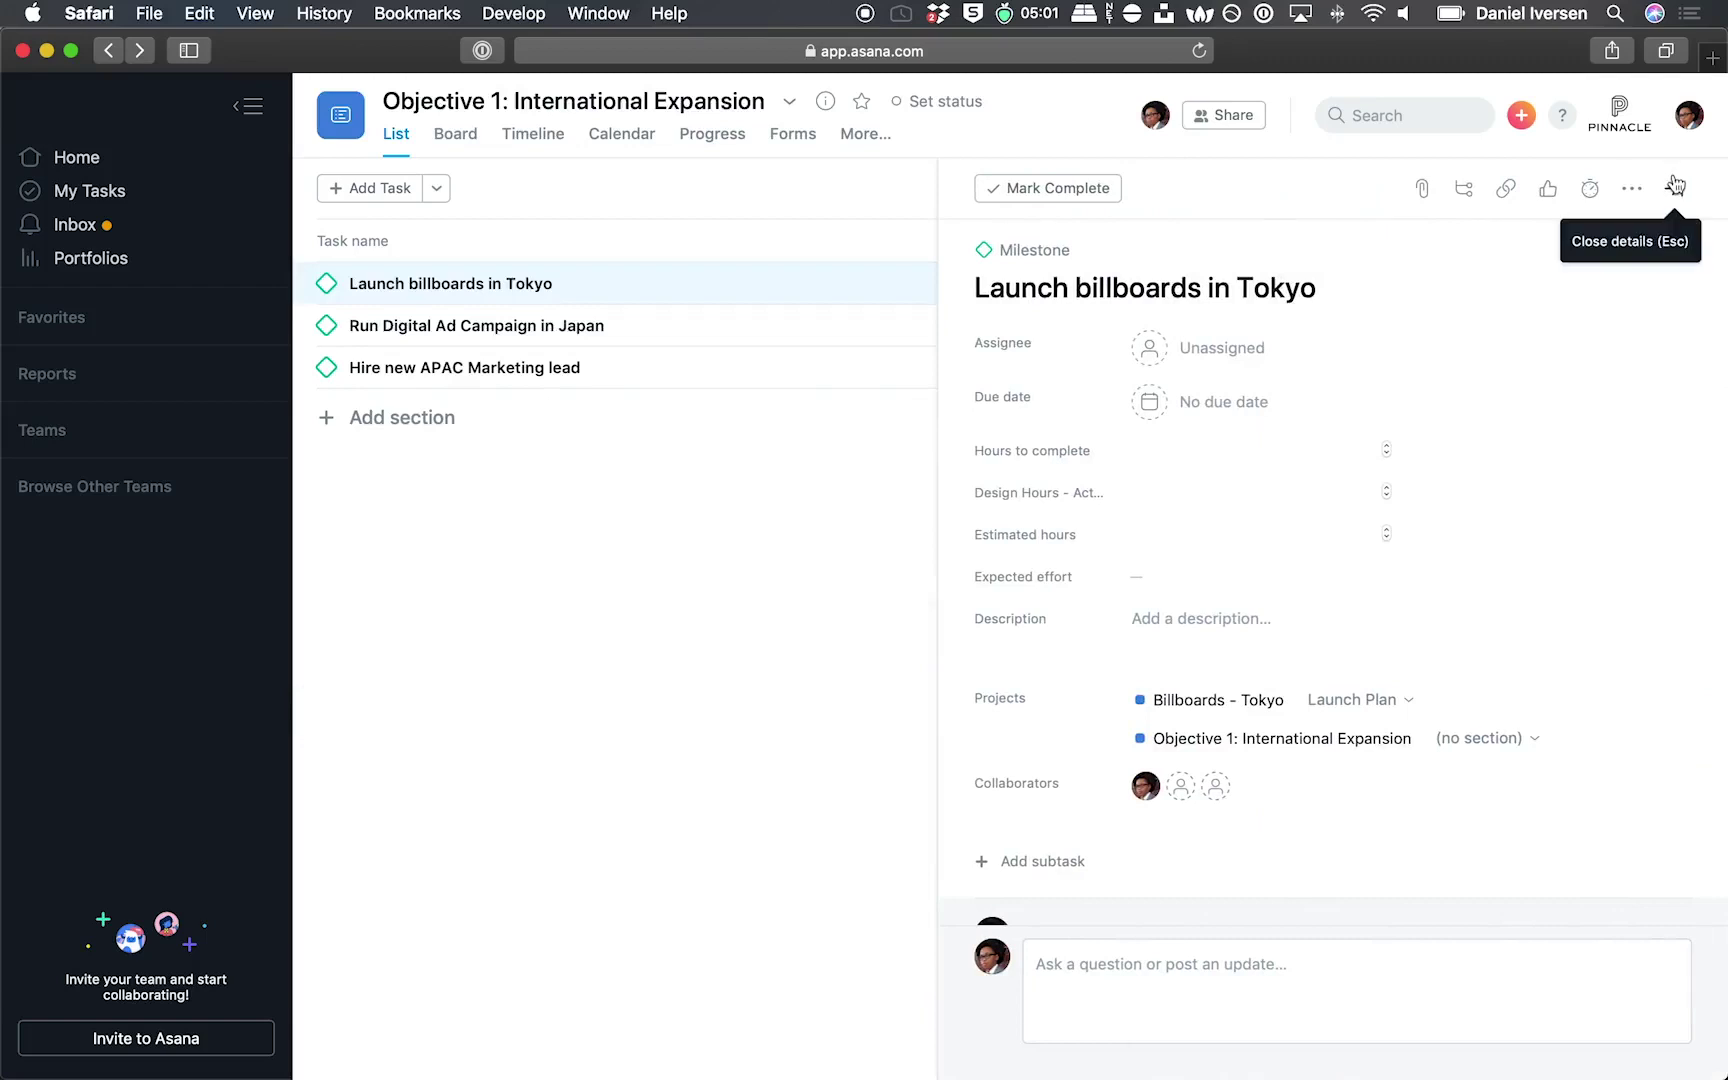
Create a blank project 'Objective 2: Show customer love' assigned to the Staff team
click(1521, 115)
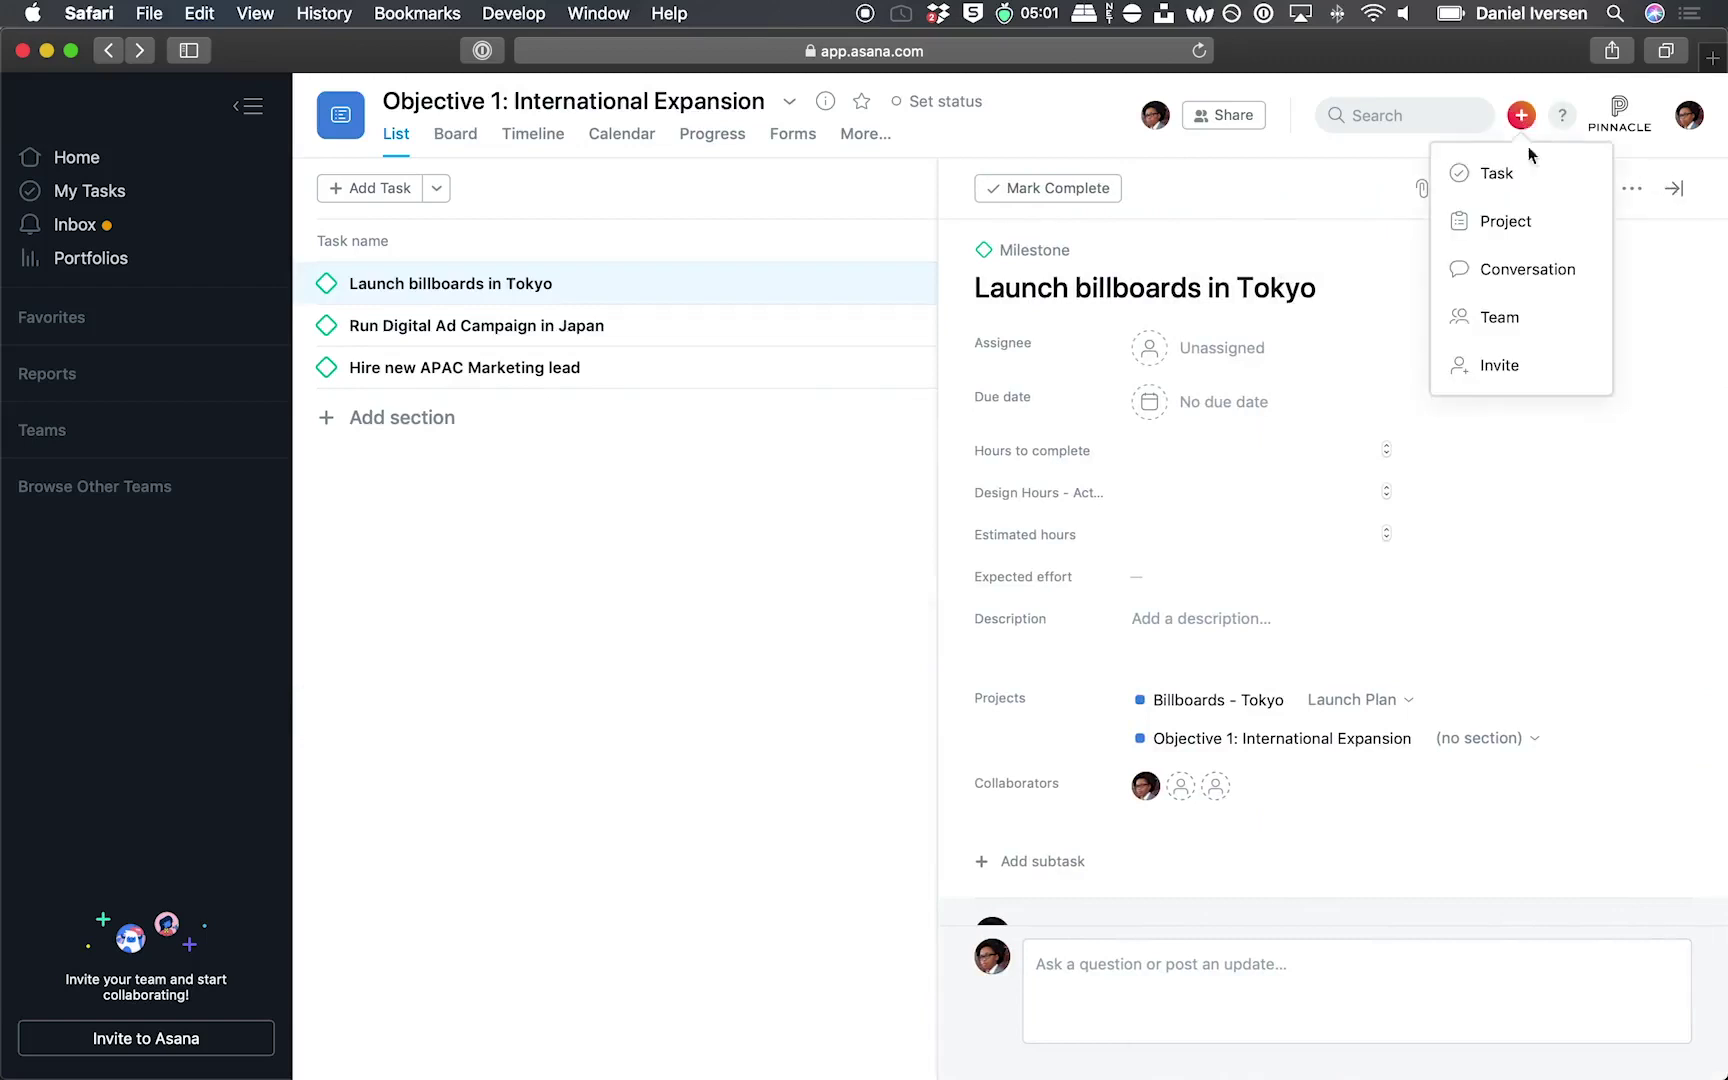
click(1530, 233)
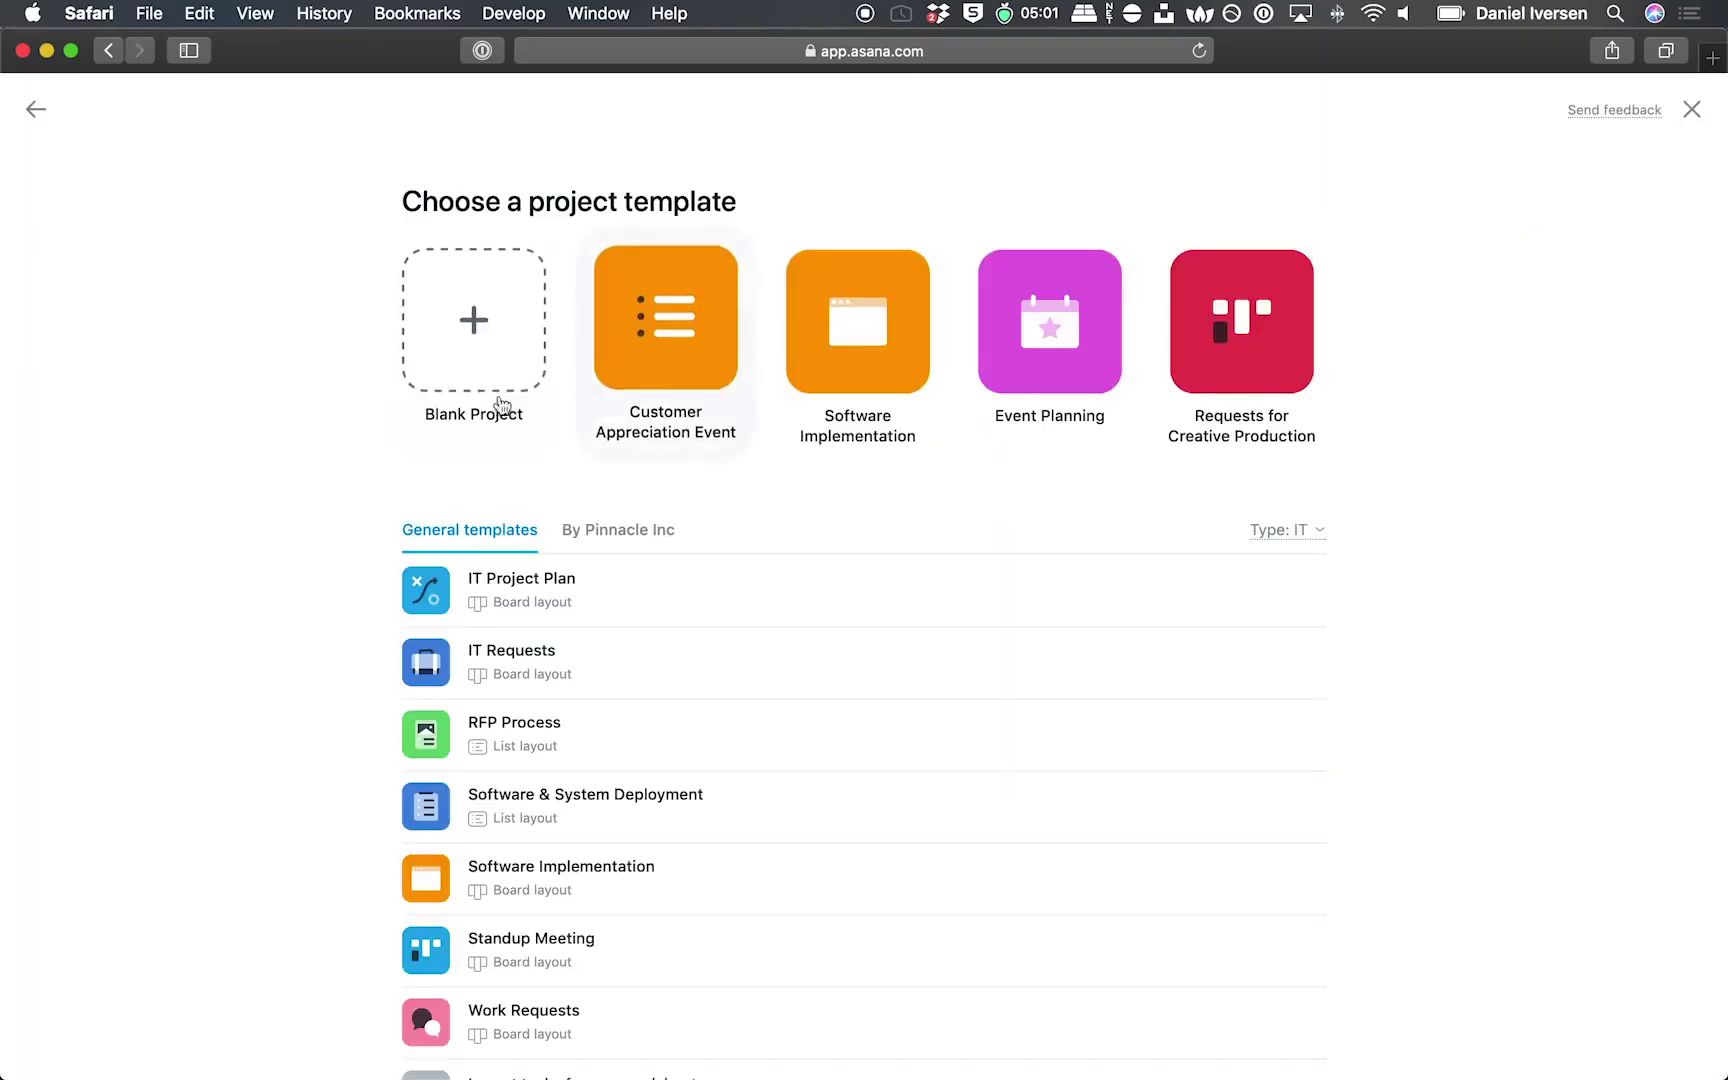
click(482, 366)
text(Ob)
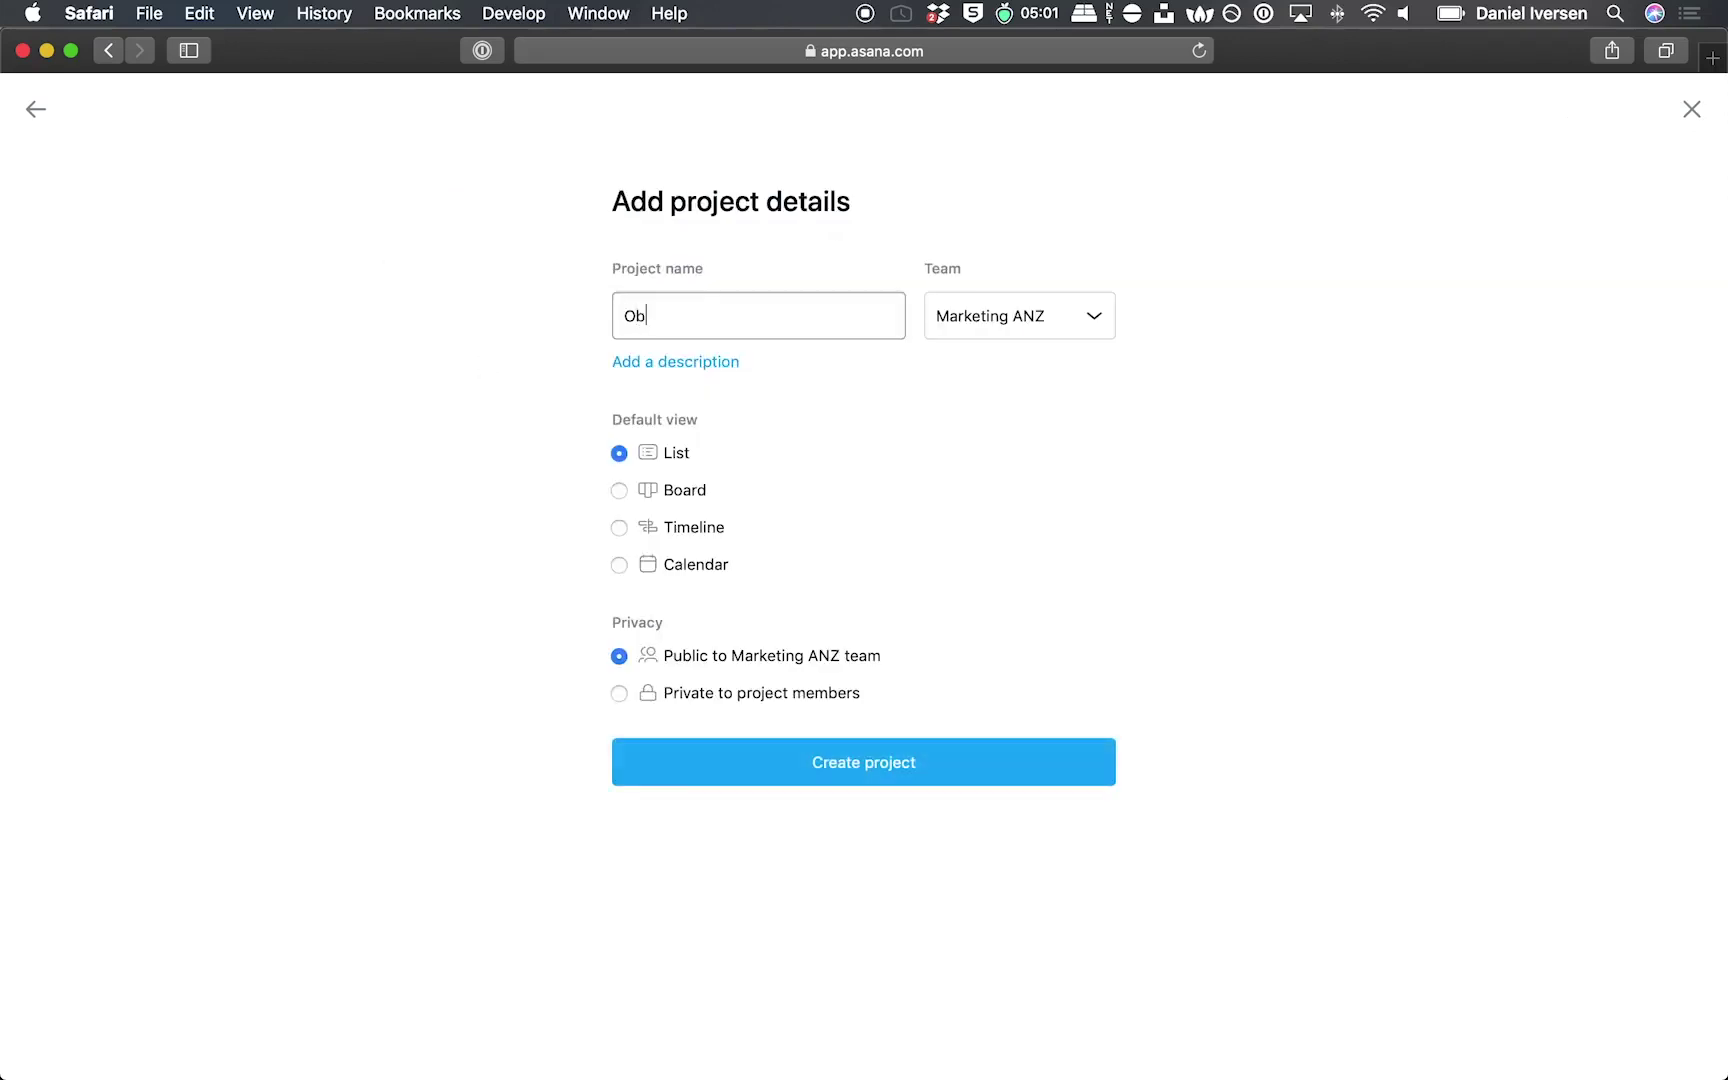
text(jective 2: Show customer love)
click(953, 313)
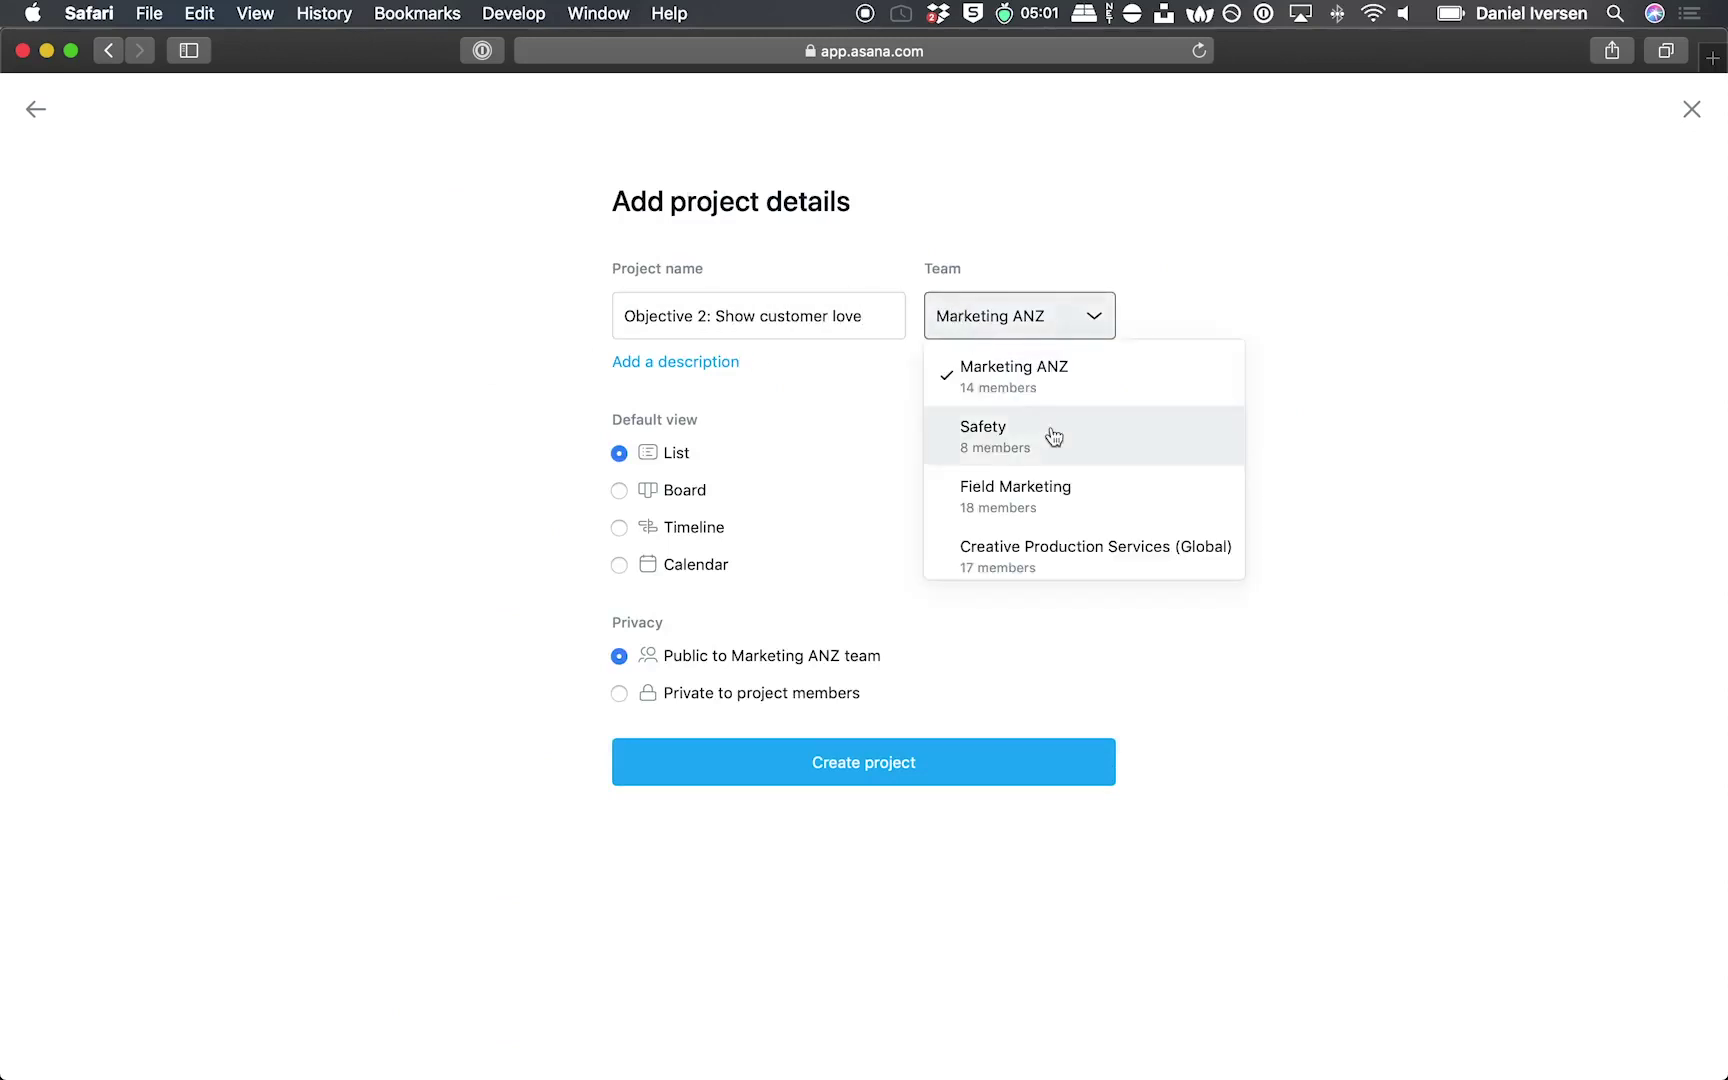
scroll(1050, 436, down, 7)
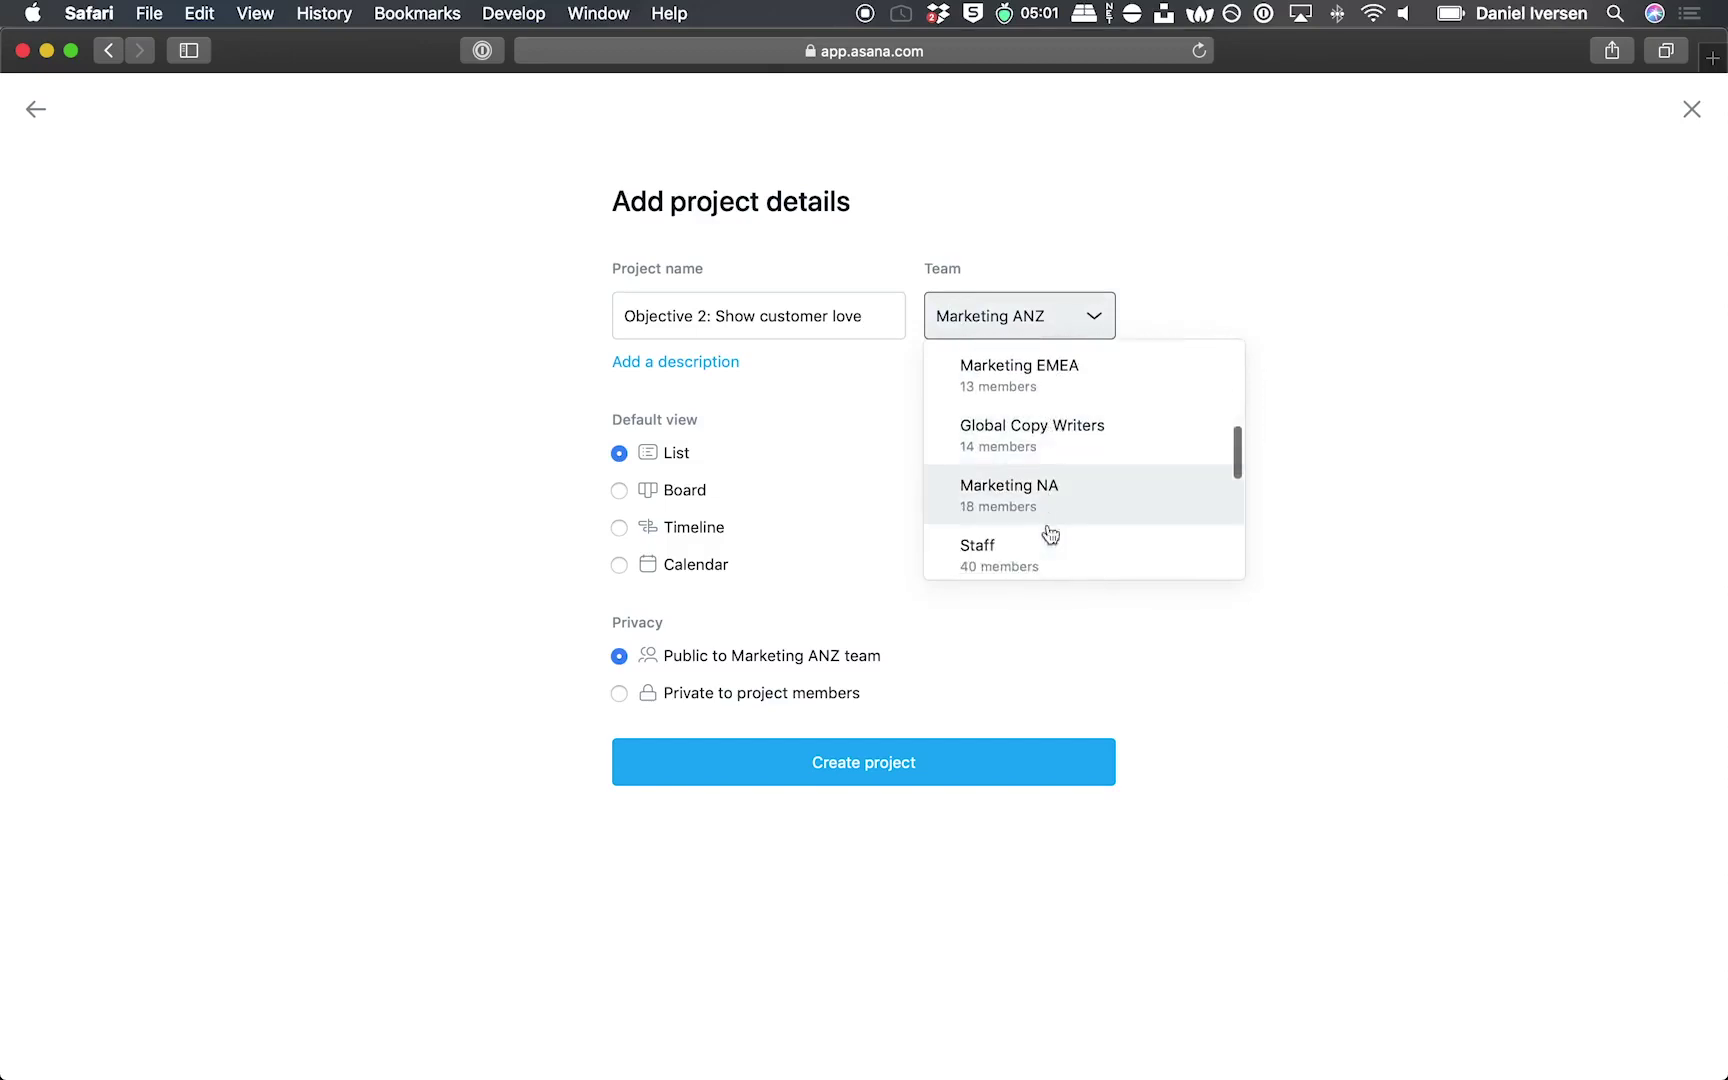
click(1049, 545)
click(868, 760)
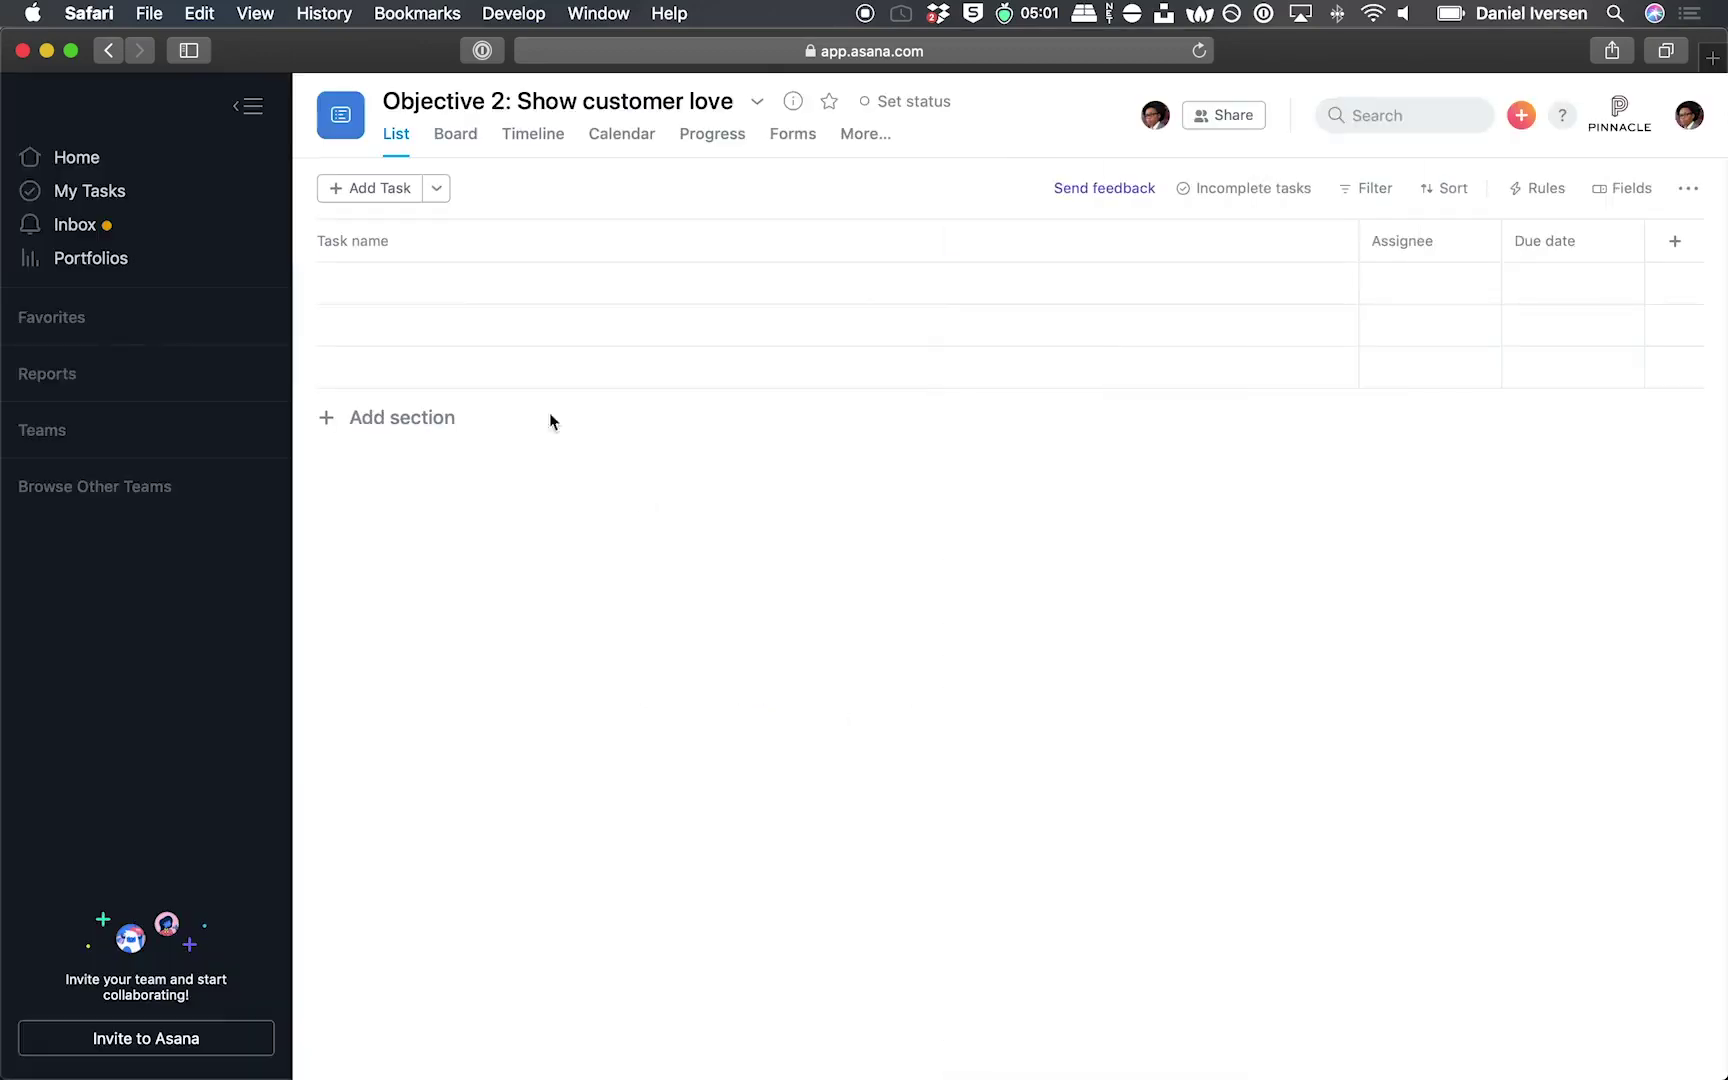
Add tasks 'Run Customer Appreciation Event' and 'Launch Social Media Campaign'
click(452, 287)
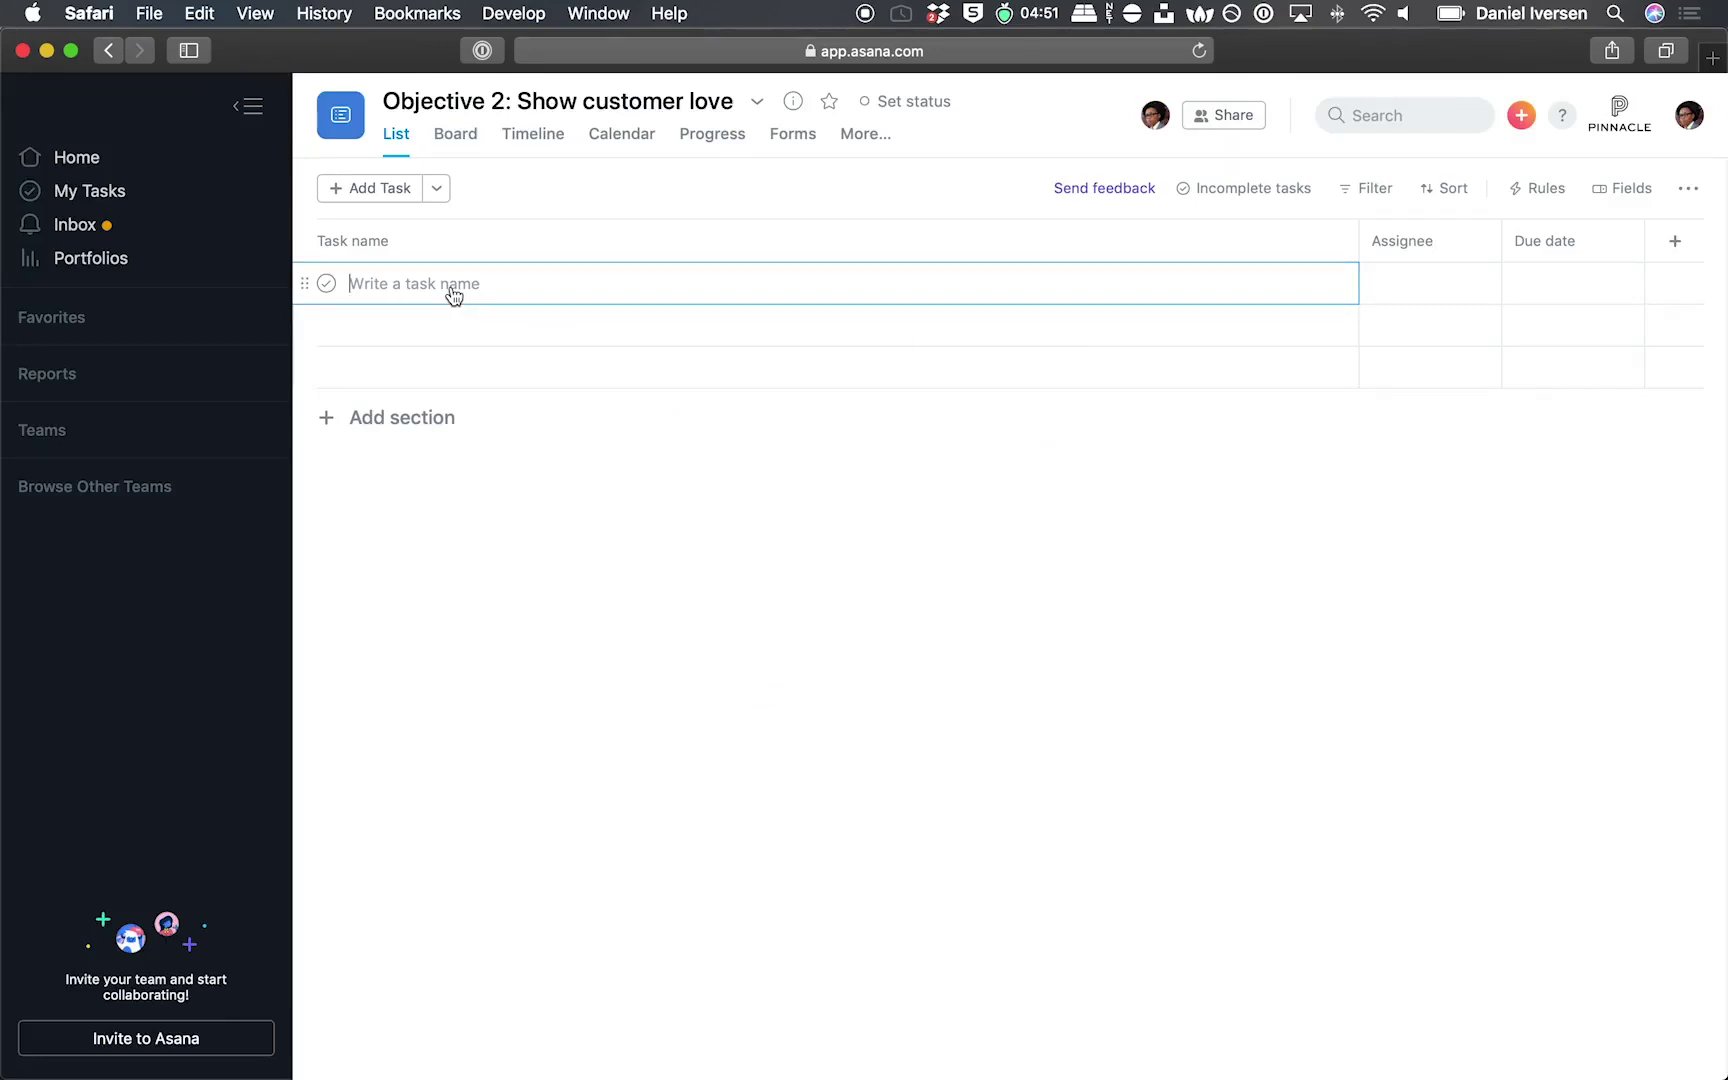
text(Run Customer Appreciation Event)
key(Return)
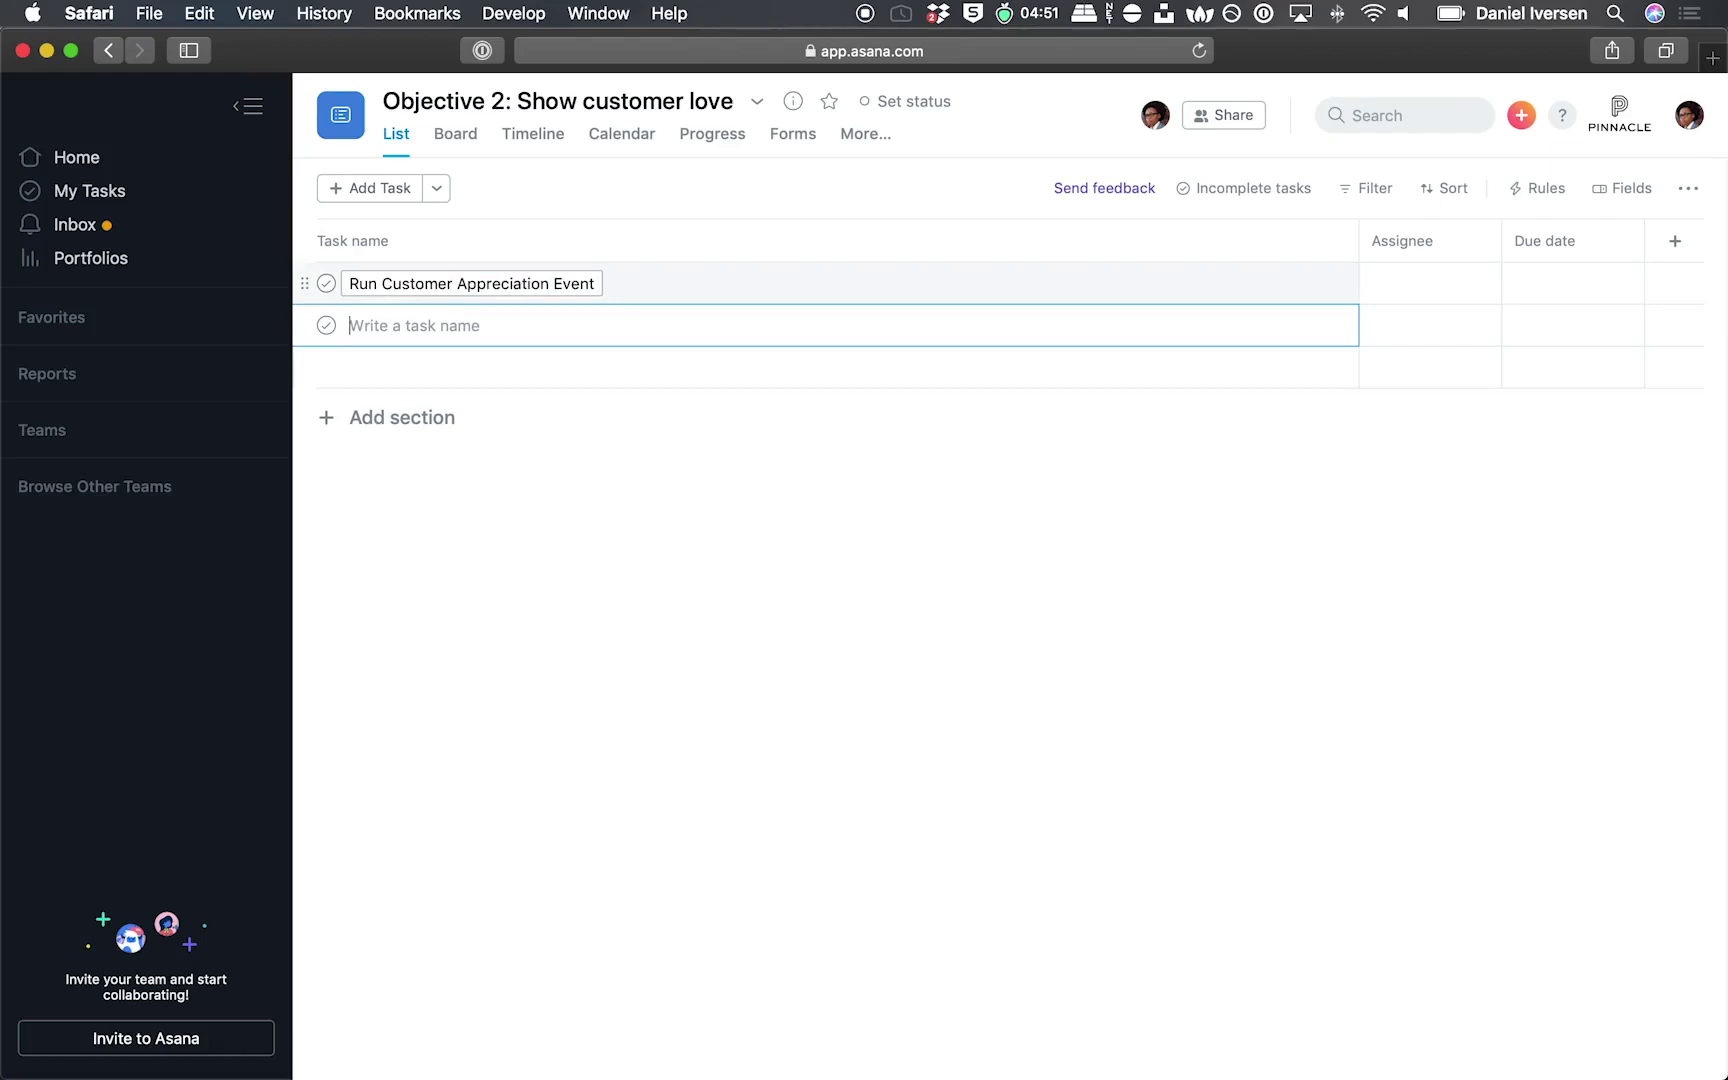
text(Launch Social Media Camampaign)
key(Return)
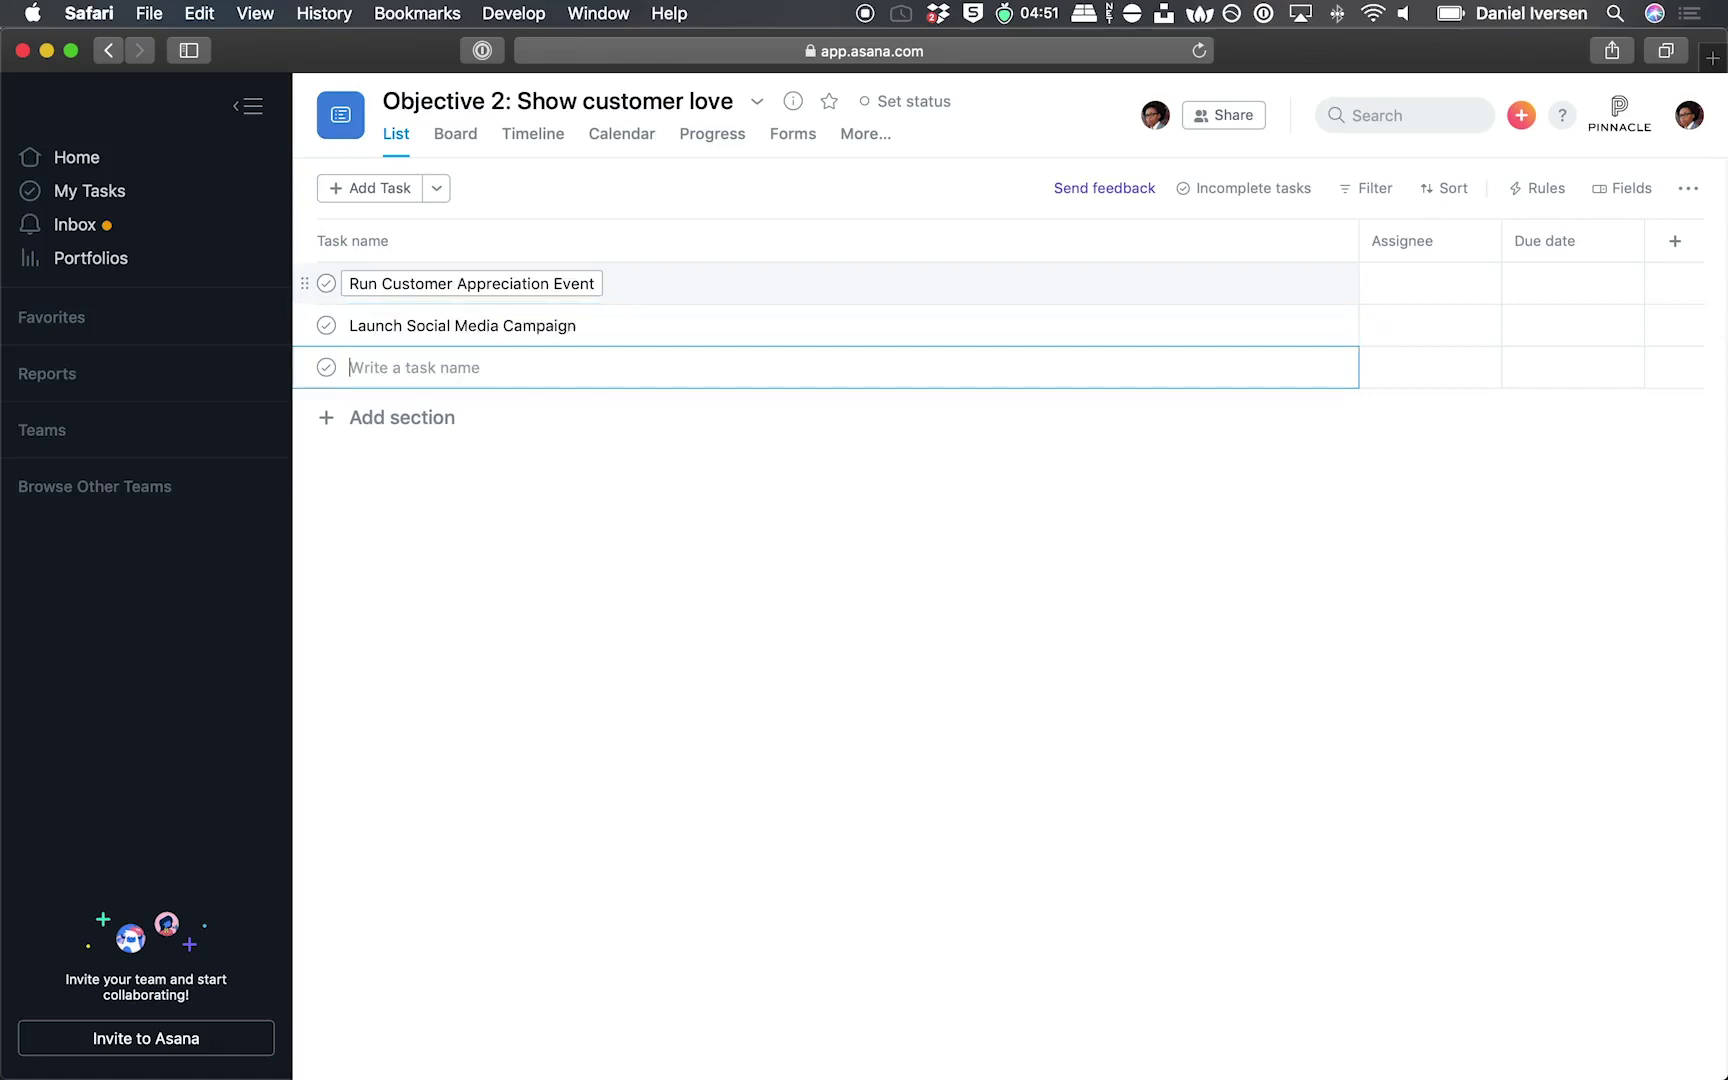
Add the 'Run "On Tour" event - London' task and start the matching NYC task
text(Run "On Tour" event - London)
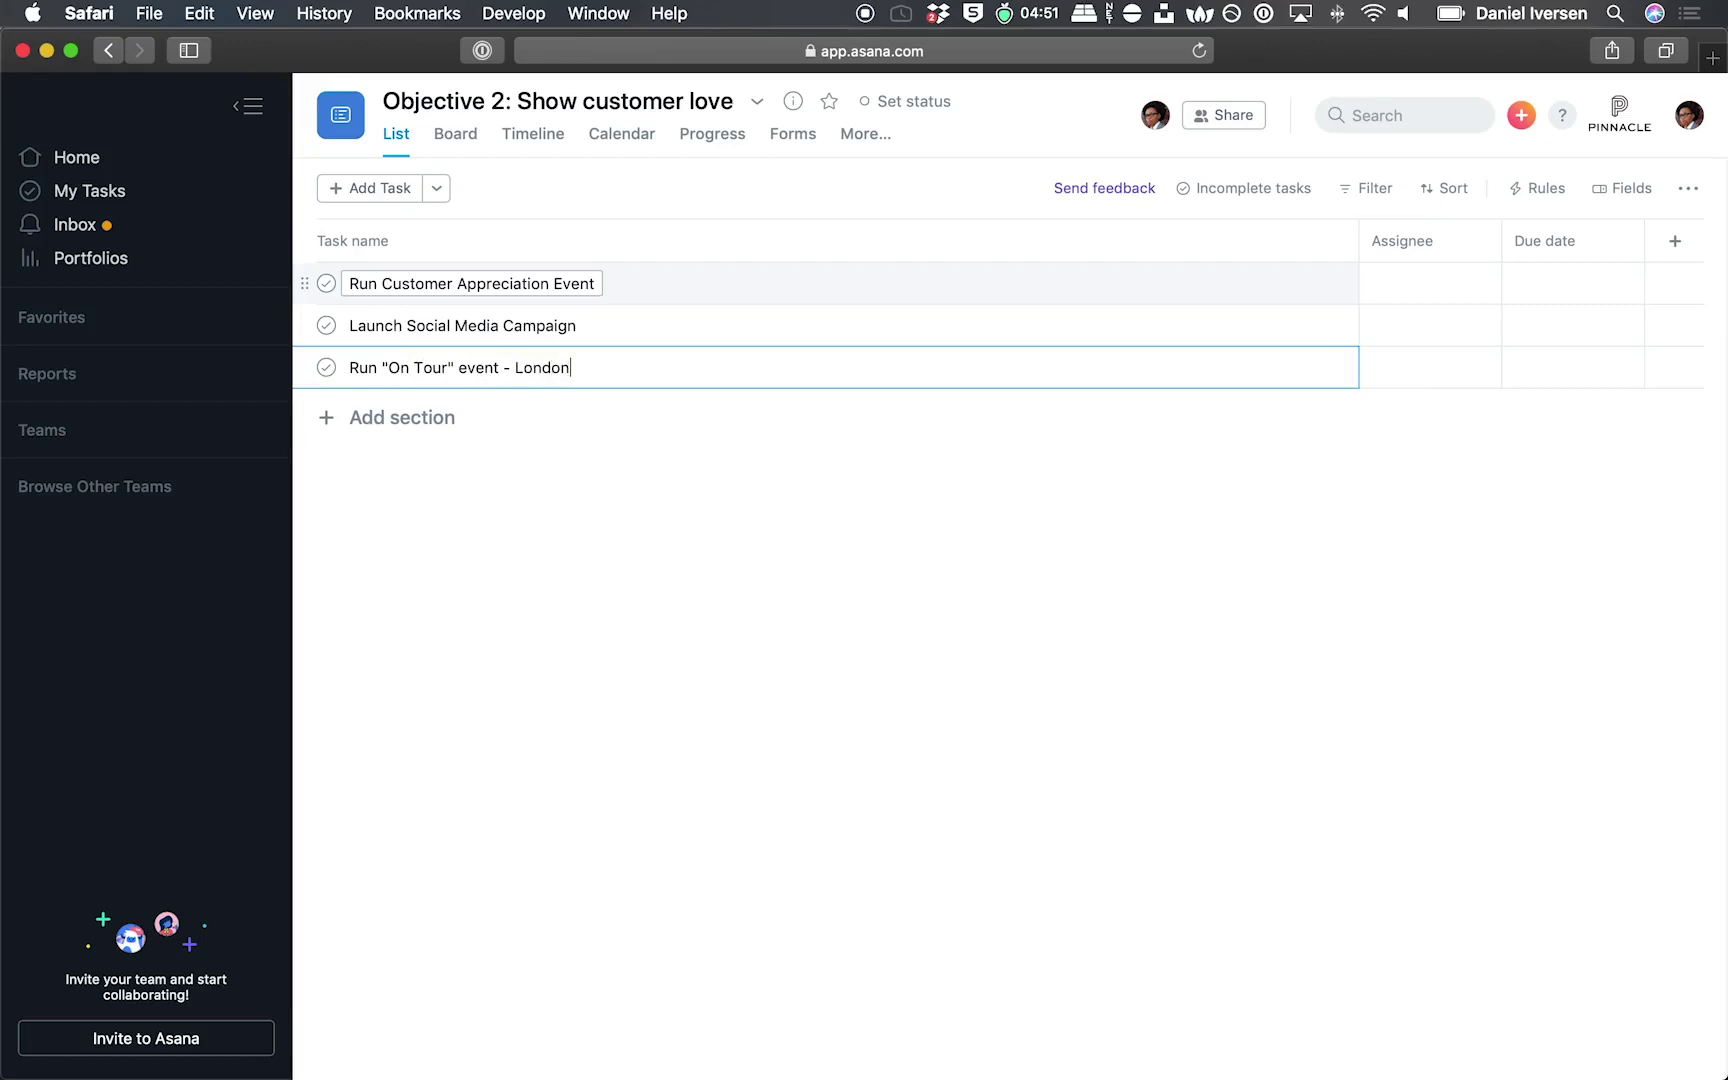
key(Return)
text(Run On)
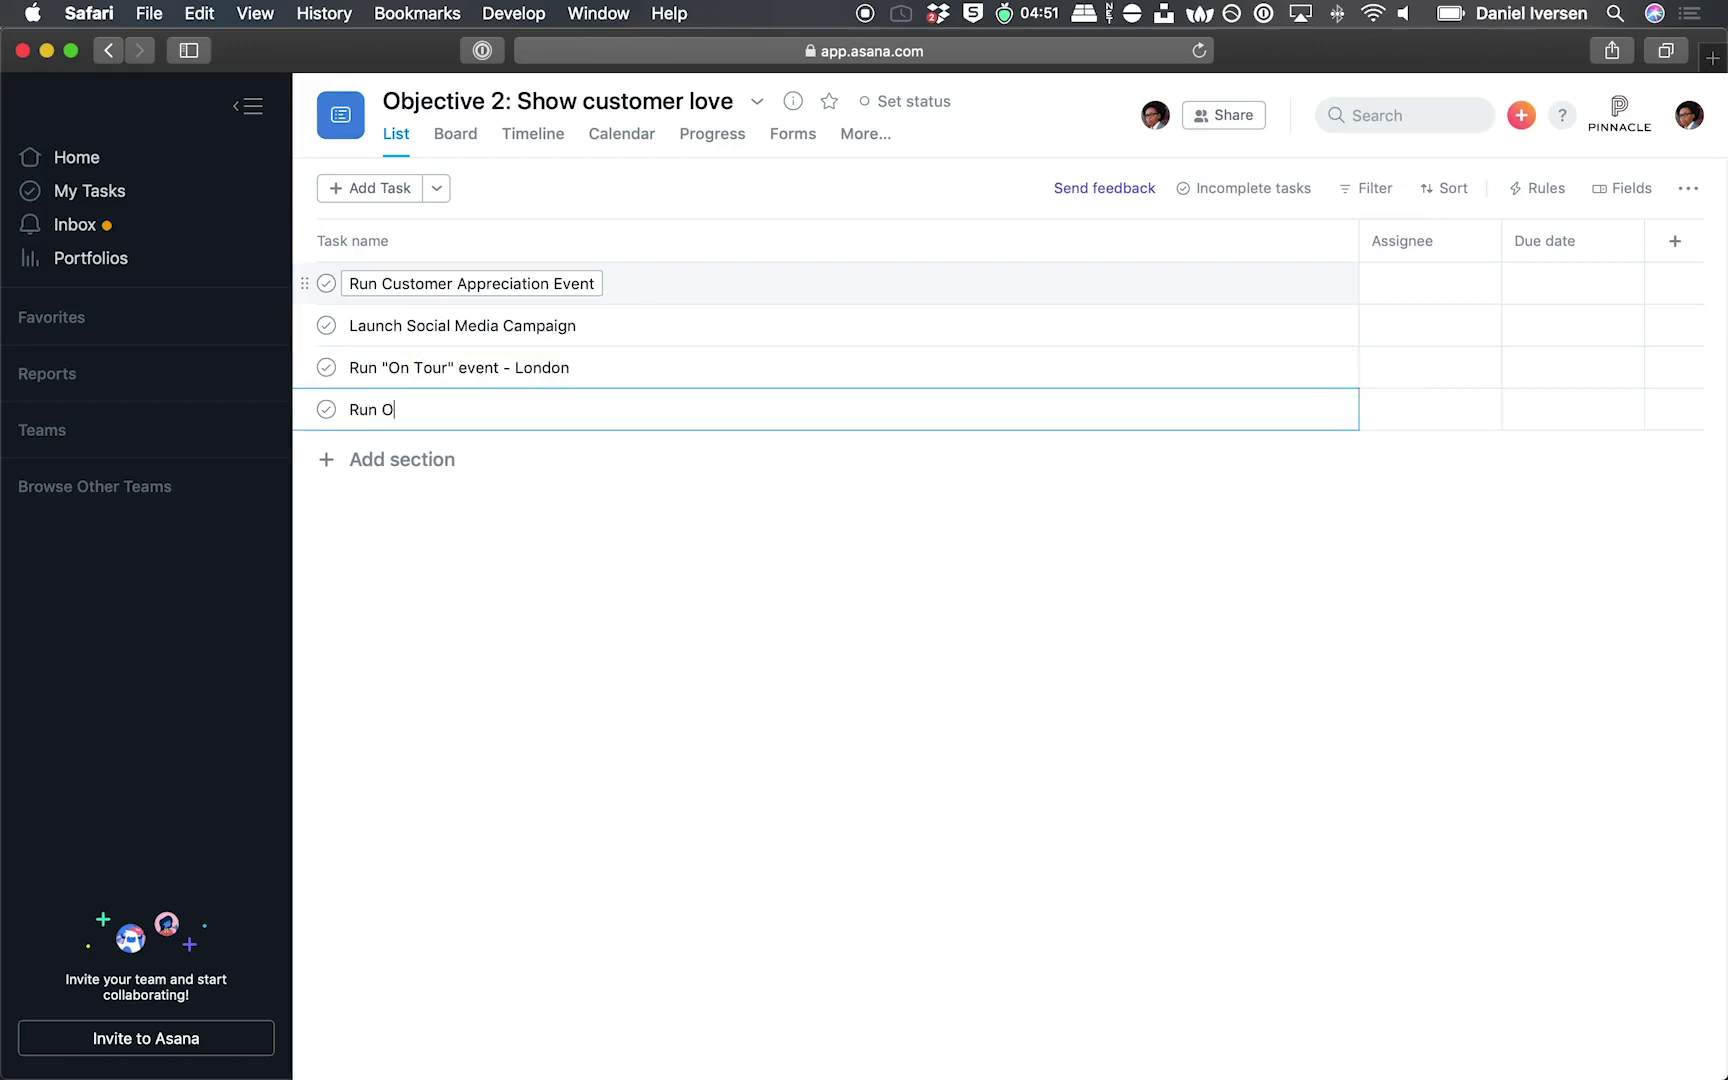
key(BackSpace)
key(BackSpace)
text("On)
Mark all four Objective 2 tasks as milestones
shift+click(633, 292)
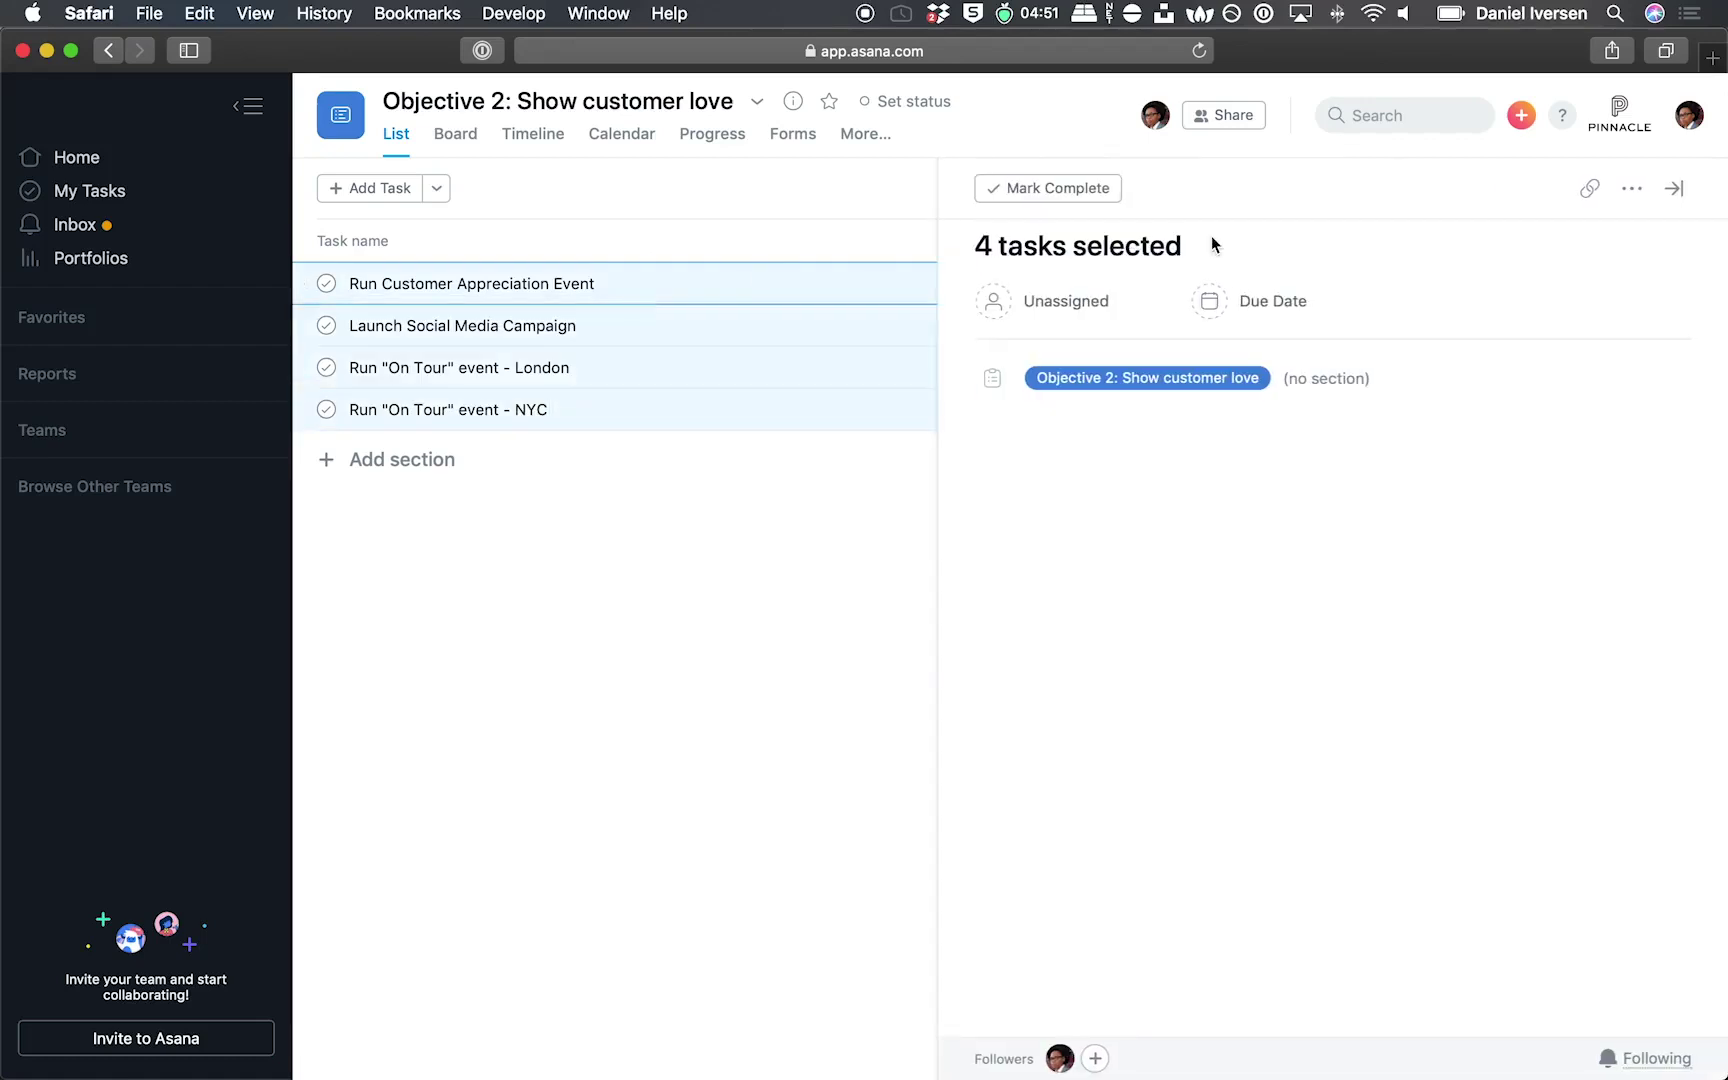
click(1632, 188)
click(1578, 266)
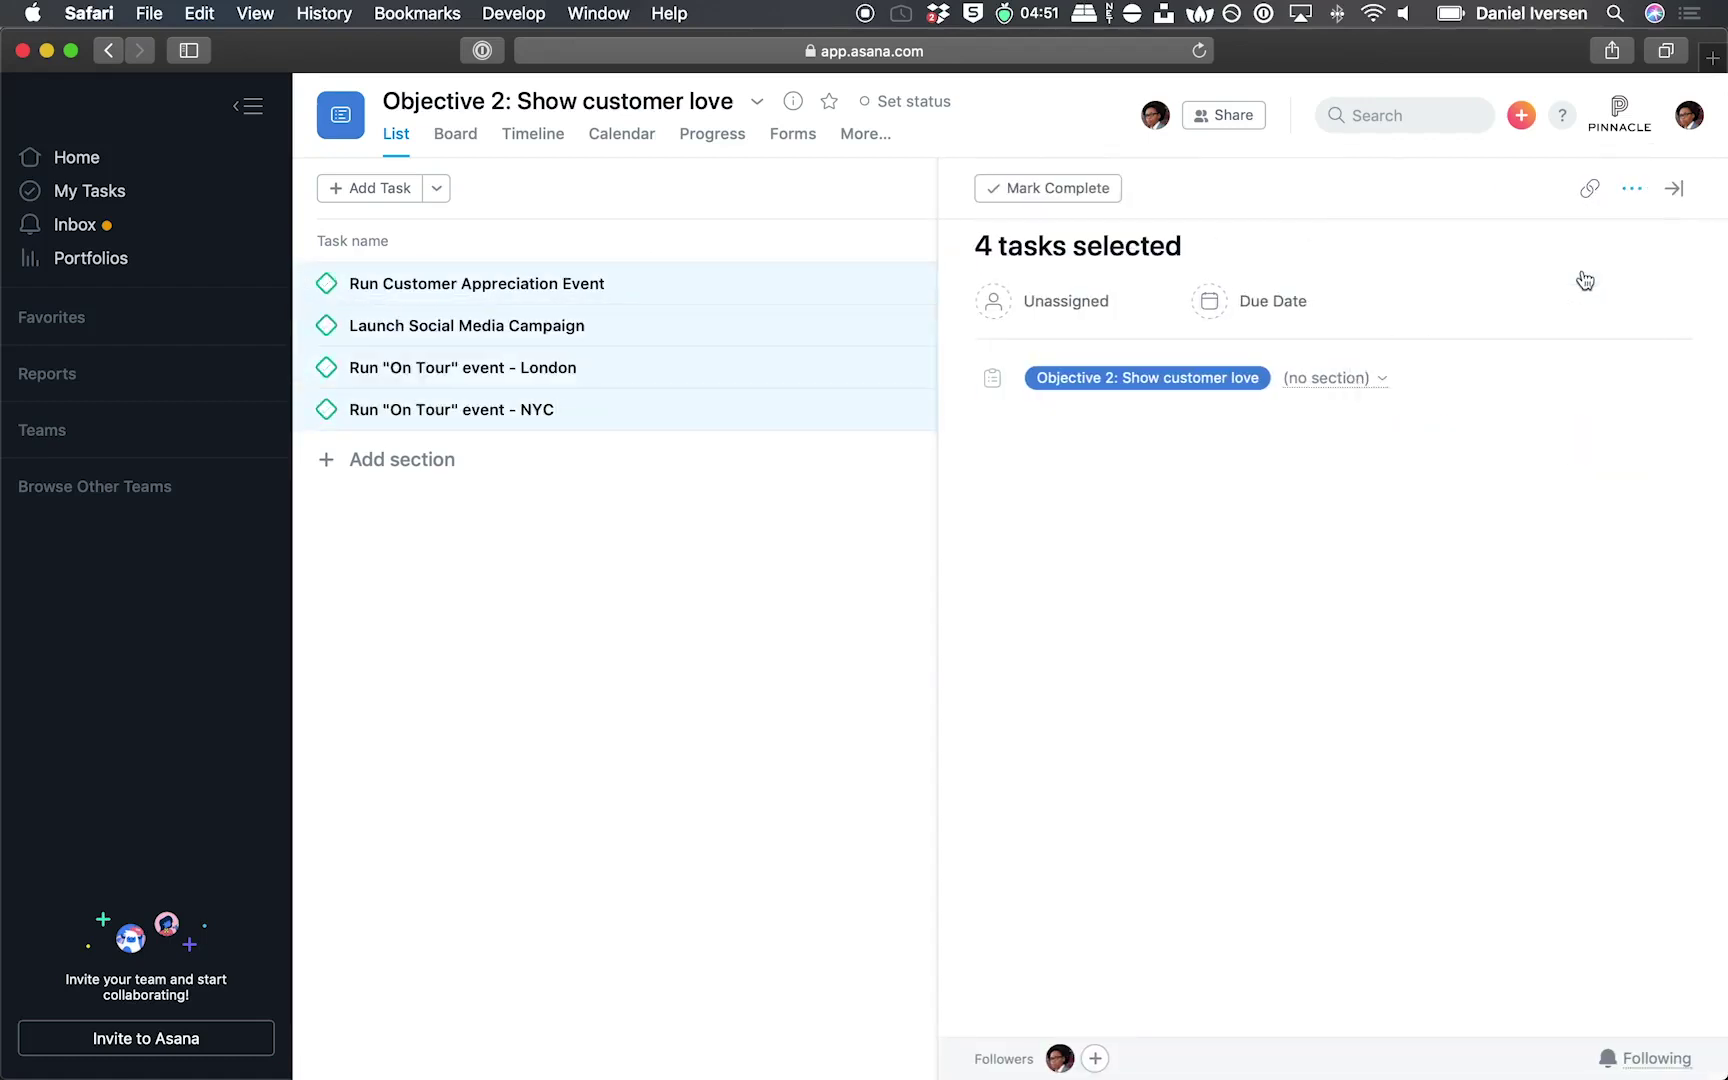
Link the appreciation event and social media tasks to the Customer Appreciation Event and Social Media Campaign projects
click(690, 278)
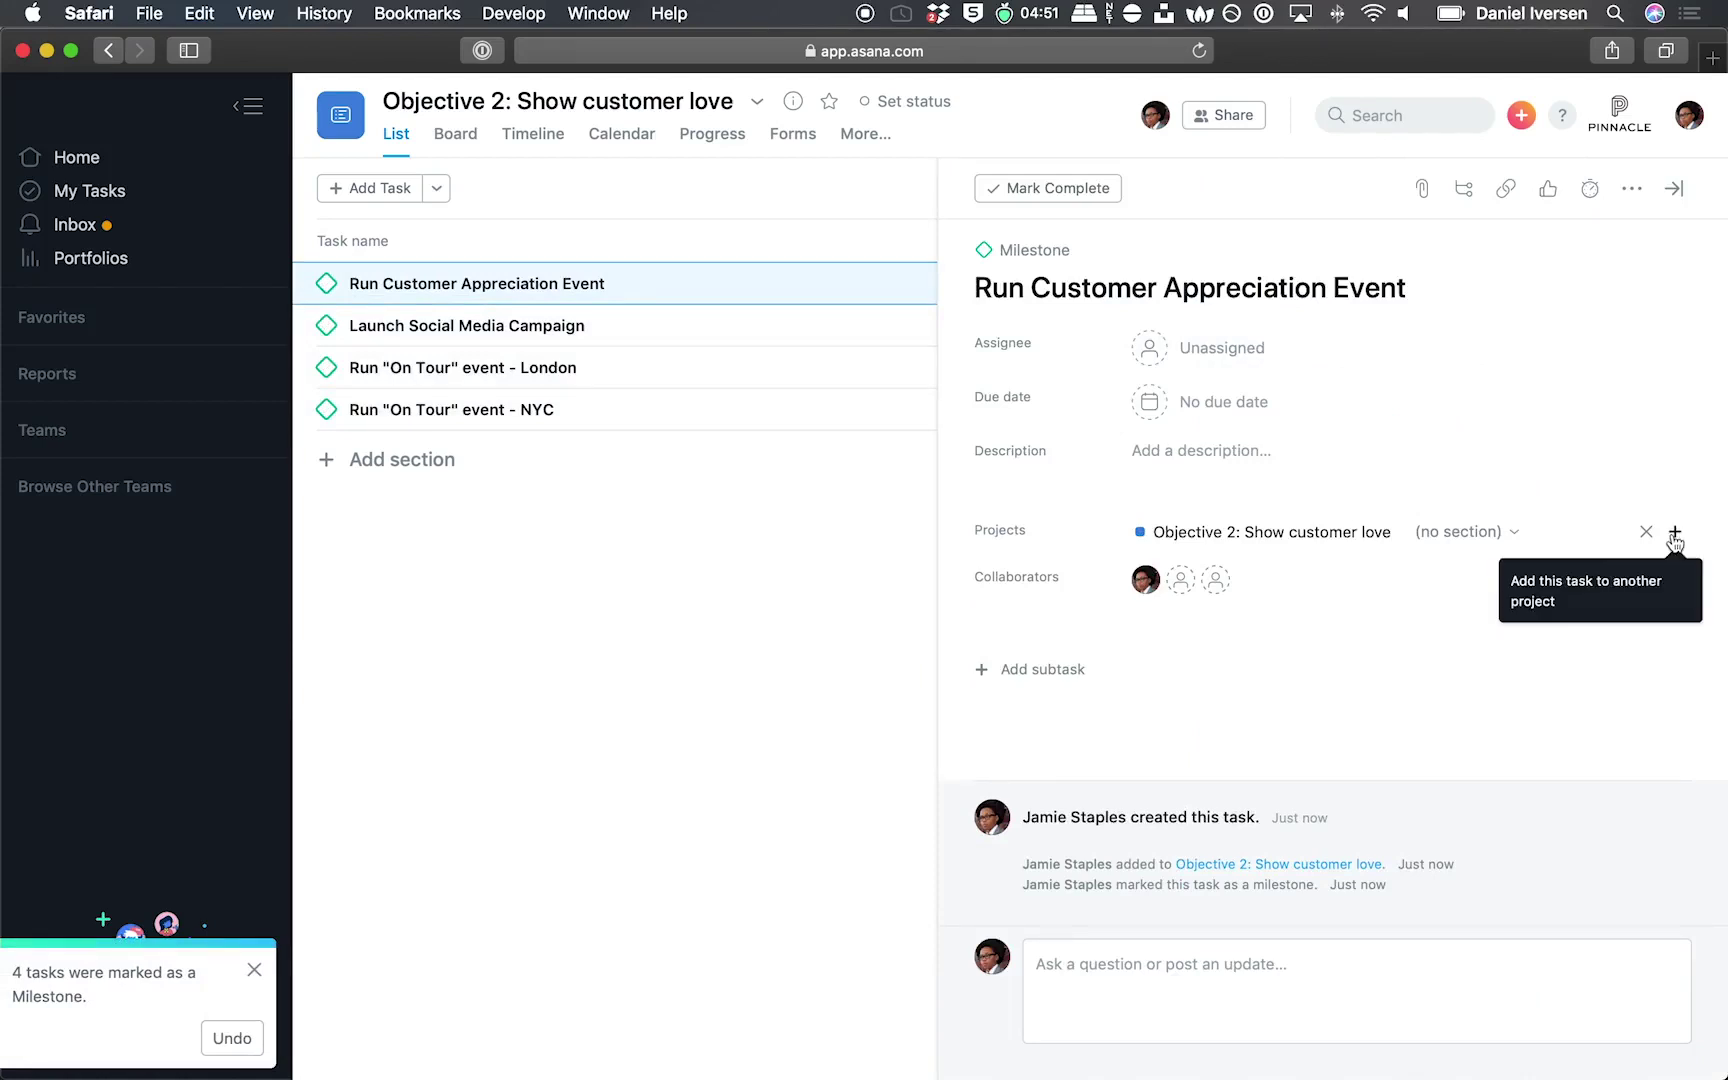
click(1675, 536)
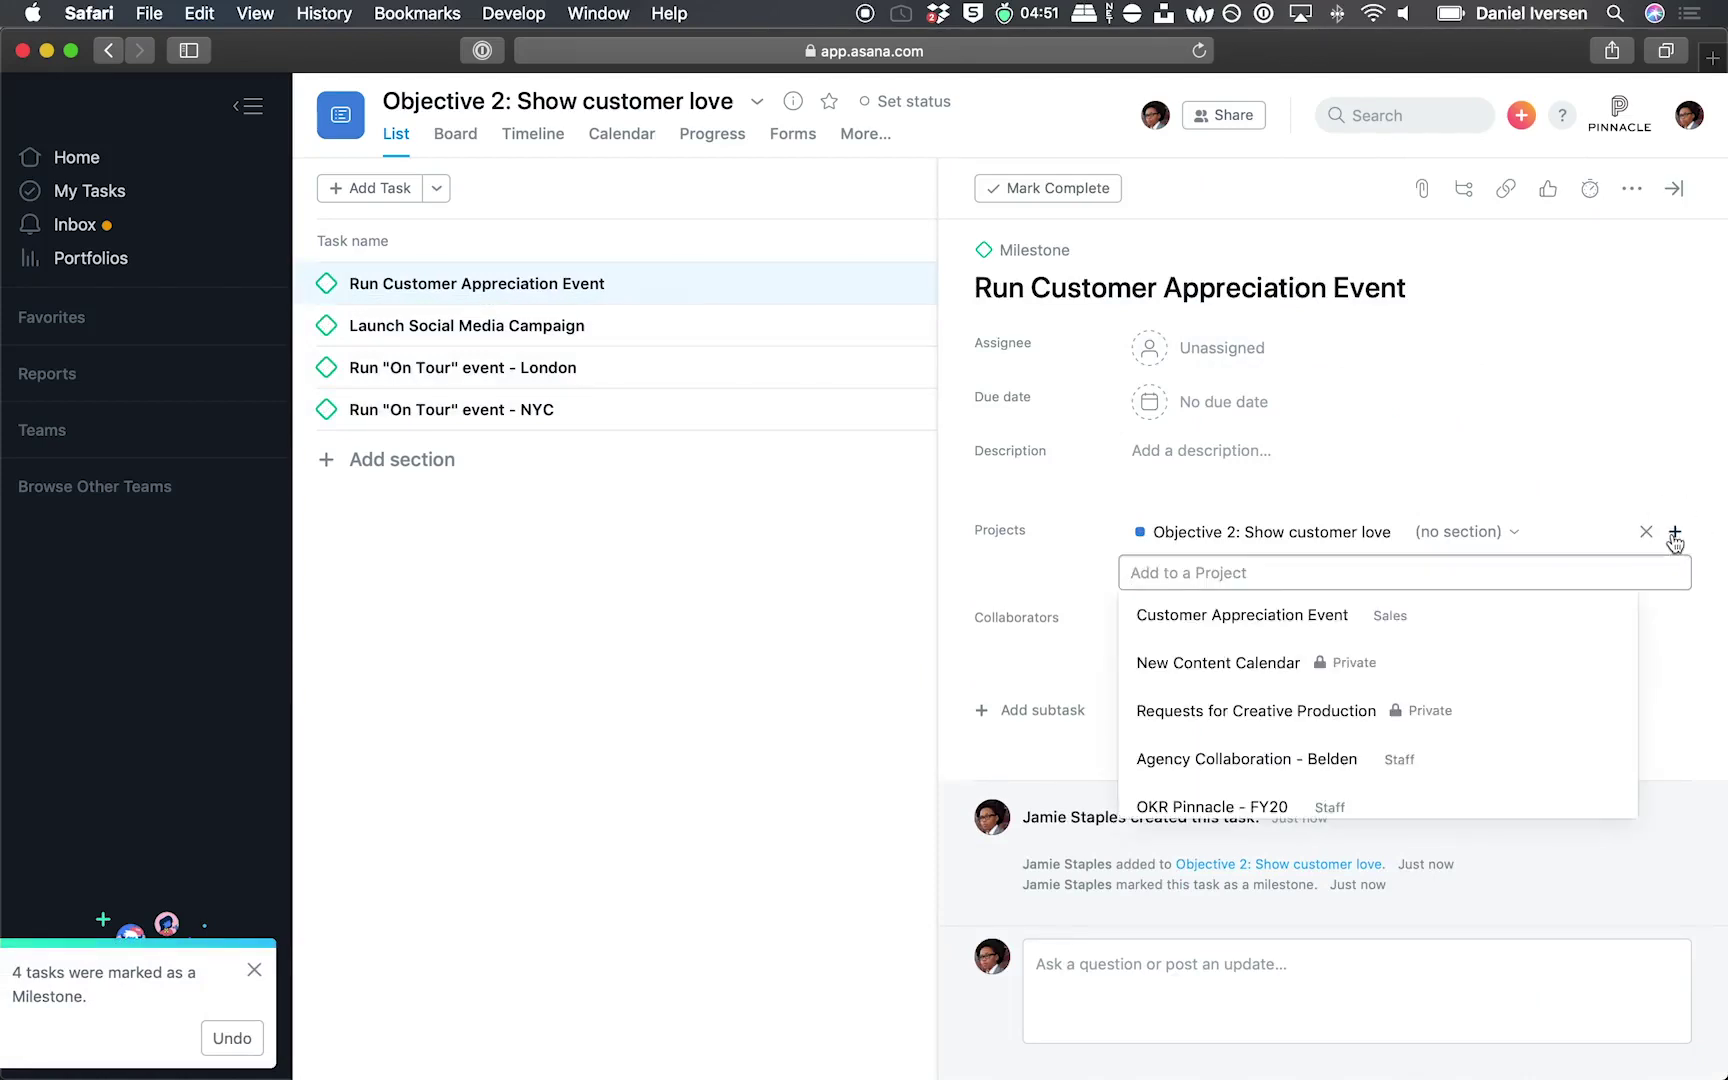
click(1228, 614)
click(679, 330)
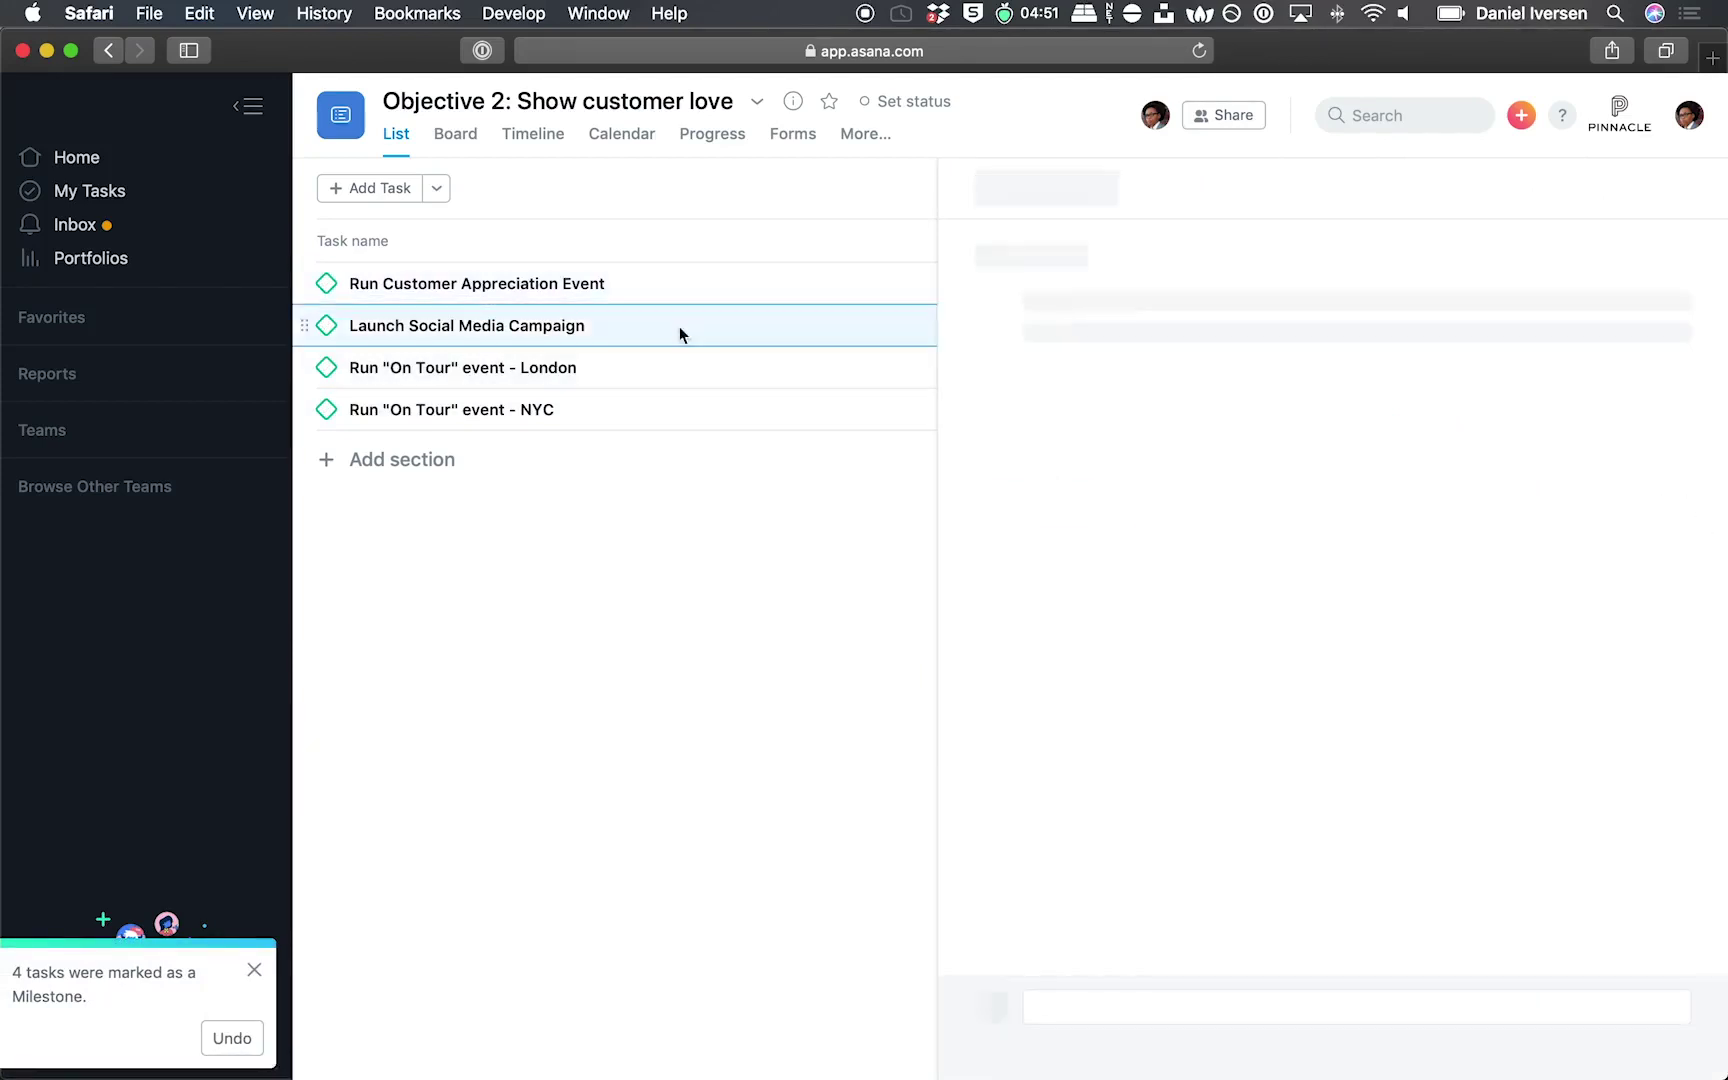
click(1675, 534)
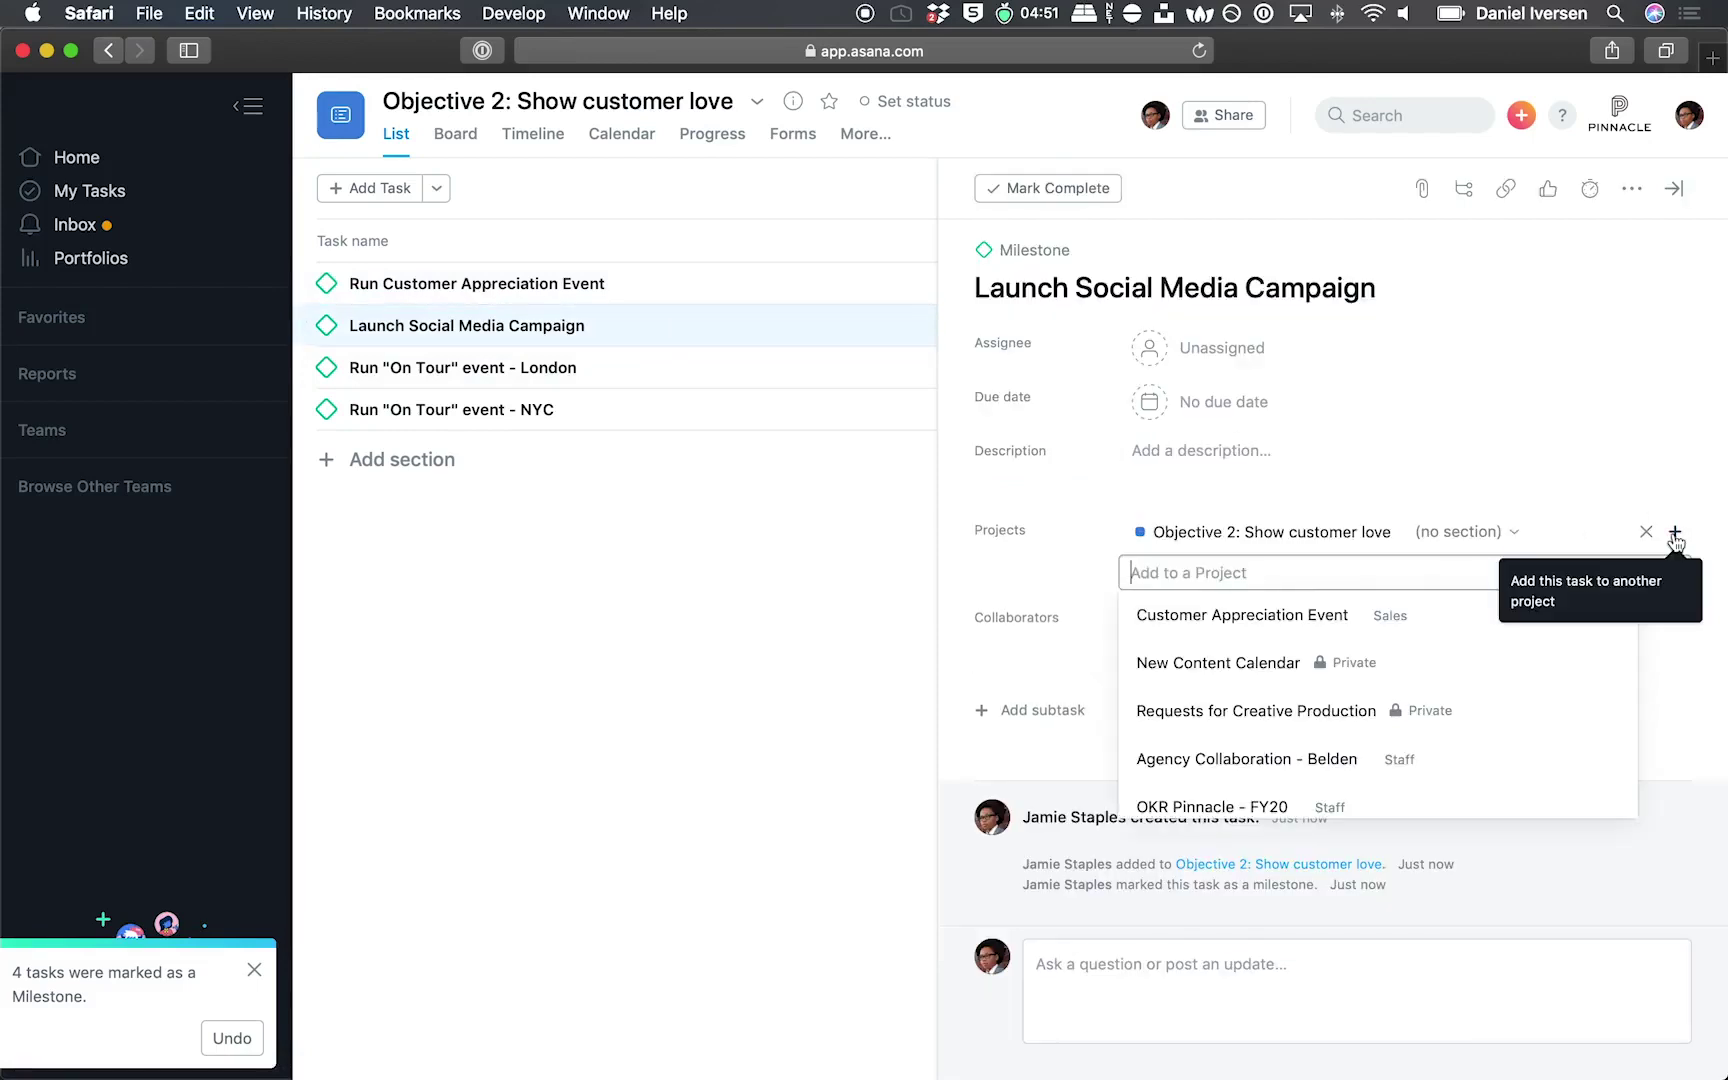
text(social m)
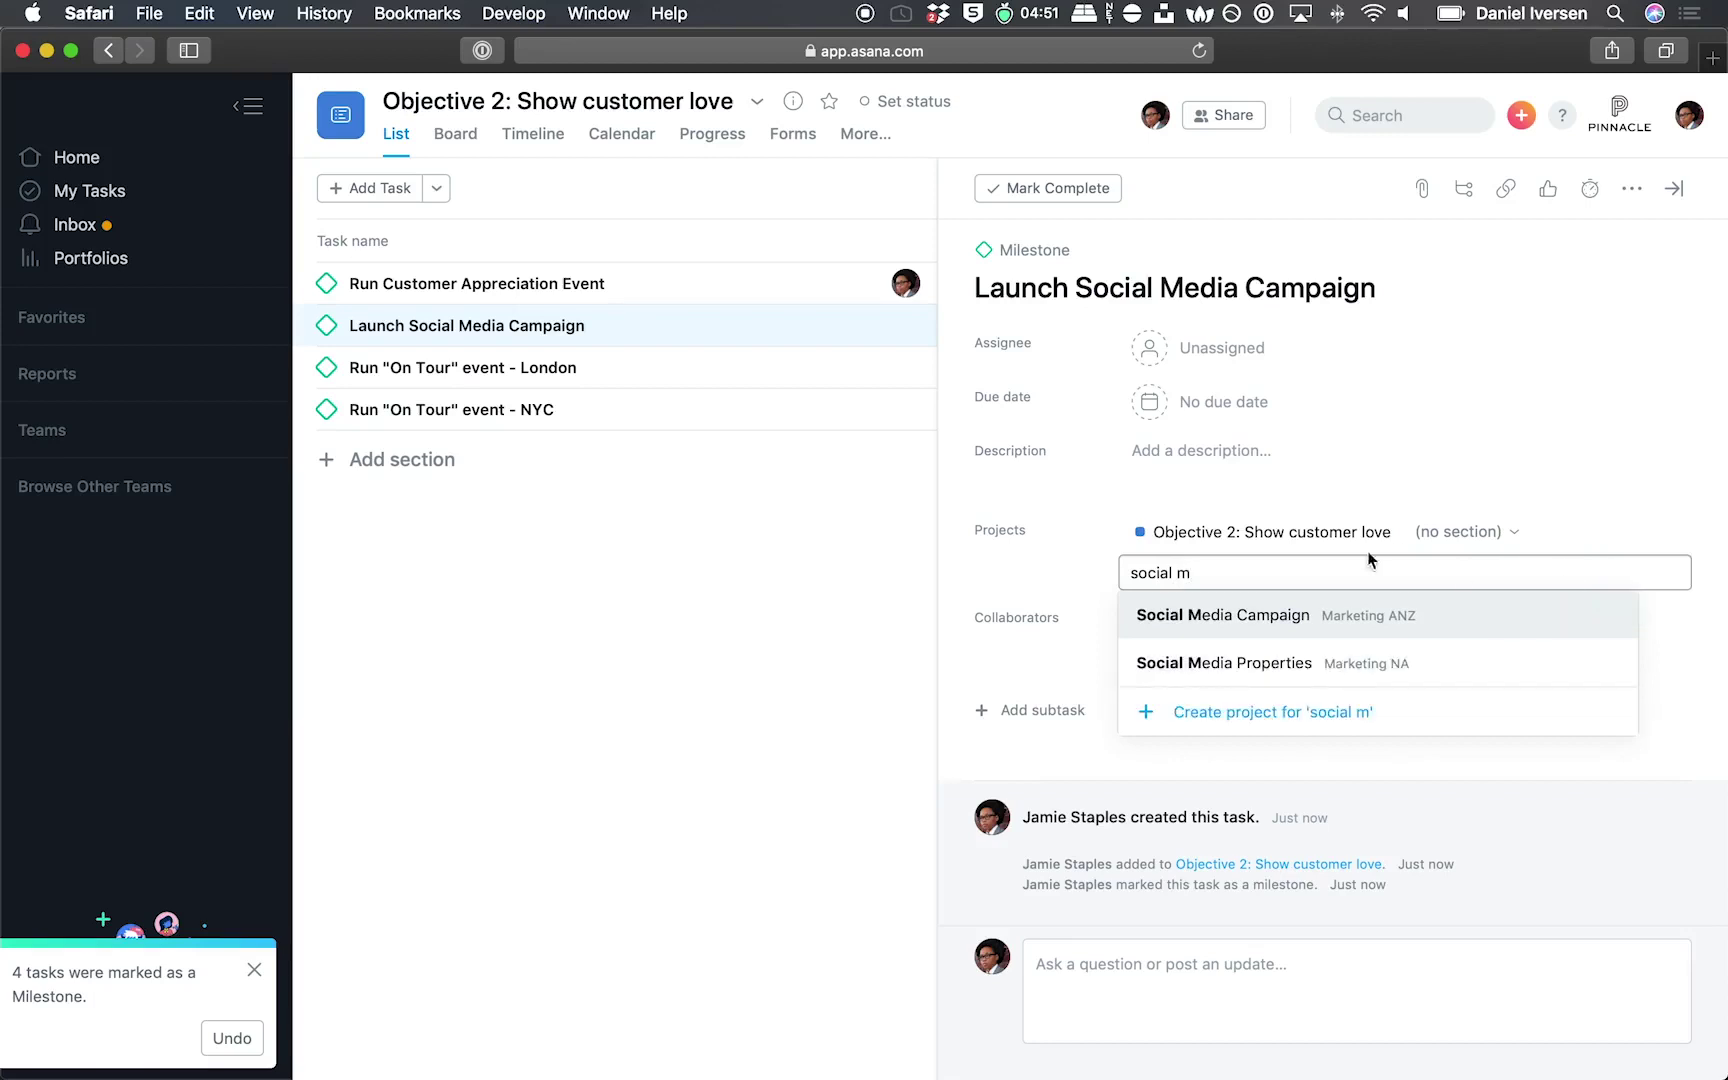
click(1300, 620)
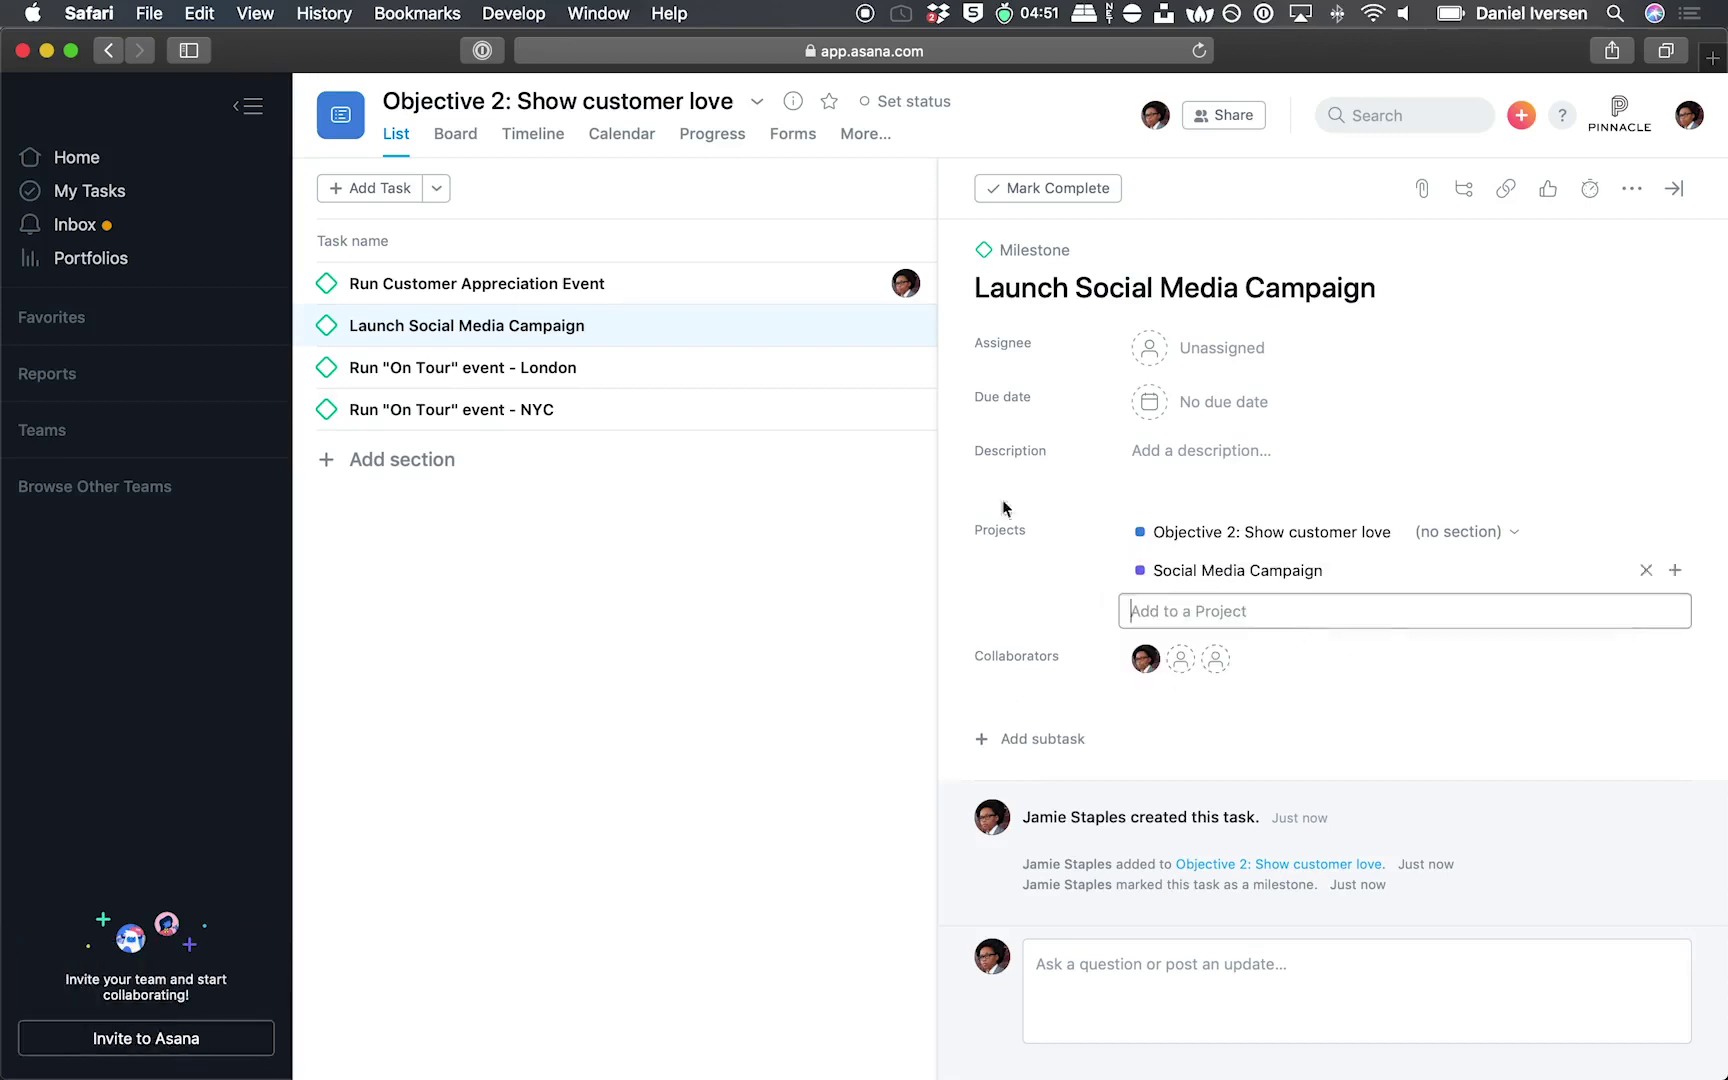
Link the London and NYC On Tour milestones to Pinnacle on Tour: London Event and NYC Event
click(629, 380)
click(1675, 534)
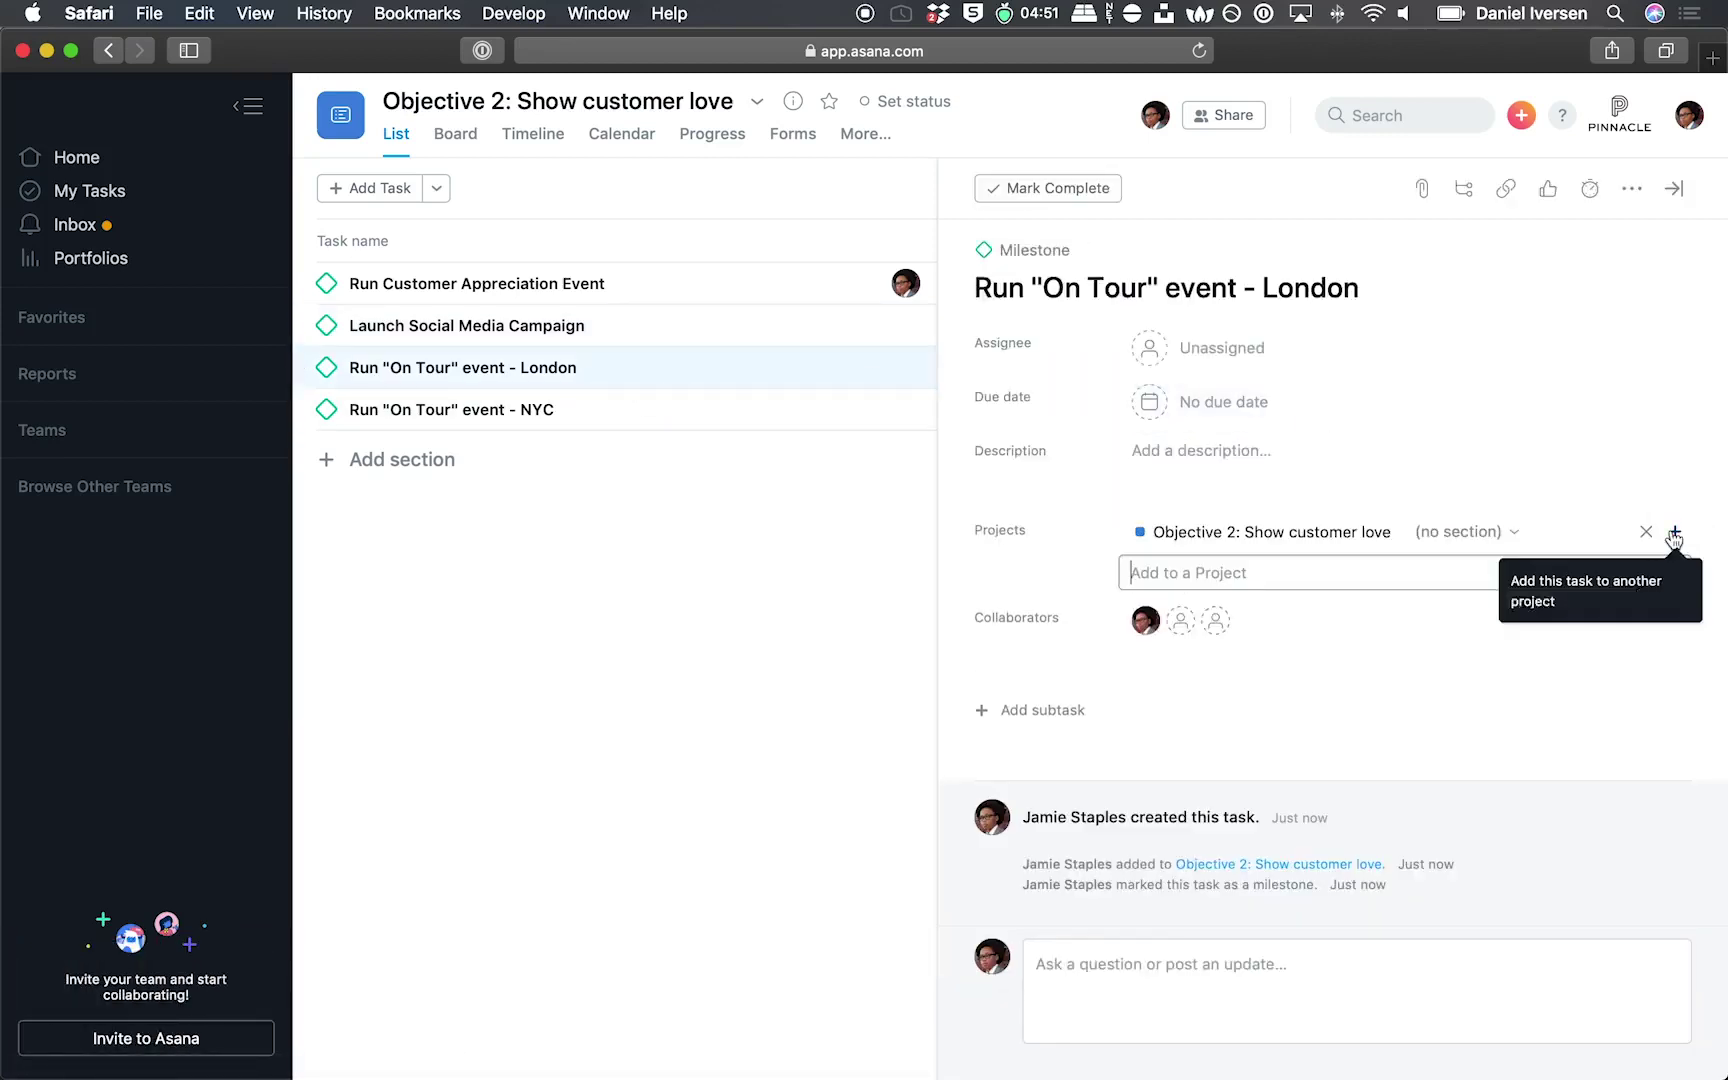
text(on tour)
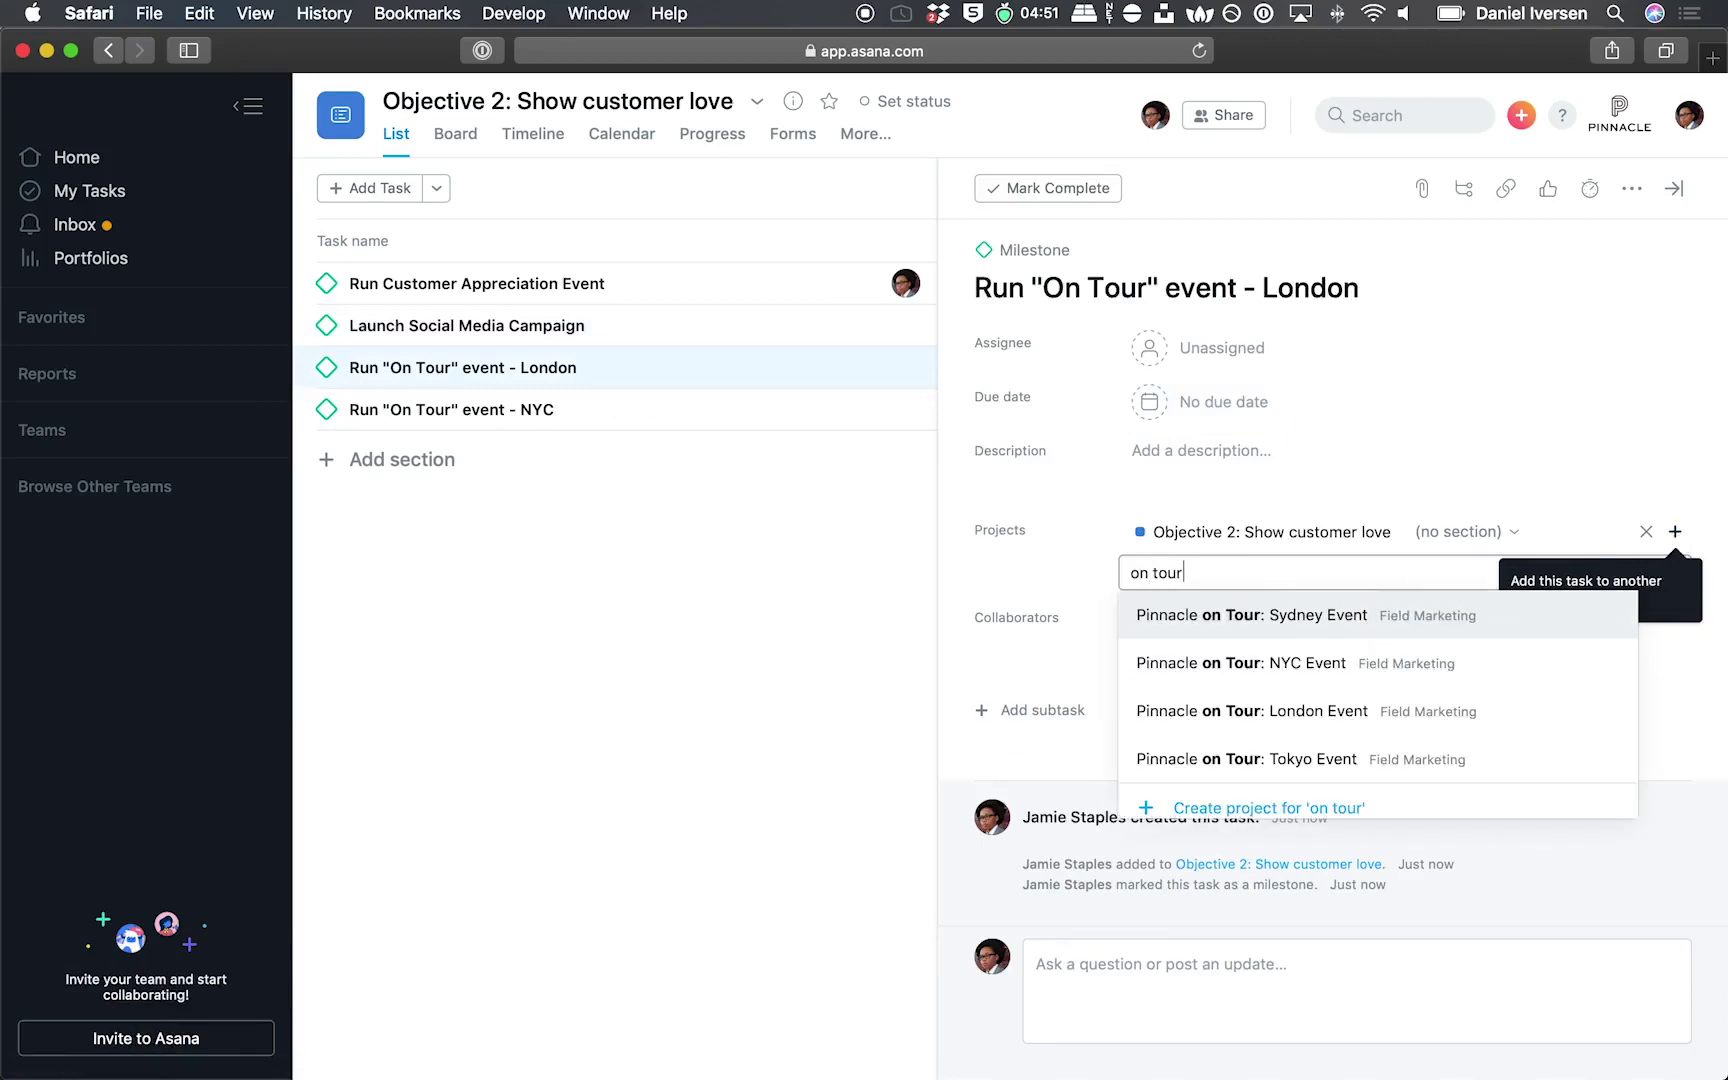
click(1322, 711)
click(683, 409)
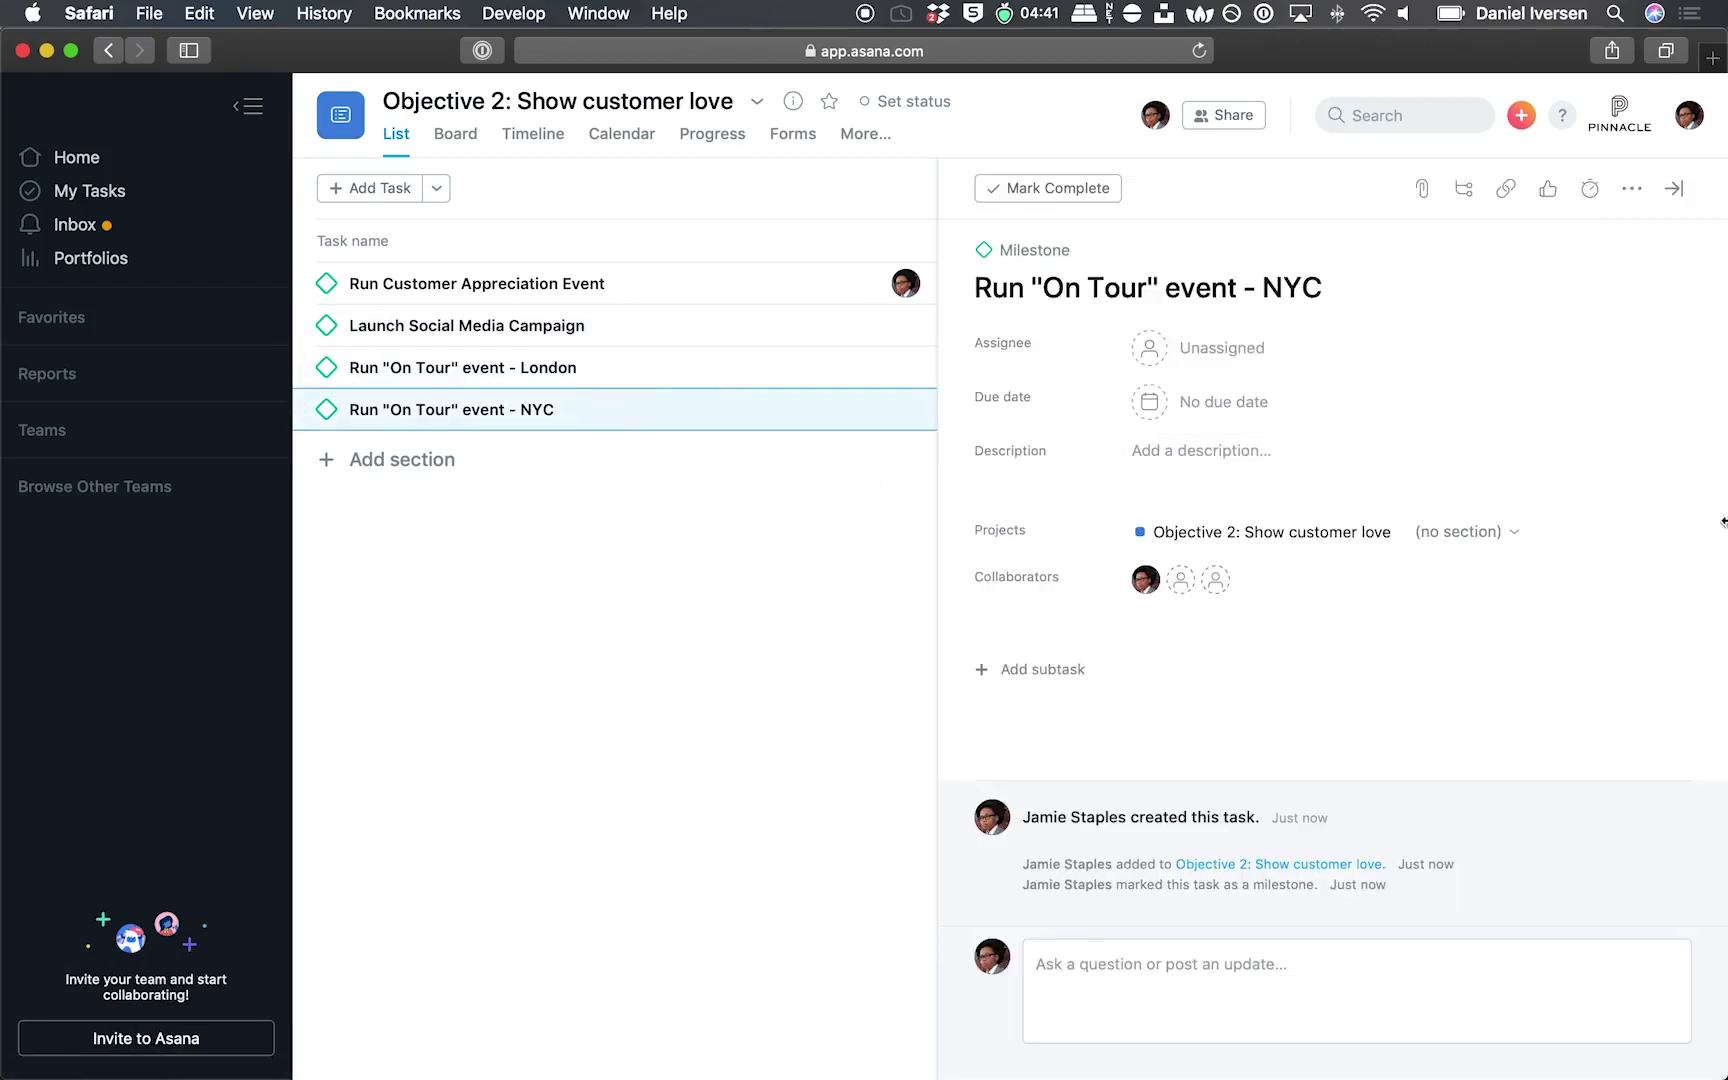
click(1675, 533)
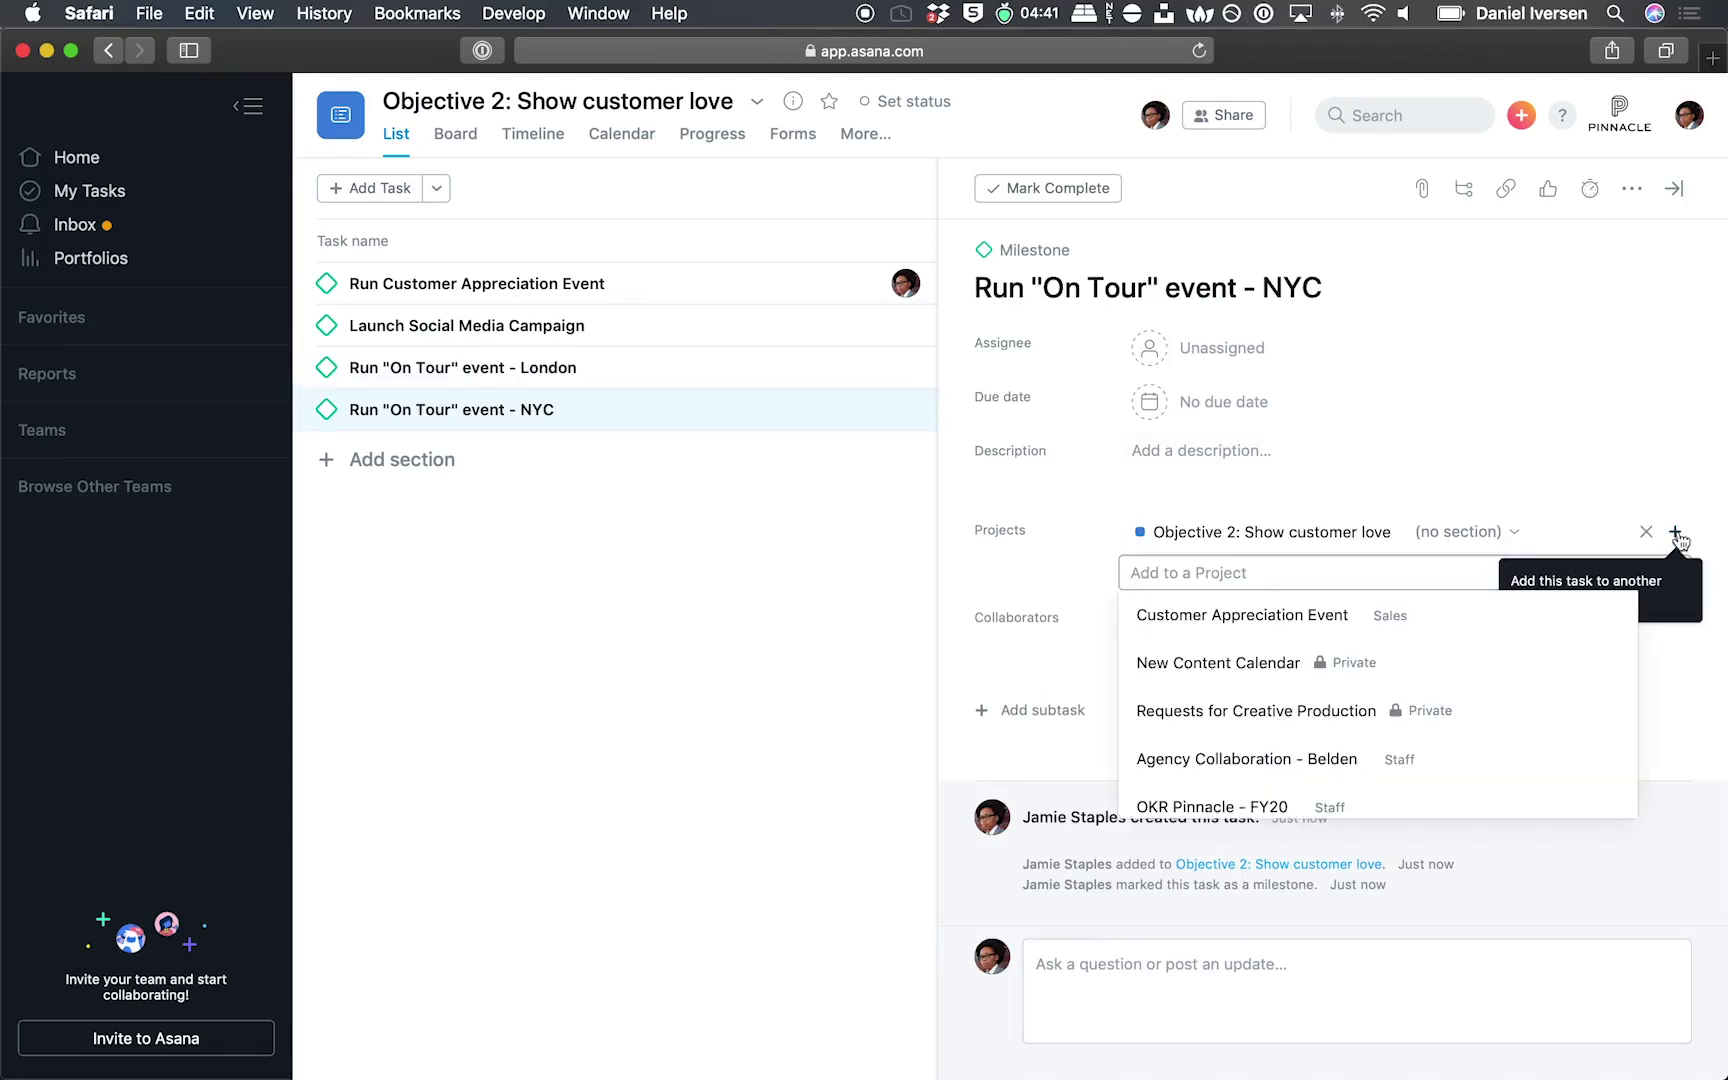
text(on tour)
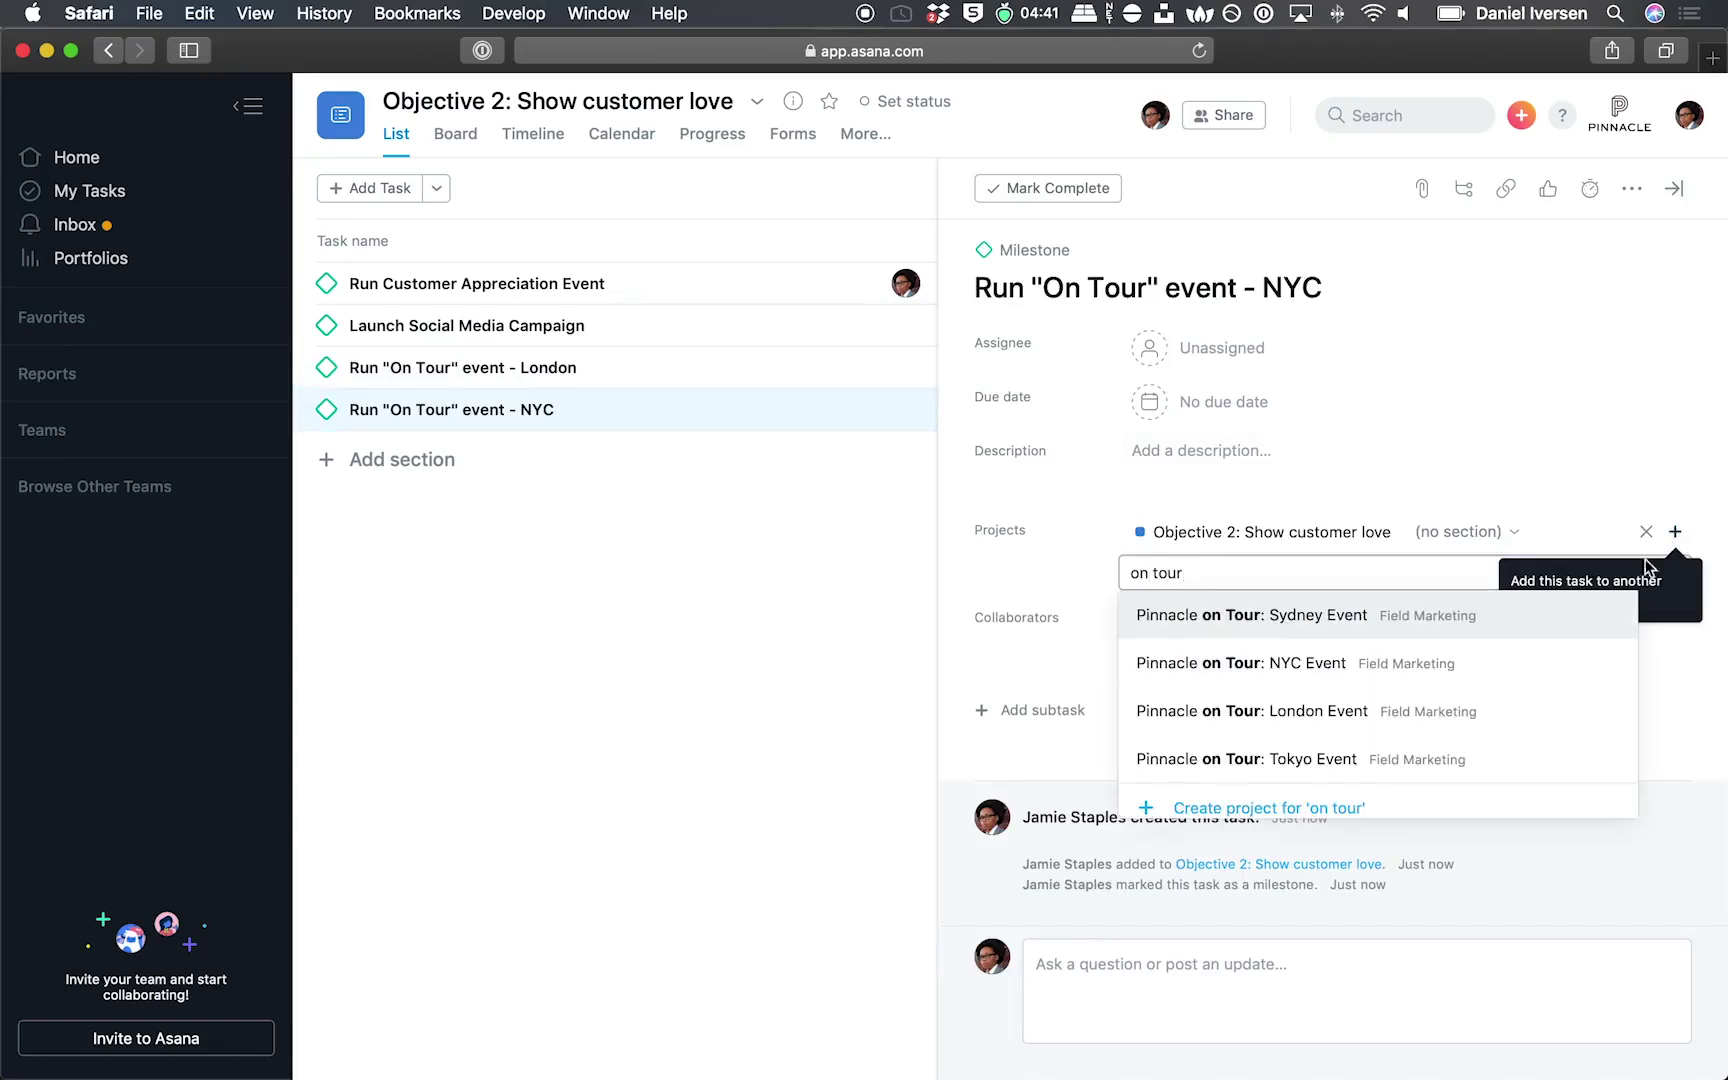
click(1445, 660)
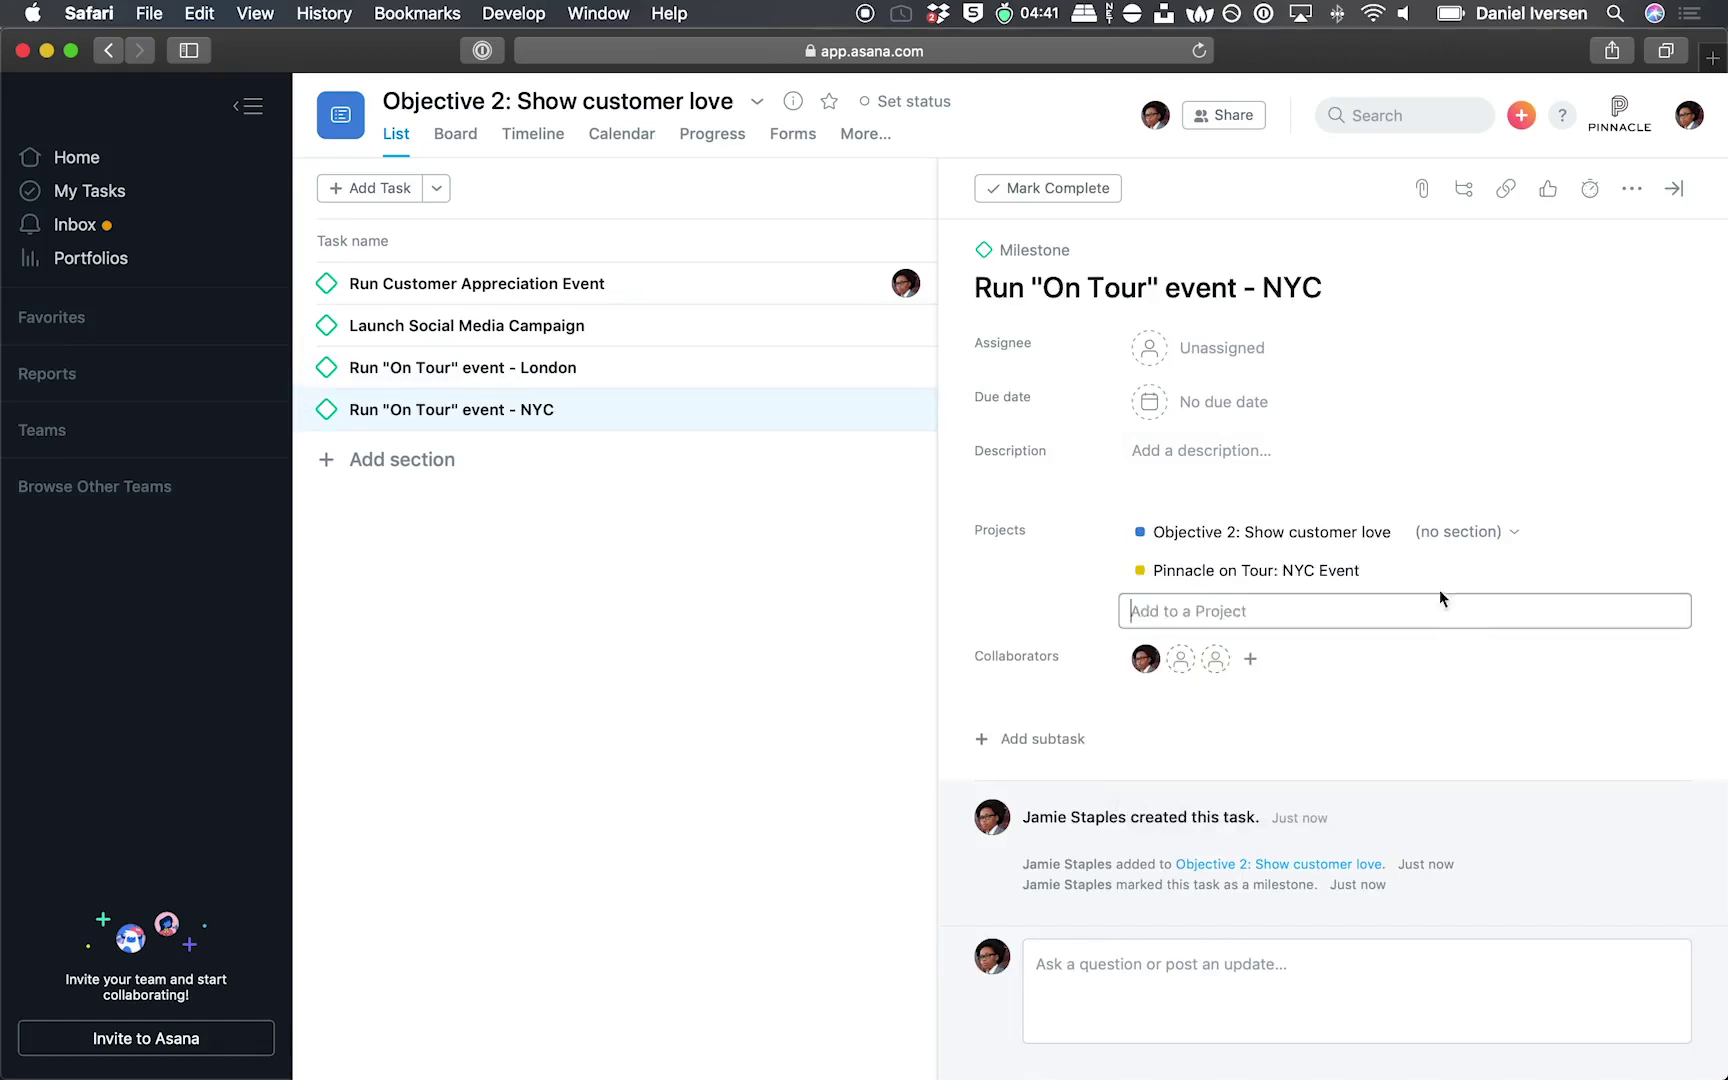
click(1673, 189)
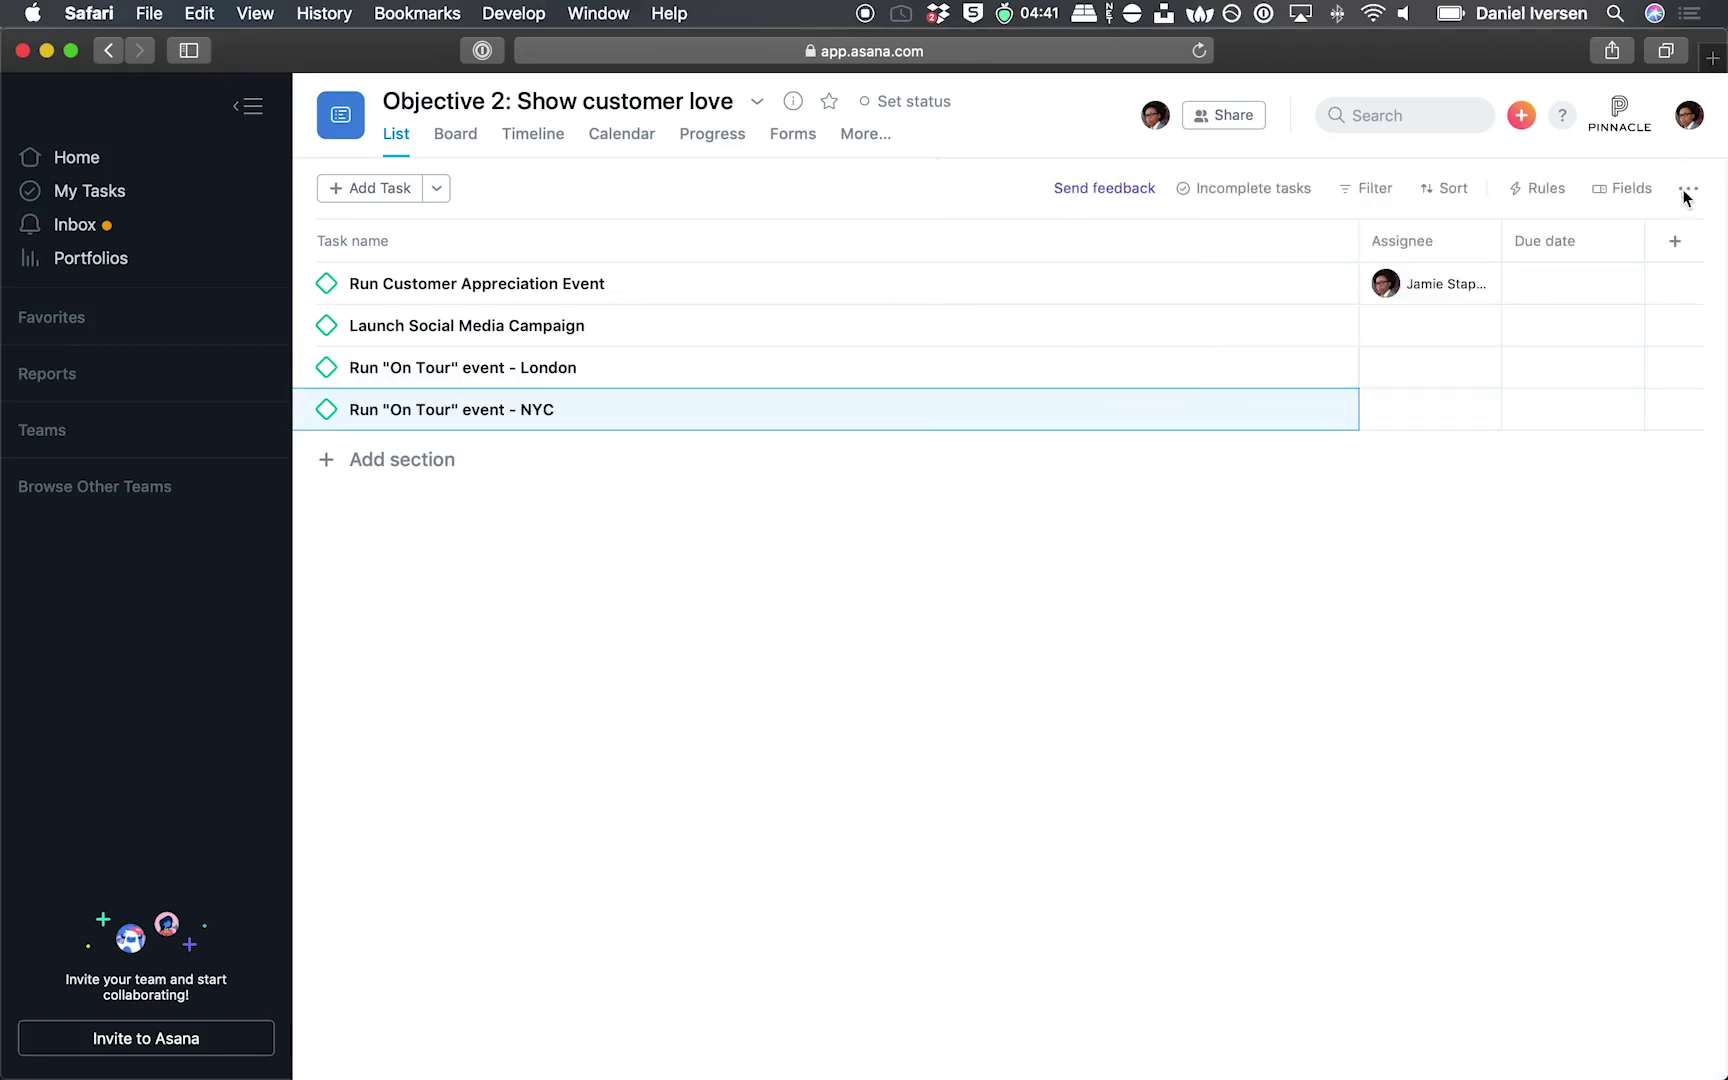
Create a blank project 'Objective 3: Ensure strong culture at scale' under the Staff team
click(1521, 115)
click(1522, 240)
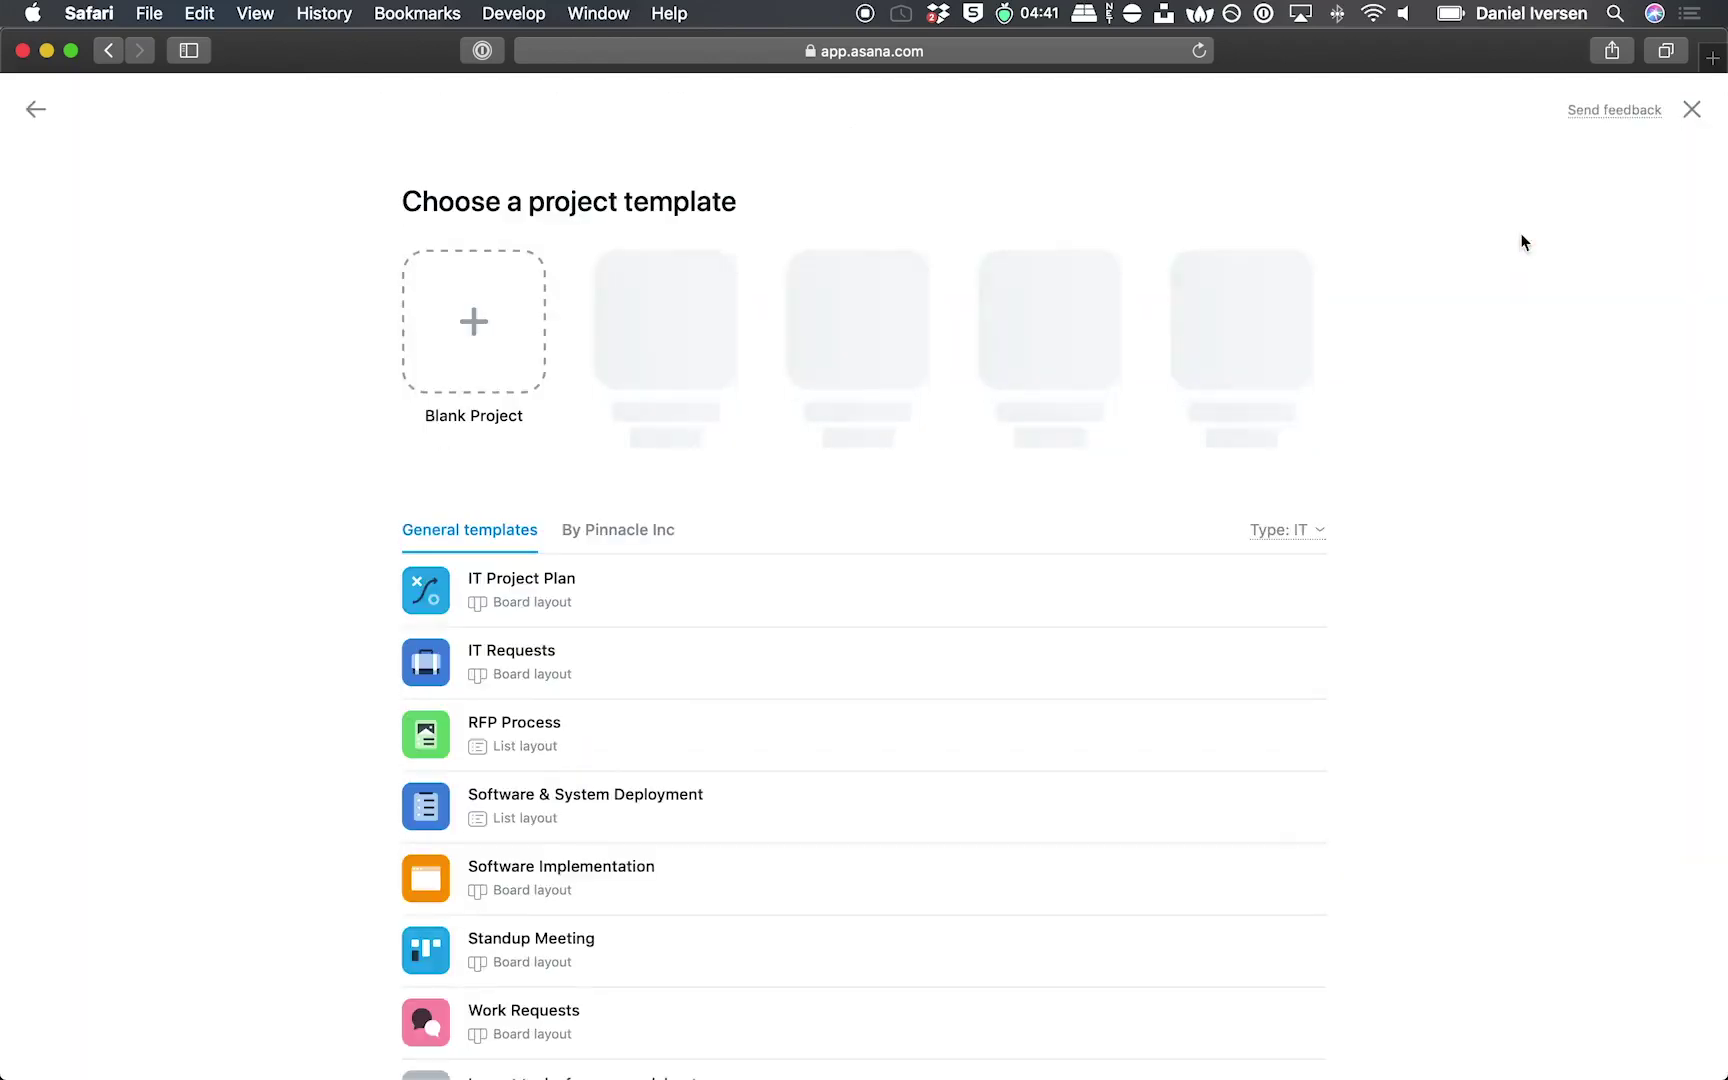
click(528, 316)
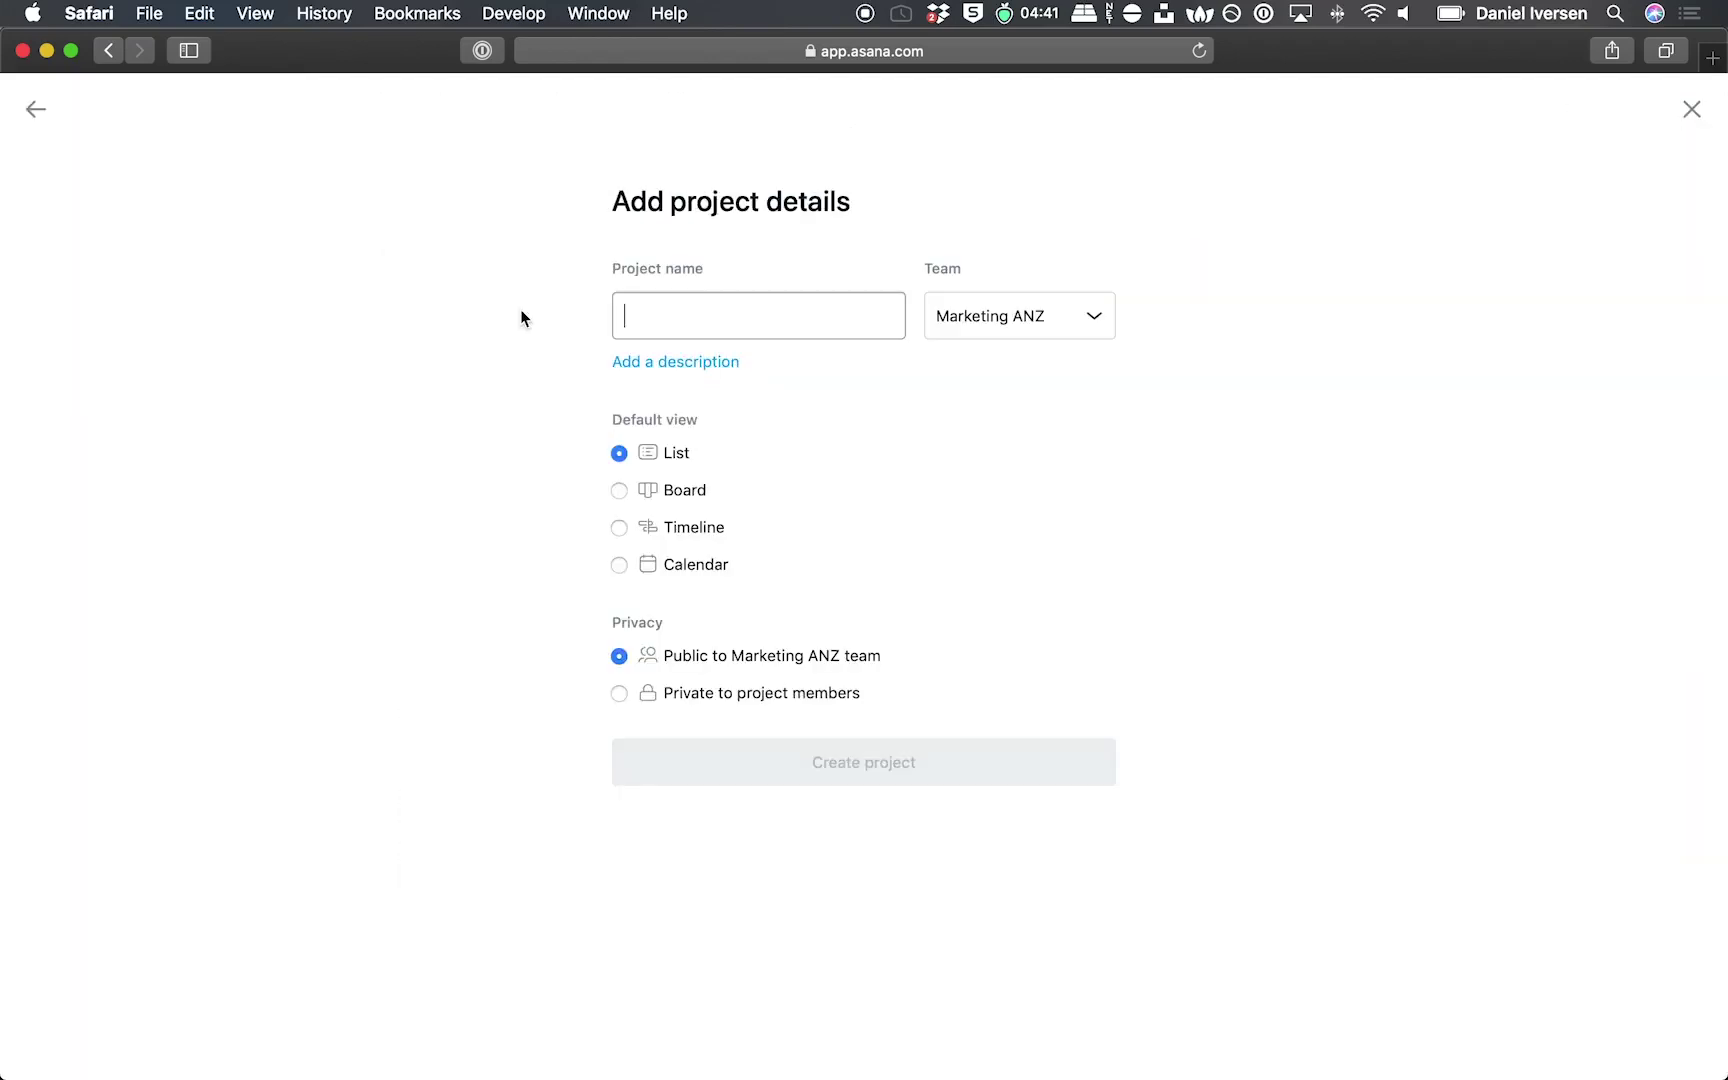
text(Objective 3: Ensure strong culture at)
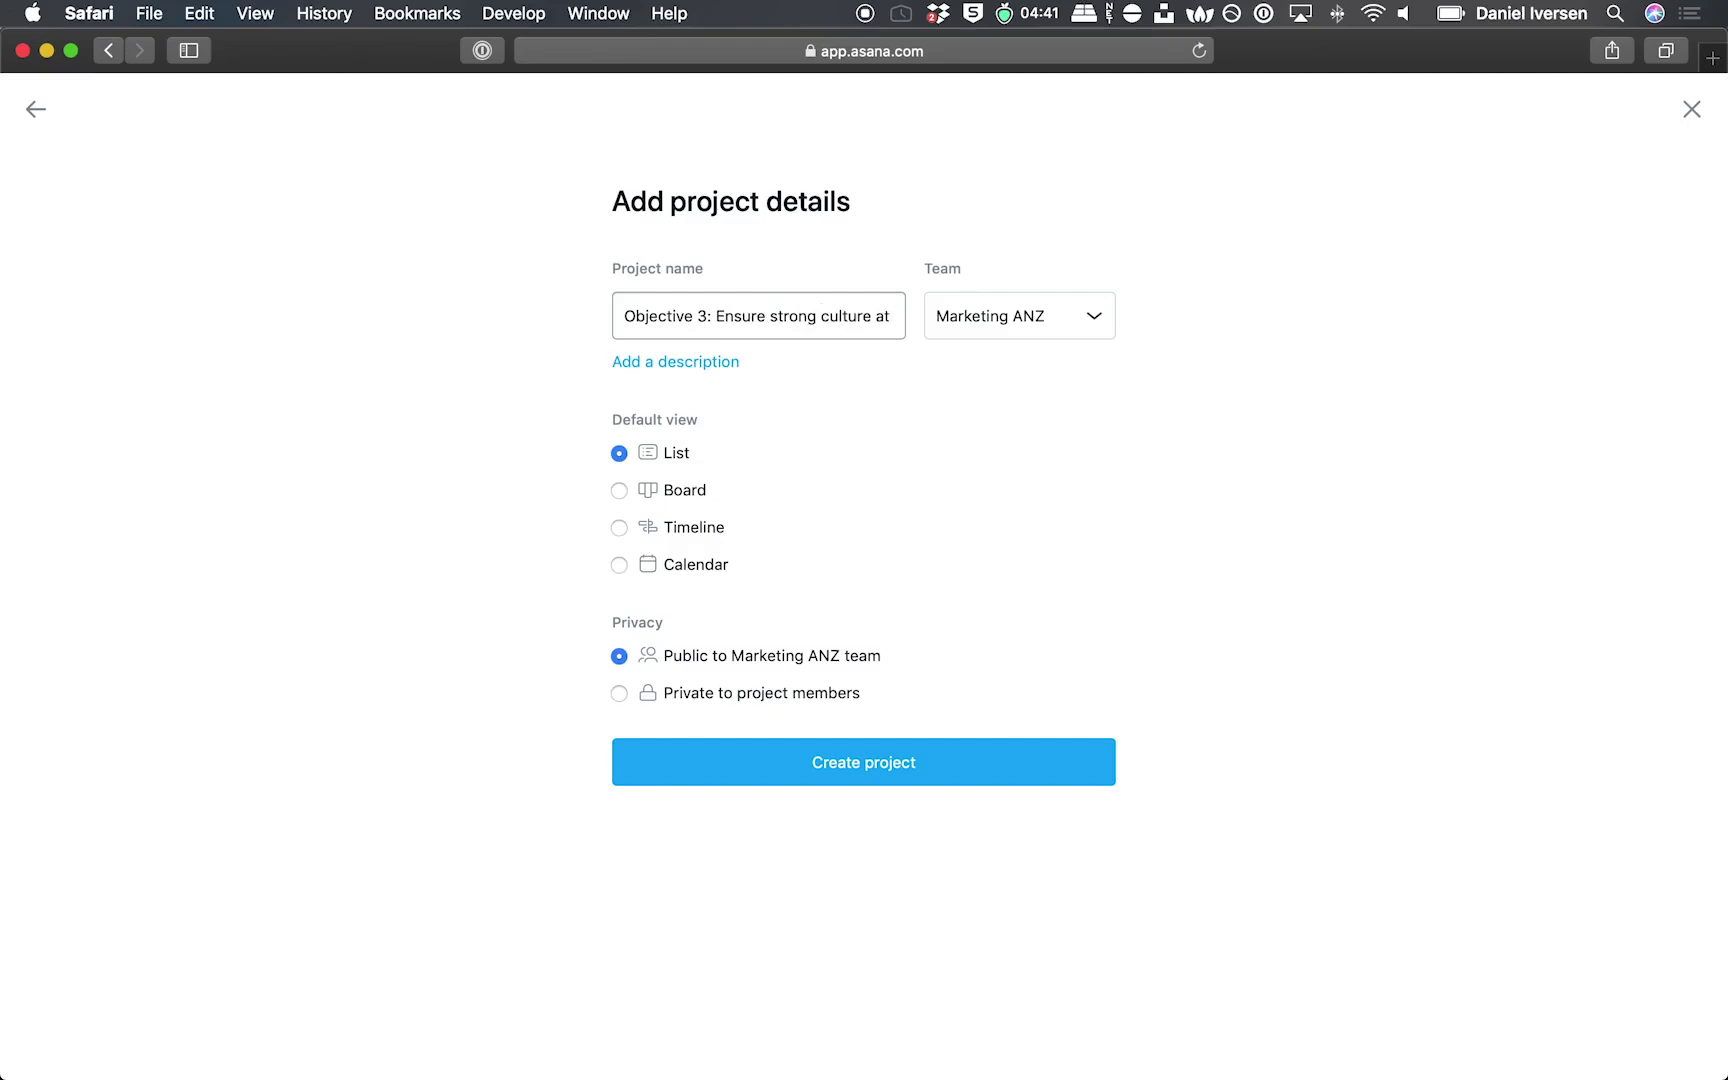
text(scale)
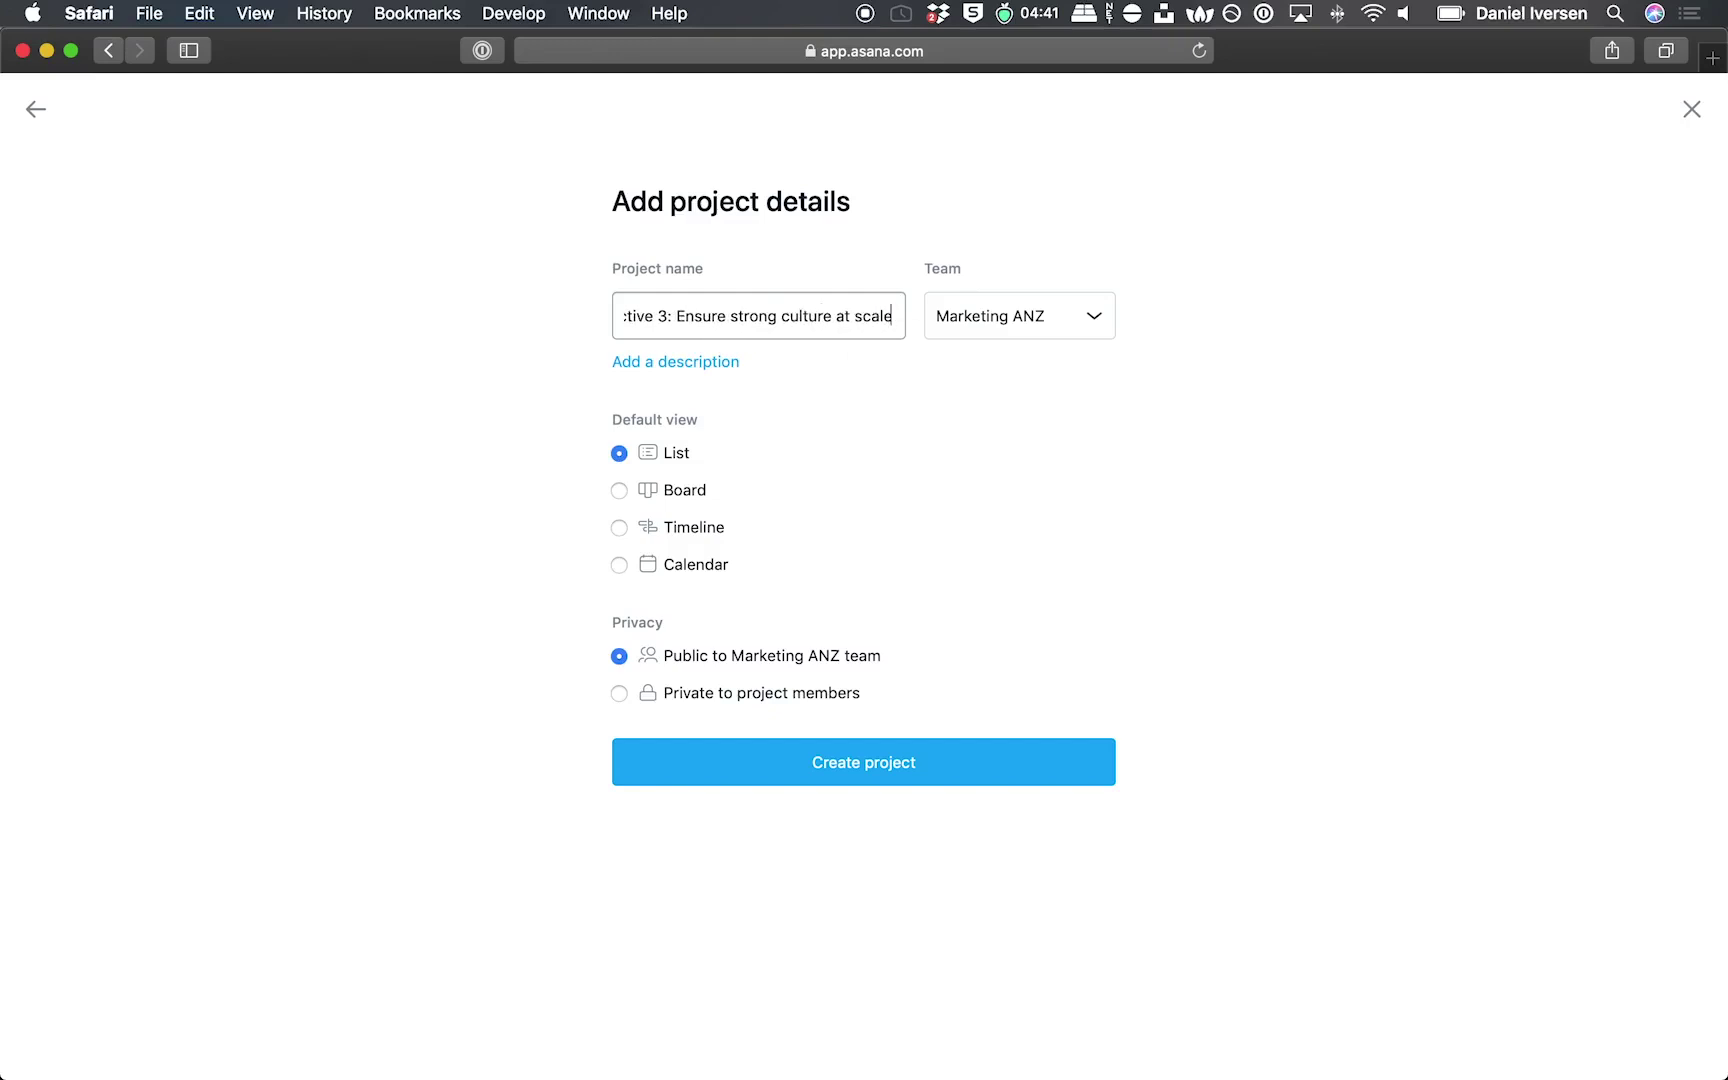
click(958, 327)
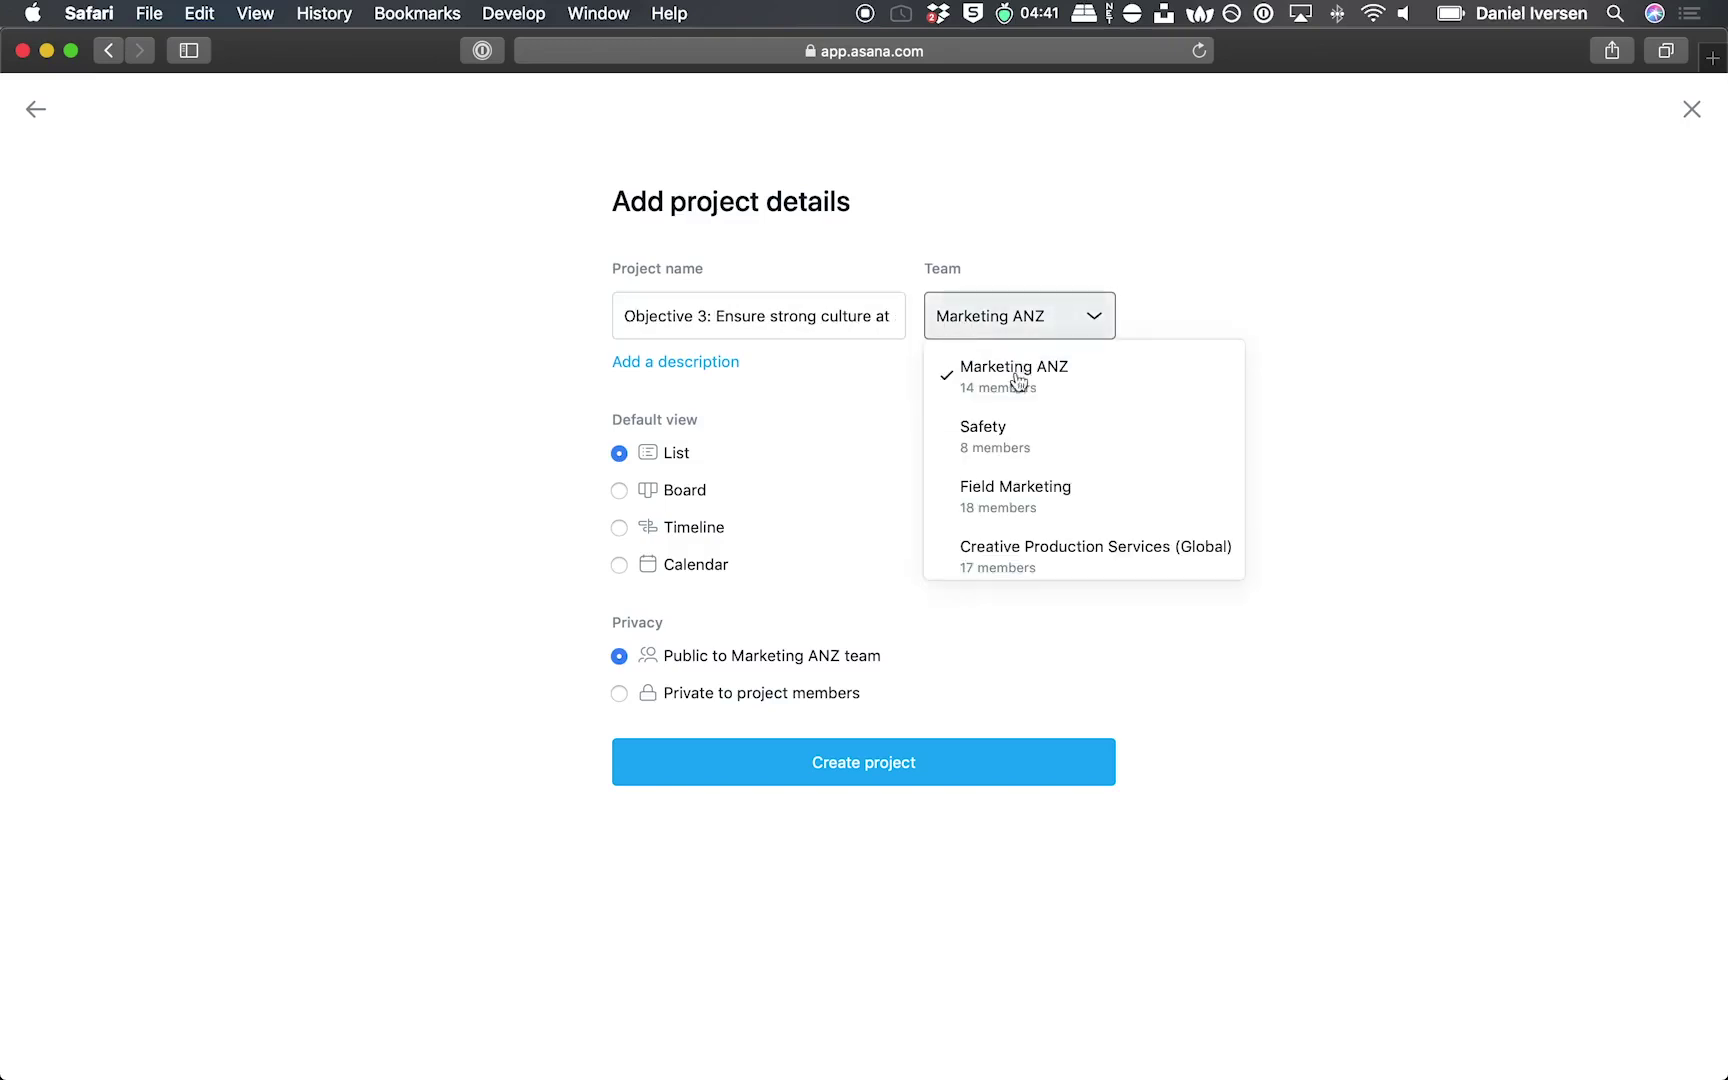
scroll(1087, 478, down, 3)
scroll(1087, 478, down, 4)
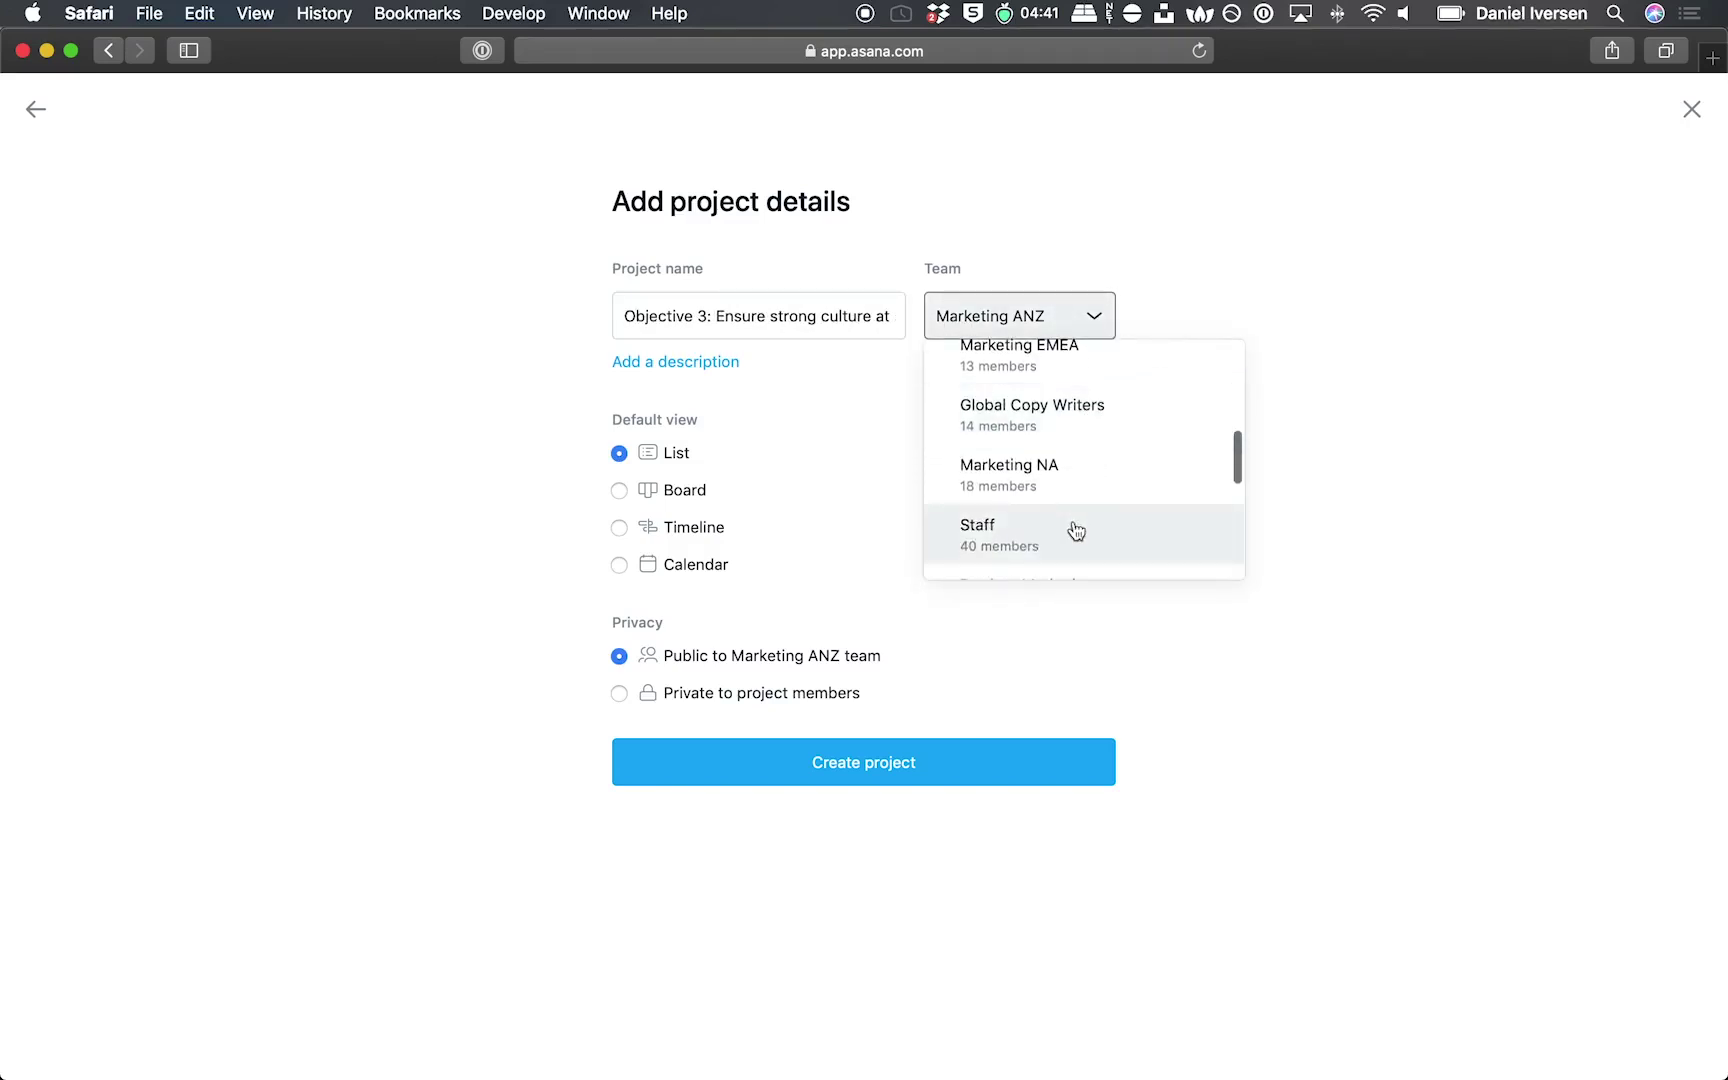
click(1076, 528)
click(898, 763)
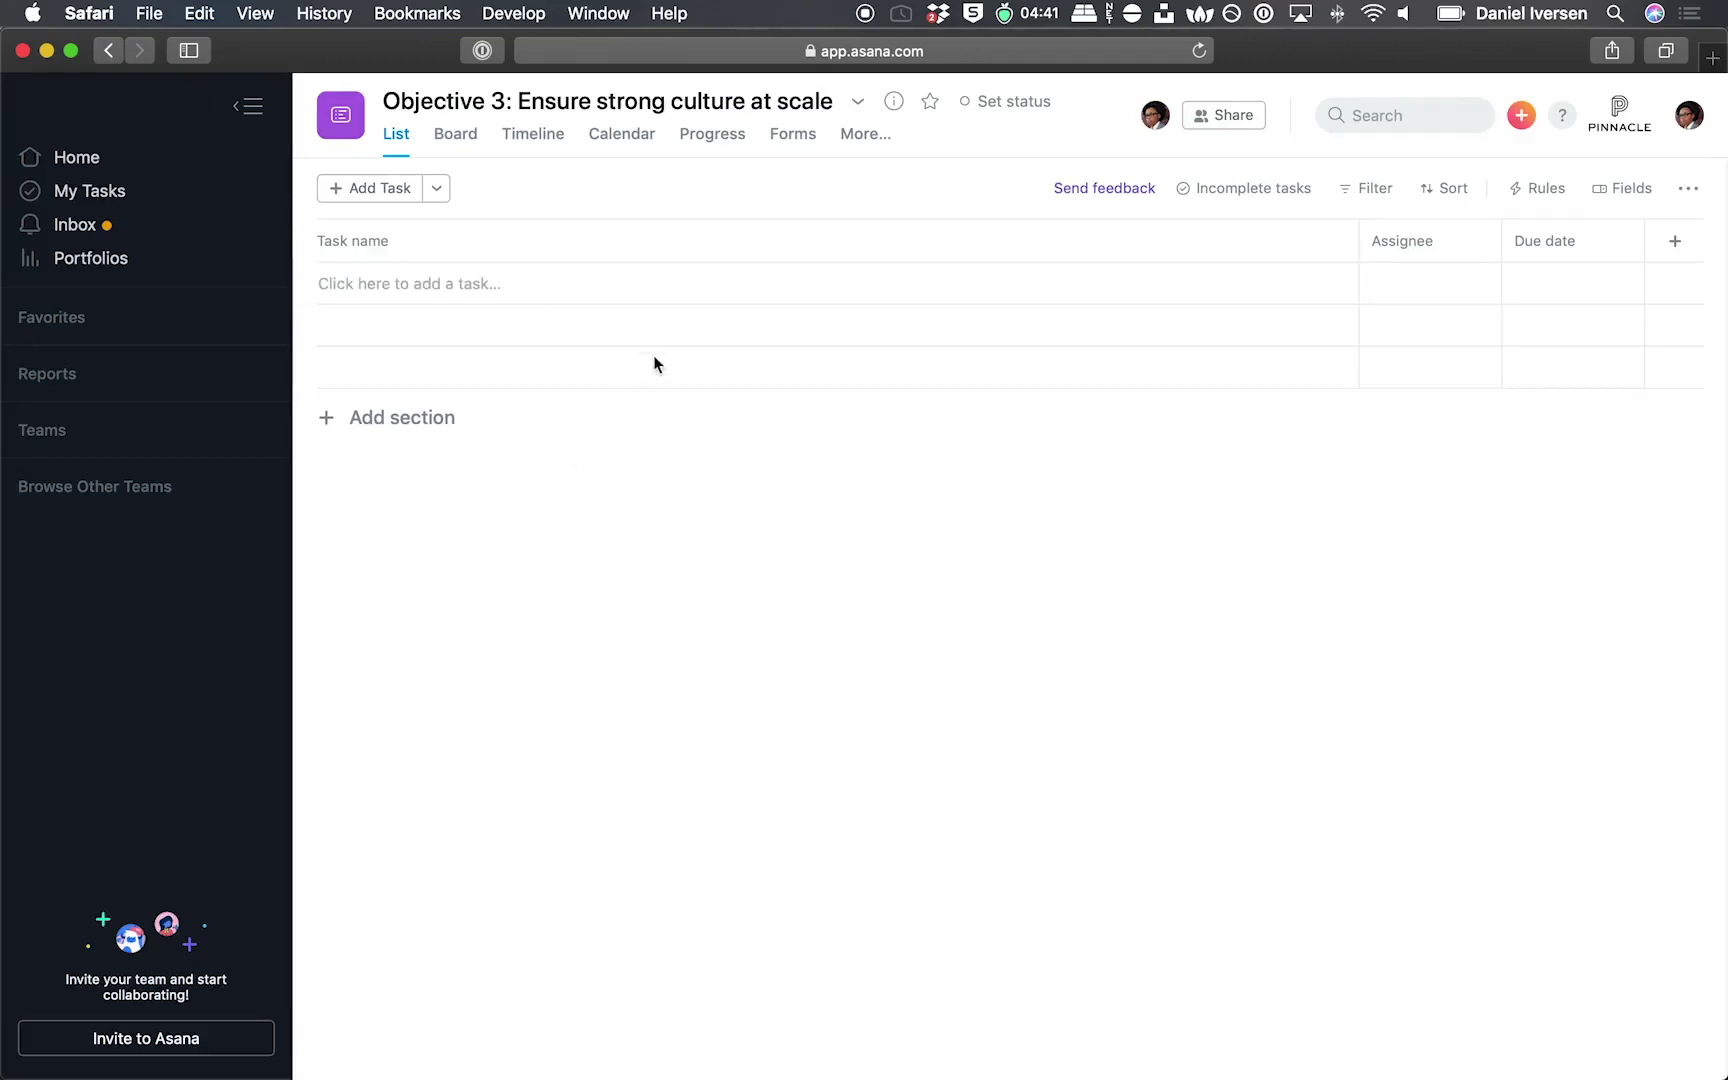
Start a new portfolio from the Portfolios page and enter the name 'Our key objectives'
click(66, 262)
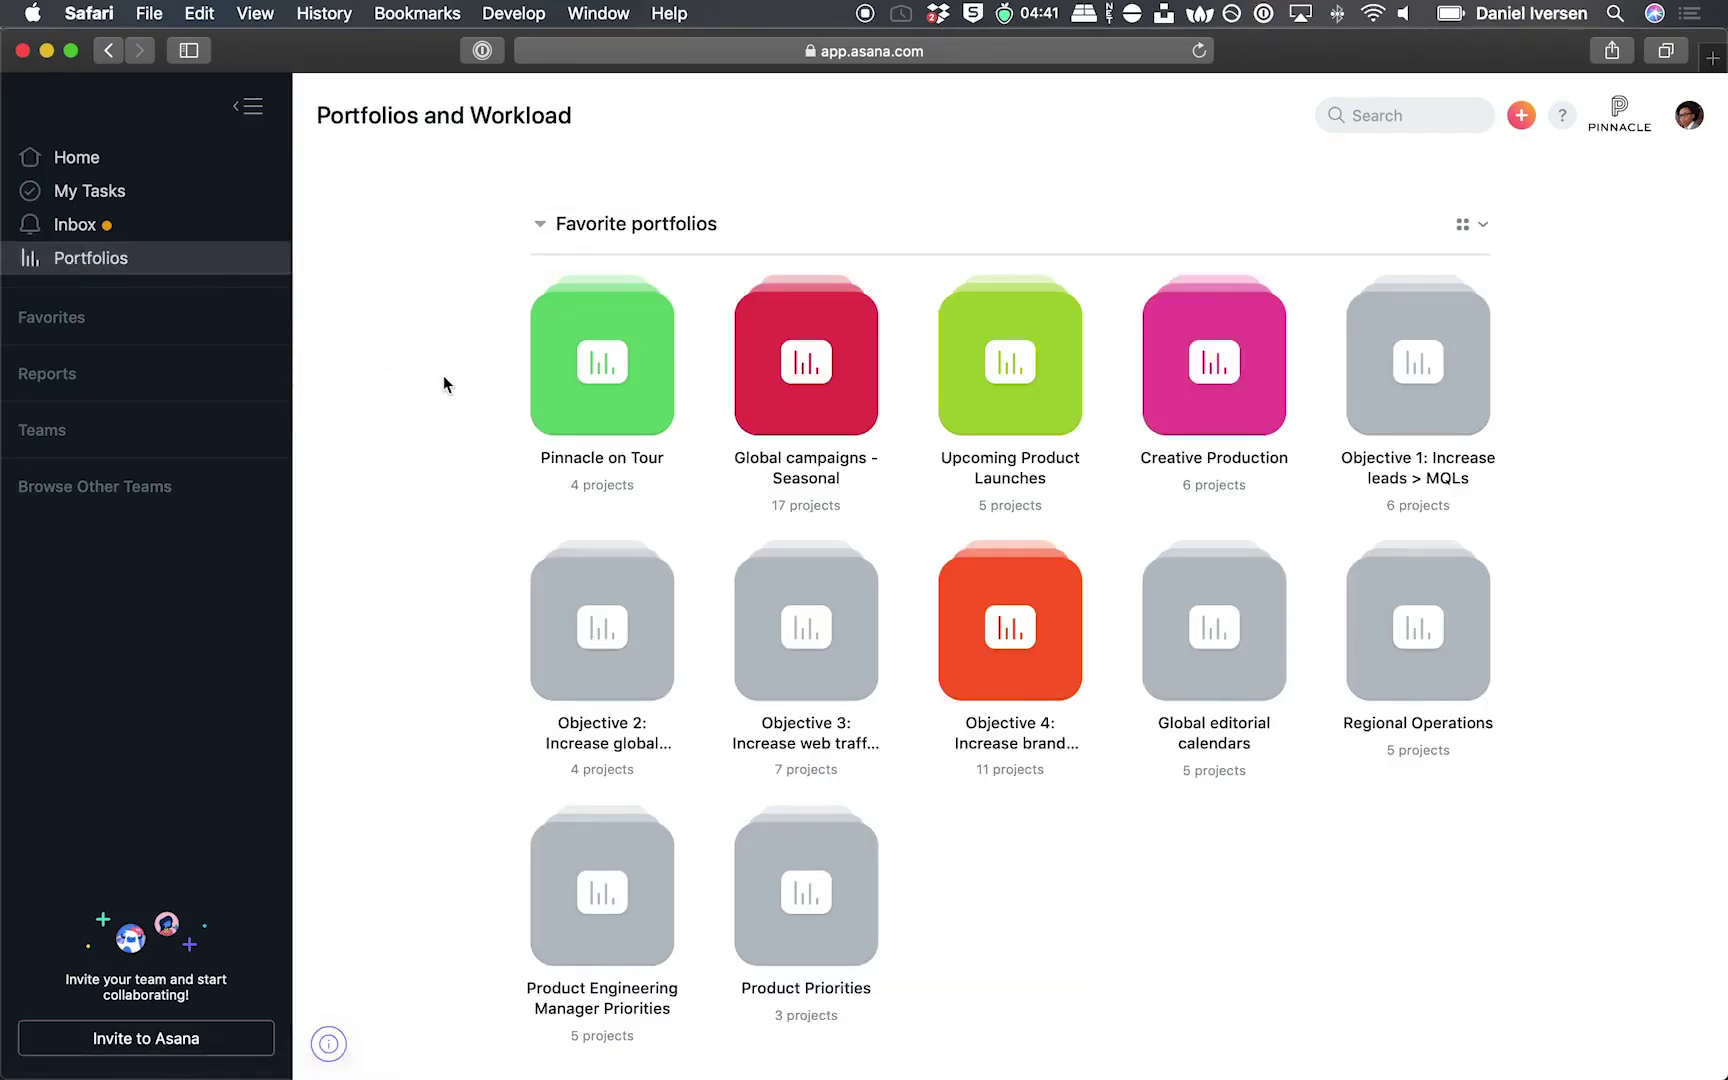
scroll(443, 377, down, 2)
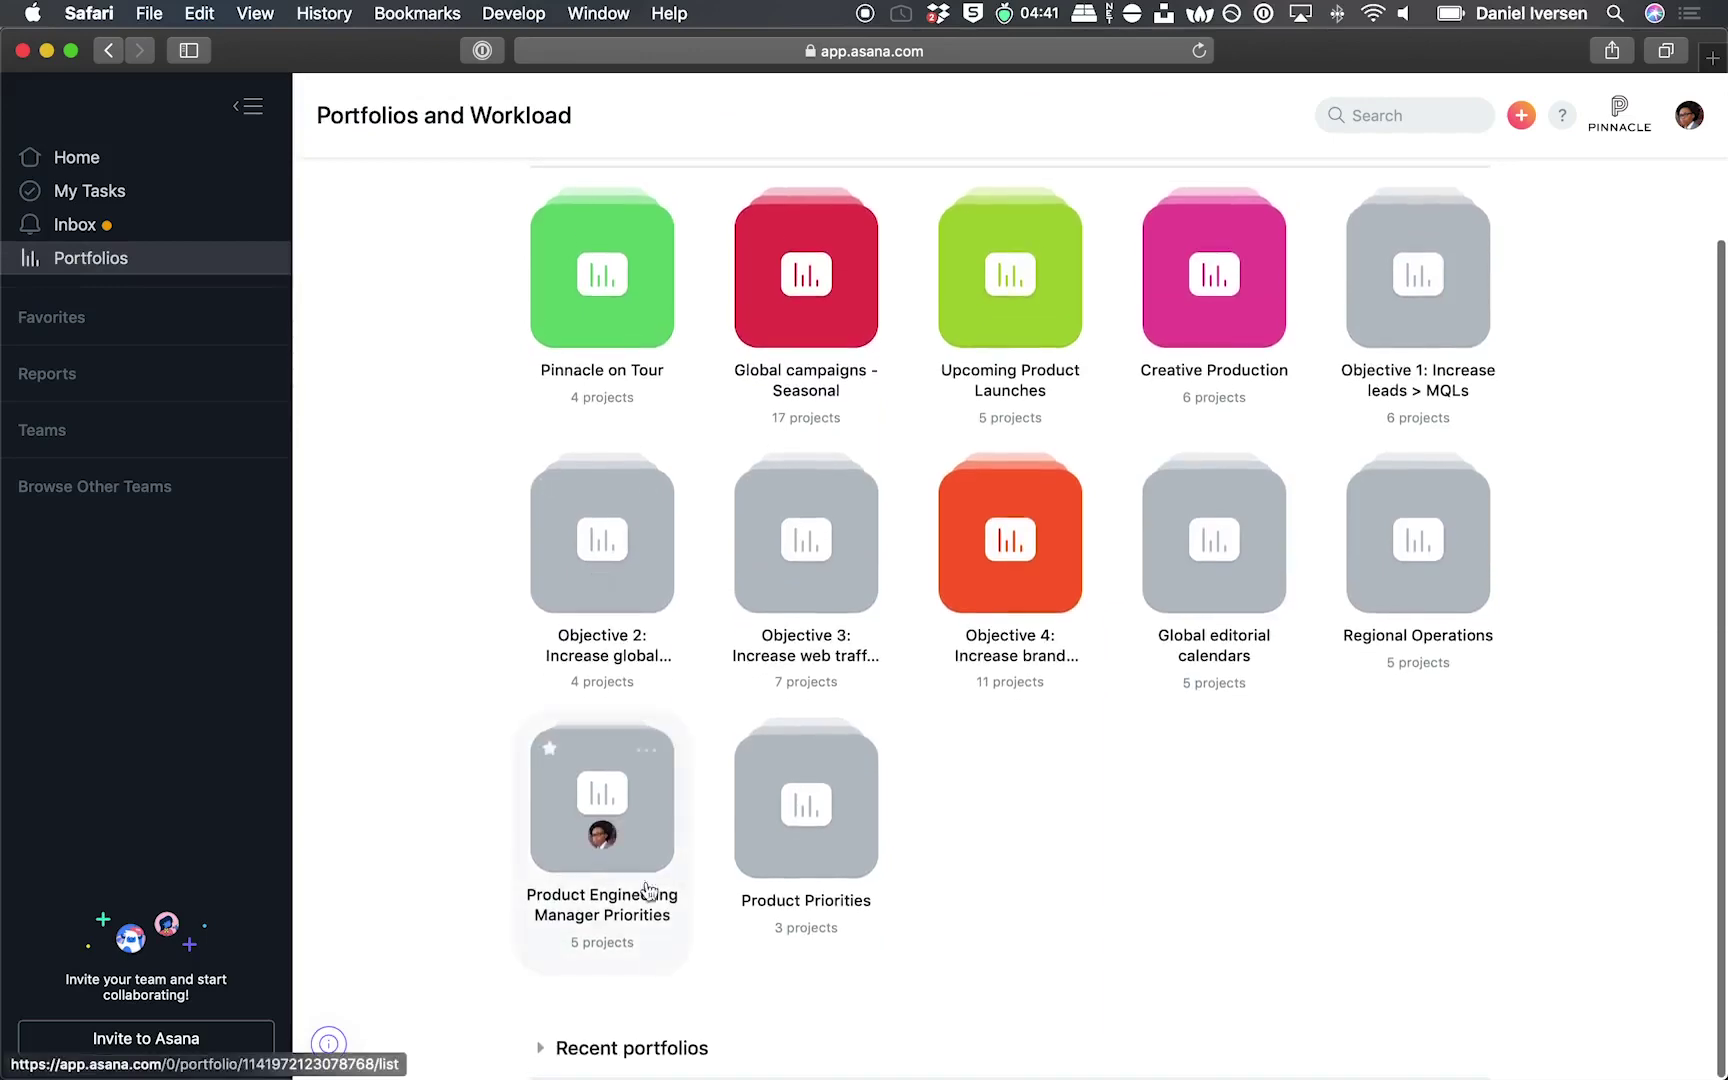
click(548, 1047)
scroll(555, 1047, down, 15)
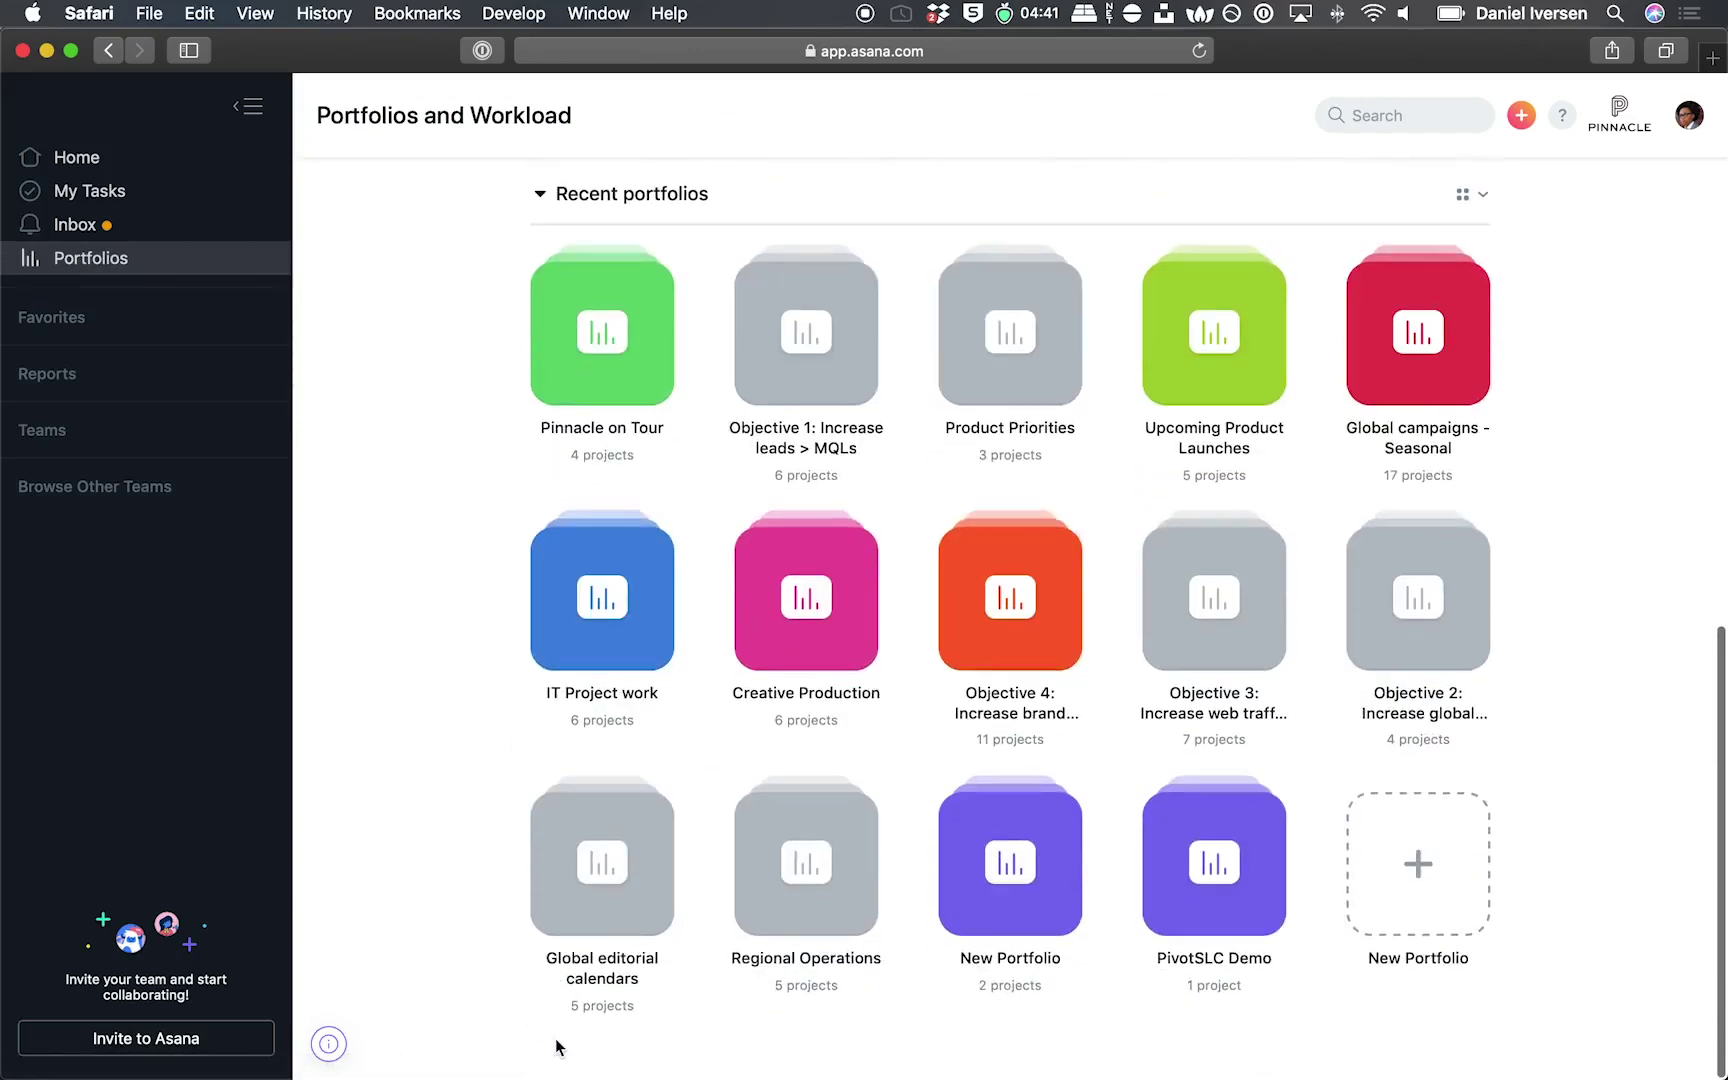
click(1410, 866)
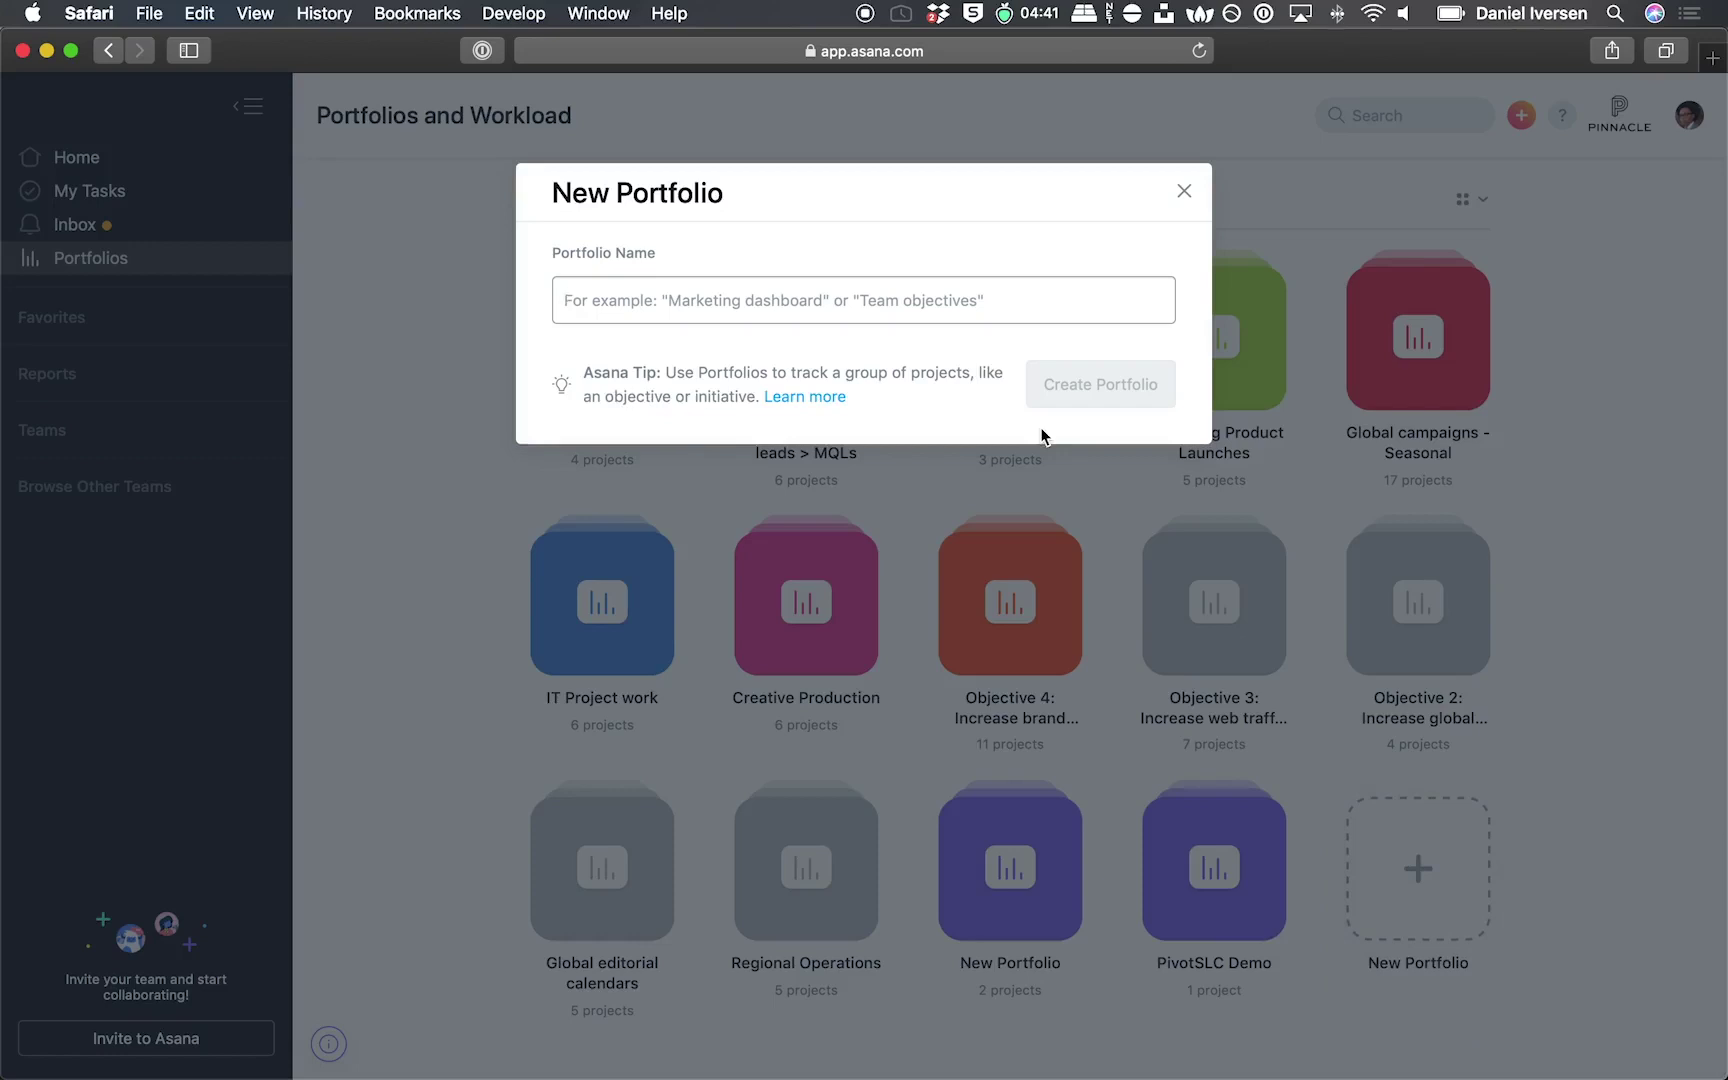
text(Our key objectives)
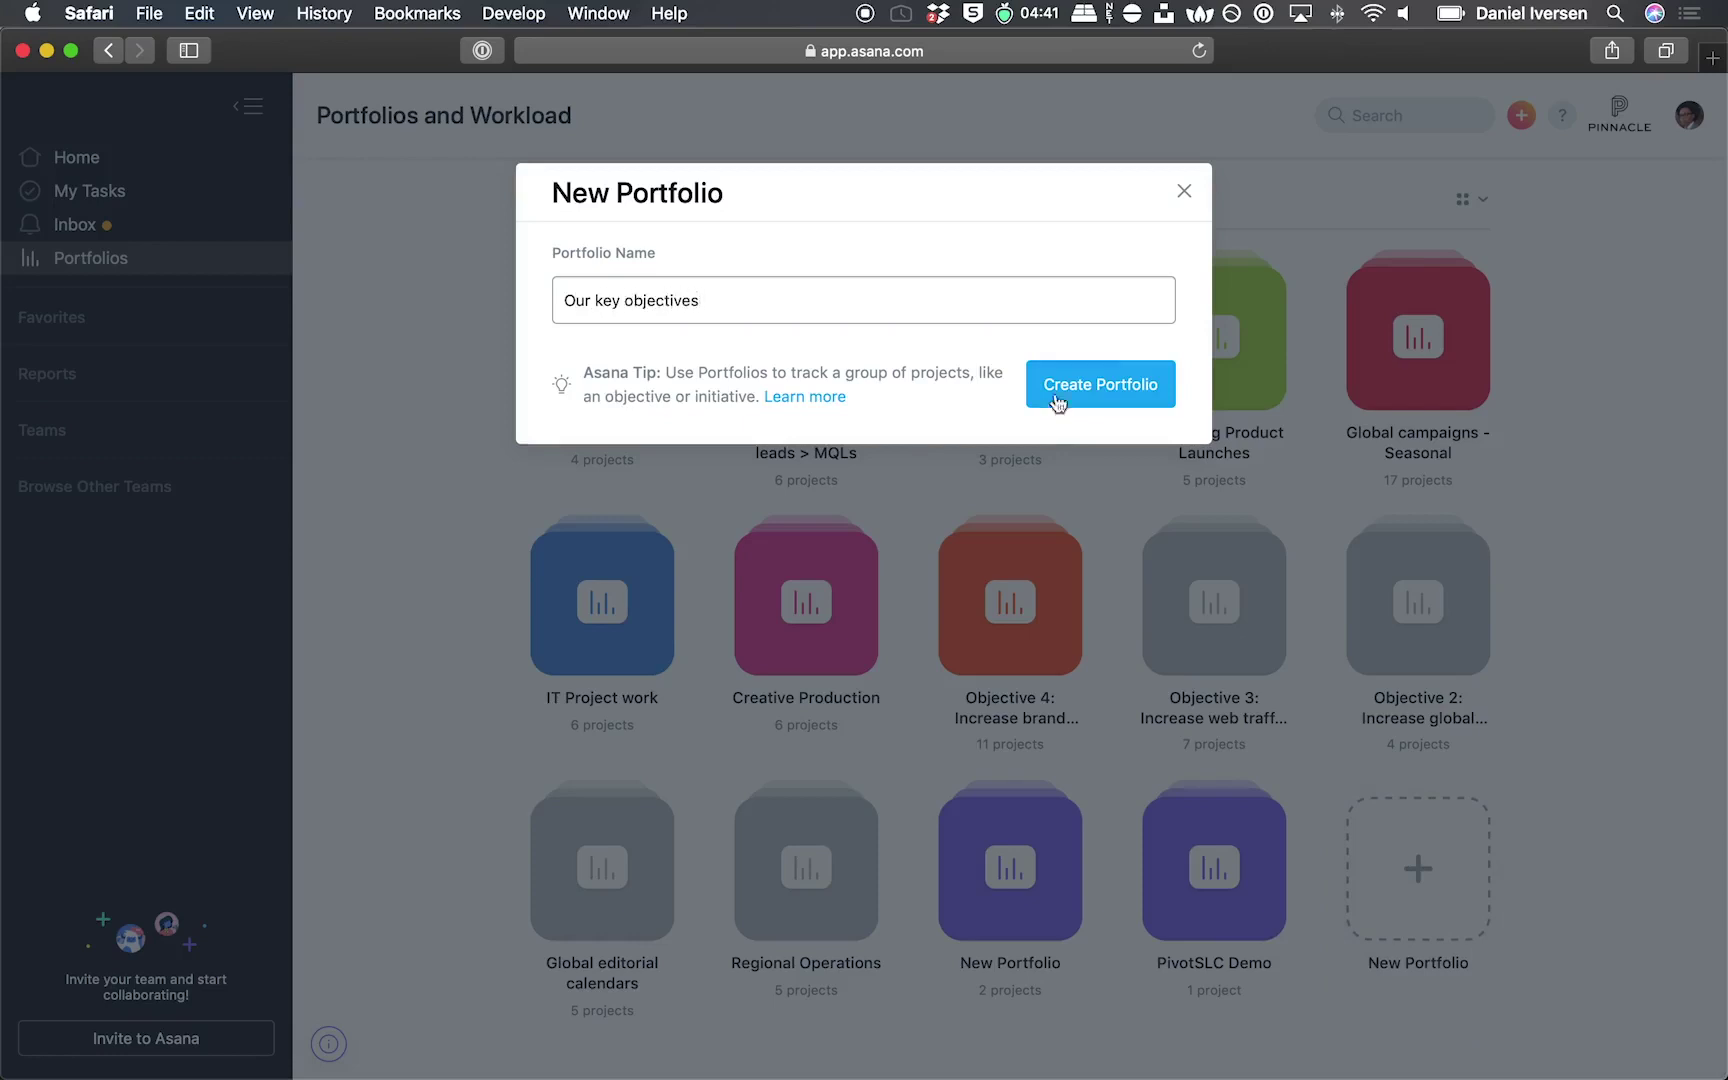
Create the portfolio, add Objective 1, 2 and 3 via an 'Objective' search, then drag them into 1-2-3 order
click(1146, 392)
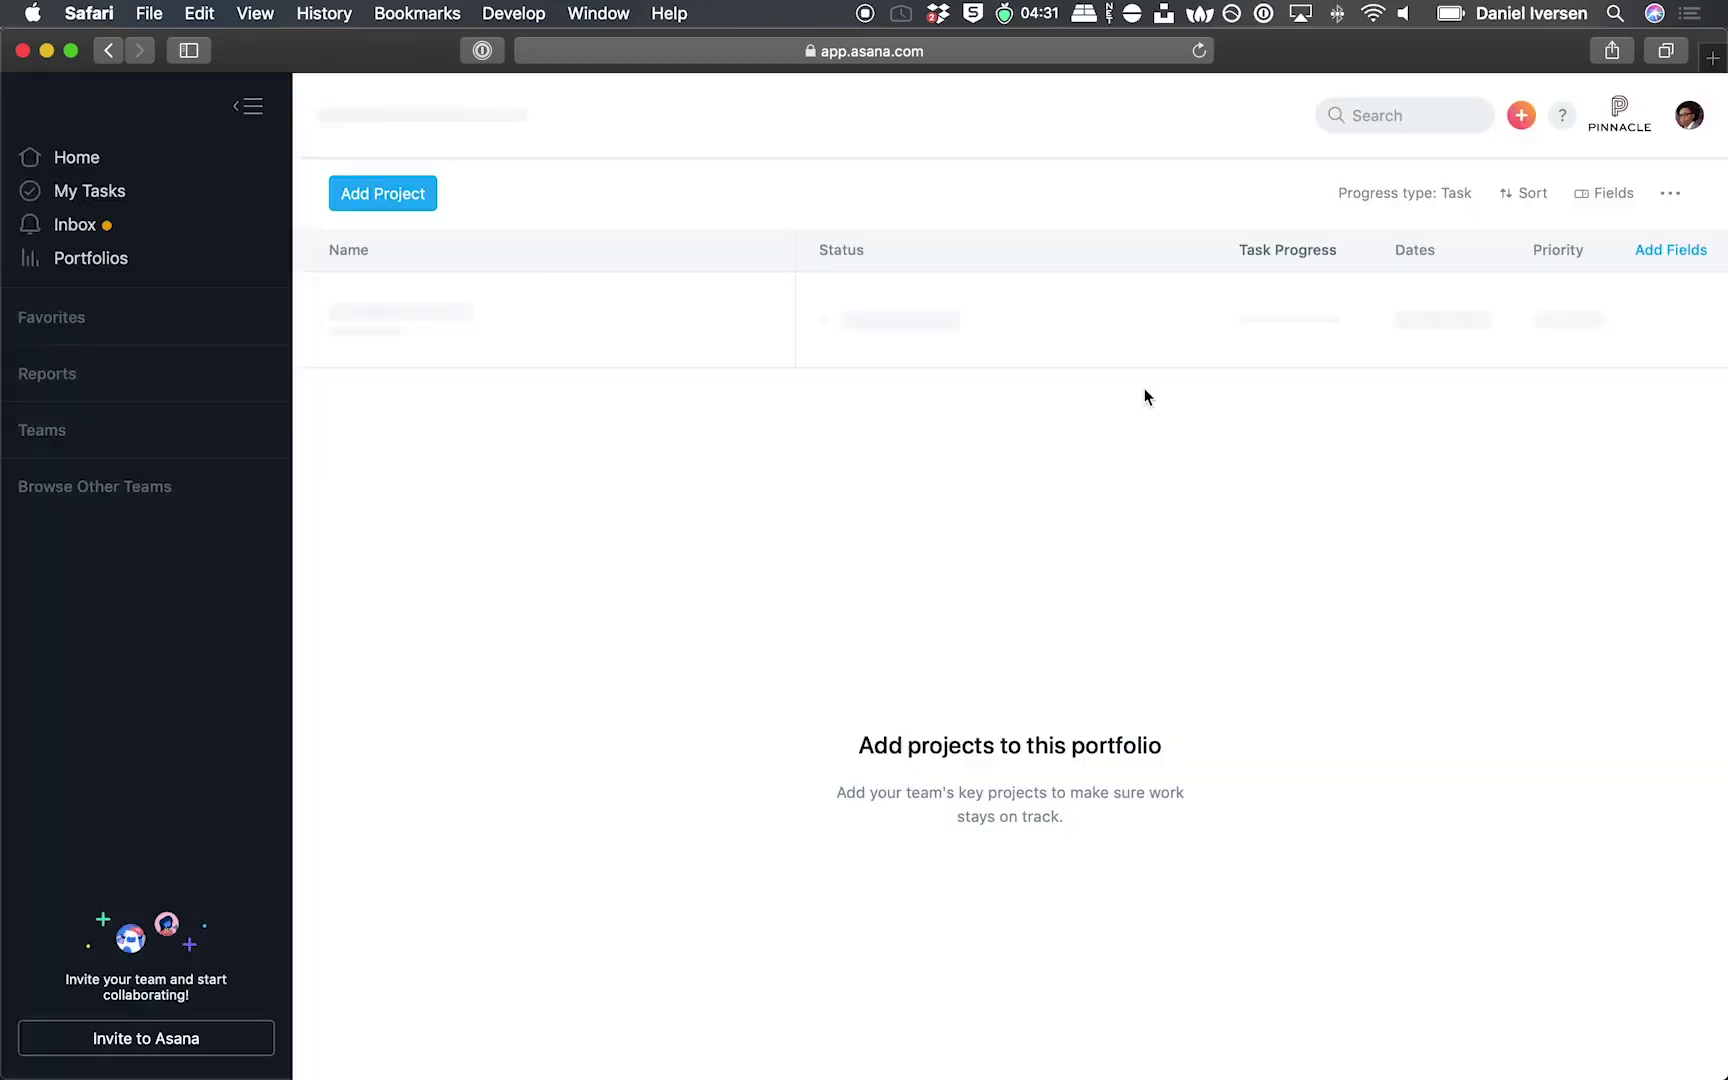
click(403, 203)
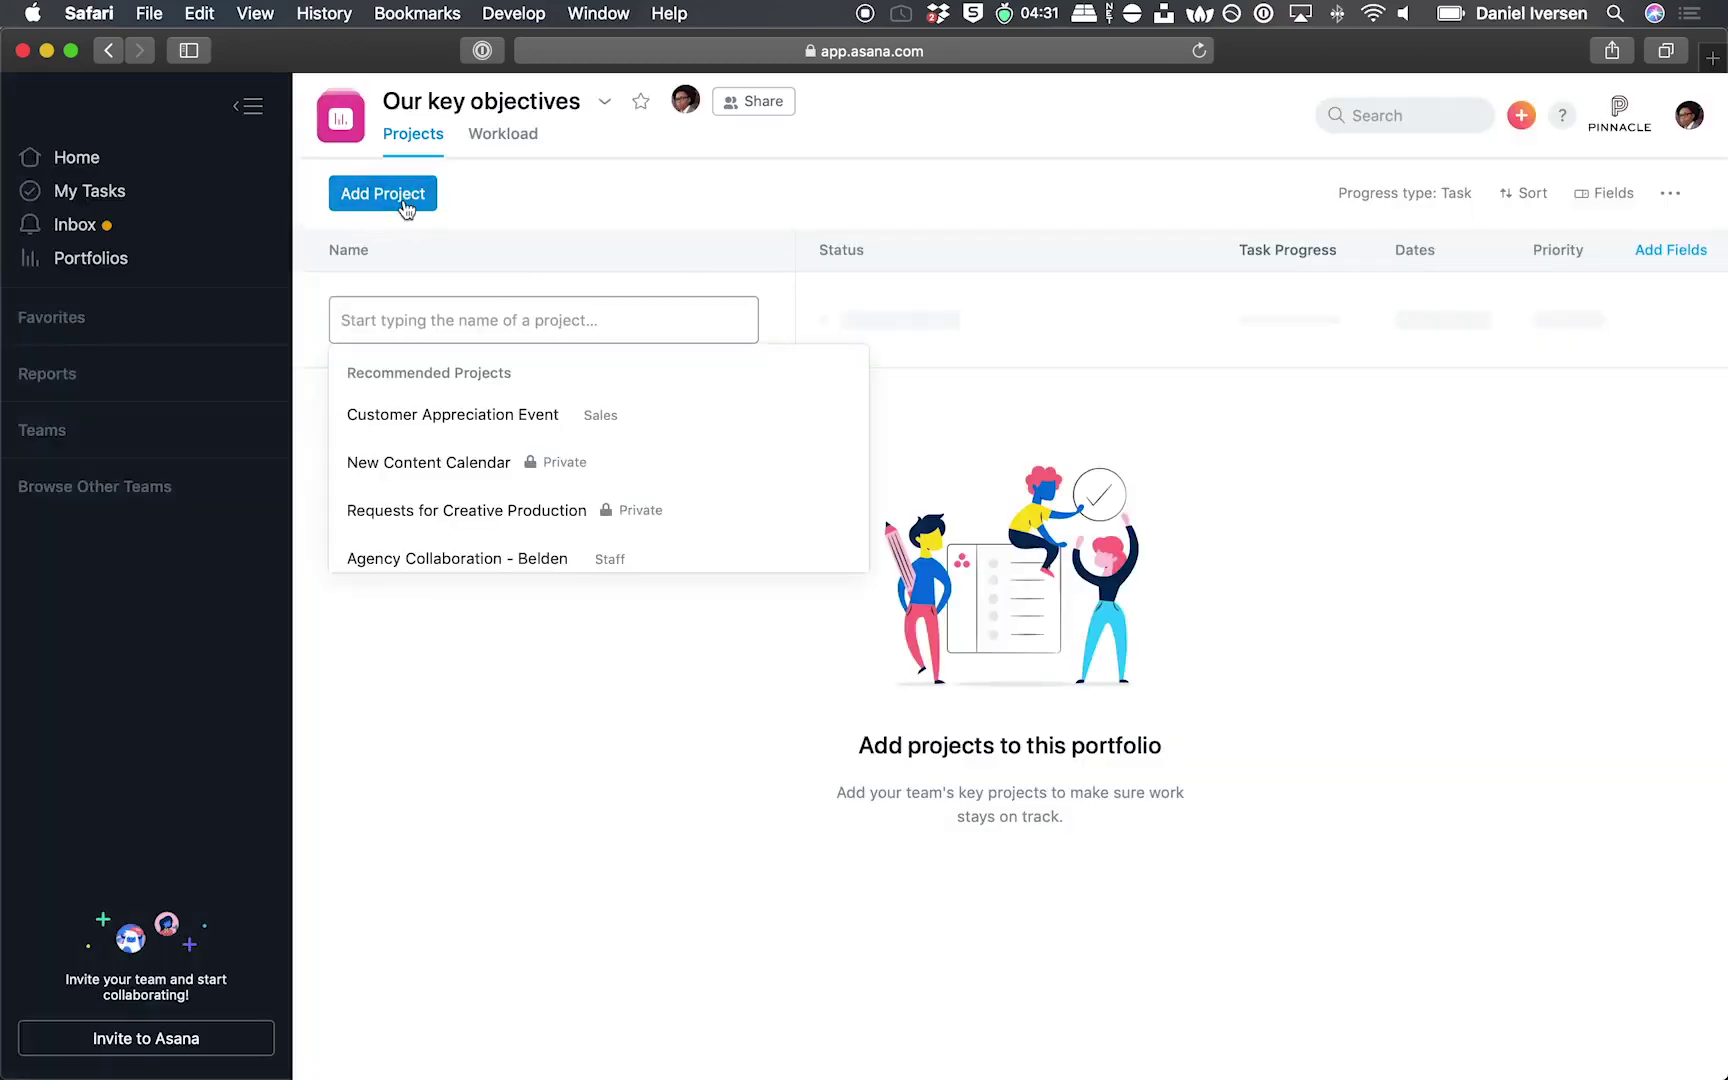
text(Objective)
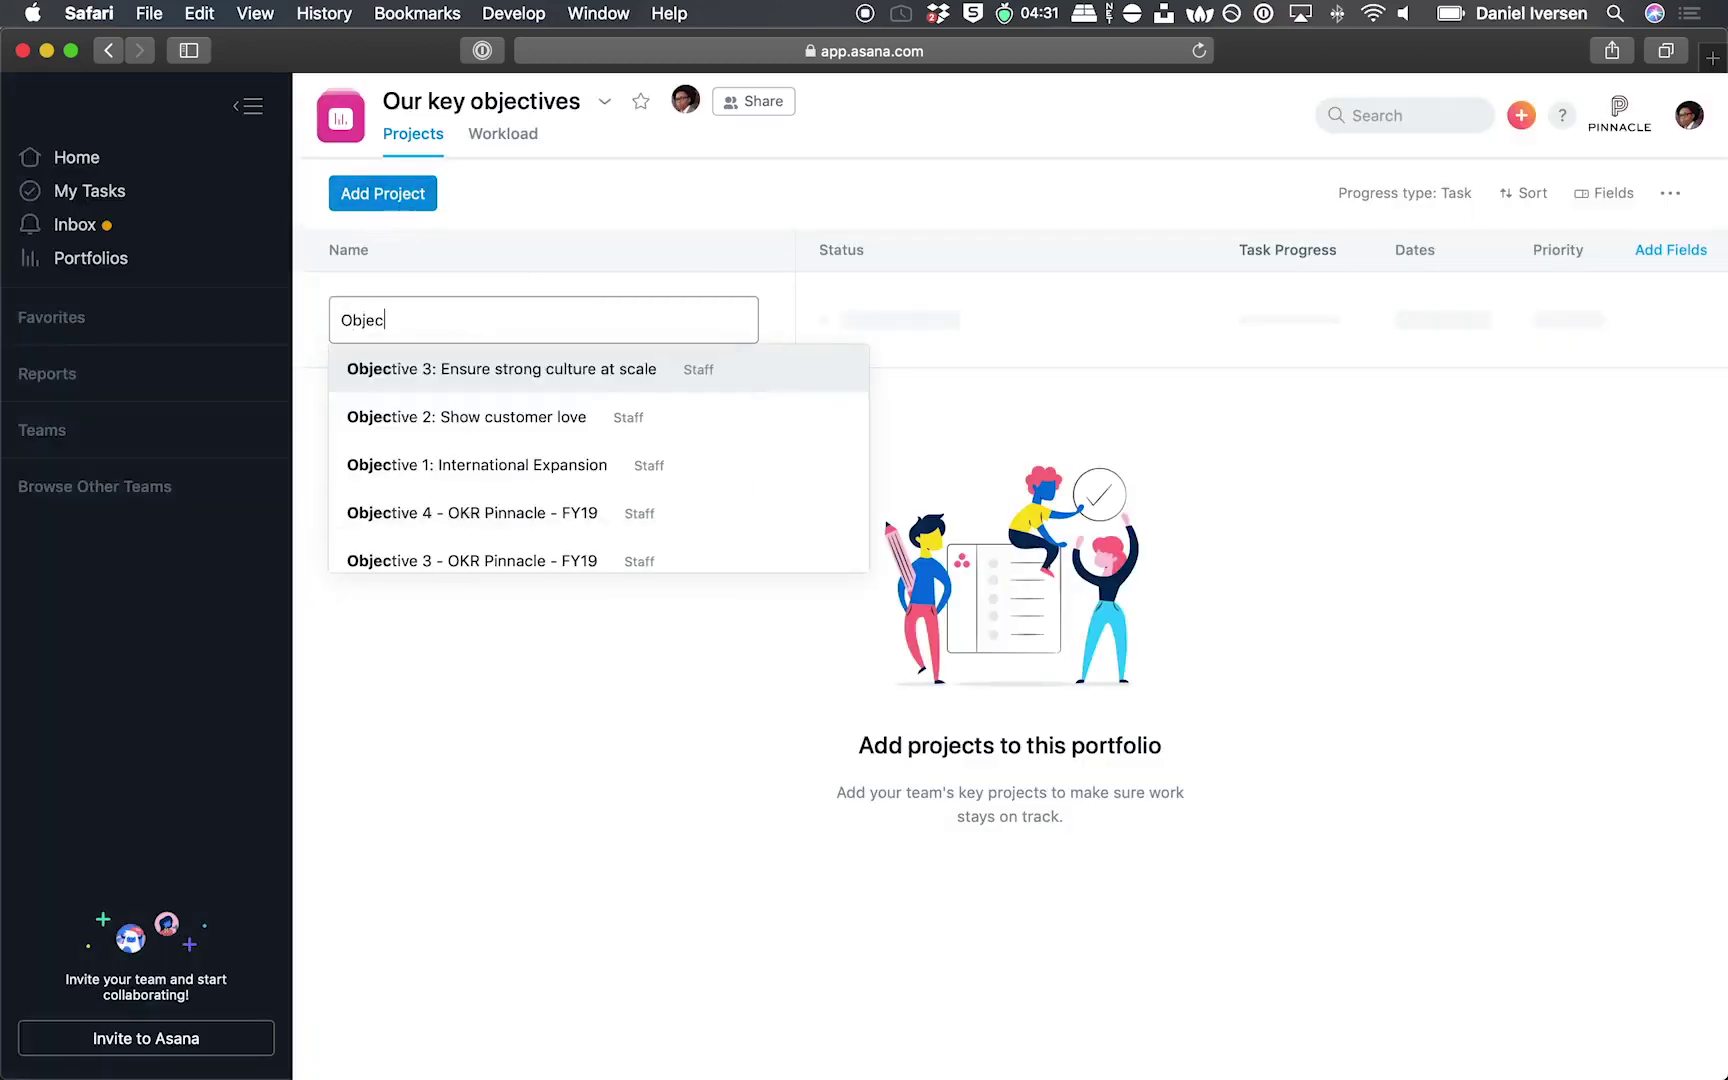
click(500, 462)
text(Objecti)
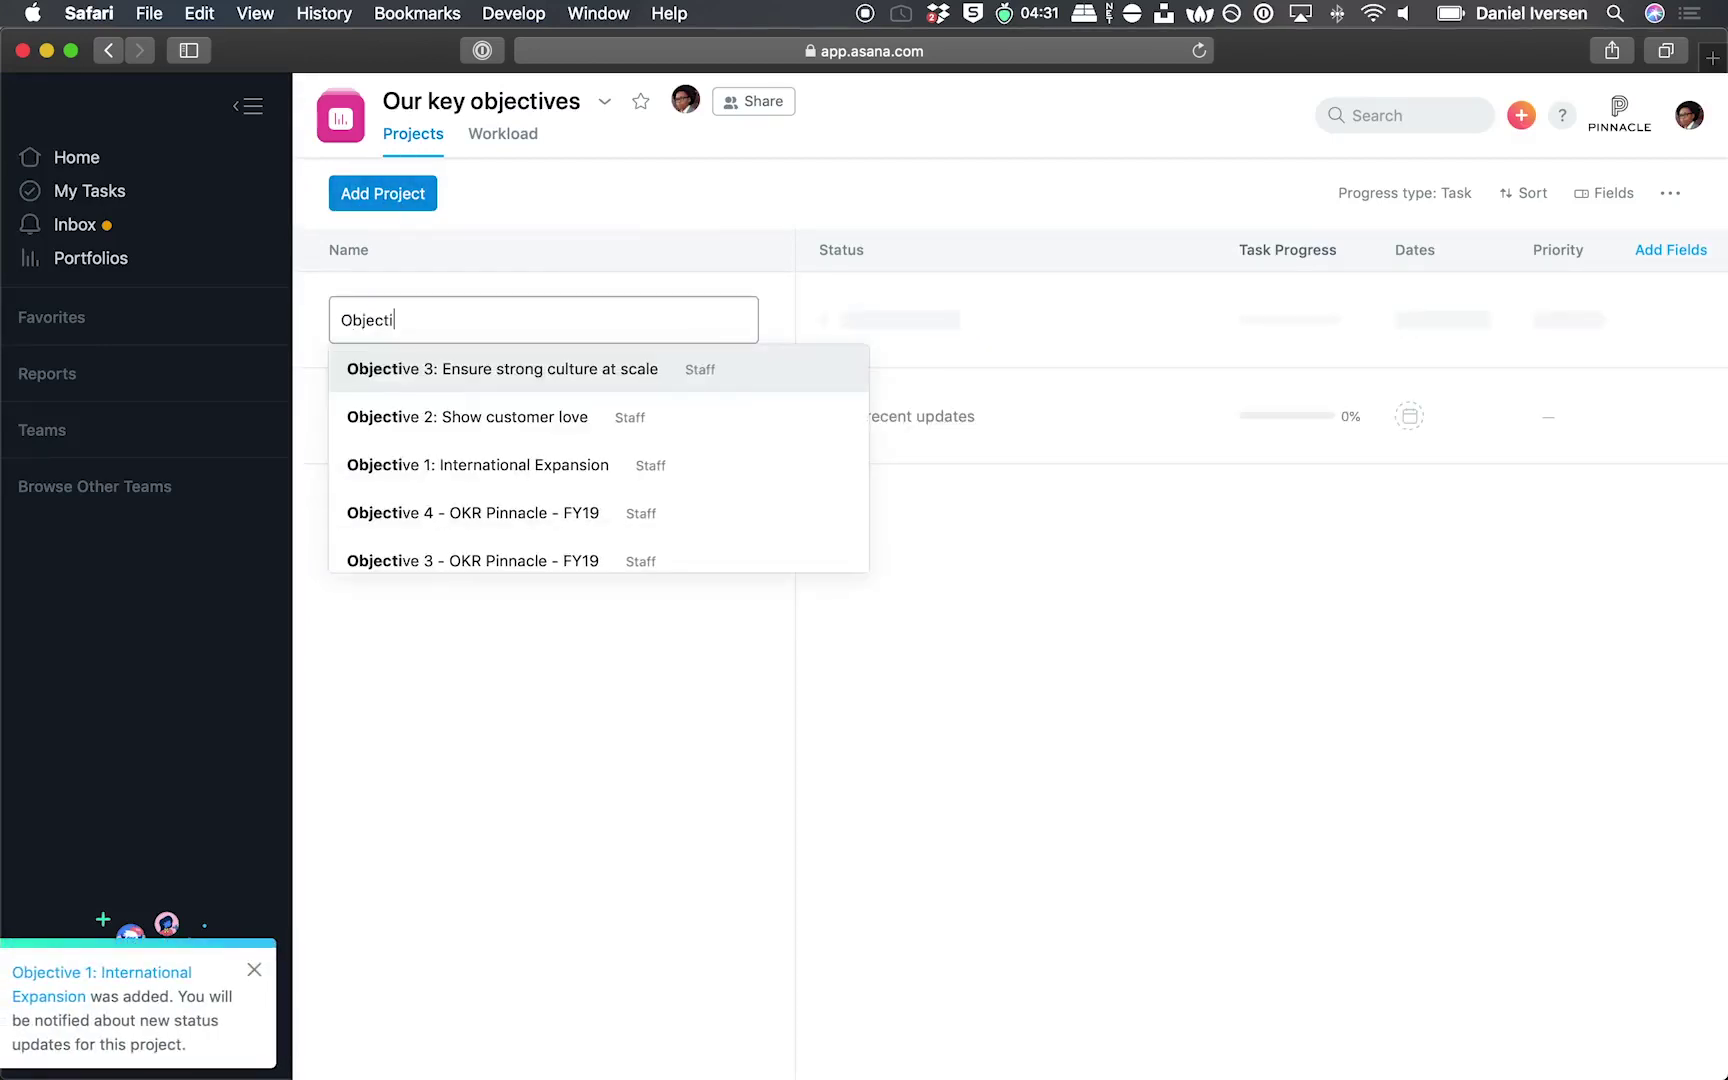
click(459, 414)
text(Objec)
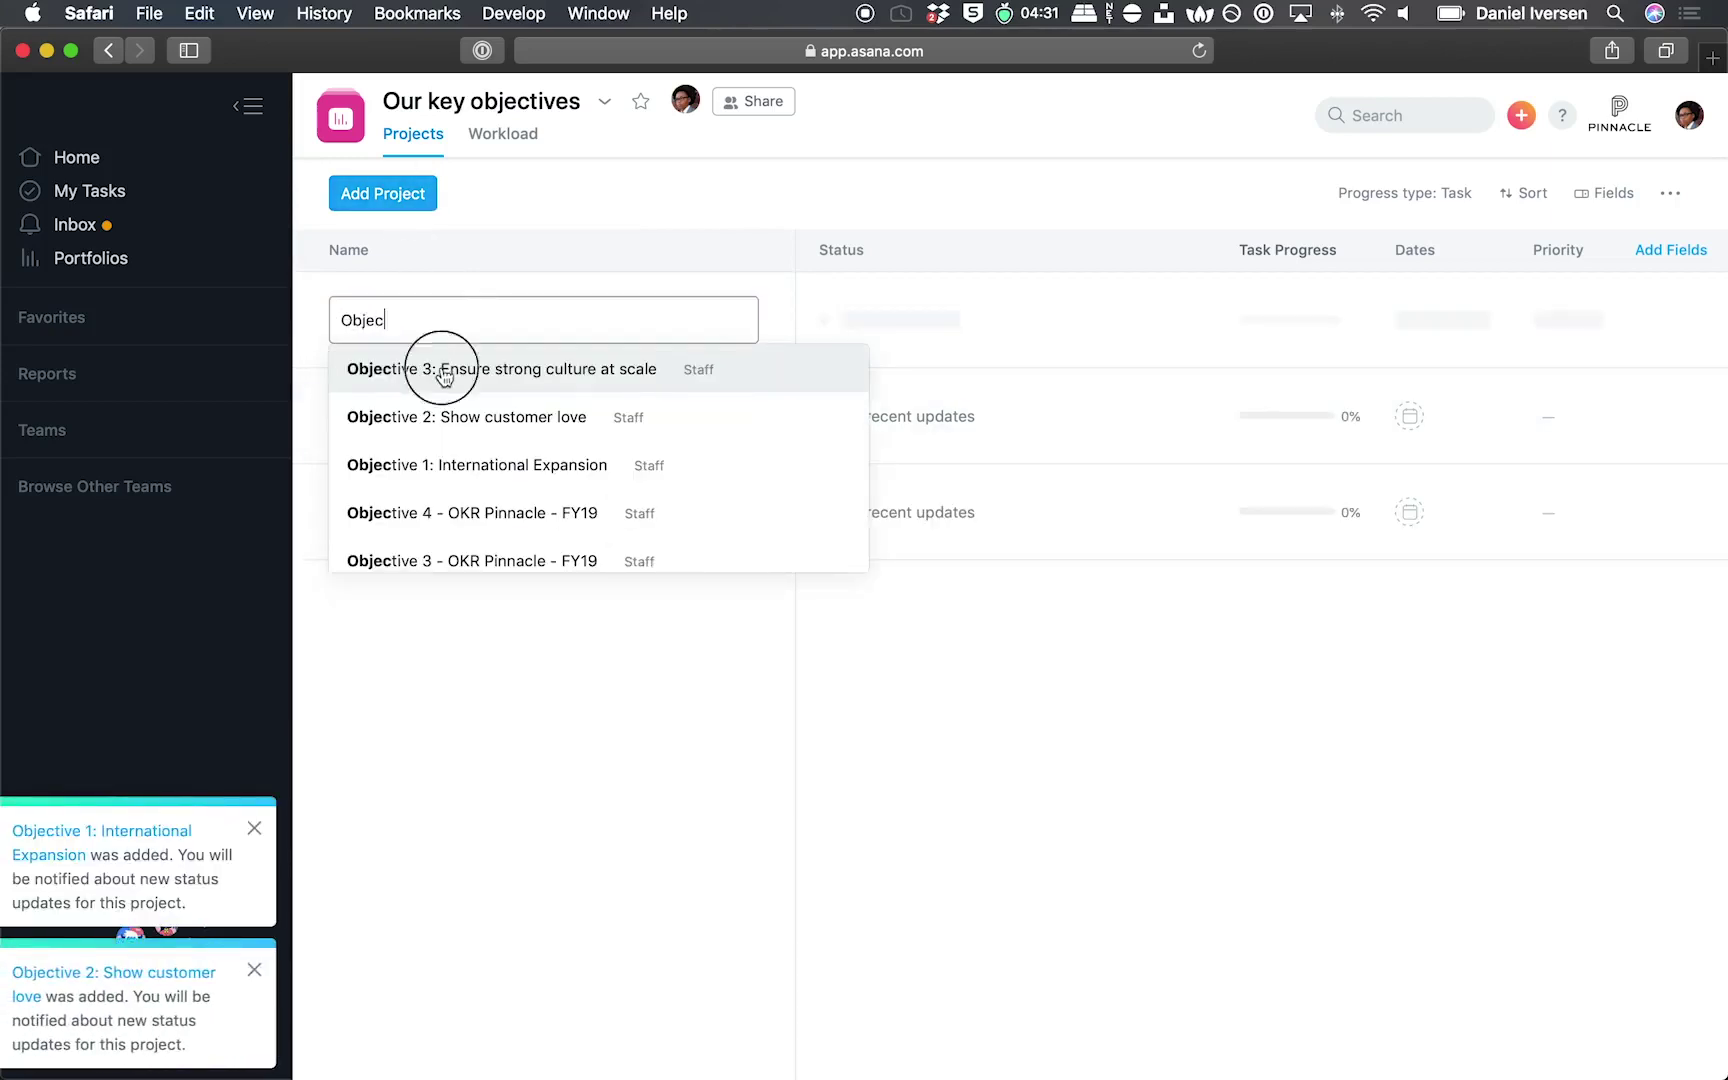
click(444, 372)
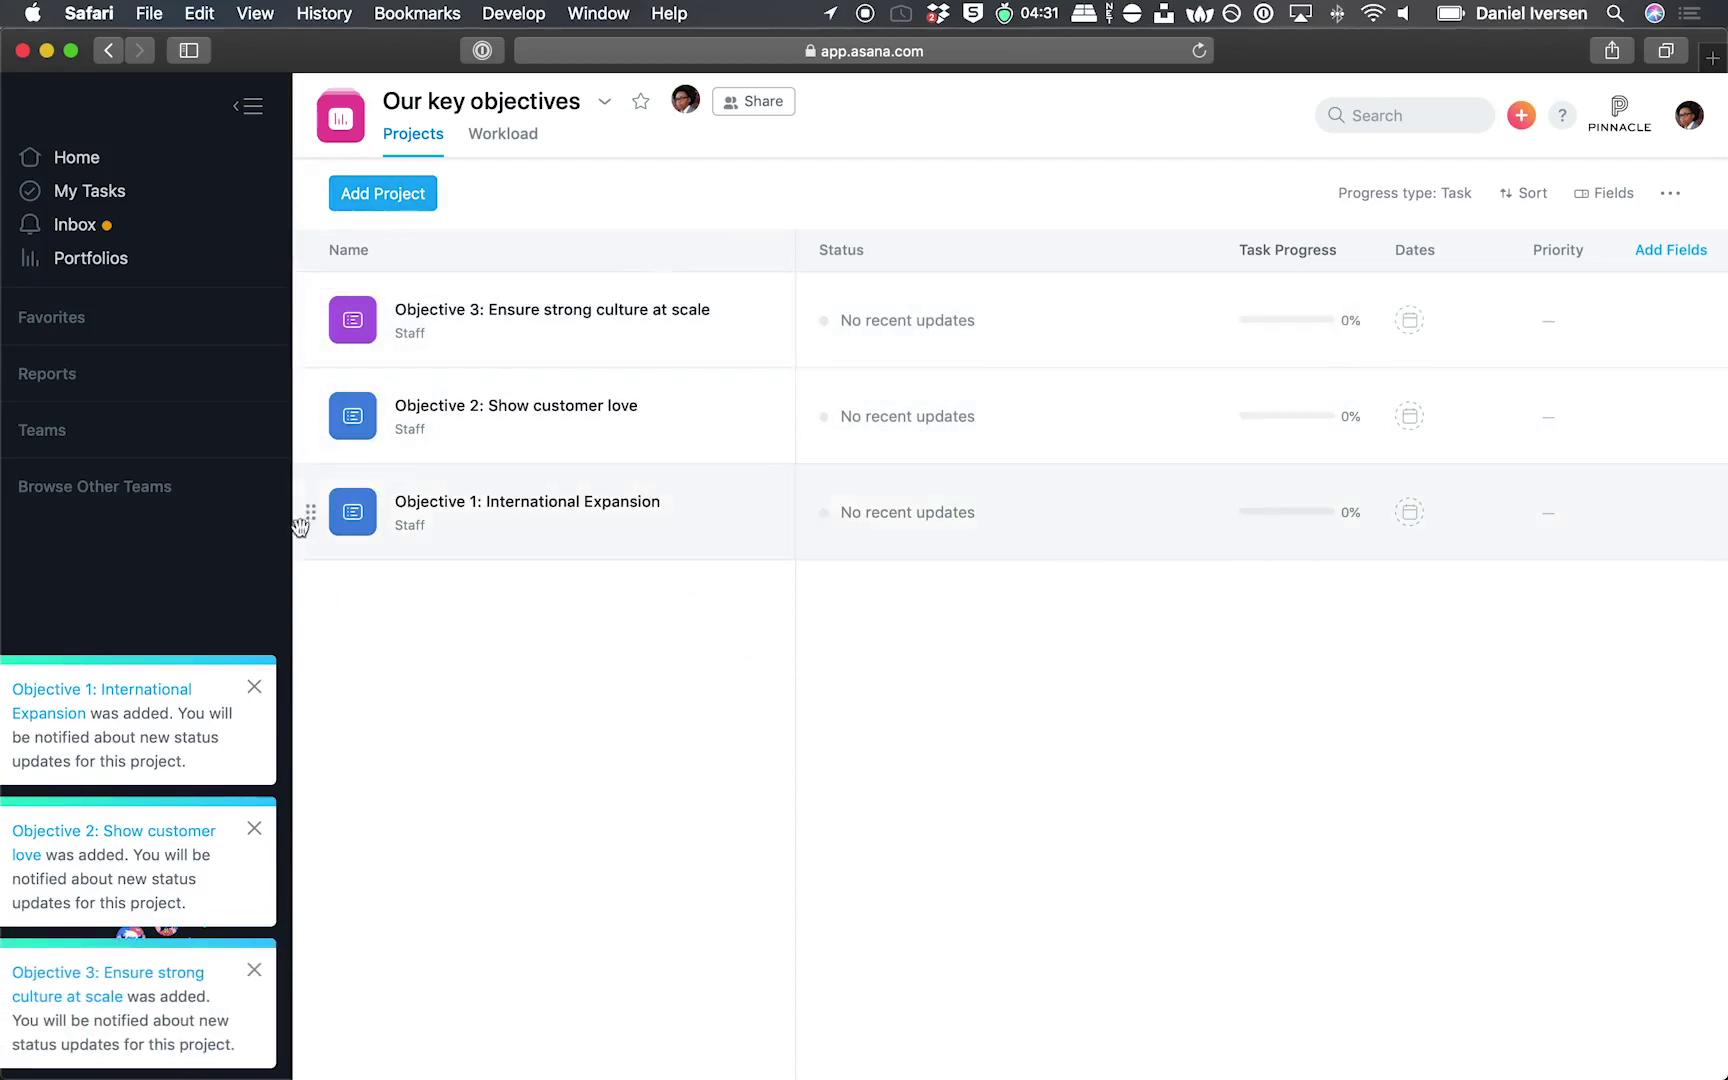
drag(310, 515, 316, 291)
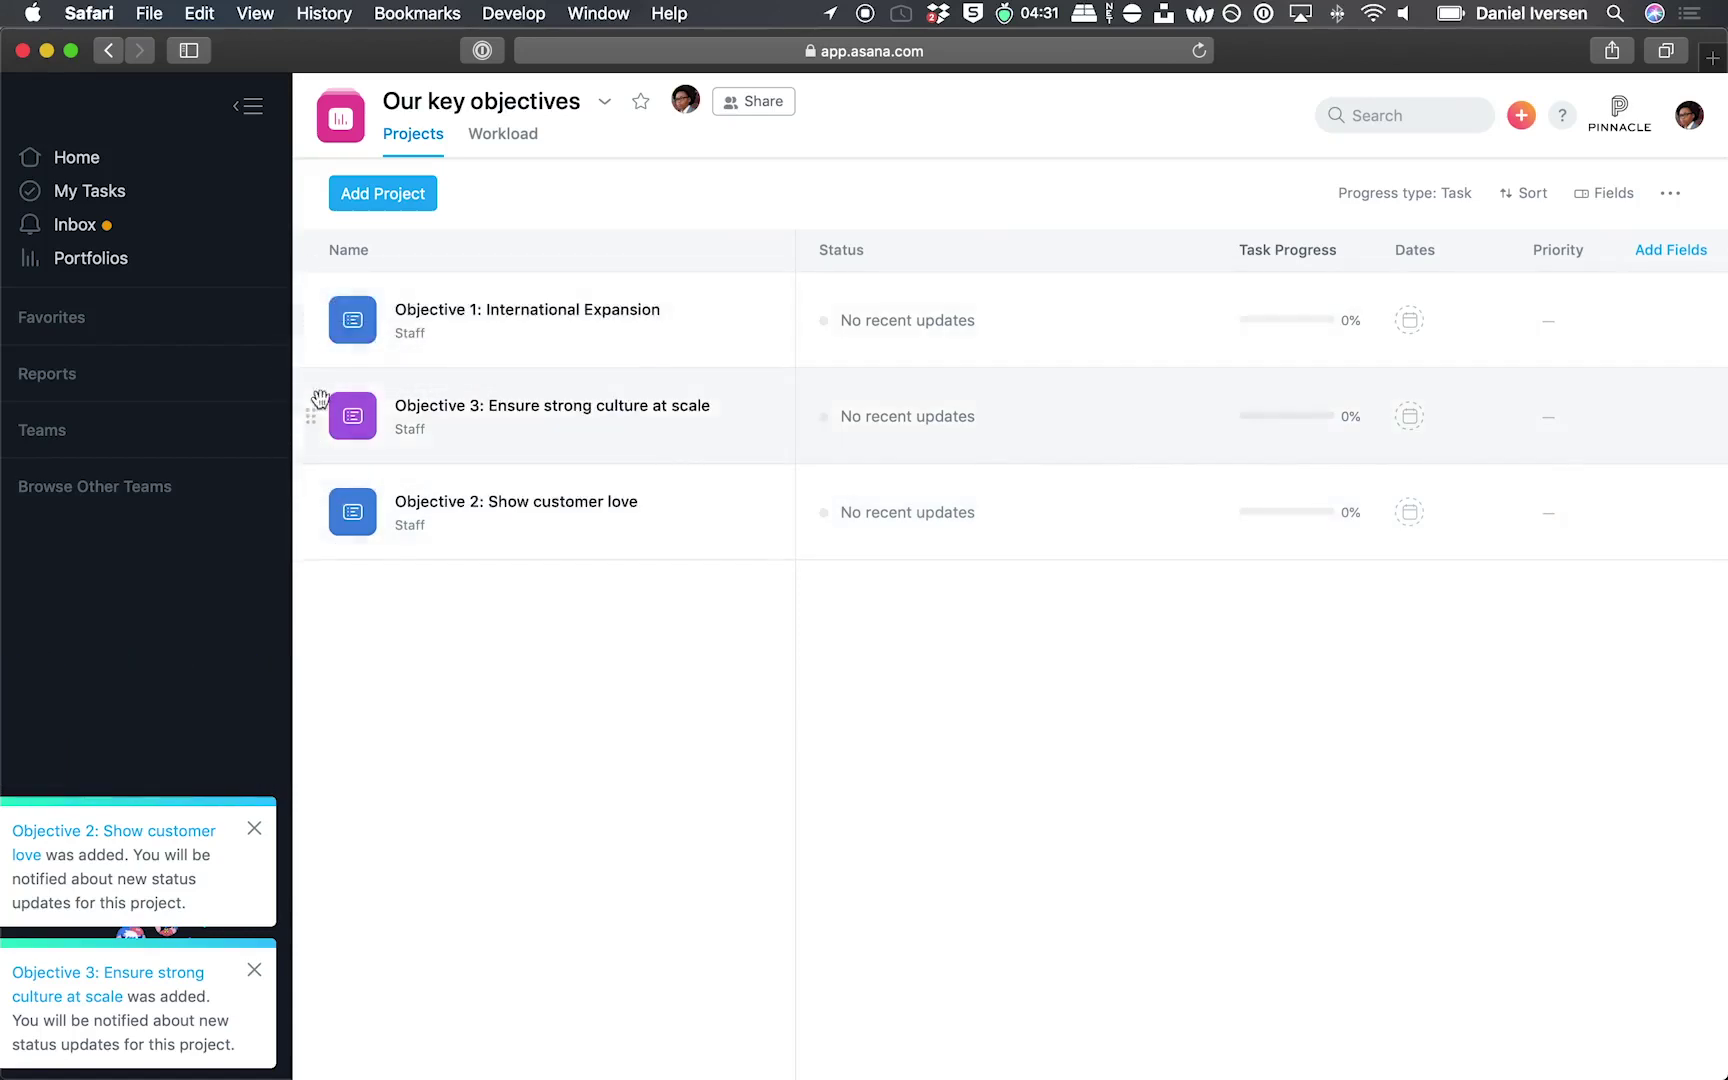
drag(318, 422, 318, 545)
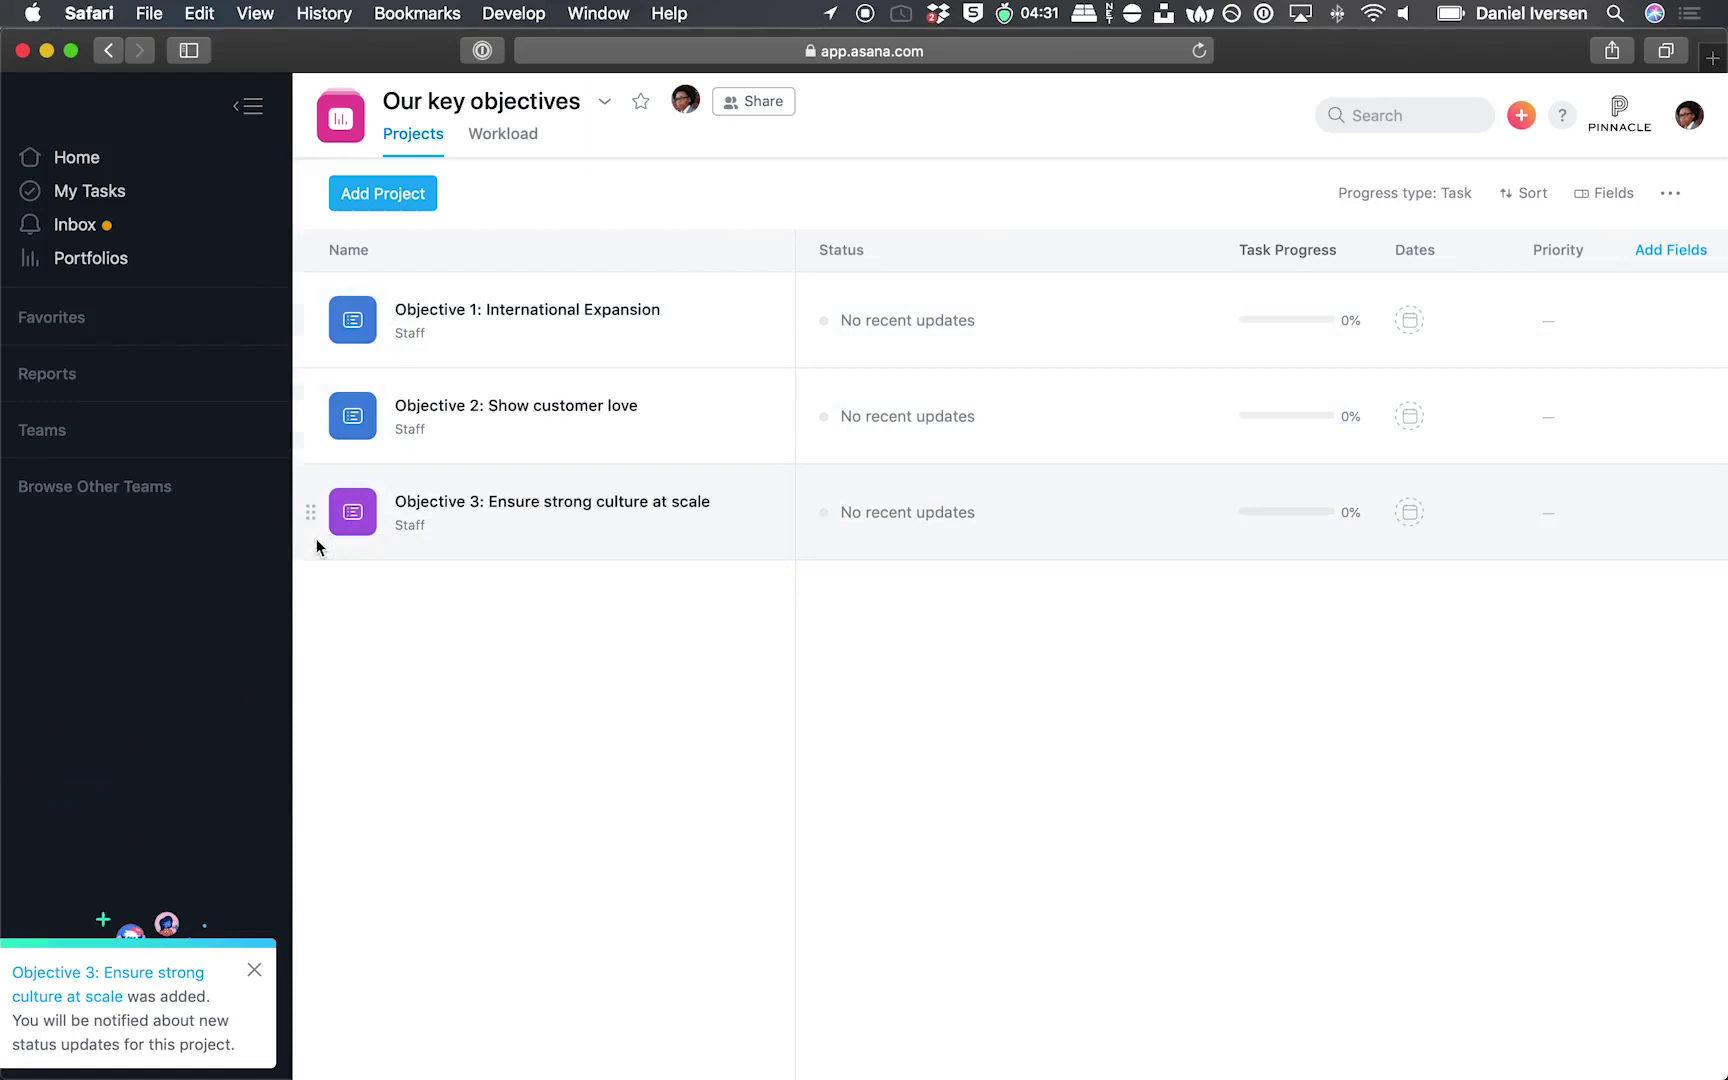
Open Objective 1 and complete Launch billboards in Tokyo and Hire new APAC Marketing lead
click(712, 338)
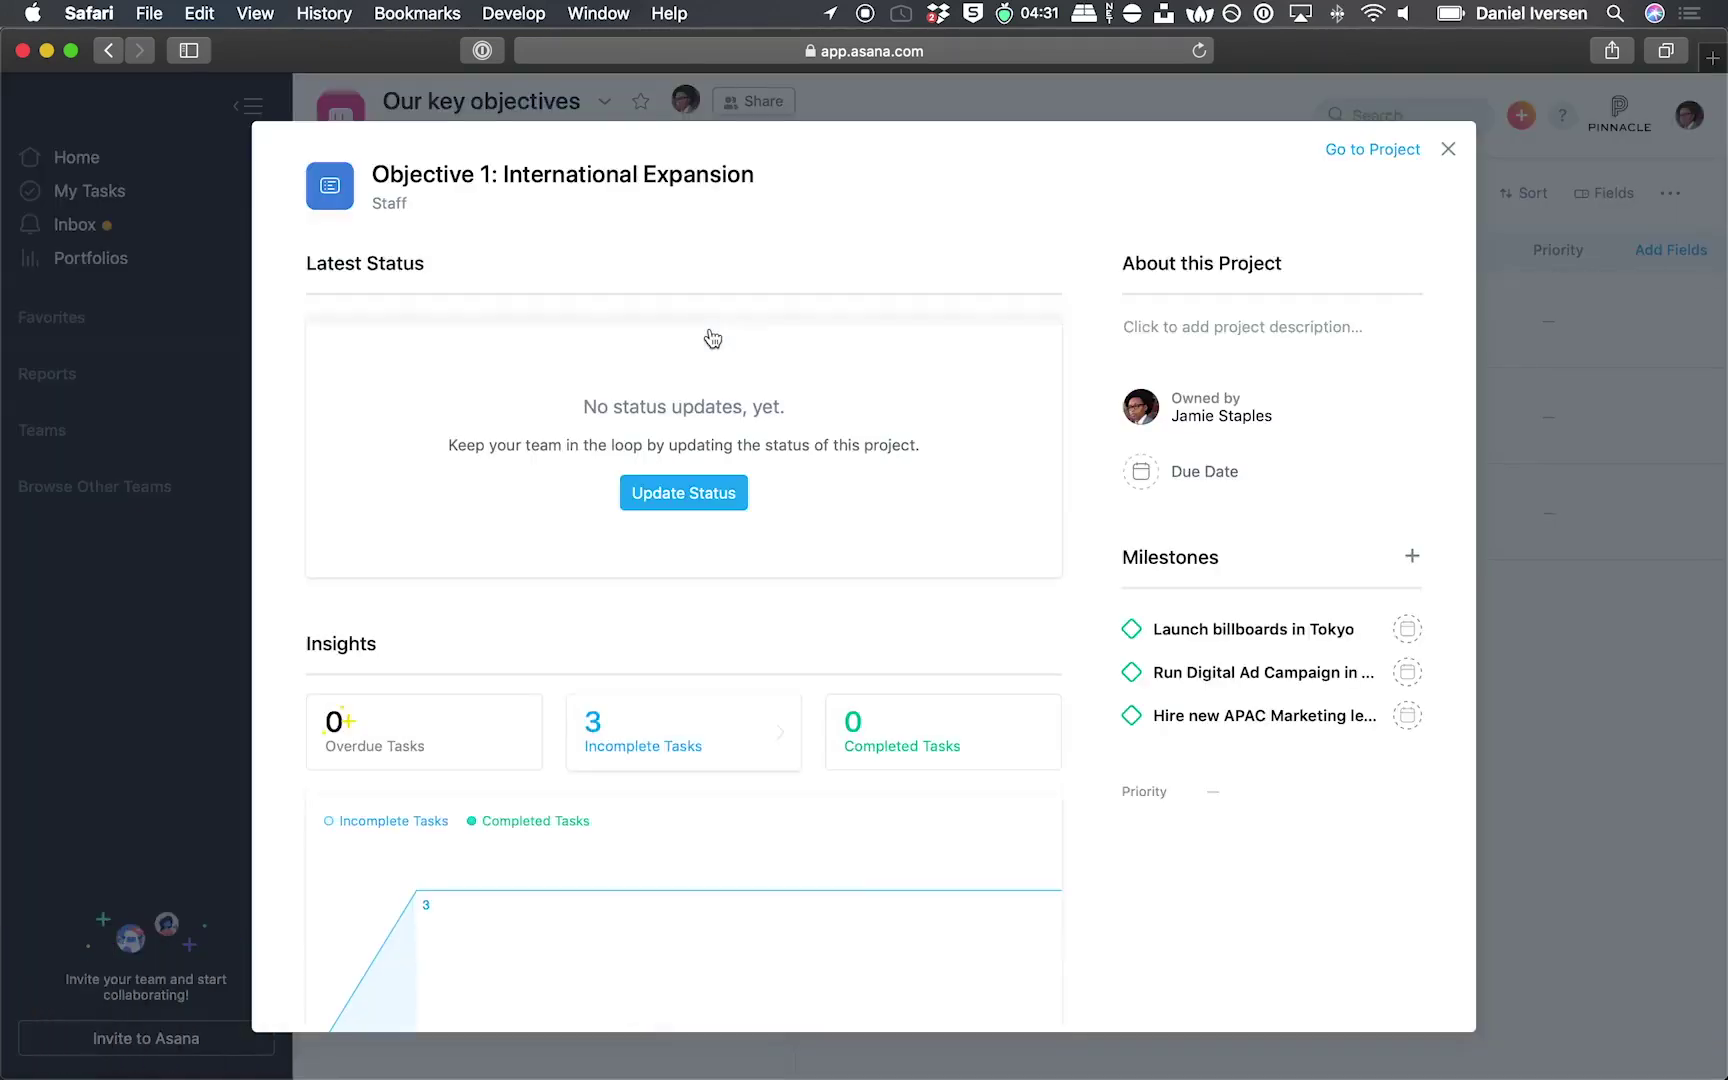
click(1356, 151)
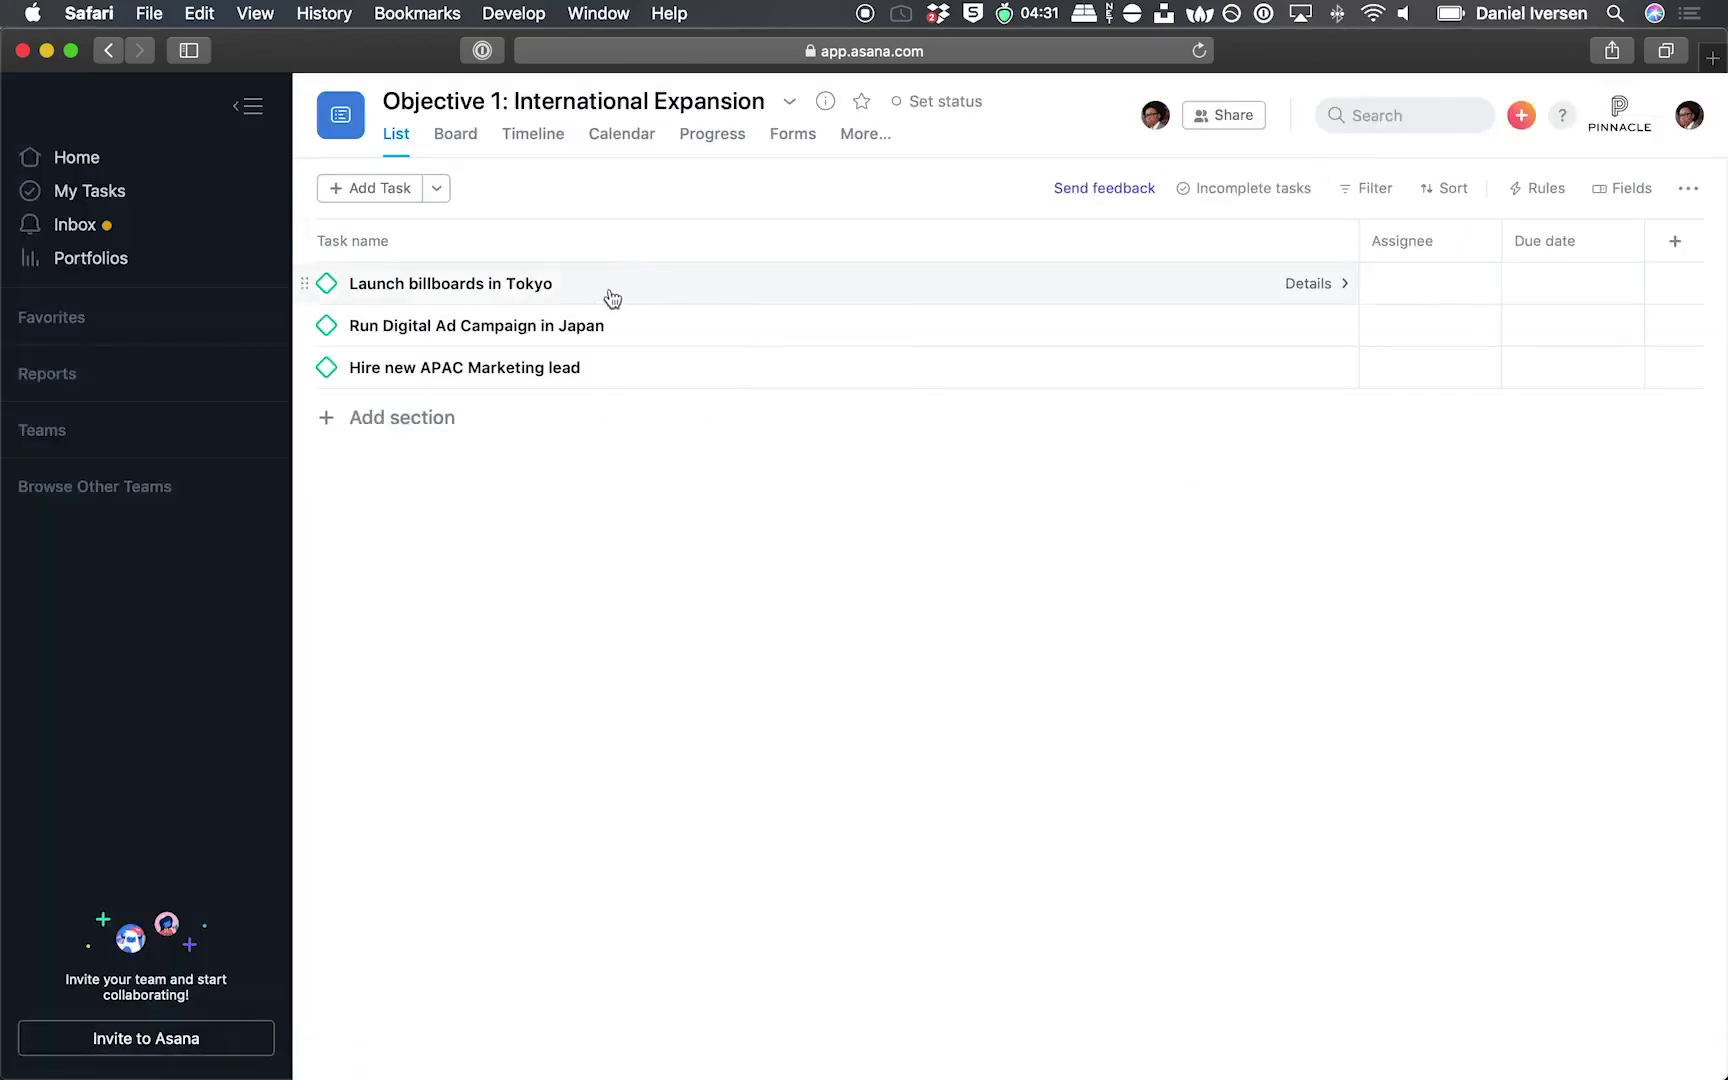
click(324, 288)
click(327, 327)
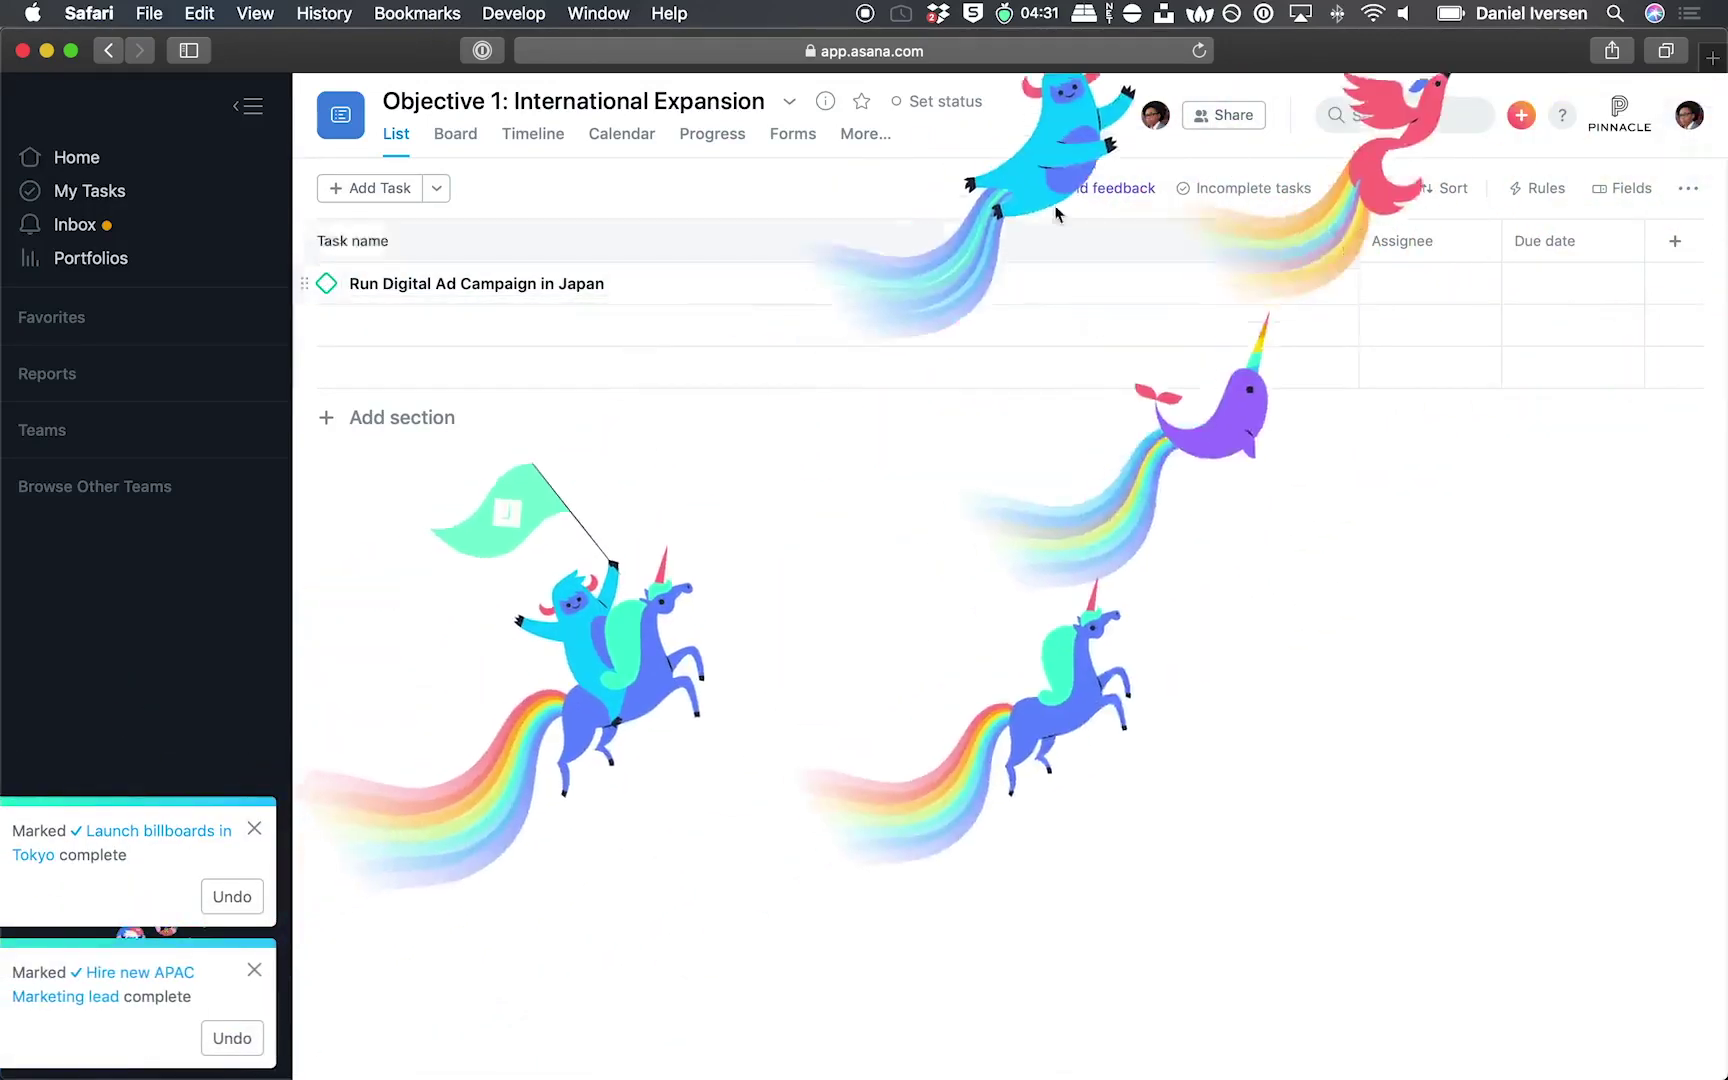
Filter the list to All tasks and save that layout as the default
click(1220, 187)
click(1208, 297)
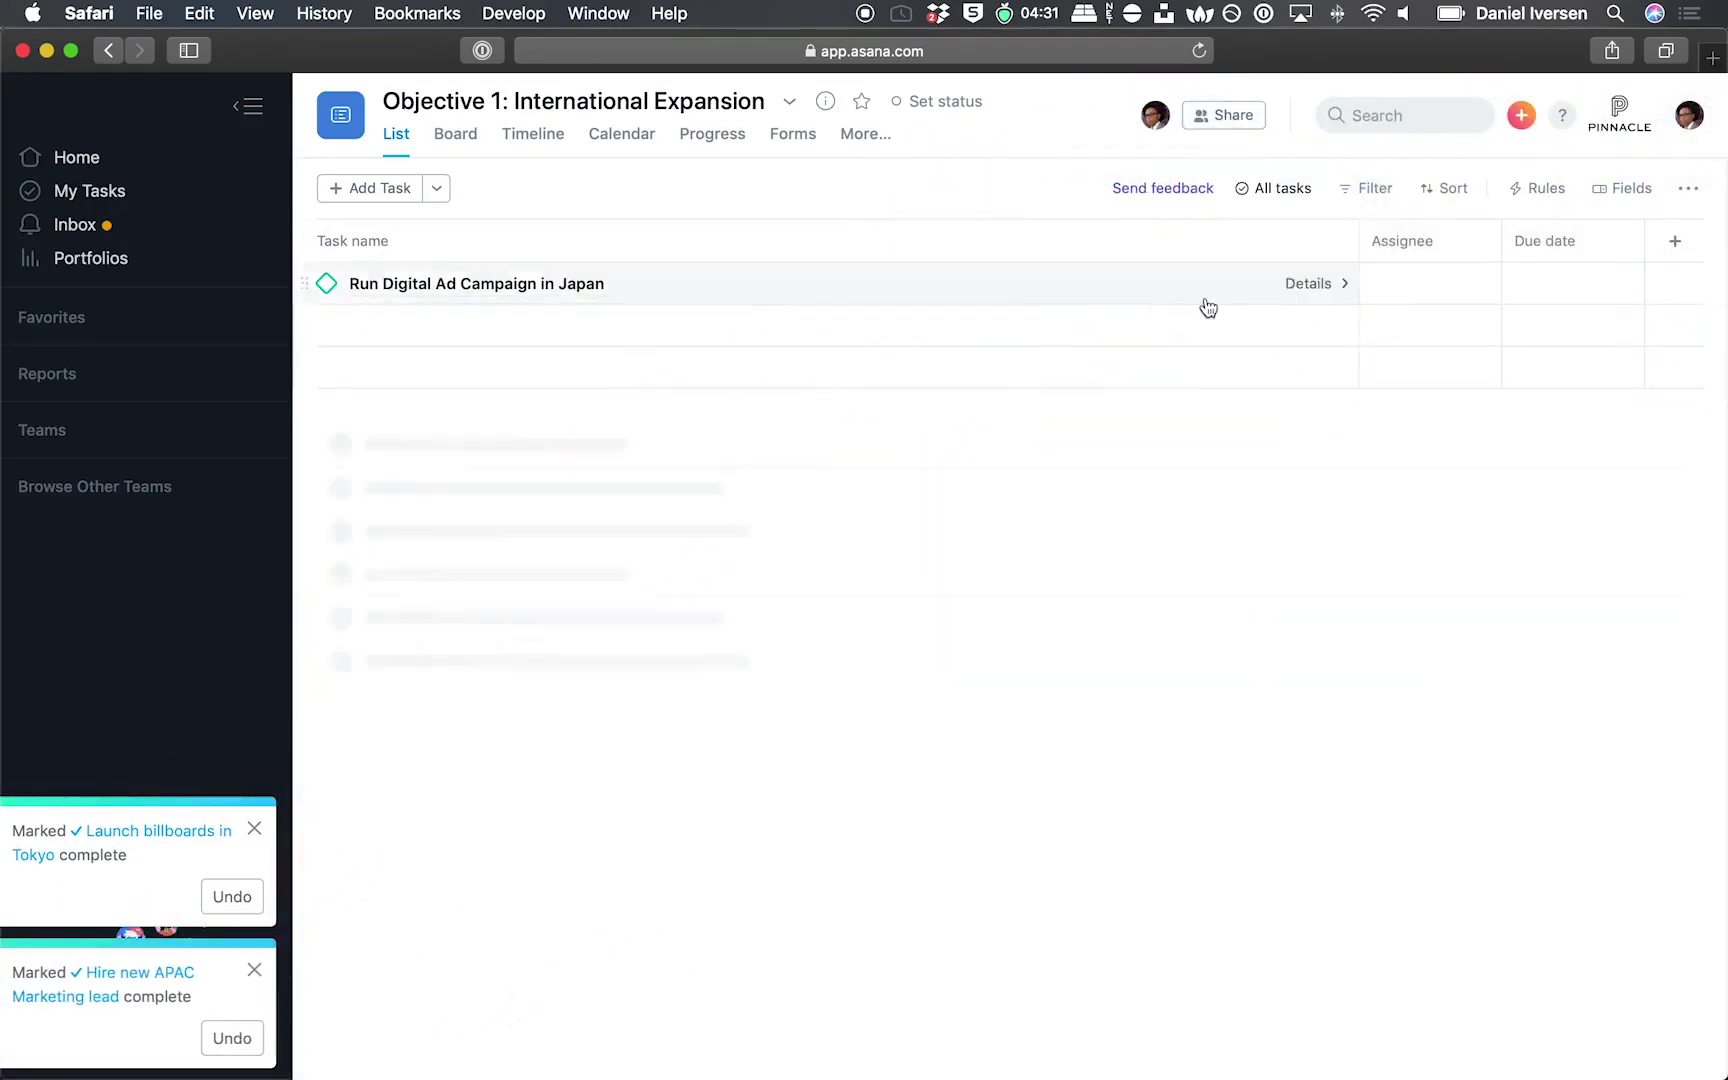
click(1688, 188)
click(1625, 232)
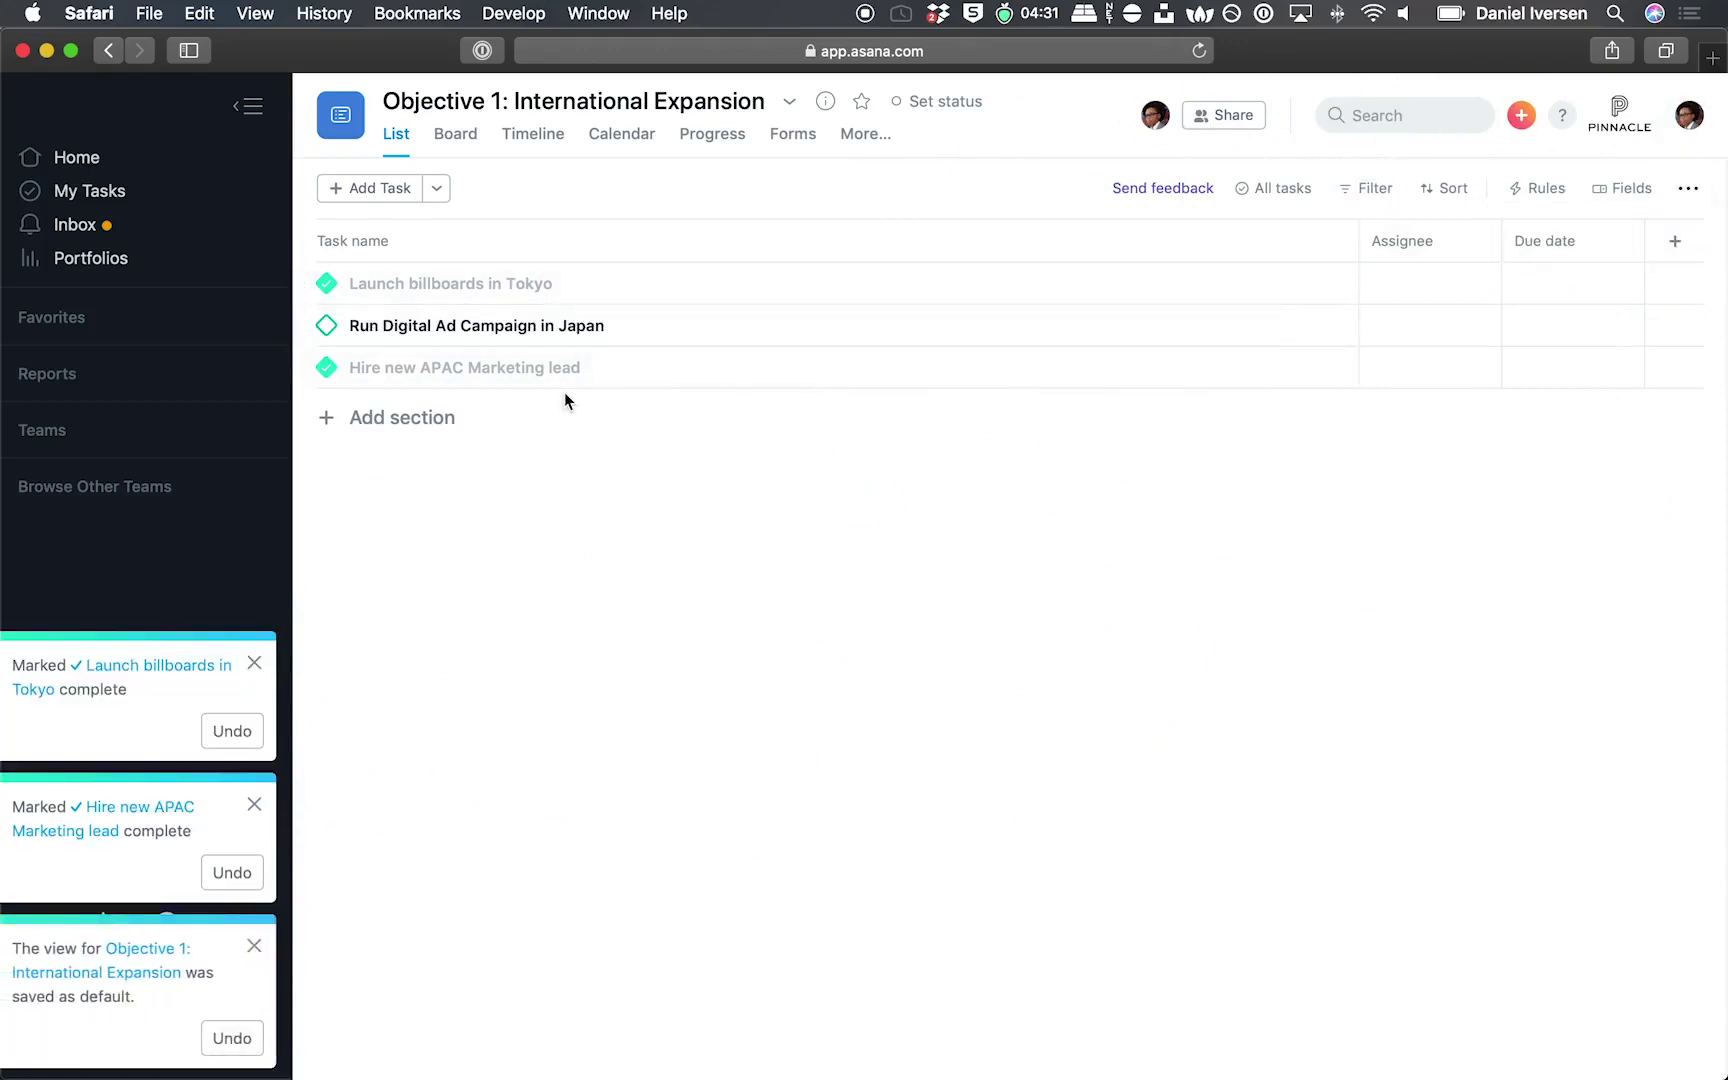
Title a new Progress status update "We're going well, in particular in Japan"
click(712, 140)
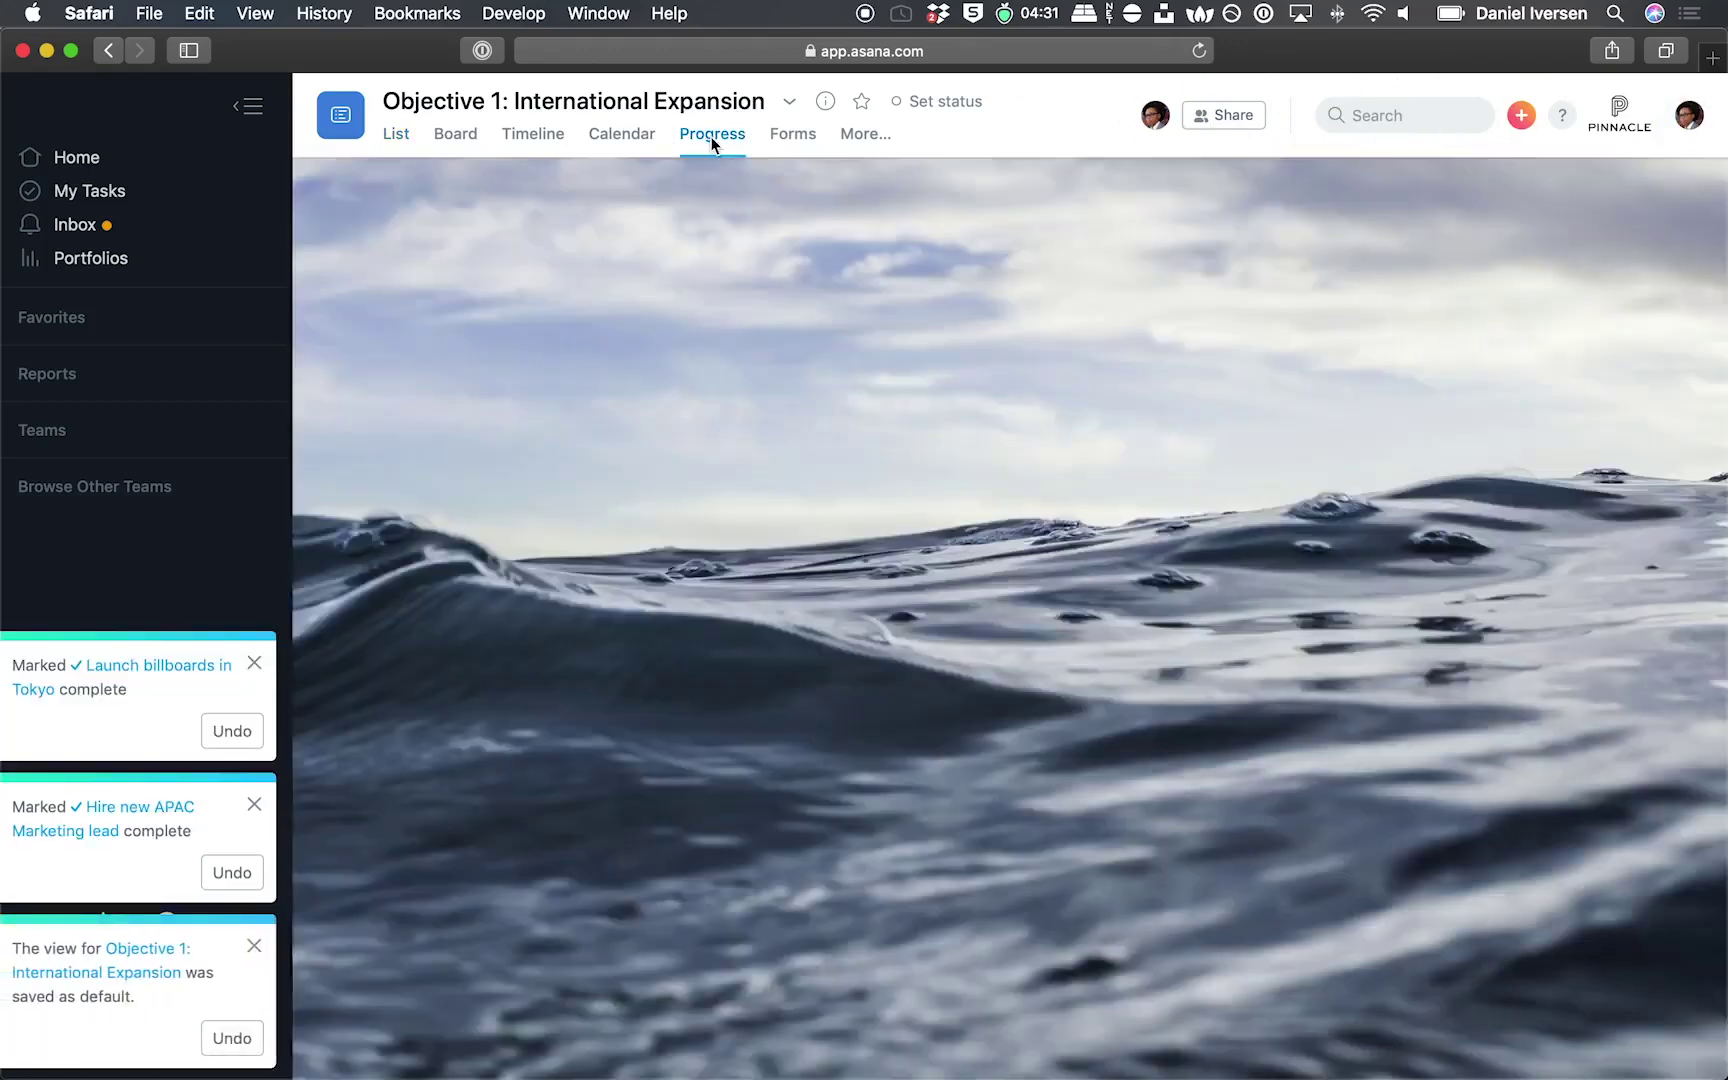
text(We're going  well, in particularinJ)
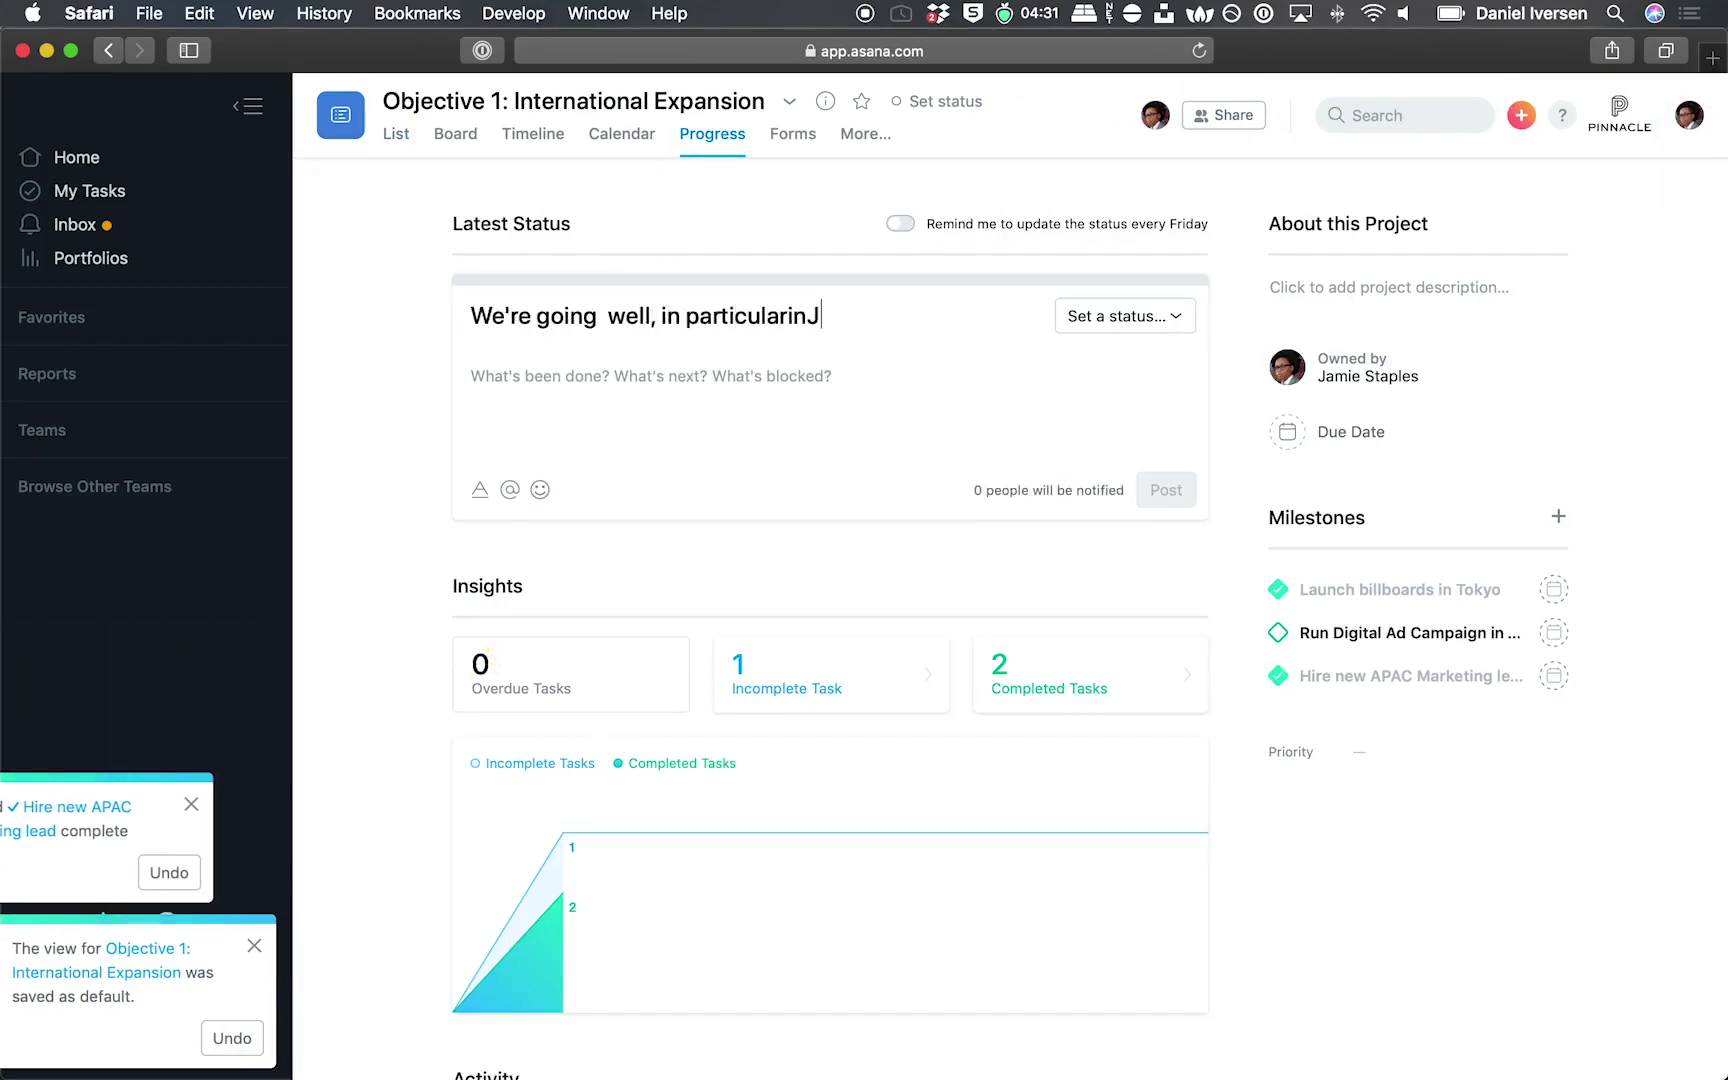
text(apan)
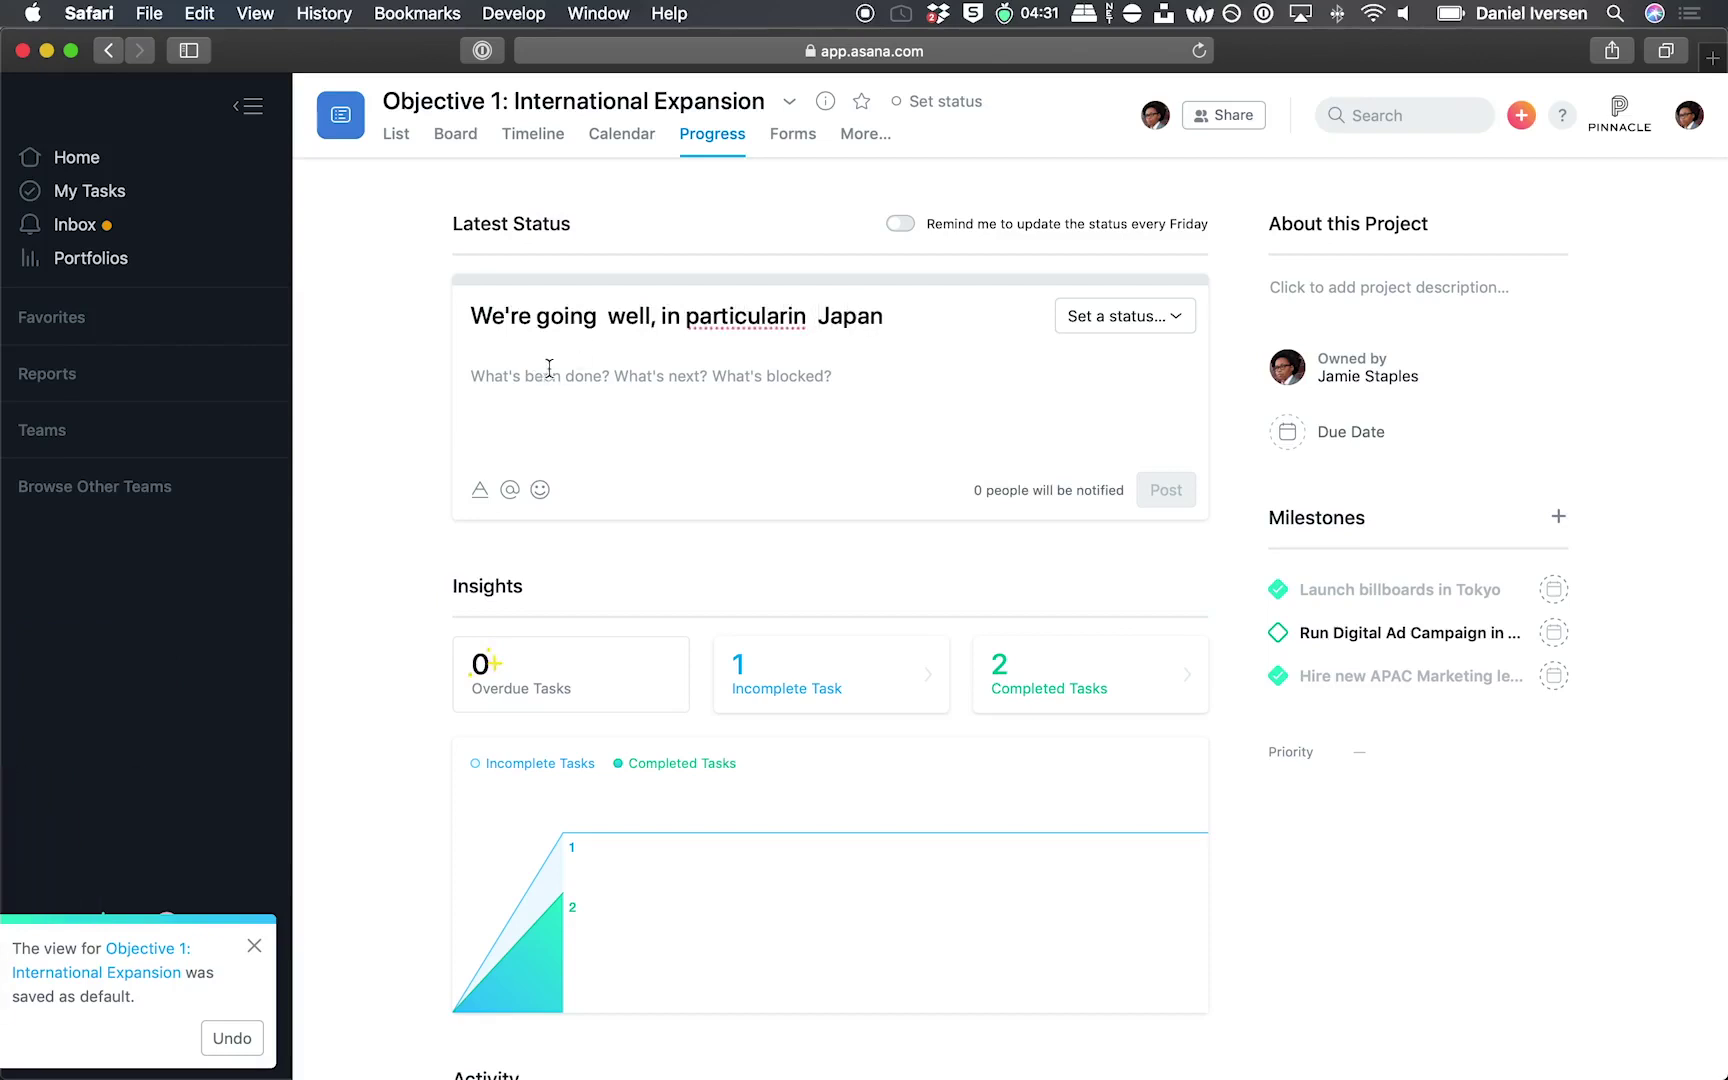
click(546, 378)
click(776, 319)
click(816, 316)
key(BackSpace)
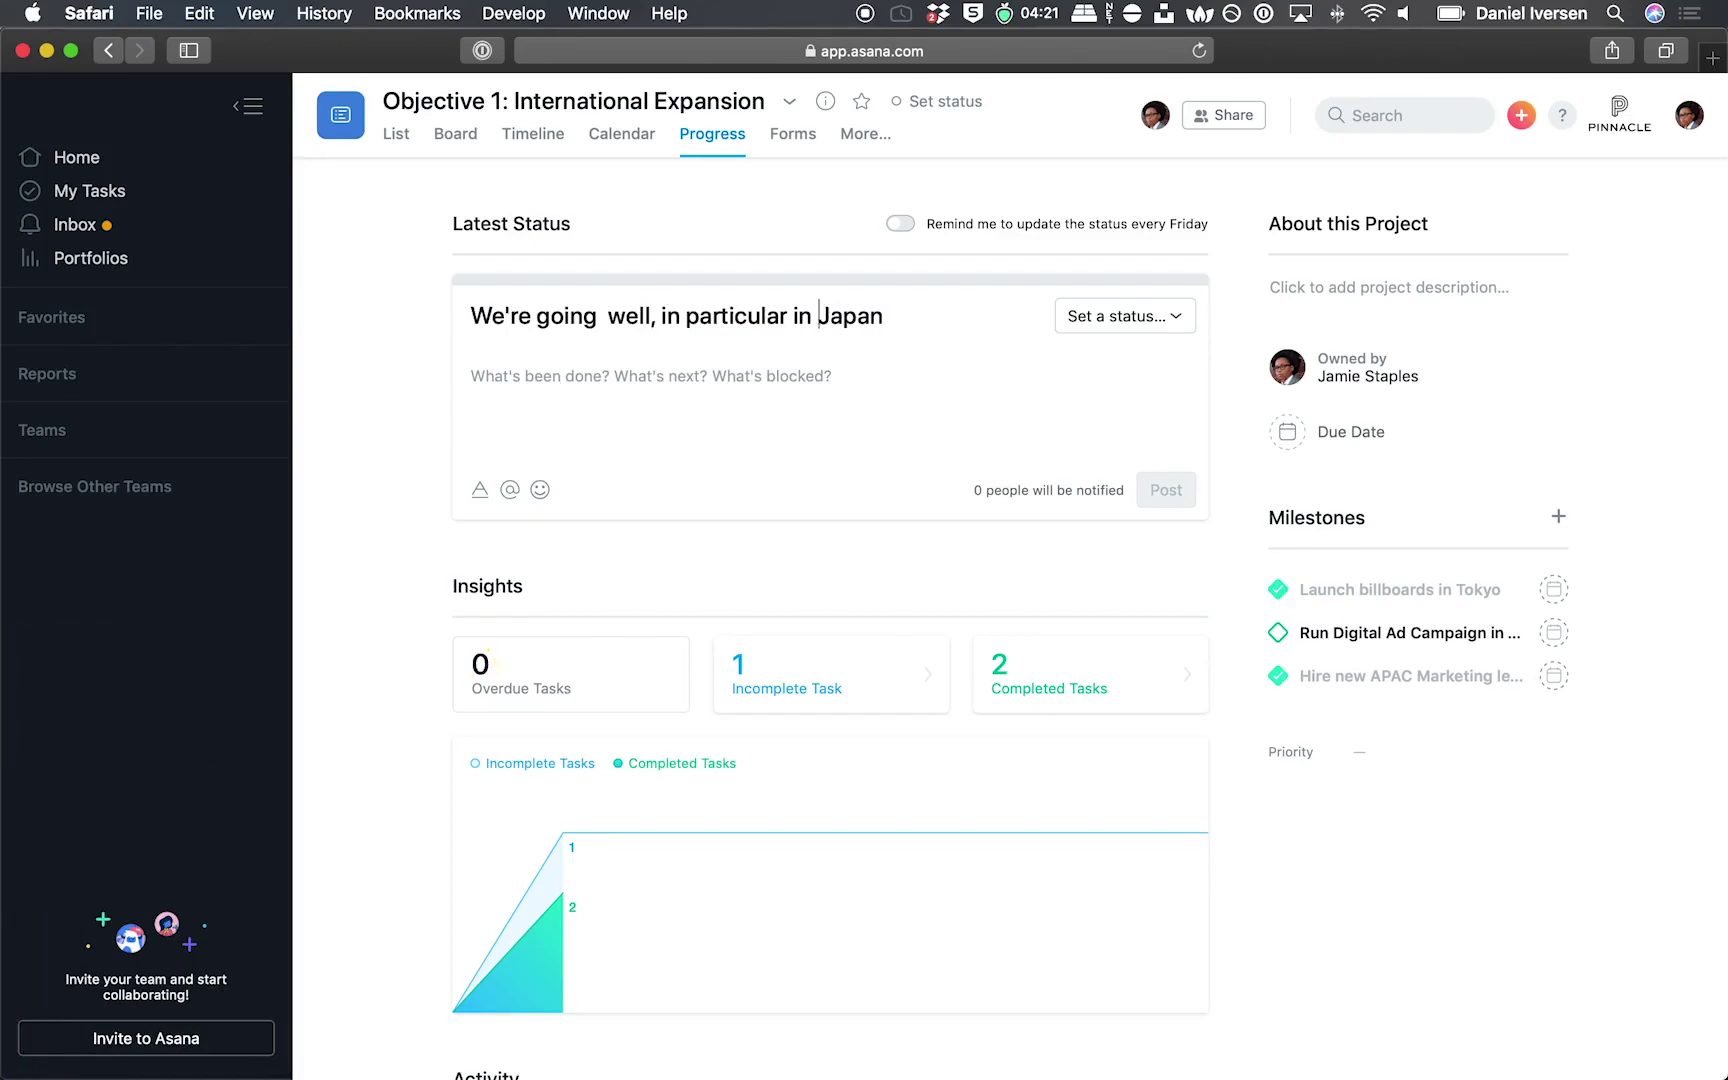
Write the description Japan's on fire with the 🔥 emoji, set On Track, and post it
click(763, 391)
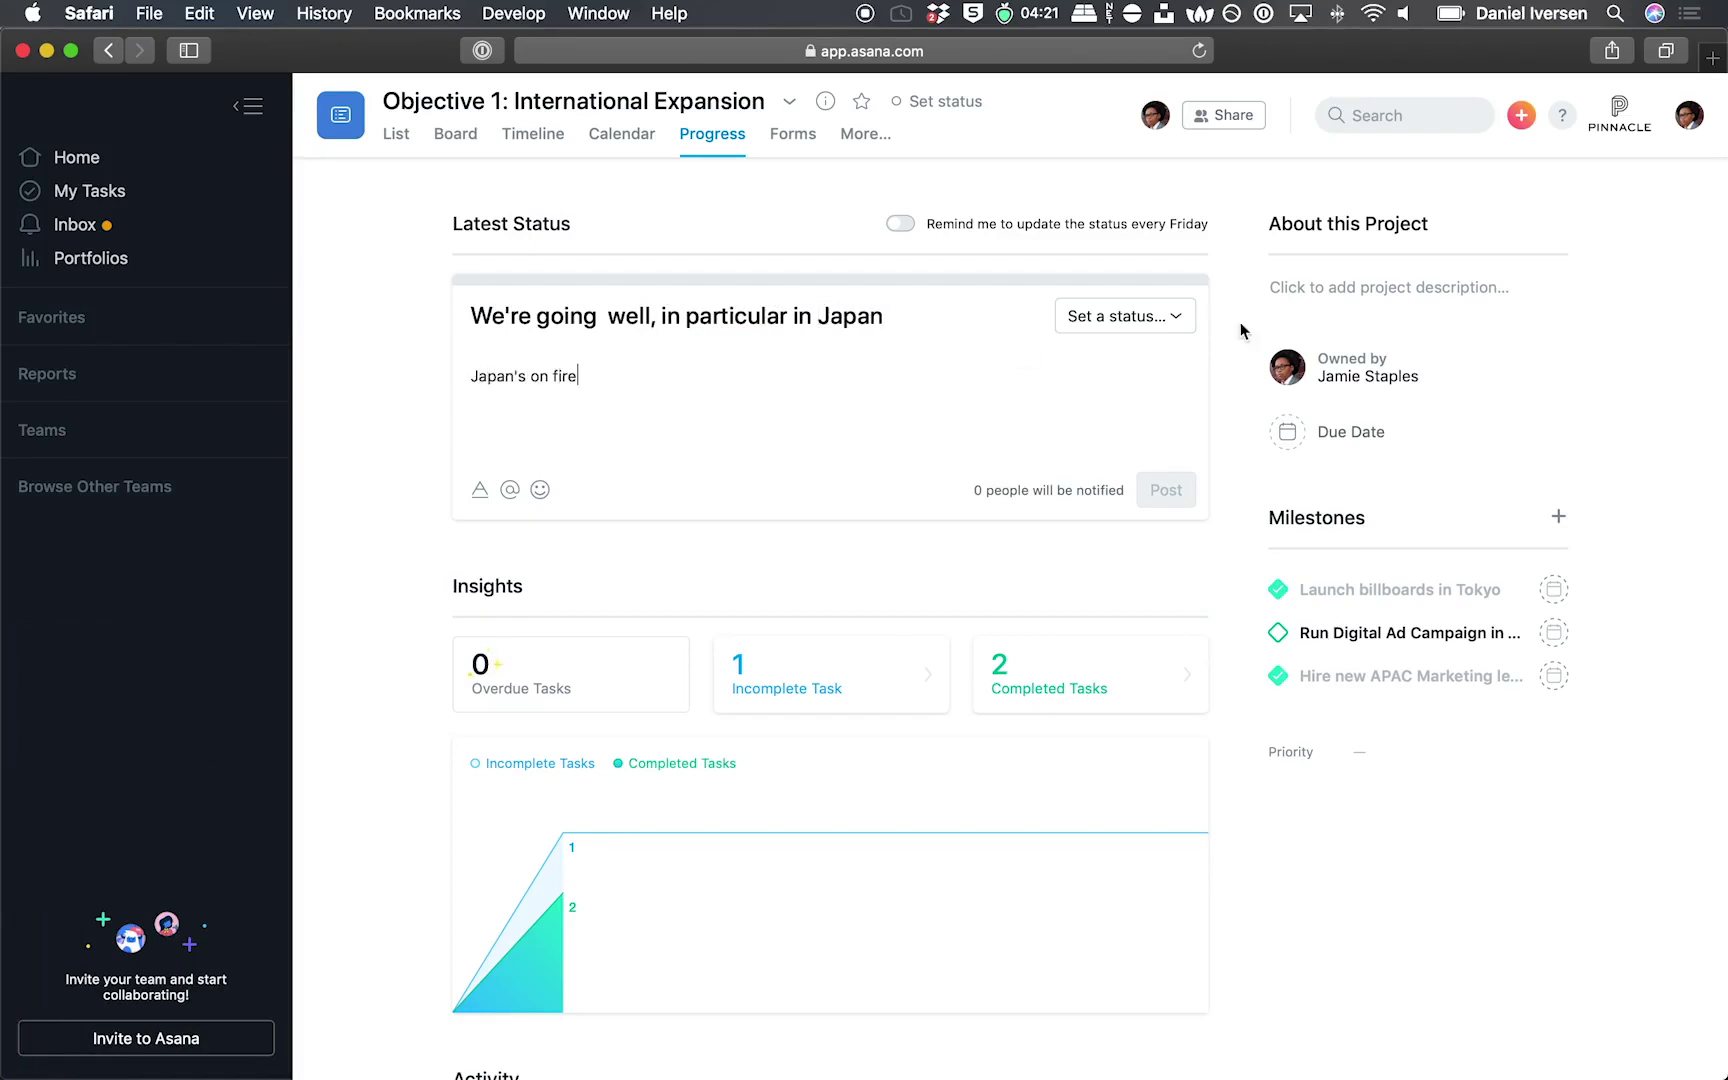
text(ior)
key(BackSpace)
key(BackSpace)
text(r)
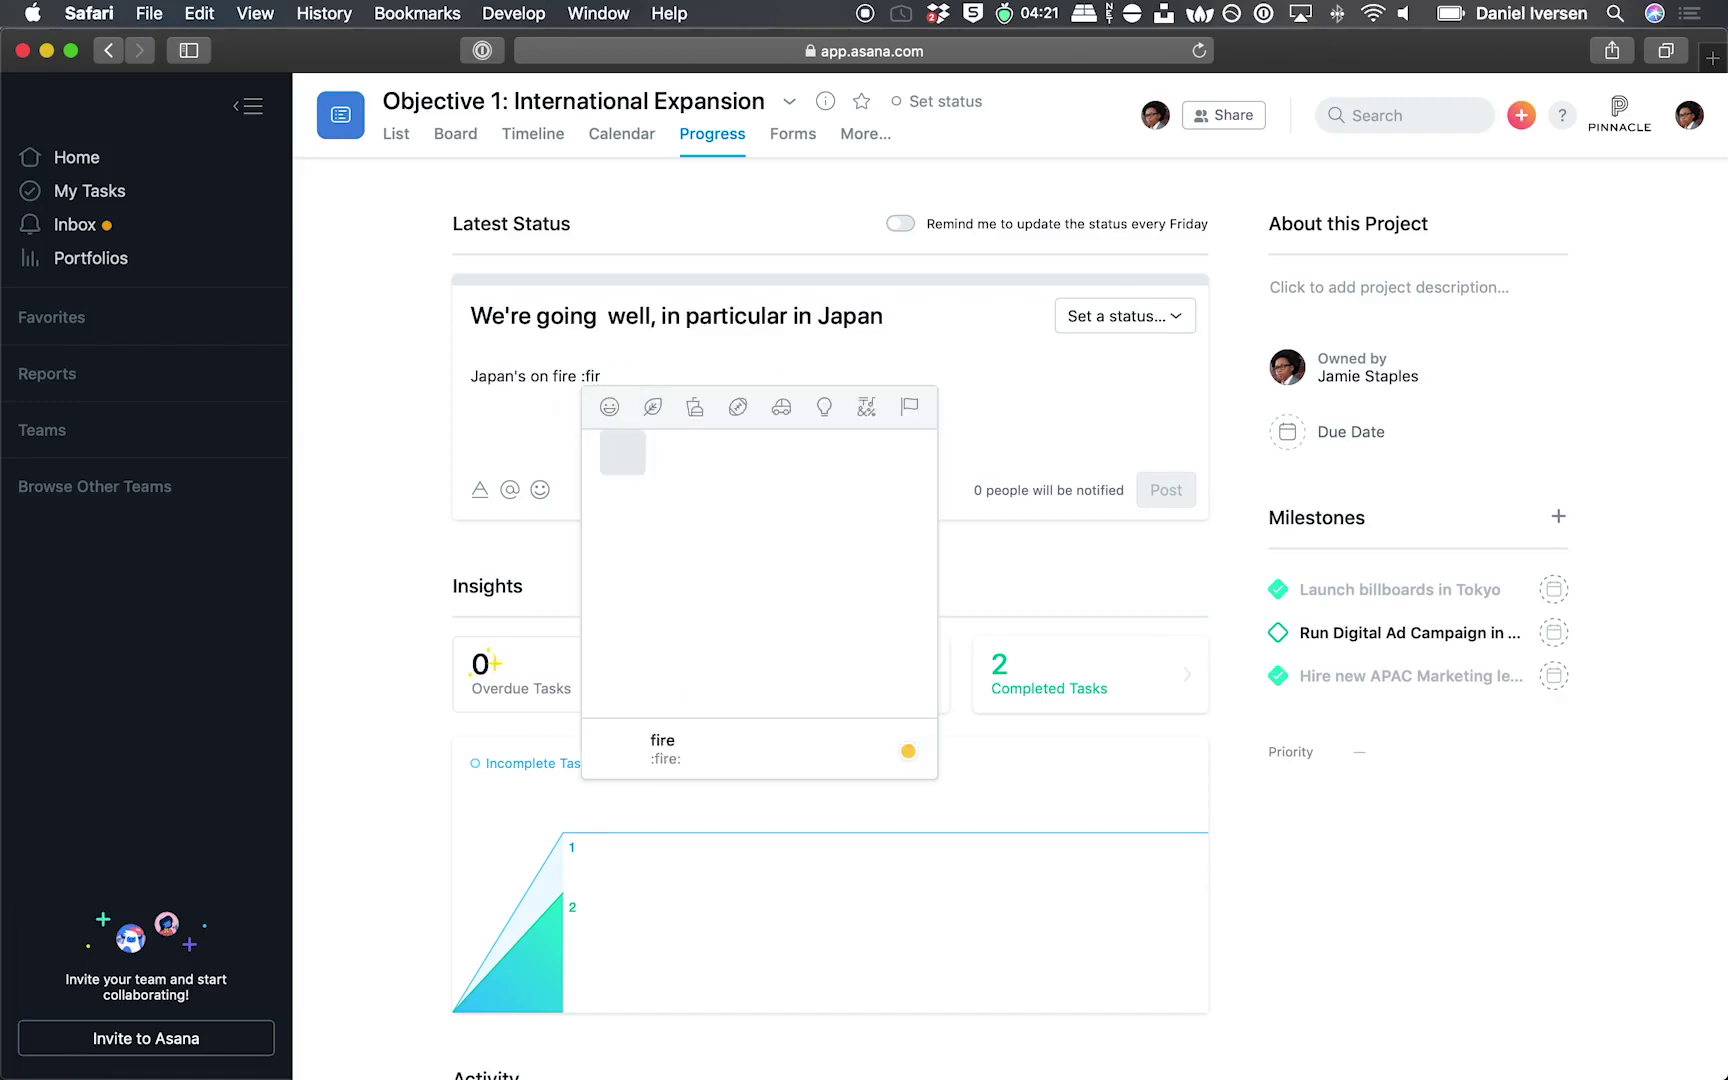
key(Return)
click(1160, 318)
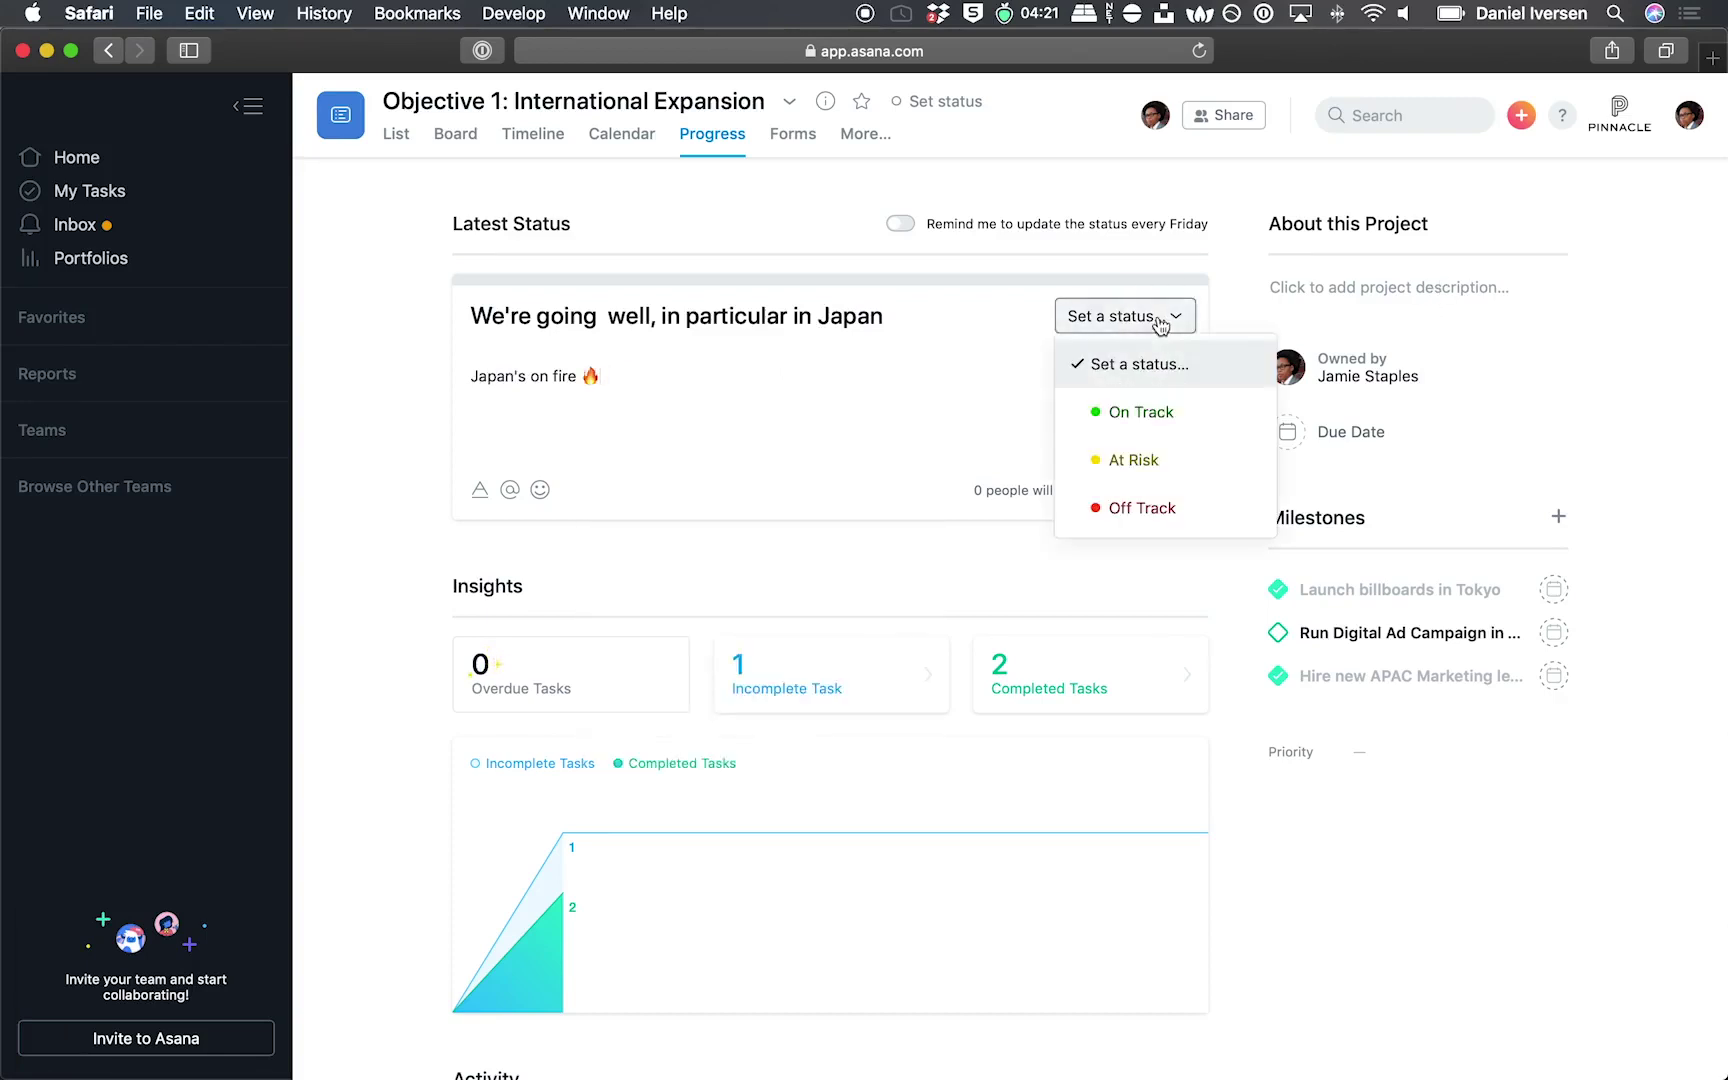
click(1145, 410)
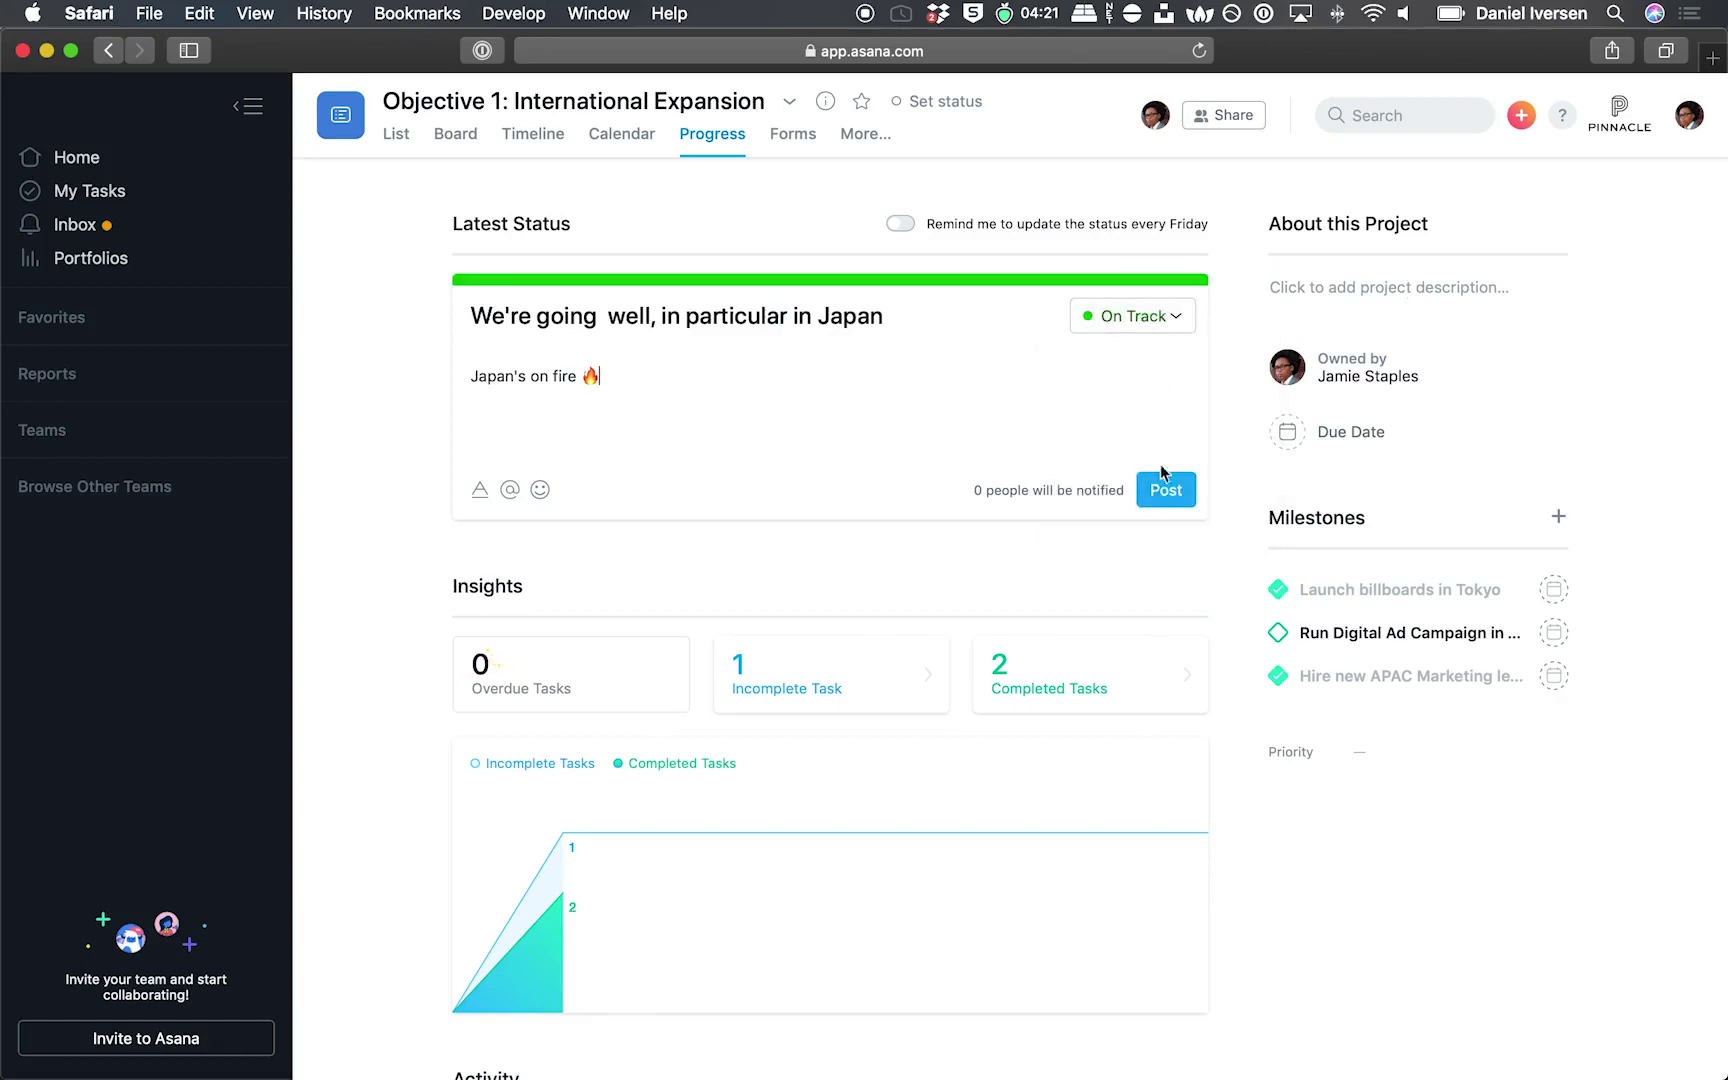
click(1163, 485)
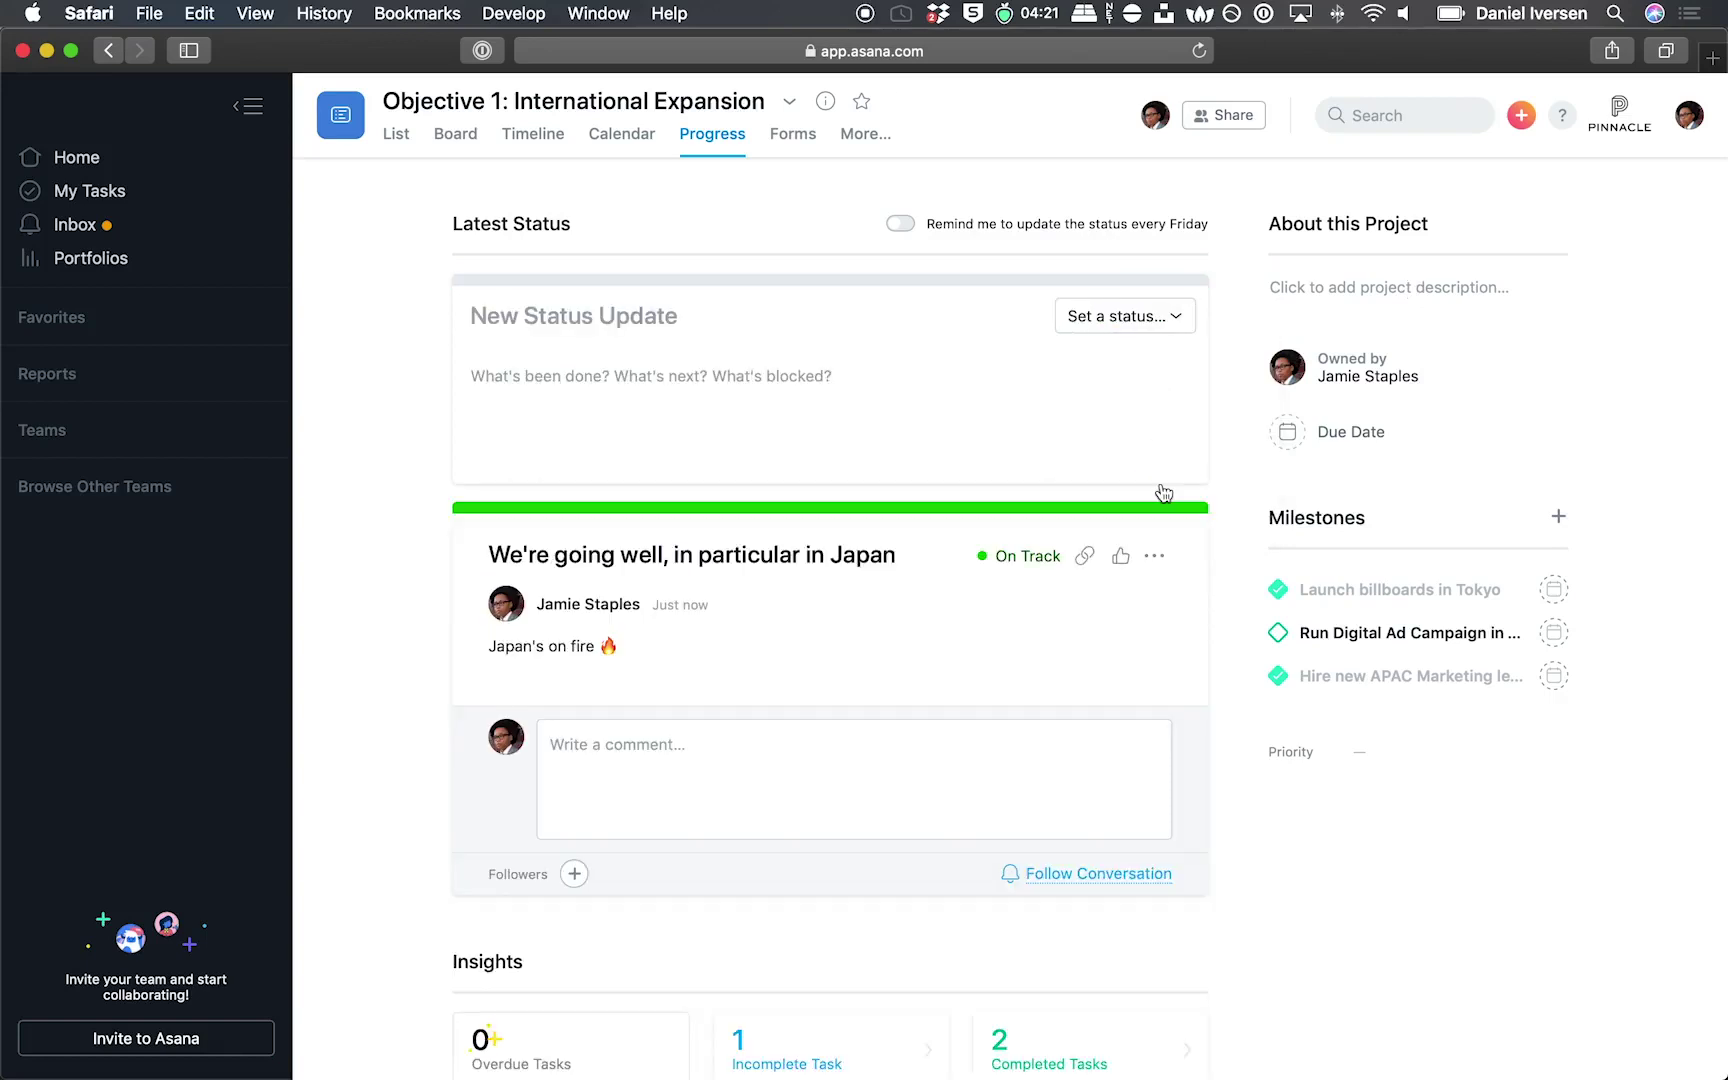
Star the Our key objectives card in Portfolios and reopen it, showing Objective 1 On Track at 66%
click(227, 262)
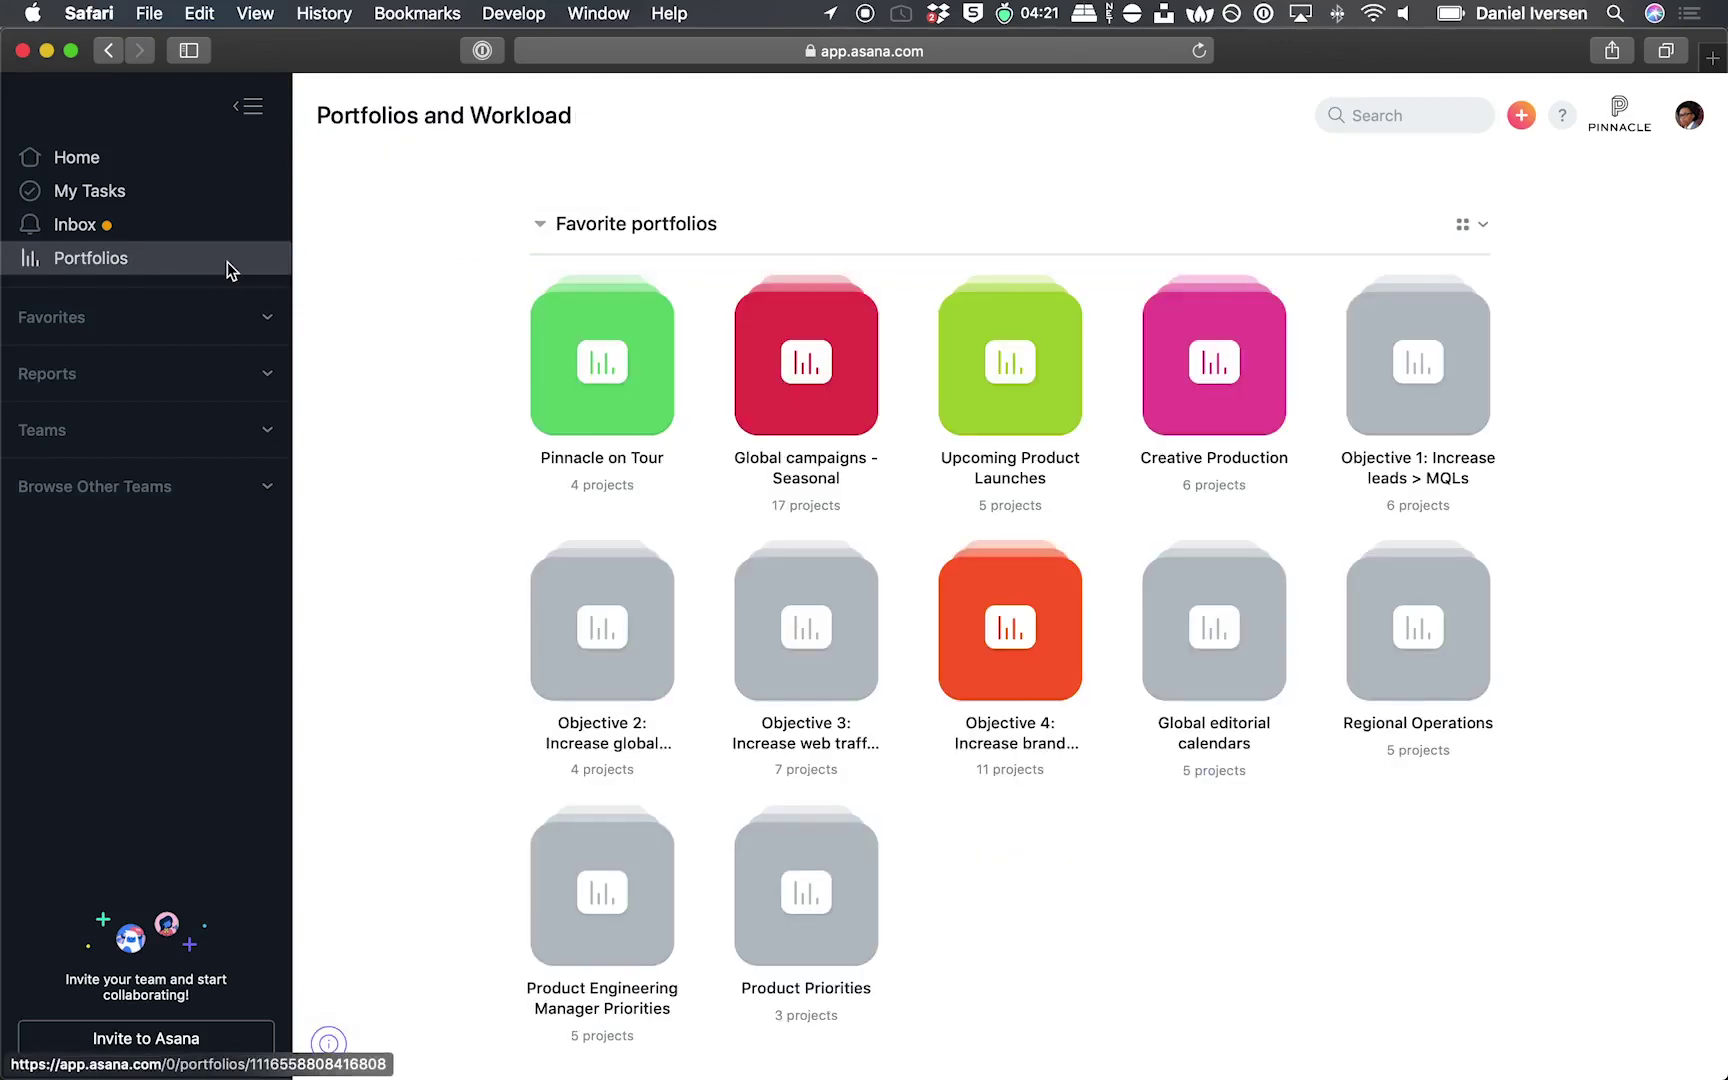
scroll(608, 416, down, 10)
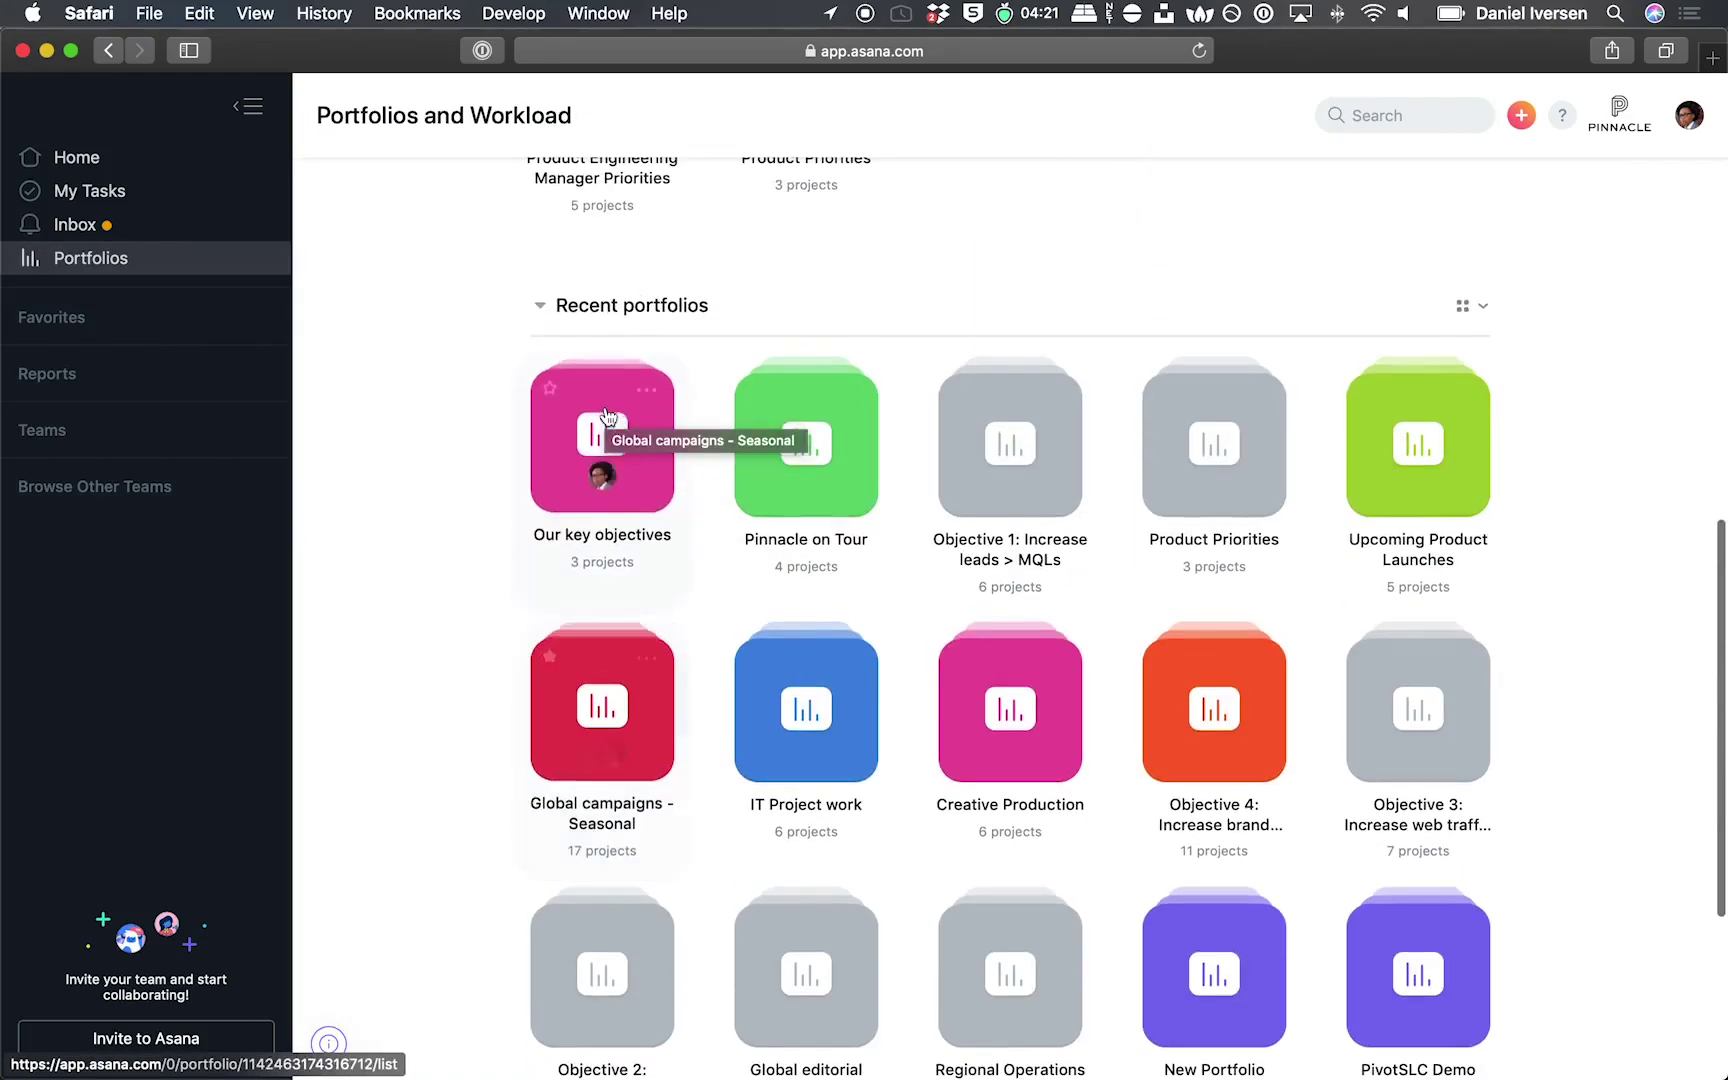
click(549, 387)
scroll(556, 390, up, 2)
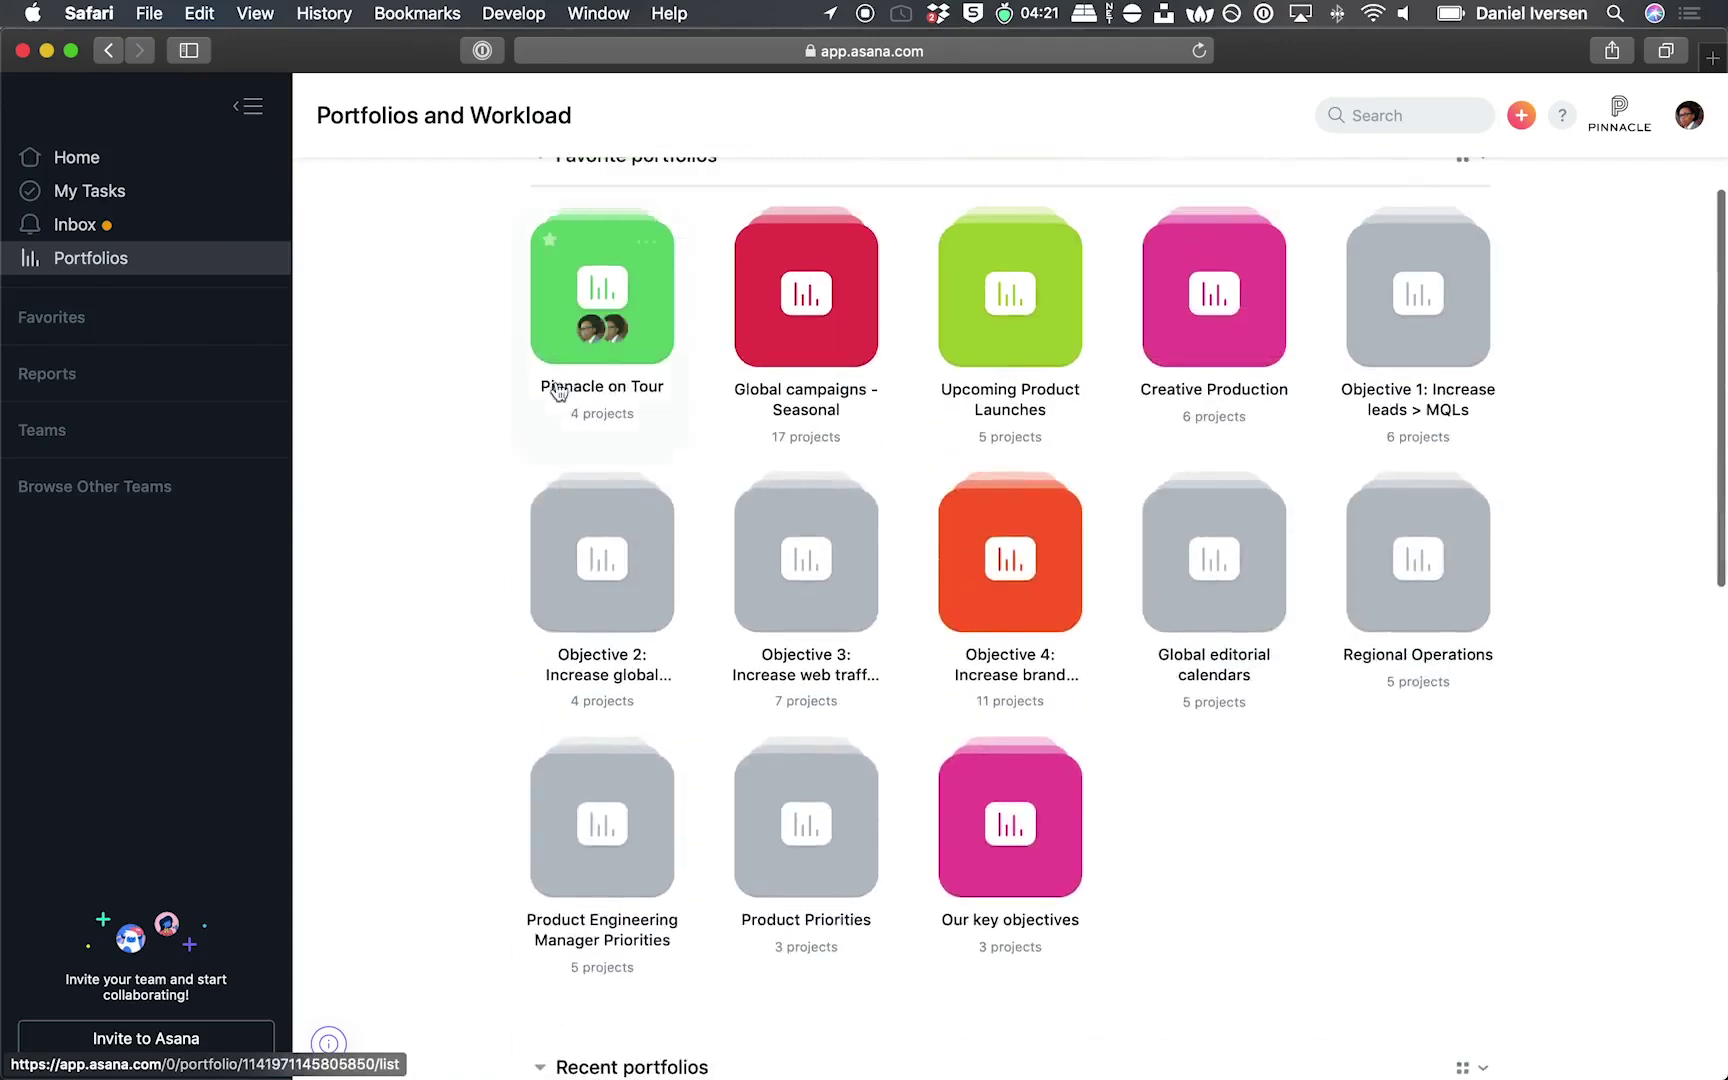
click(952, 762)
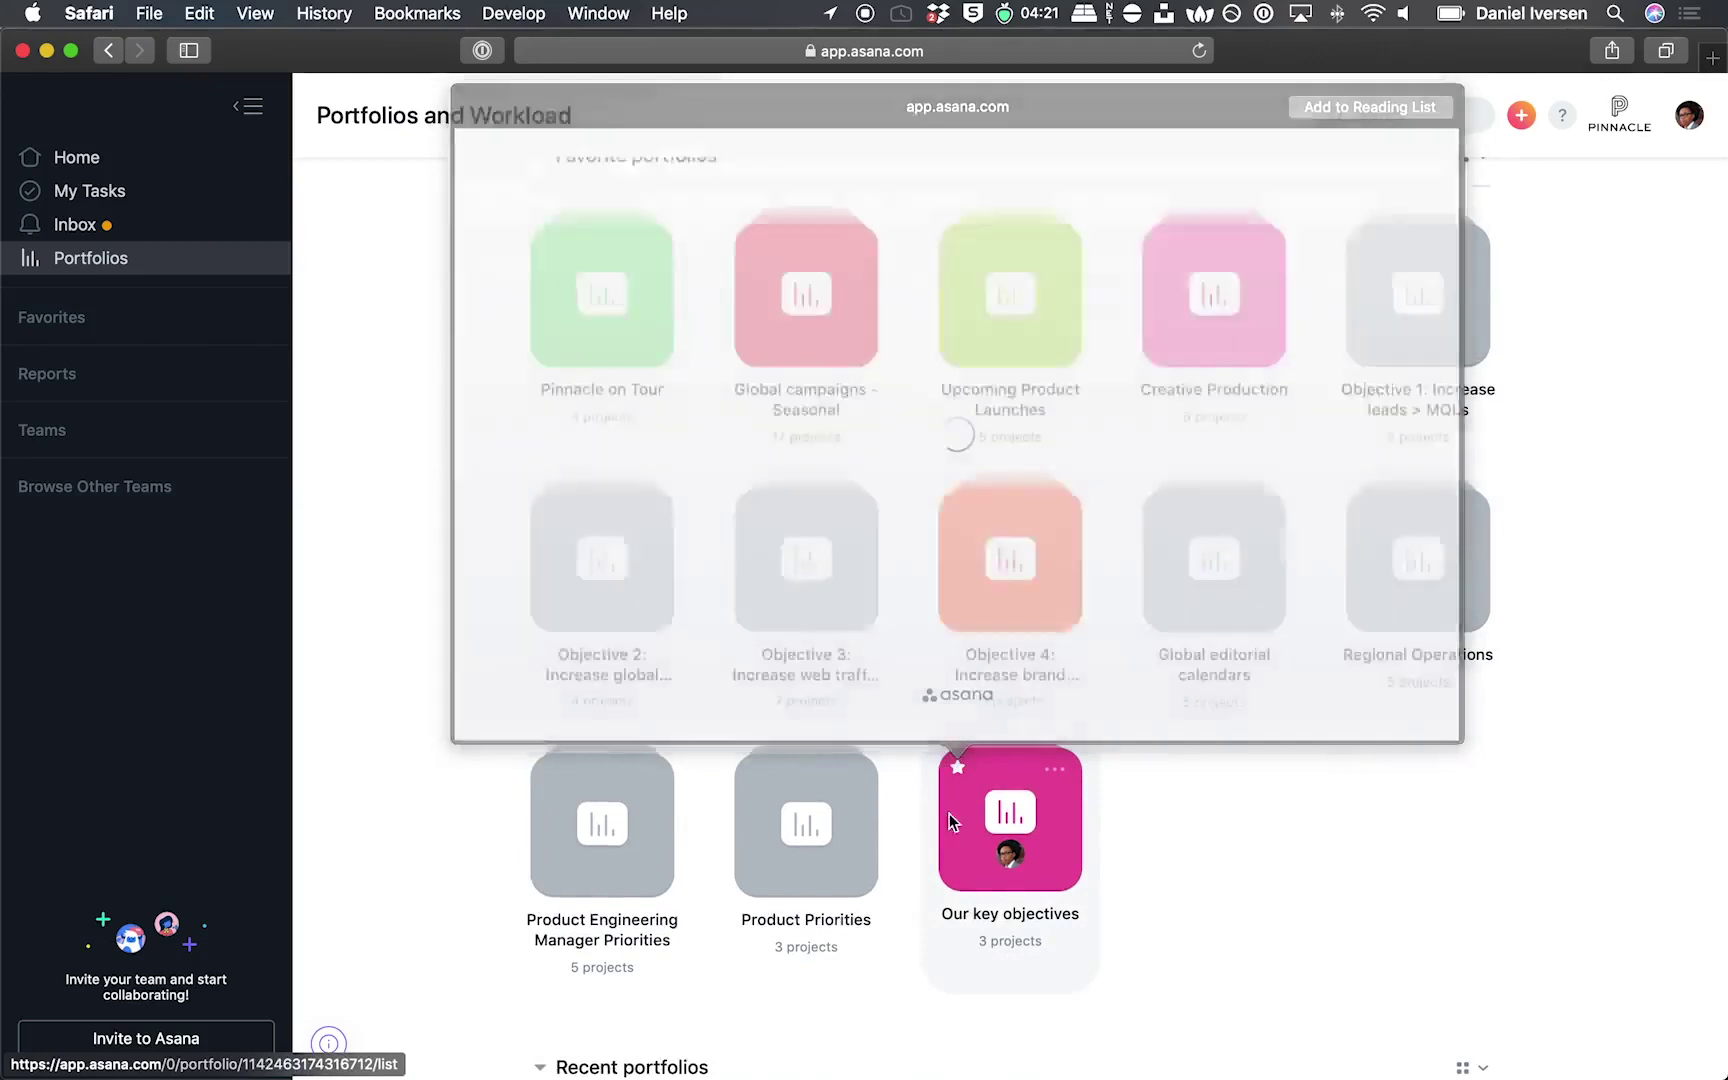
click(949, 815)
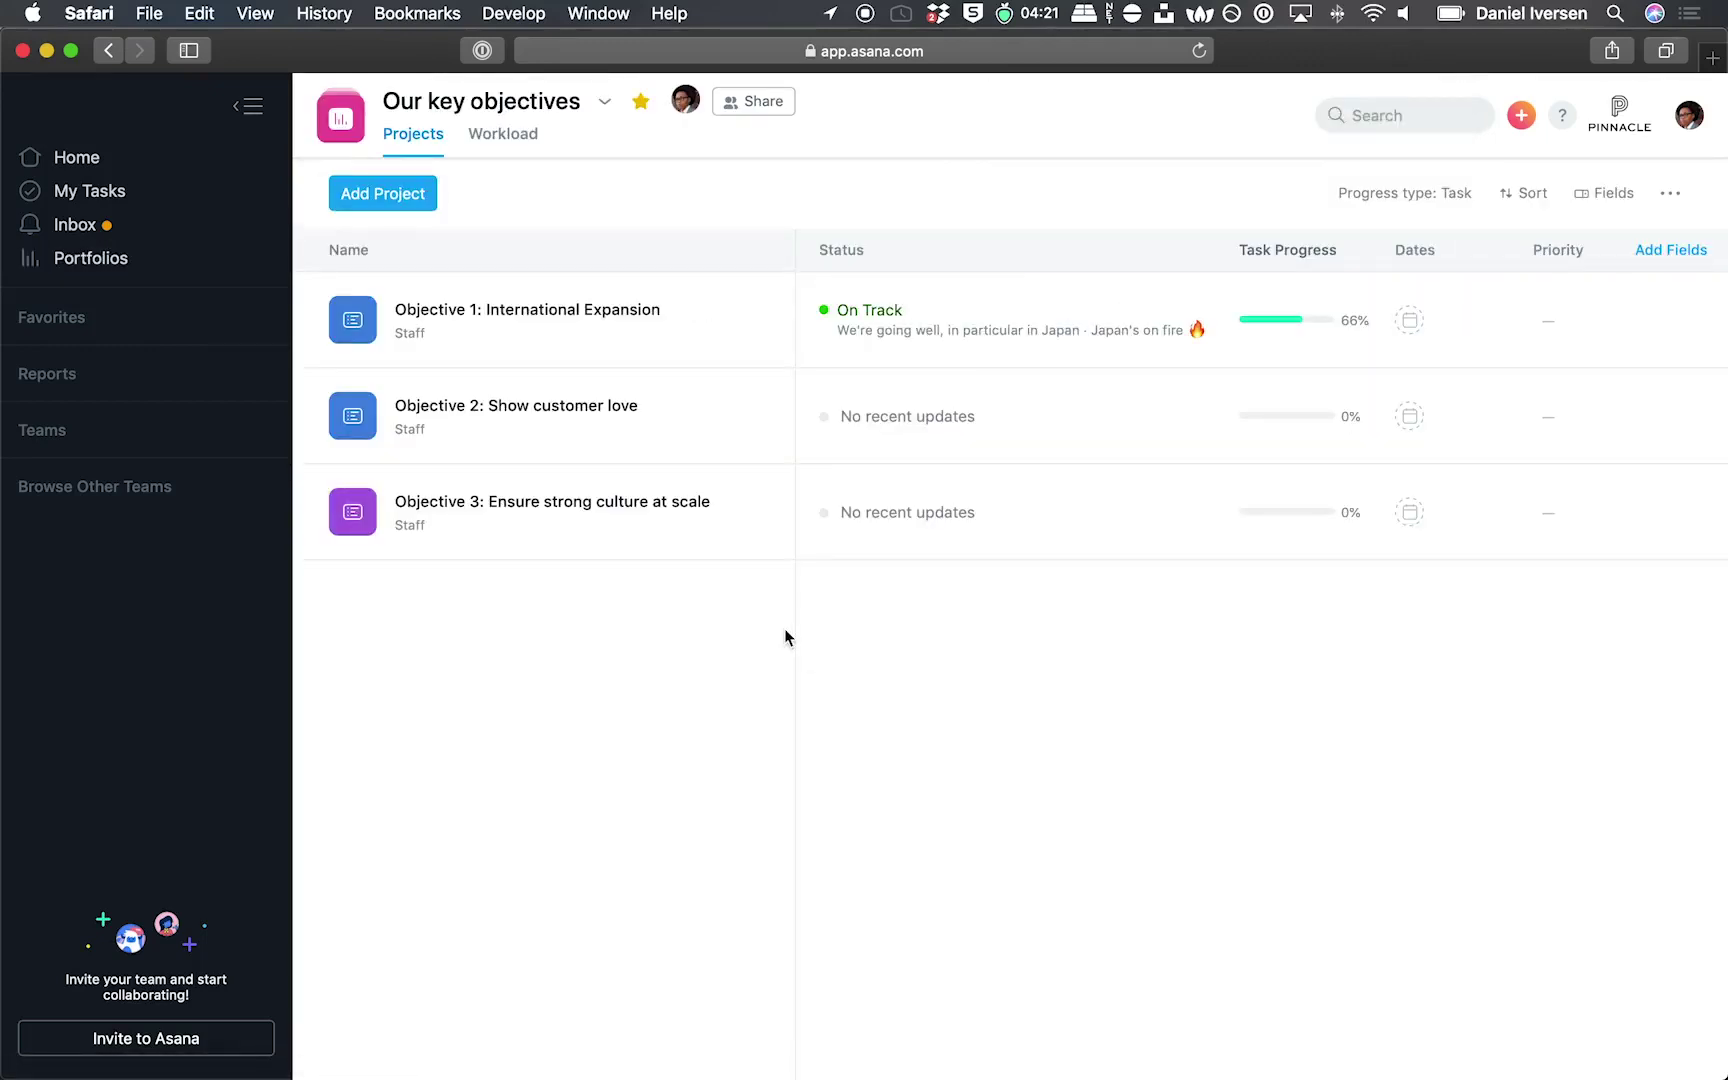
In Objective 2, complete Run Customer Appreciation Event, show all tasks, and save that layout as default
click(628, 423)
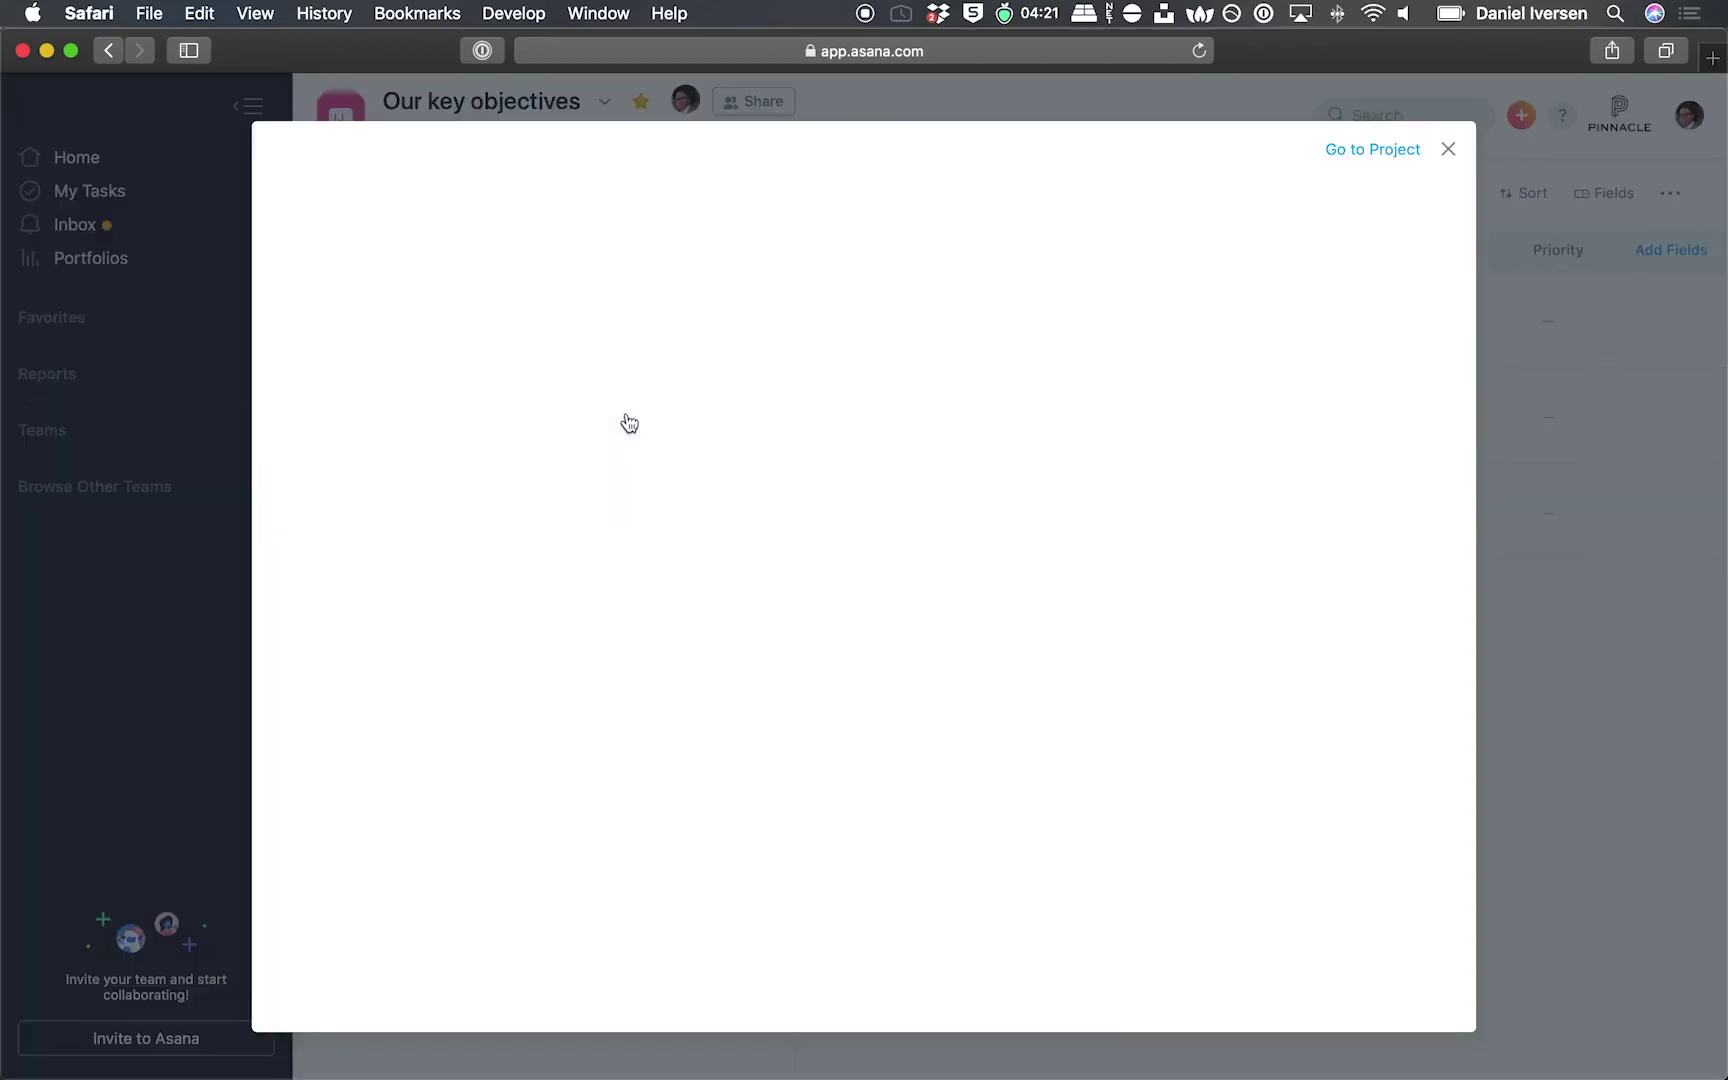
click(1372, 149)
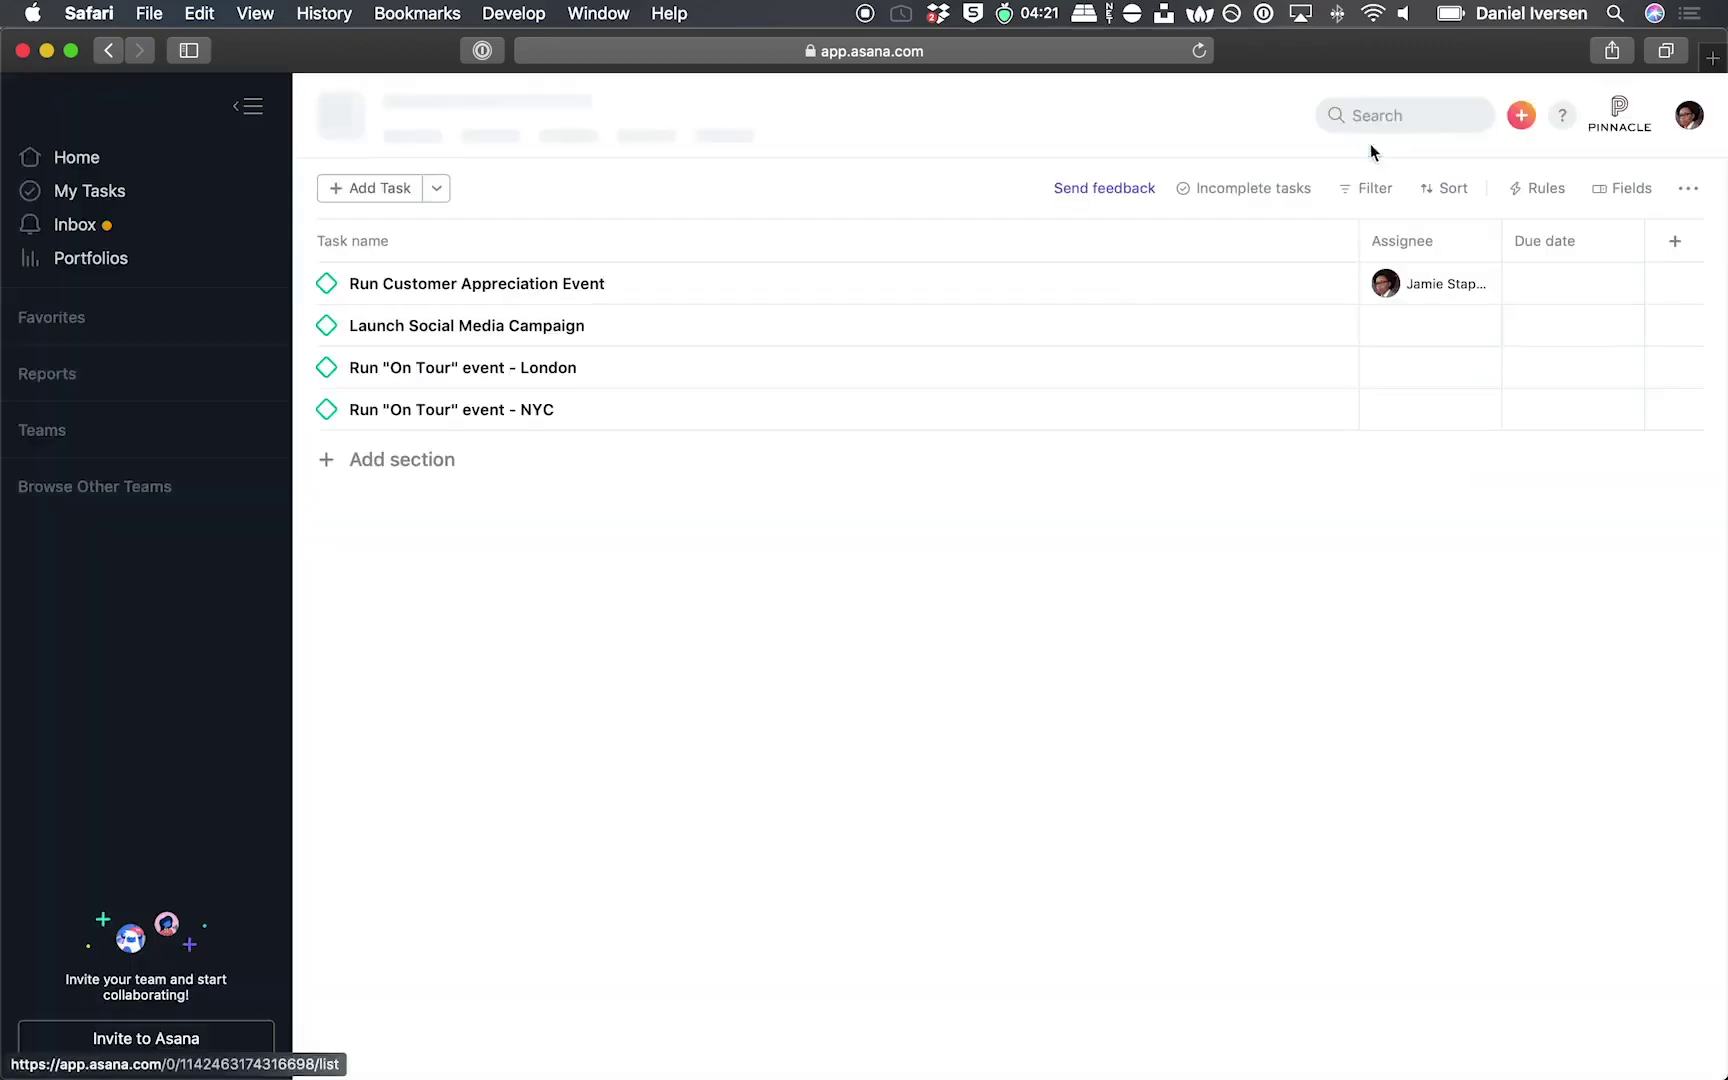
click(326, 283)
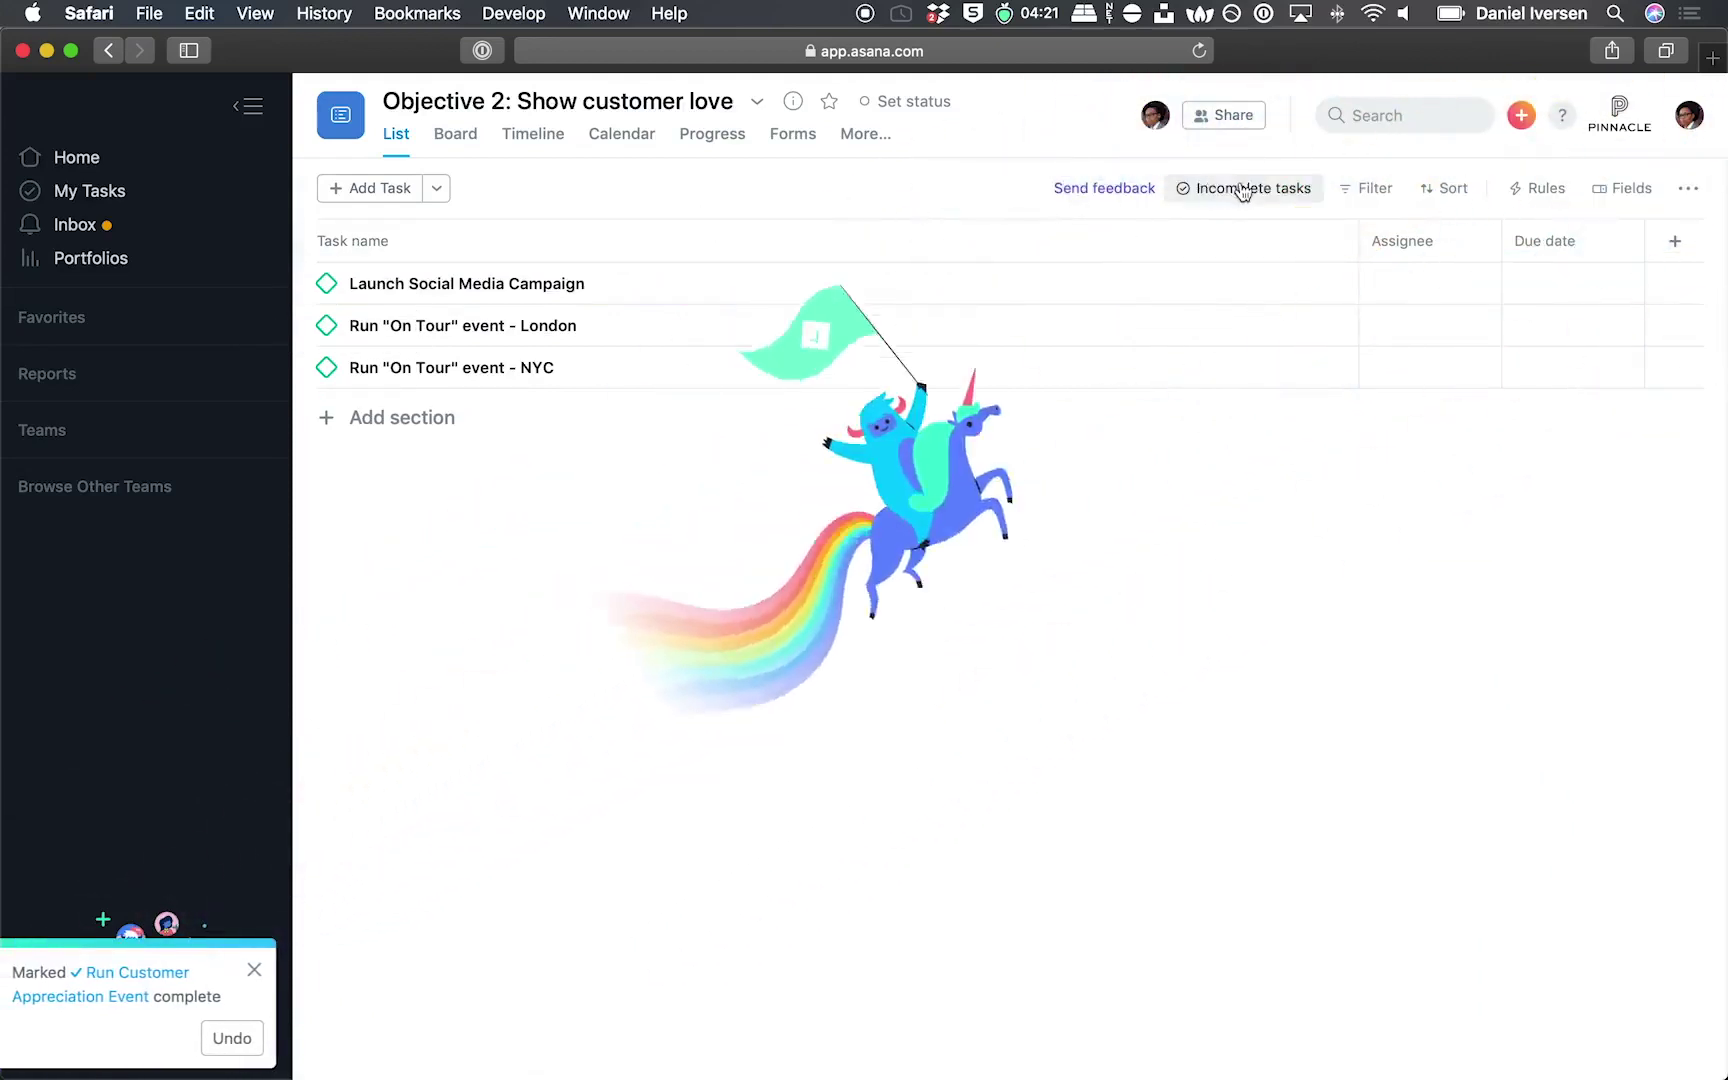
click(1243, 188)
click(1217, 296)
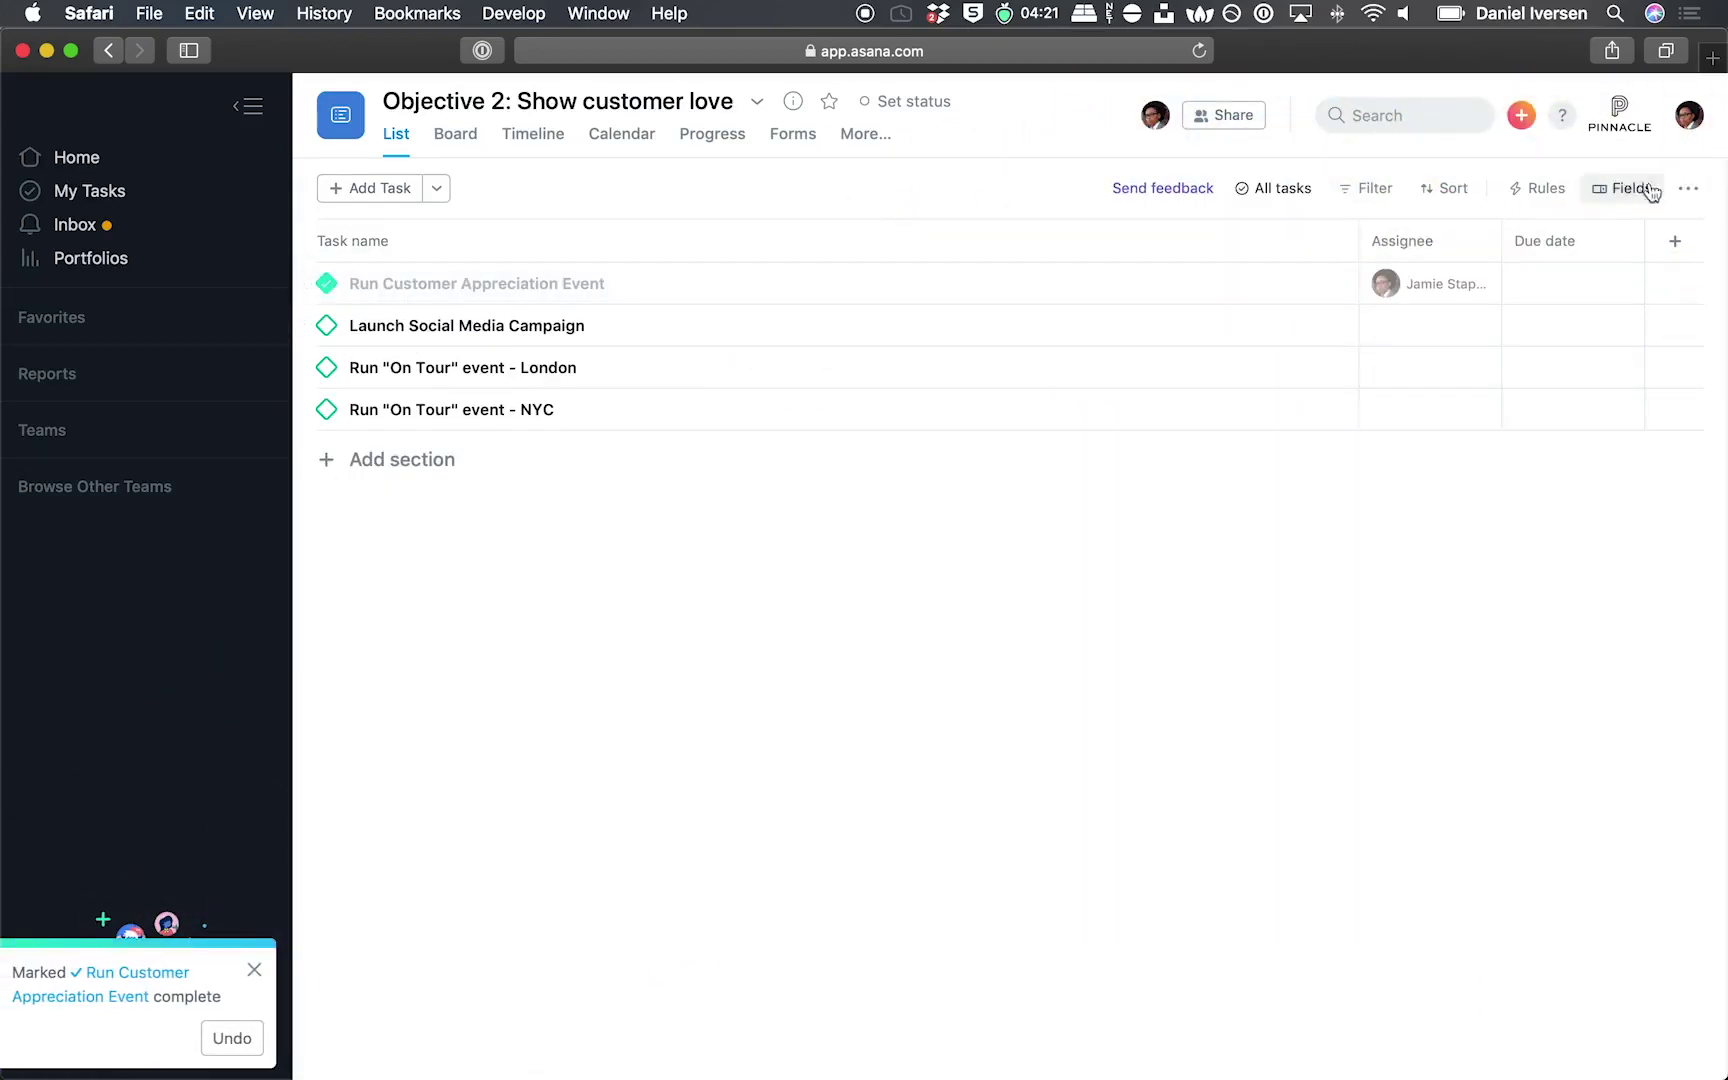
click(1688, 188)
click(1652, 229)
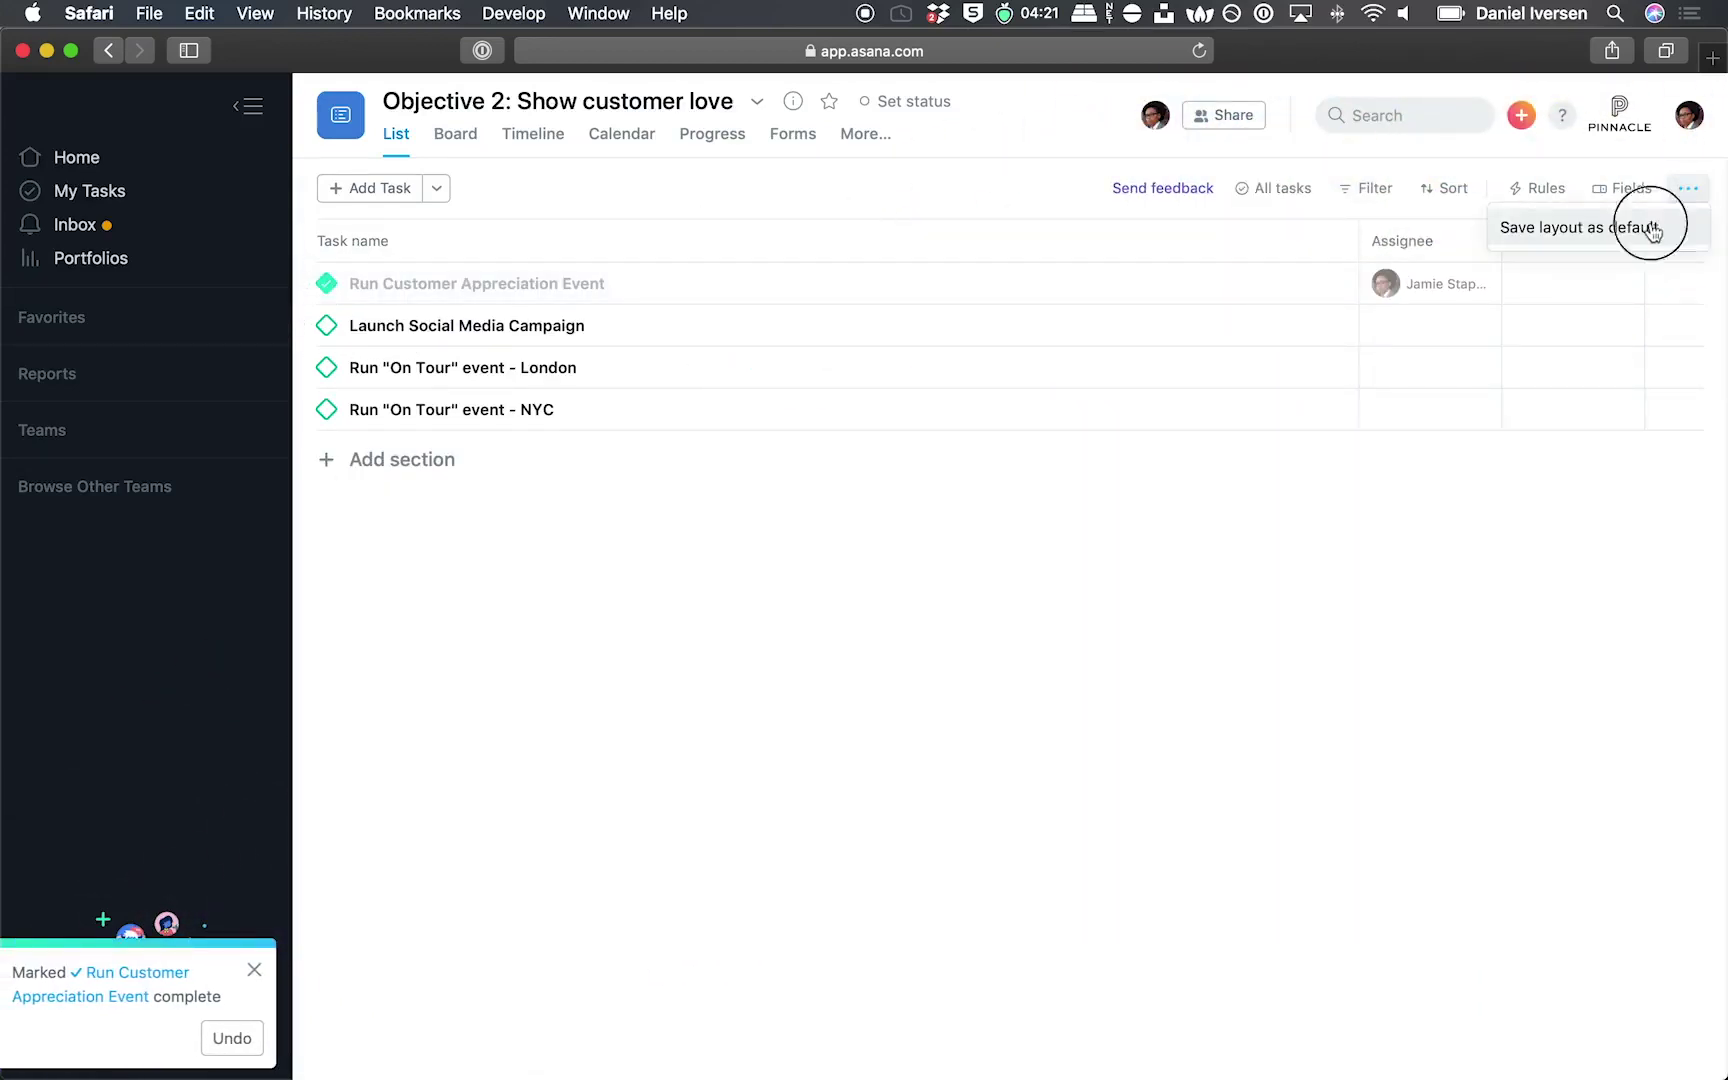
Post an At Risk update titled 'Need more customer events', saying more events are needed to move the needle
click(703, 144)
click(587, 337)
text(Need more customer events)
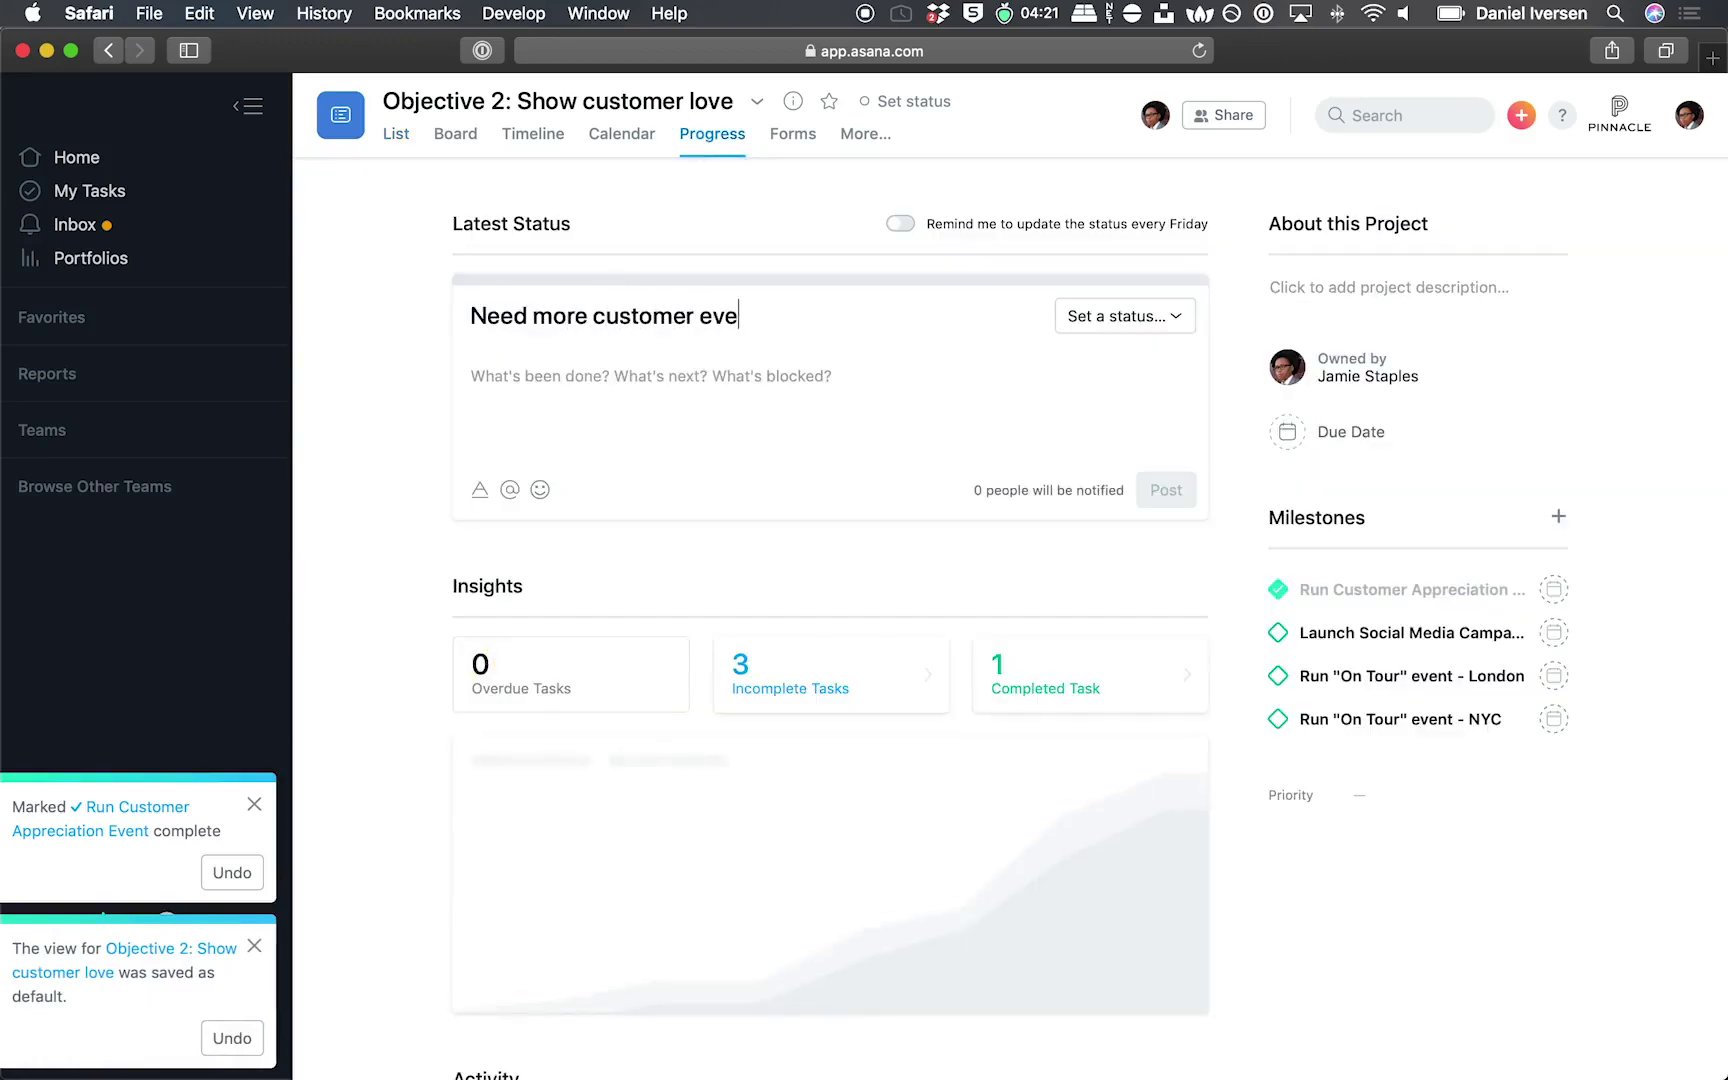
click(610, 380)
text(We re)
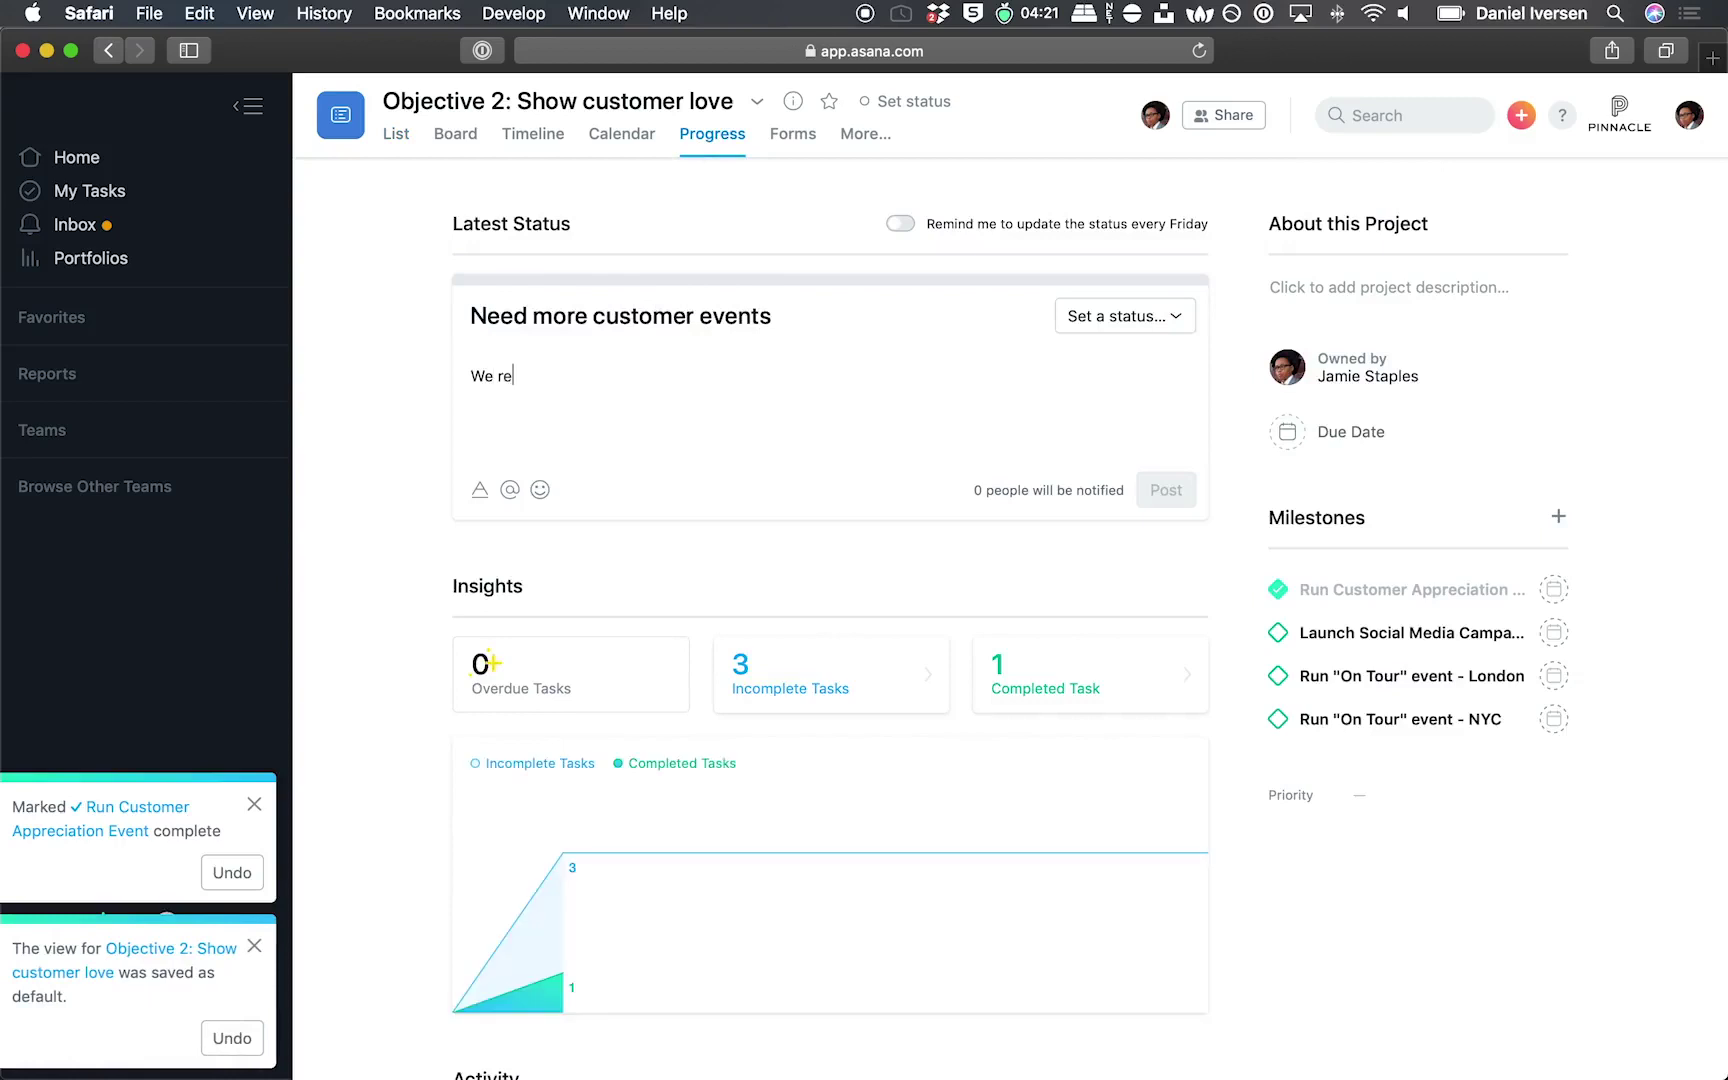
text(ally need more ev)
text(ents to move the needle.)
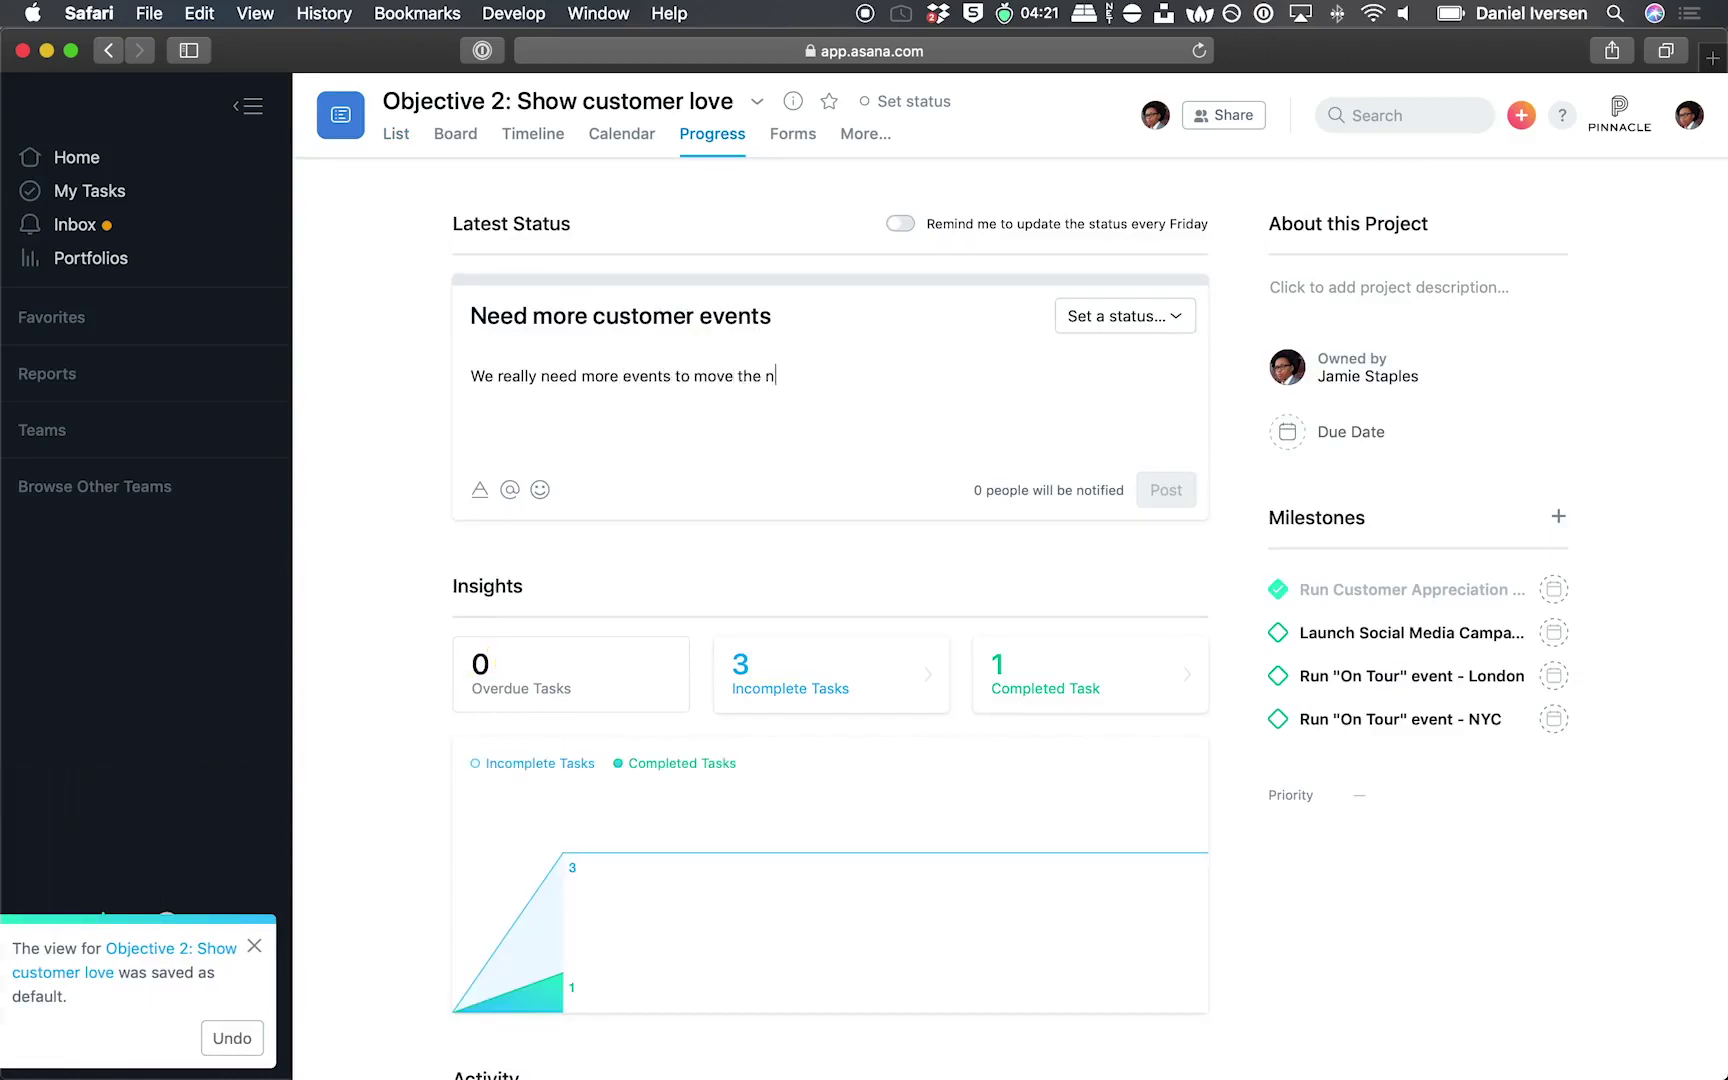
click(1120, 316)
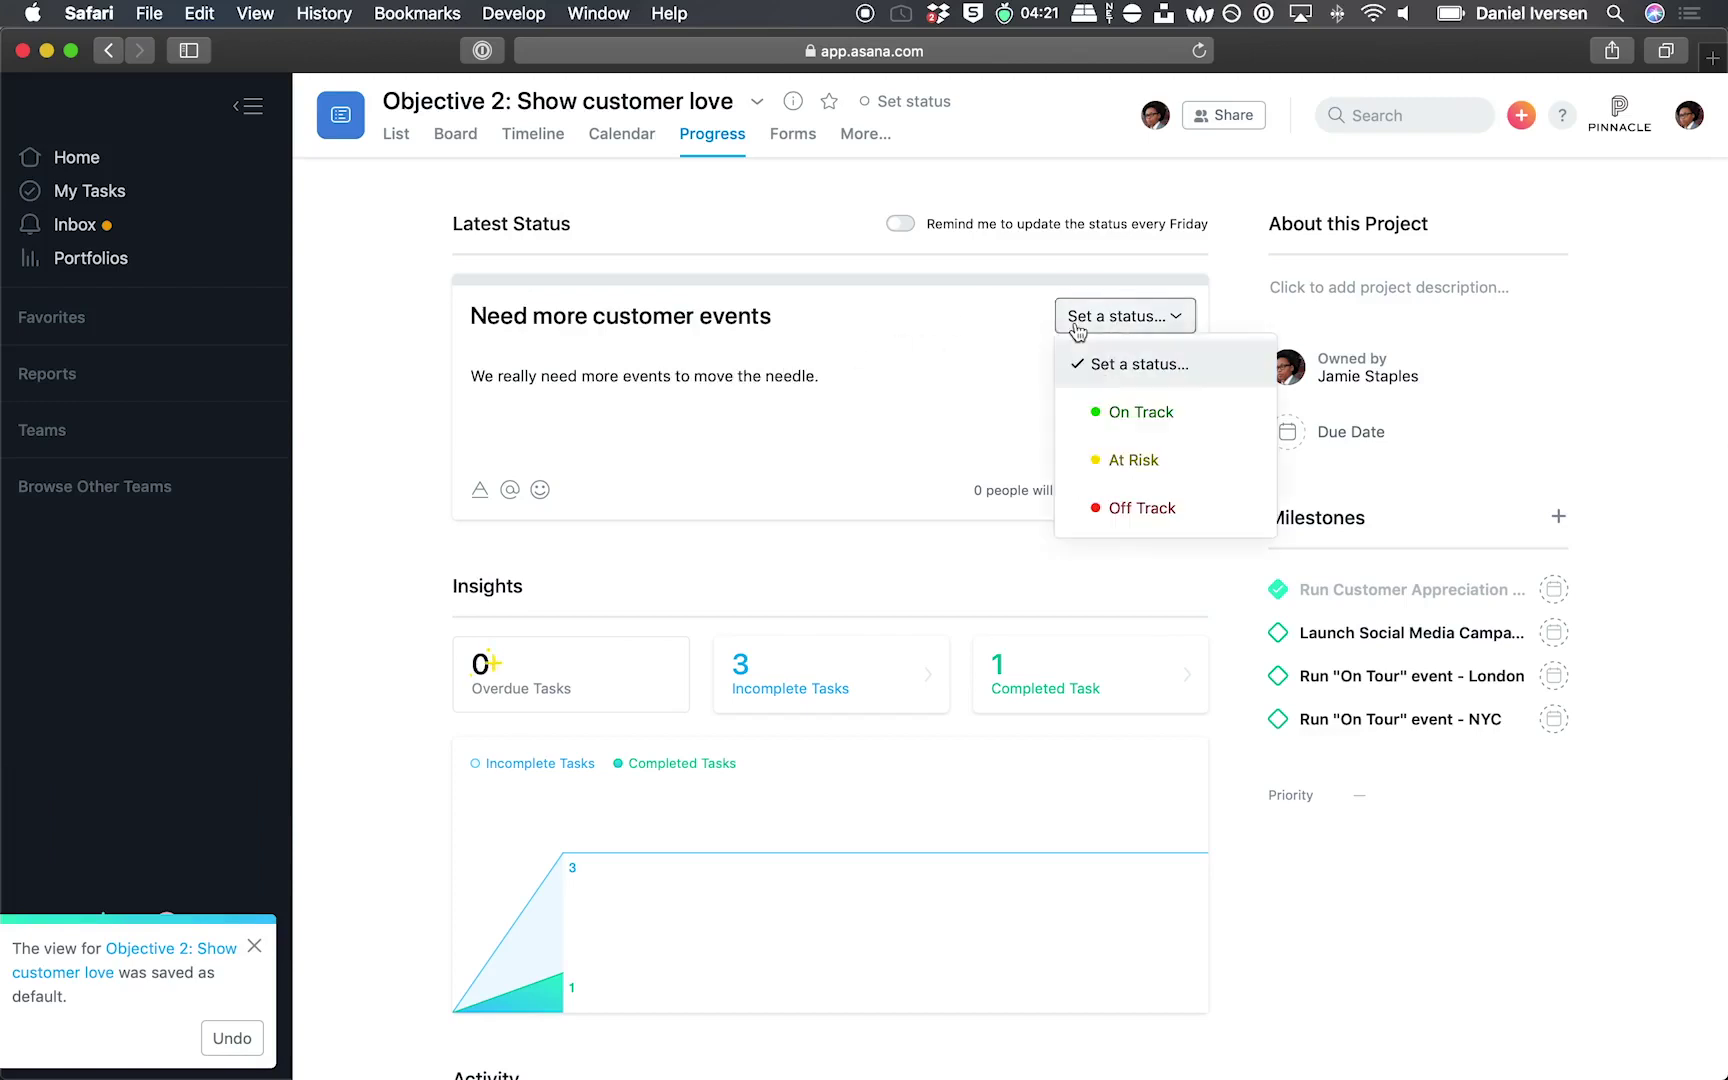
click(1173, 466)
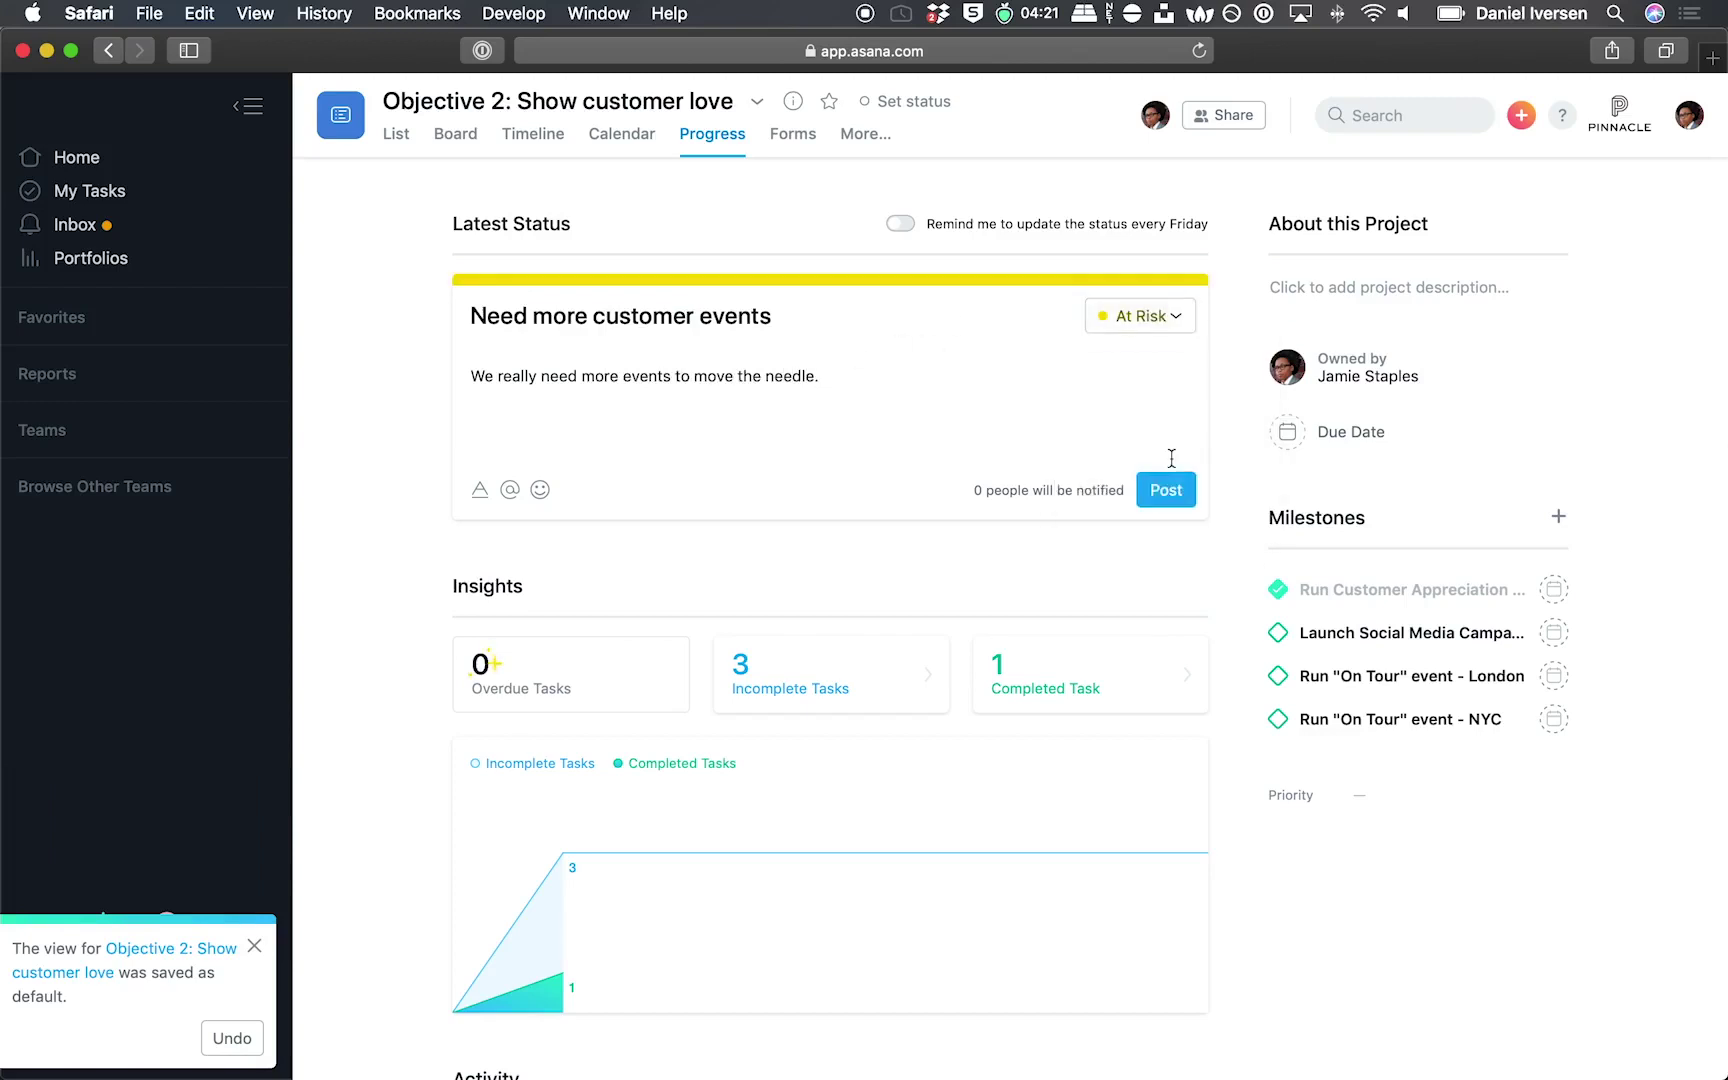
click(1166, 489)
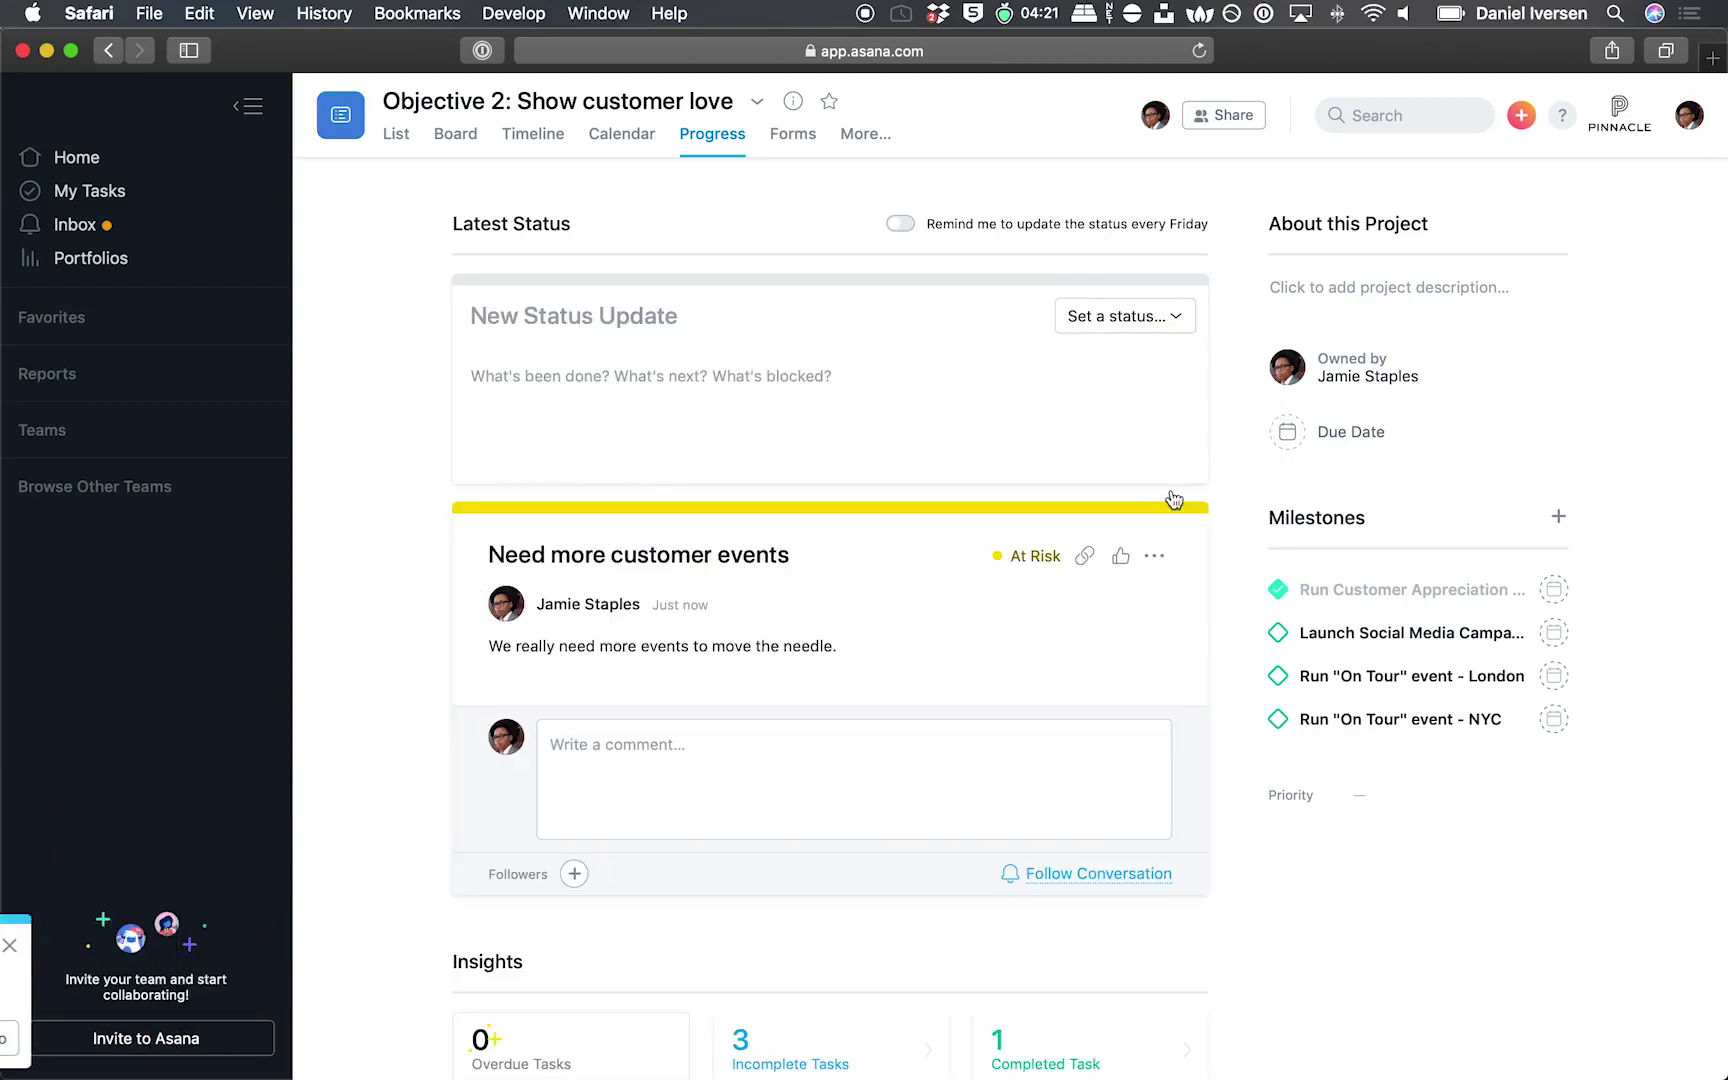
Open Our key objectives from Portfolios and switch its Progress type from tasks to Milestone
click(135, 260)
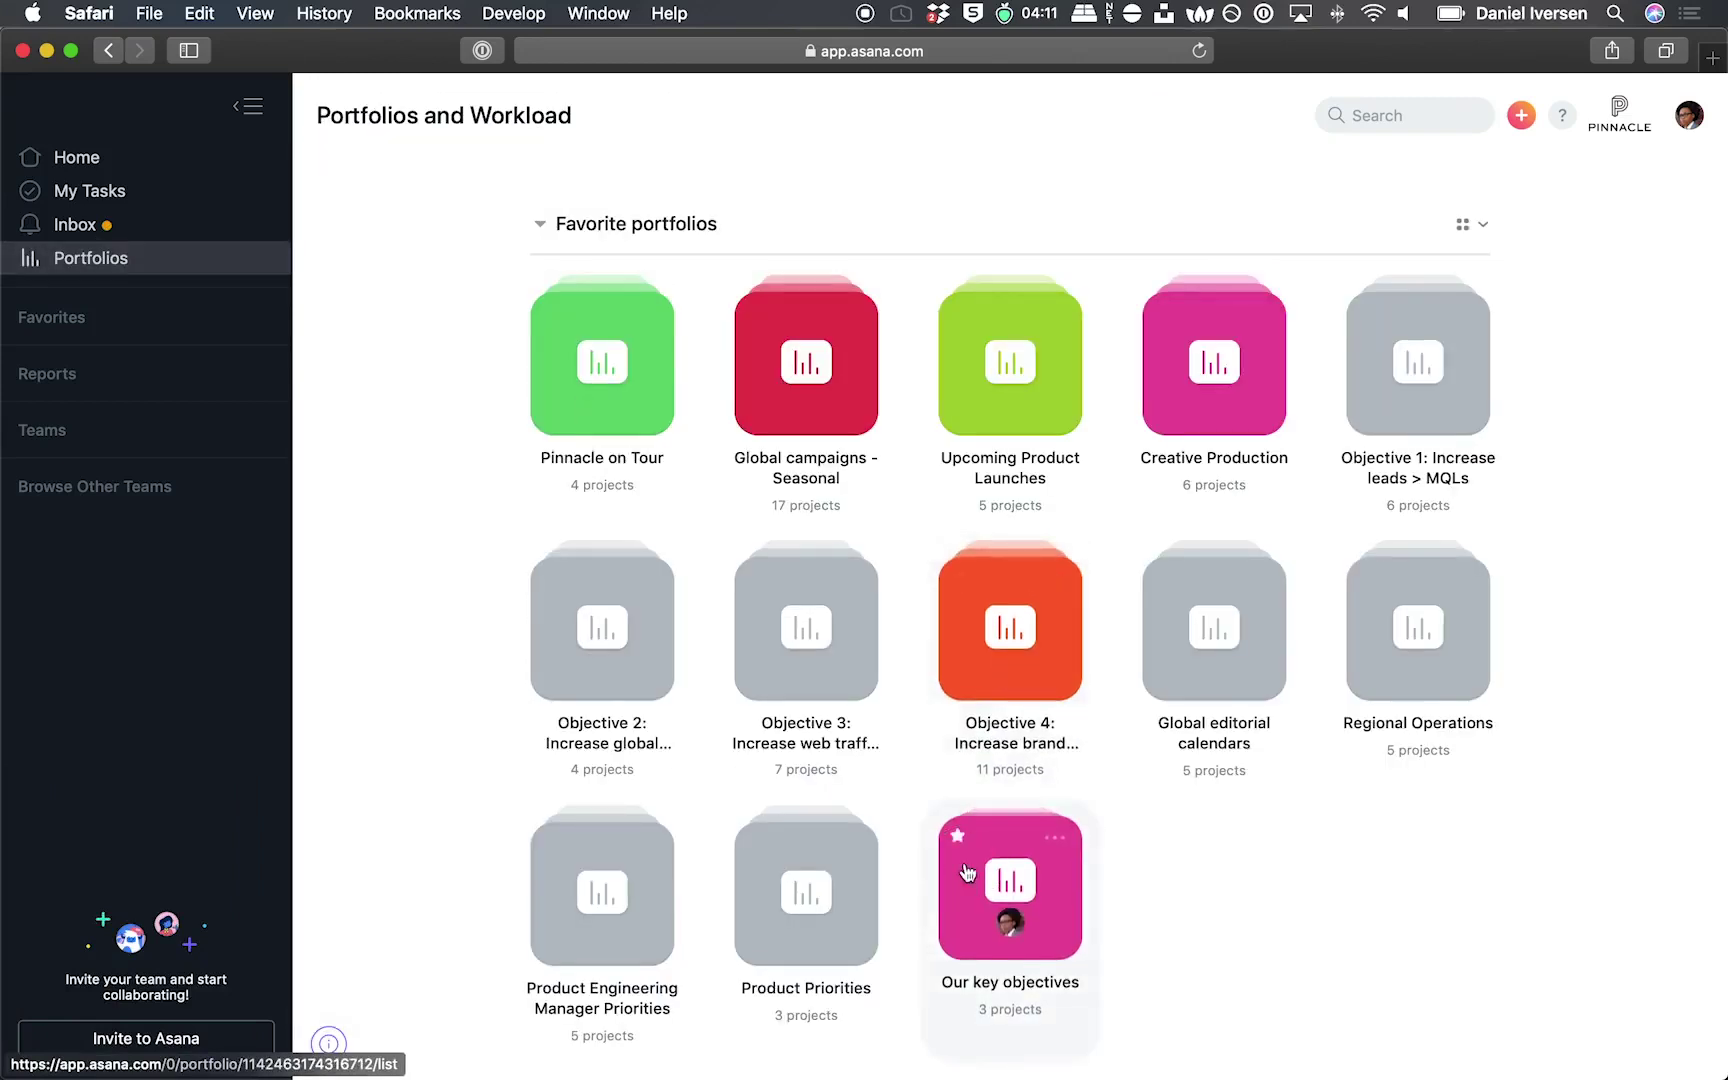
click(990, 863)
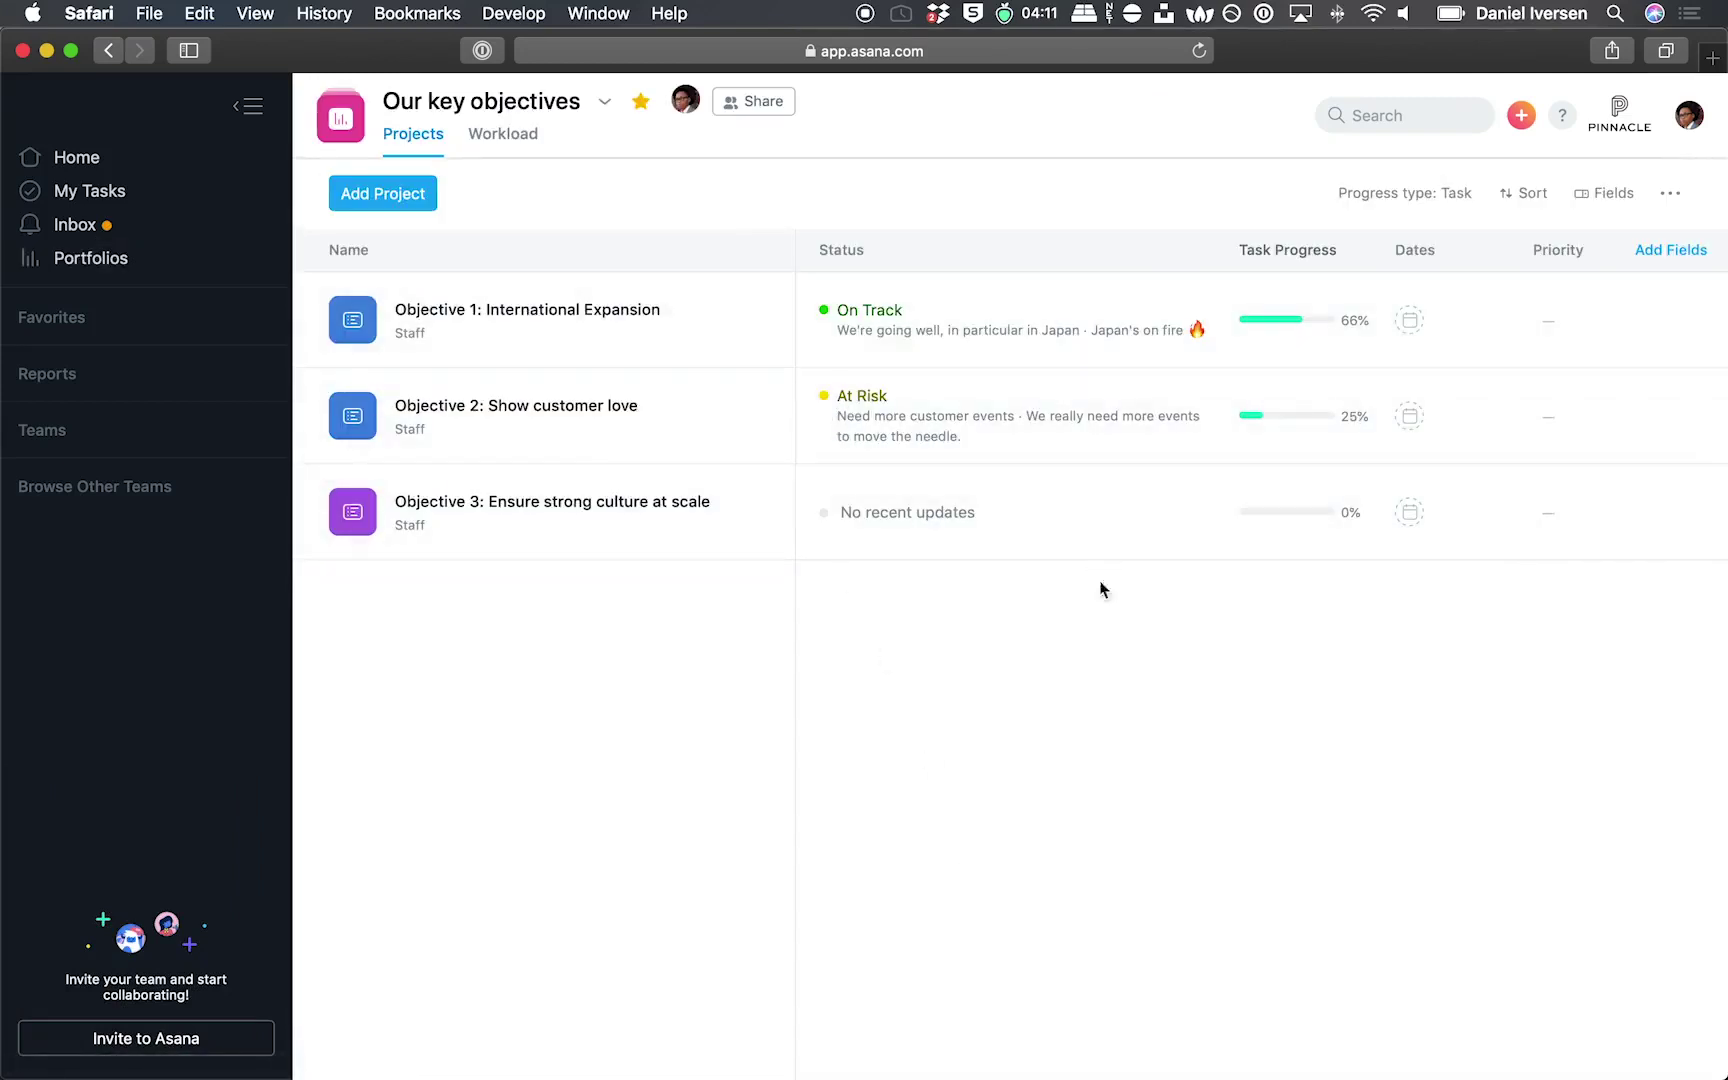
click(1391, 200)
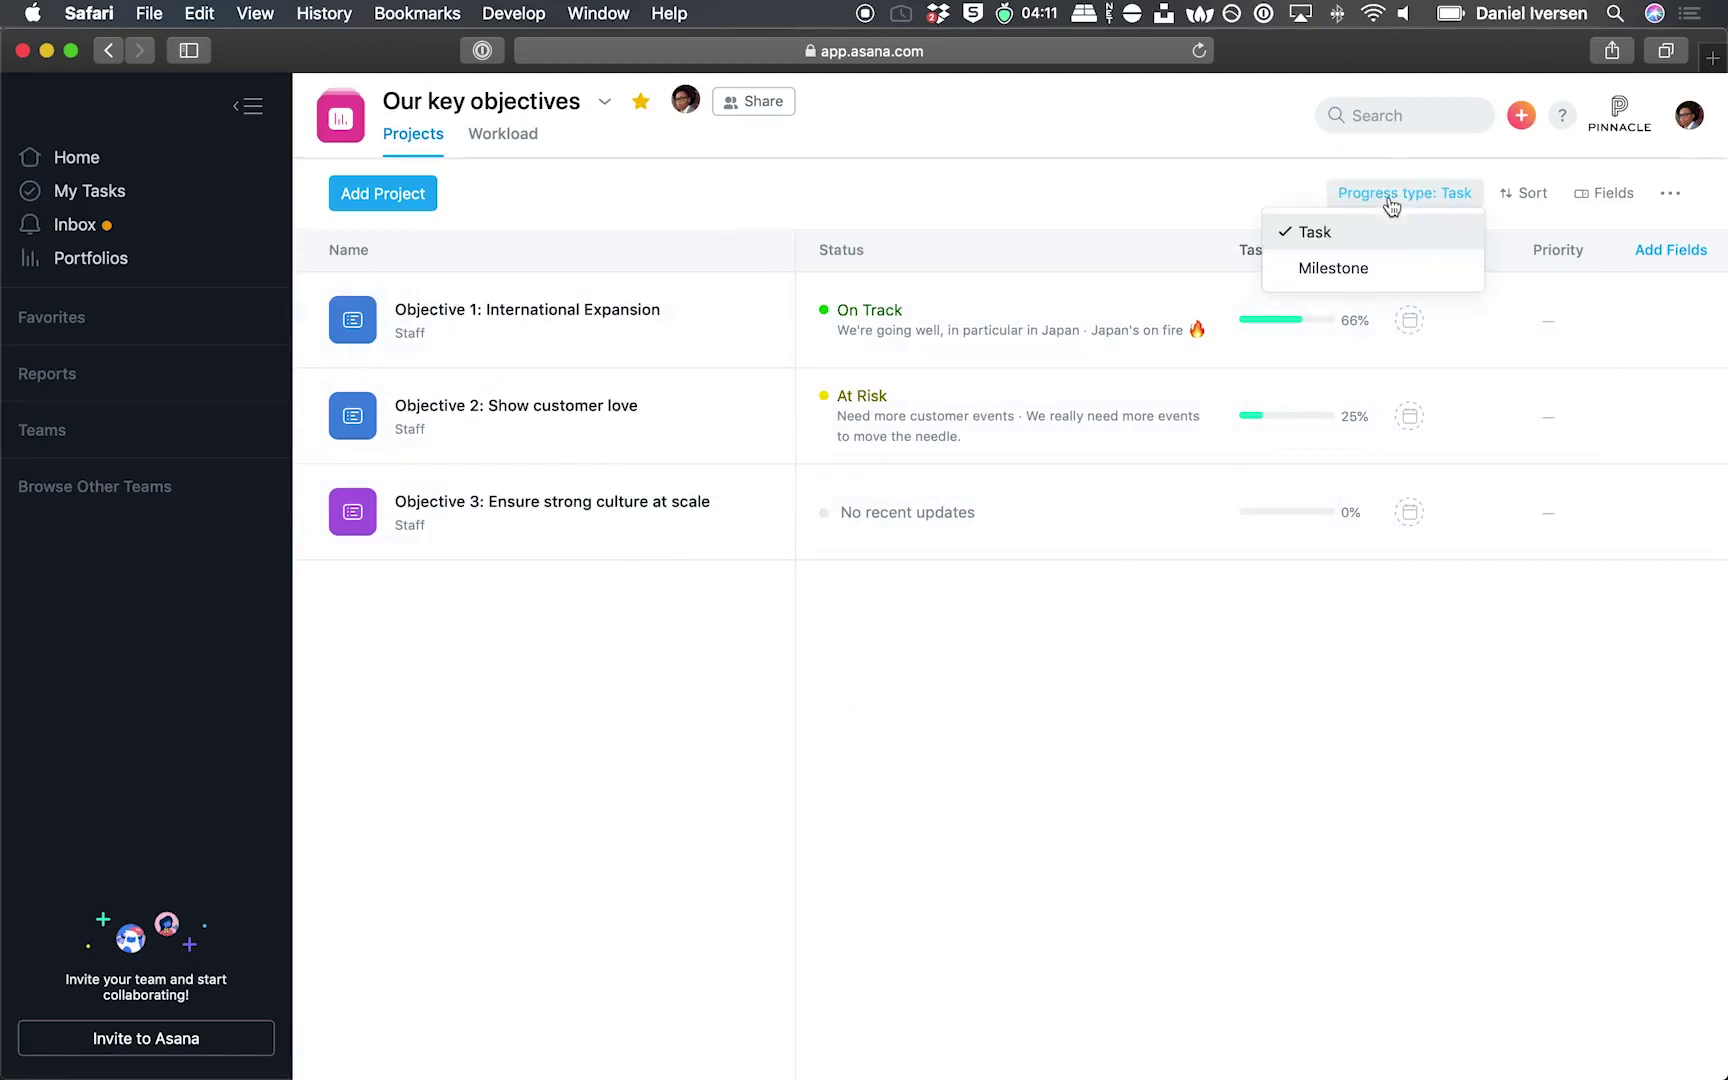
click(1369, 266)
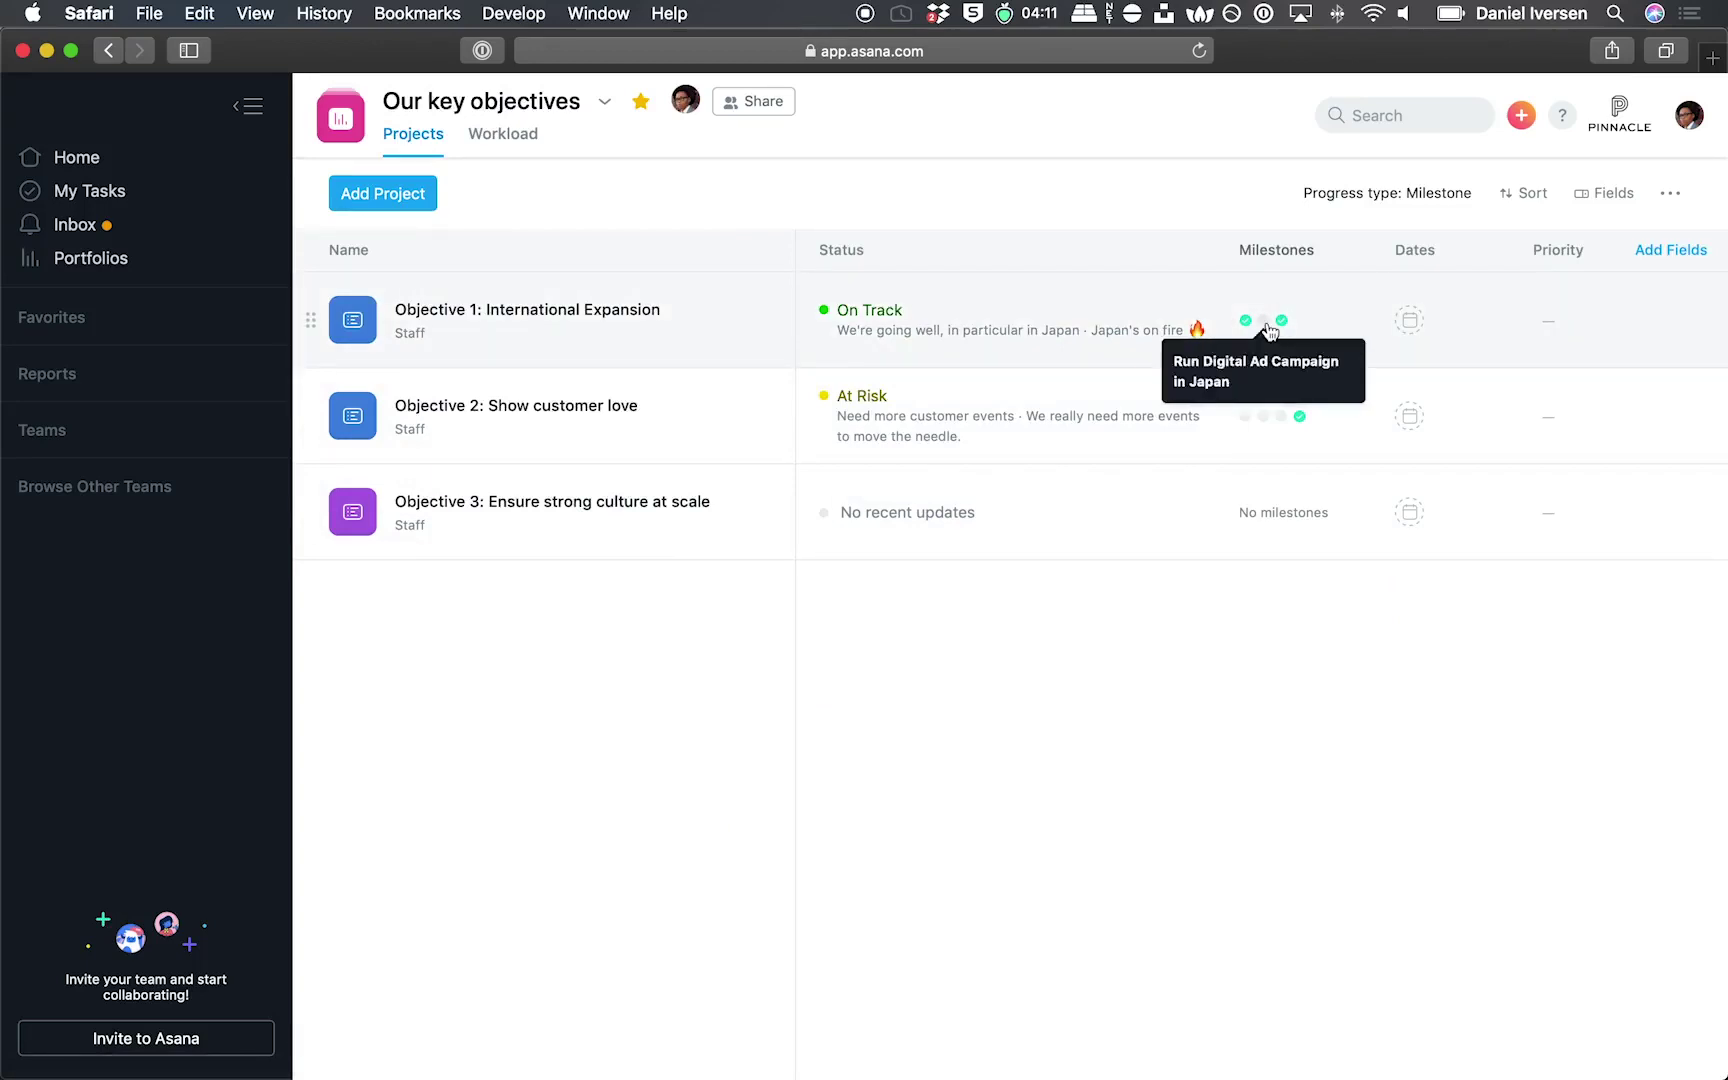
mouse_move(1259, 331)
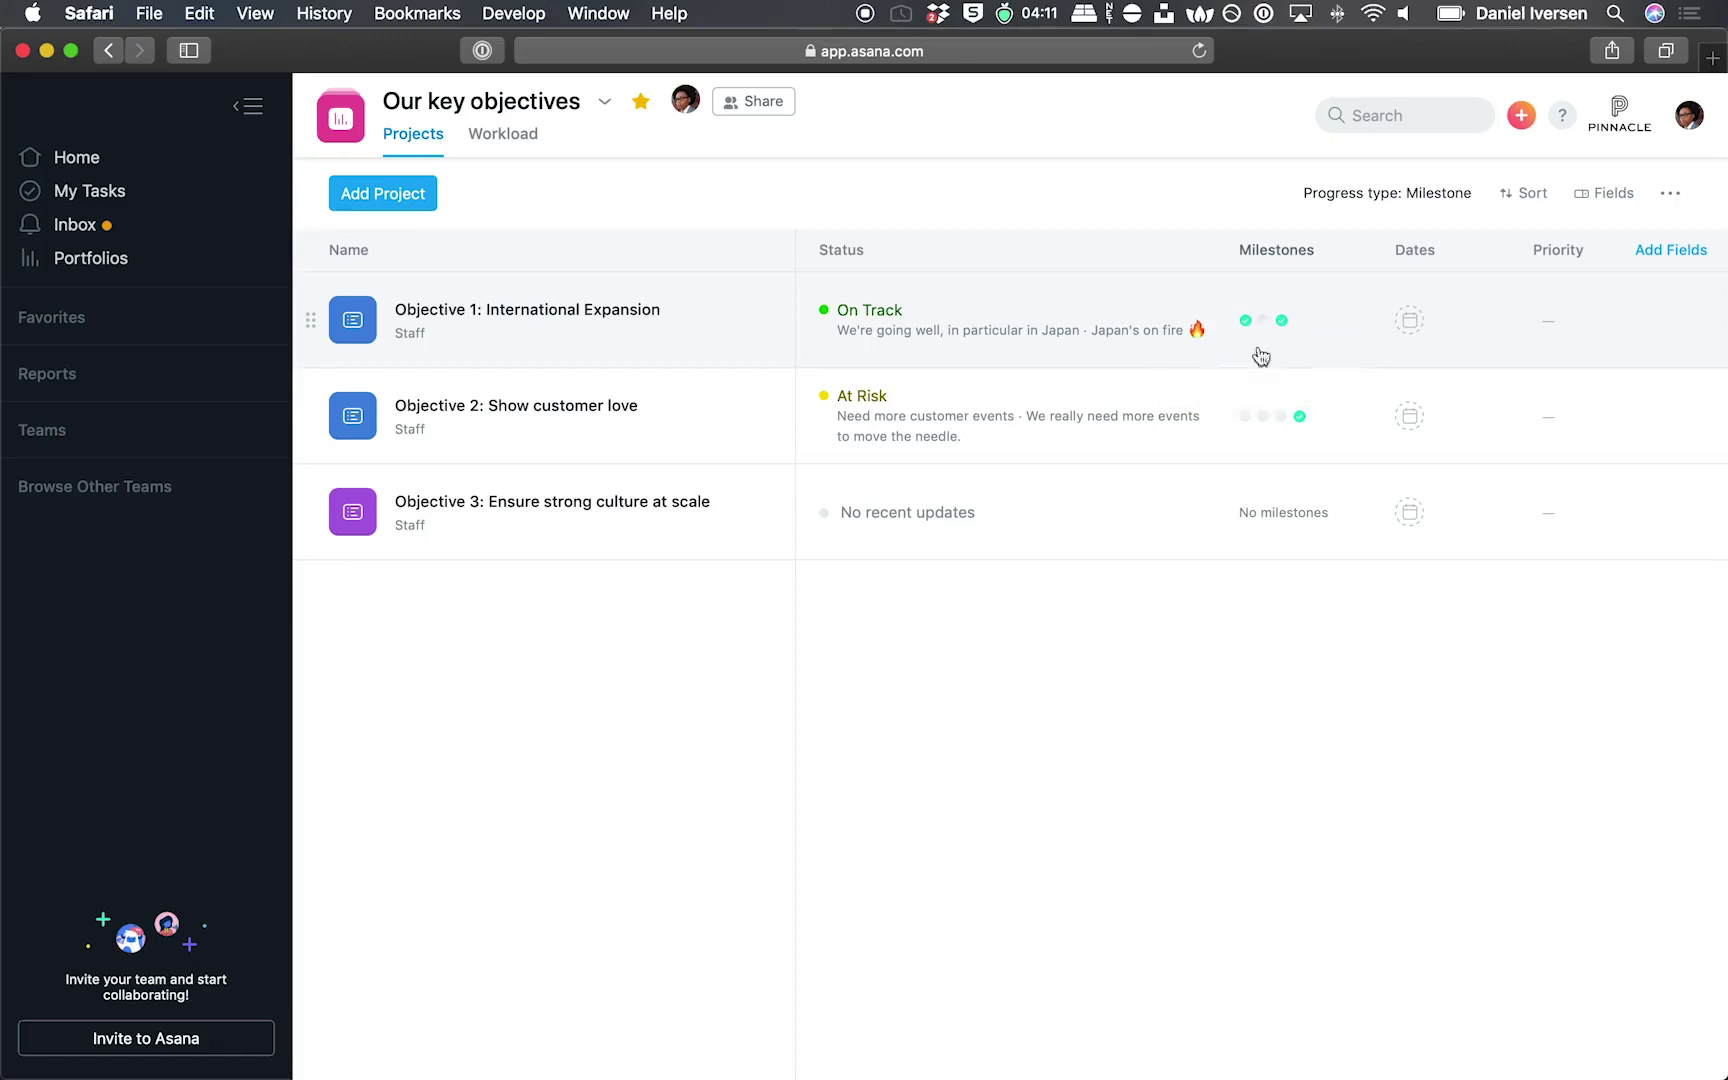
mouse_move(1300, 423)
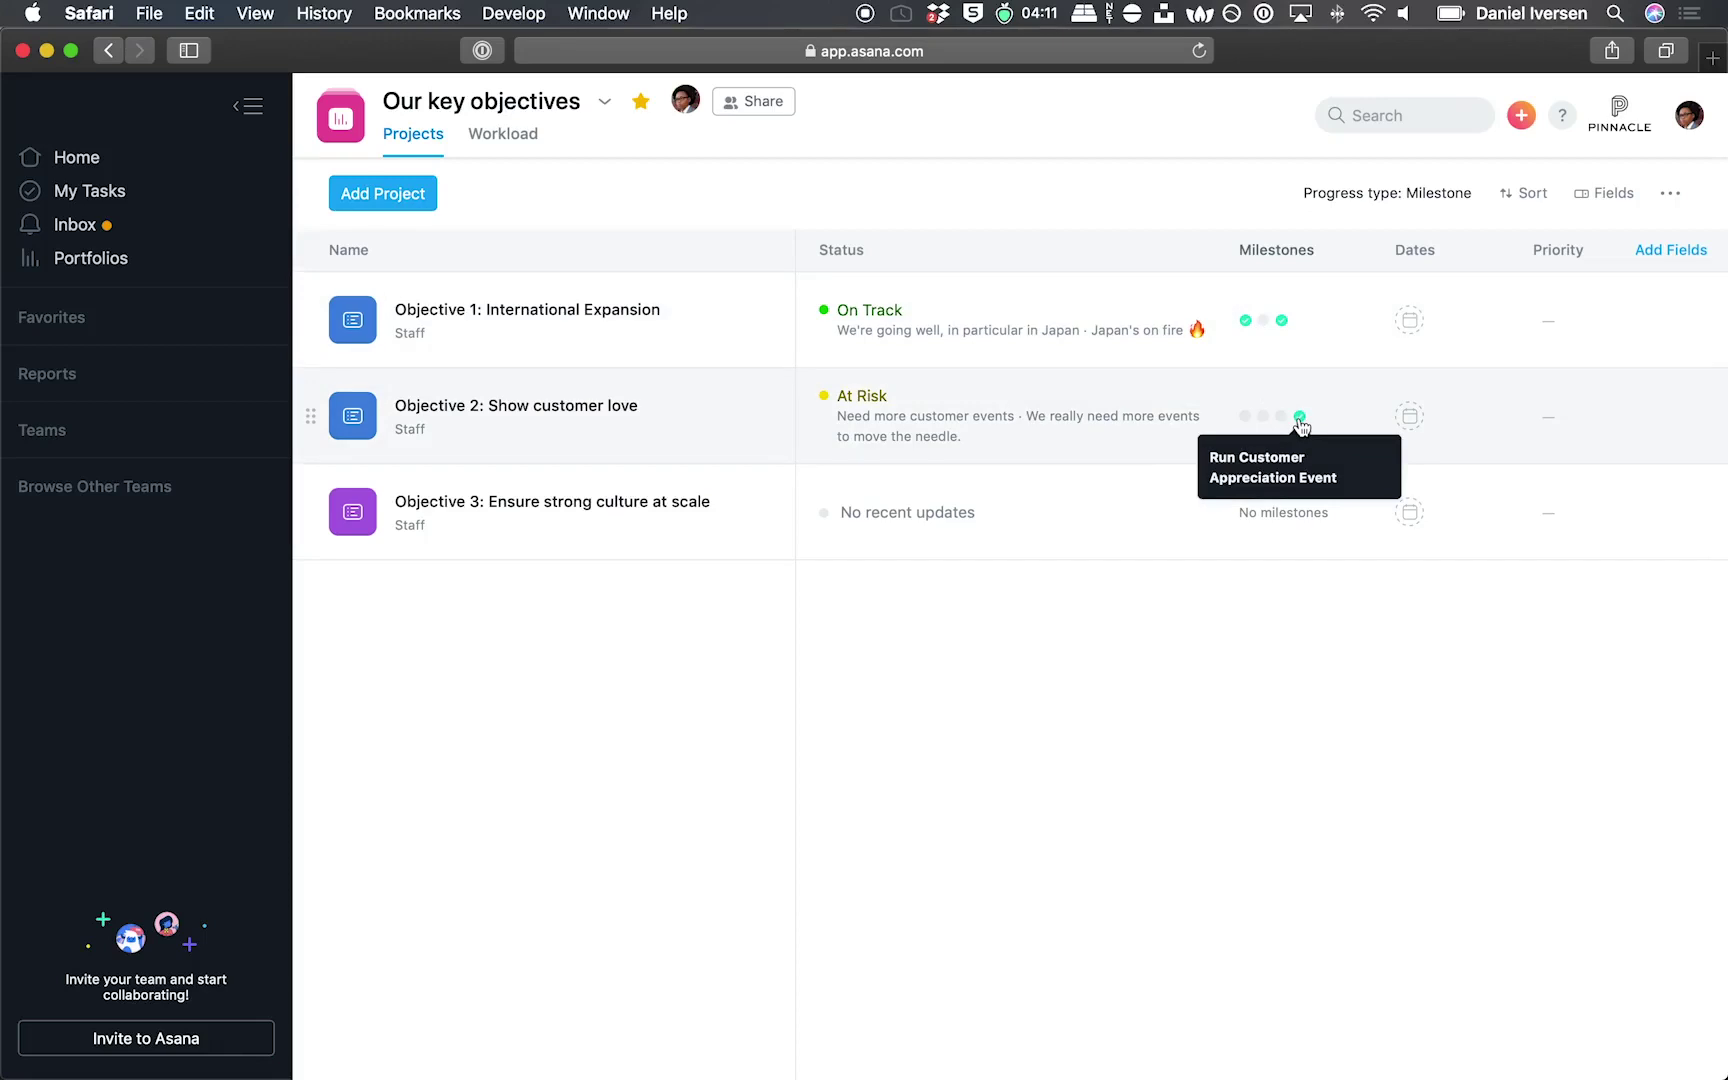
In Objective 2, set the London On Tour milestone due 23 Sep 2019 and NYC due 19 Aug 2019
click(631, 412)
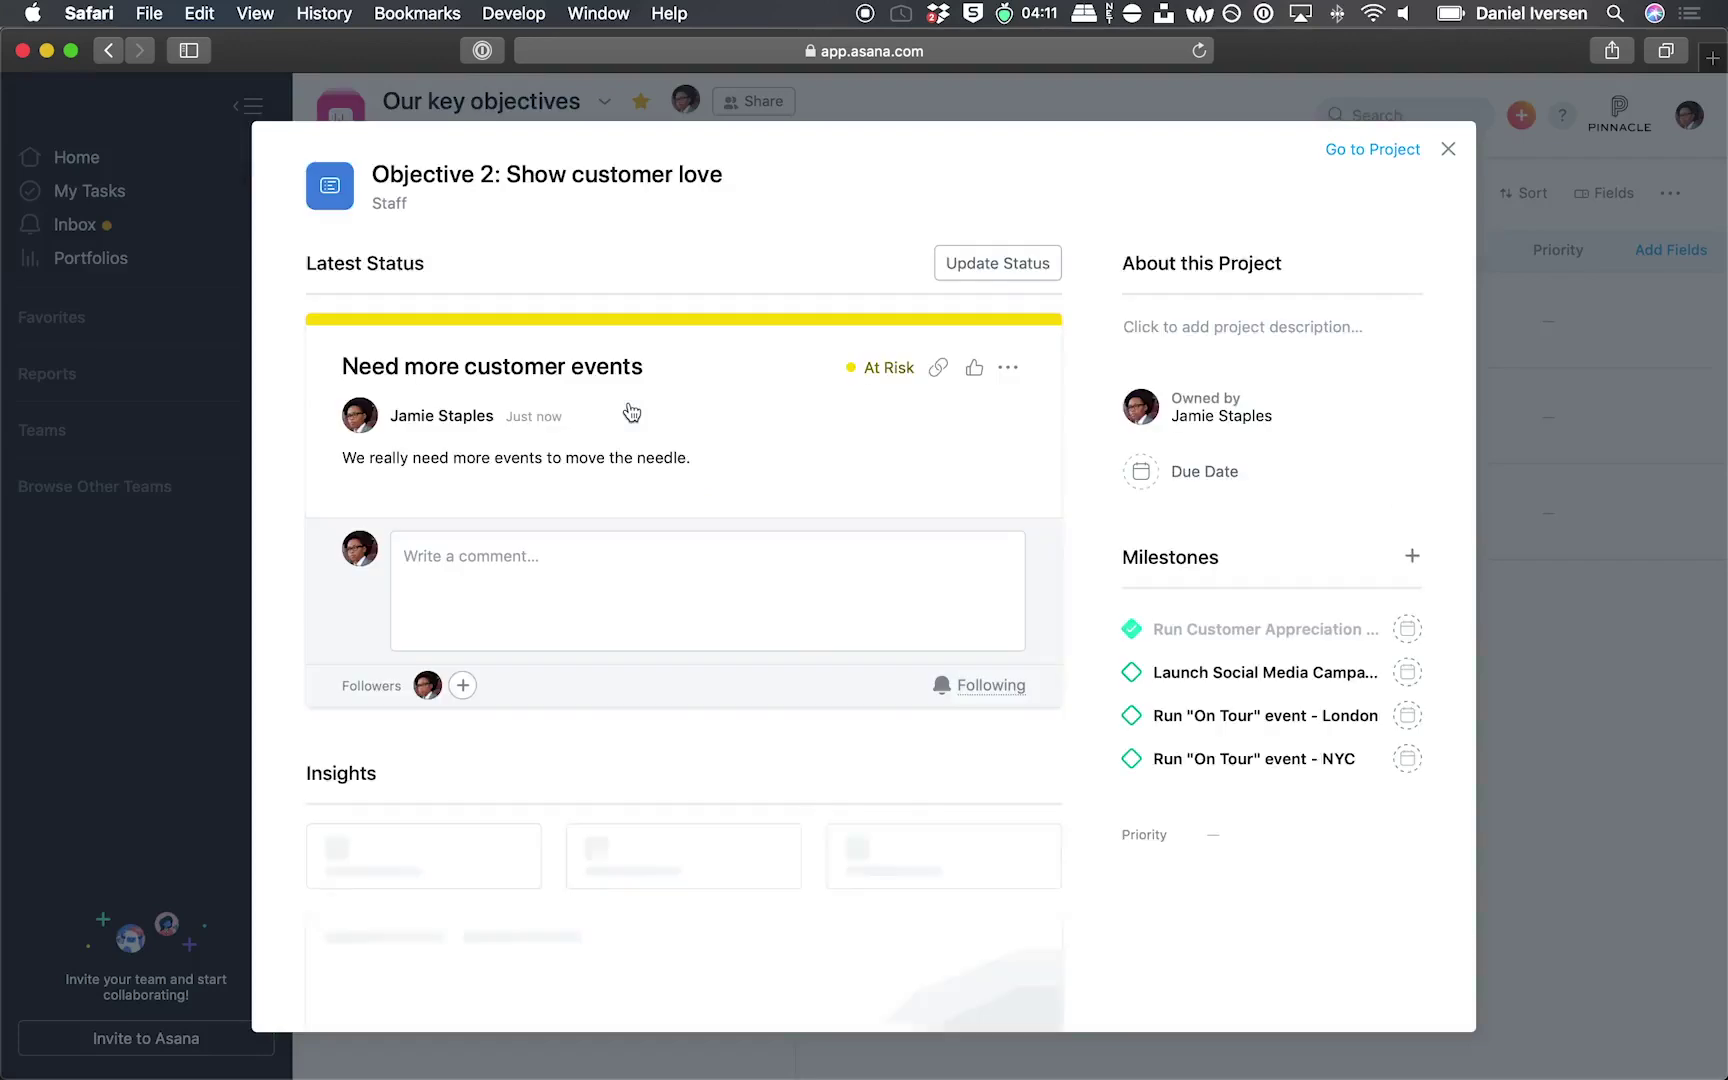
click(1361, 151)
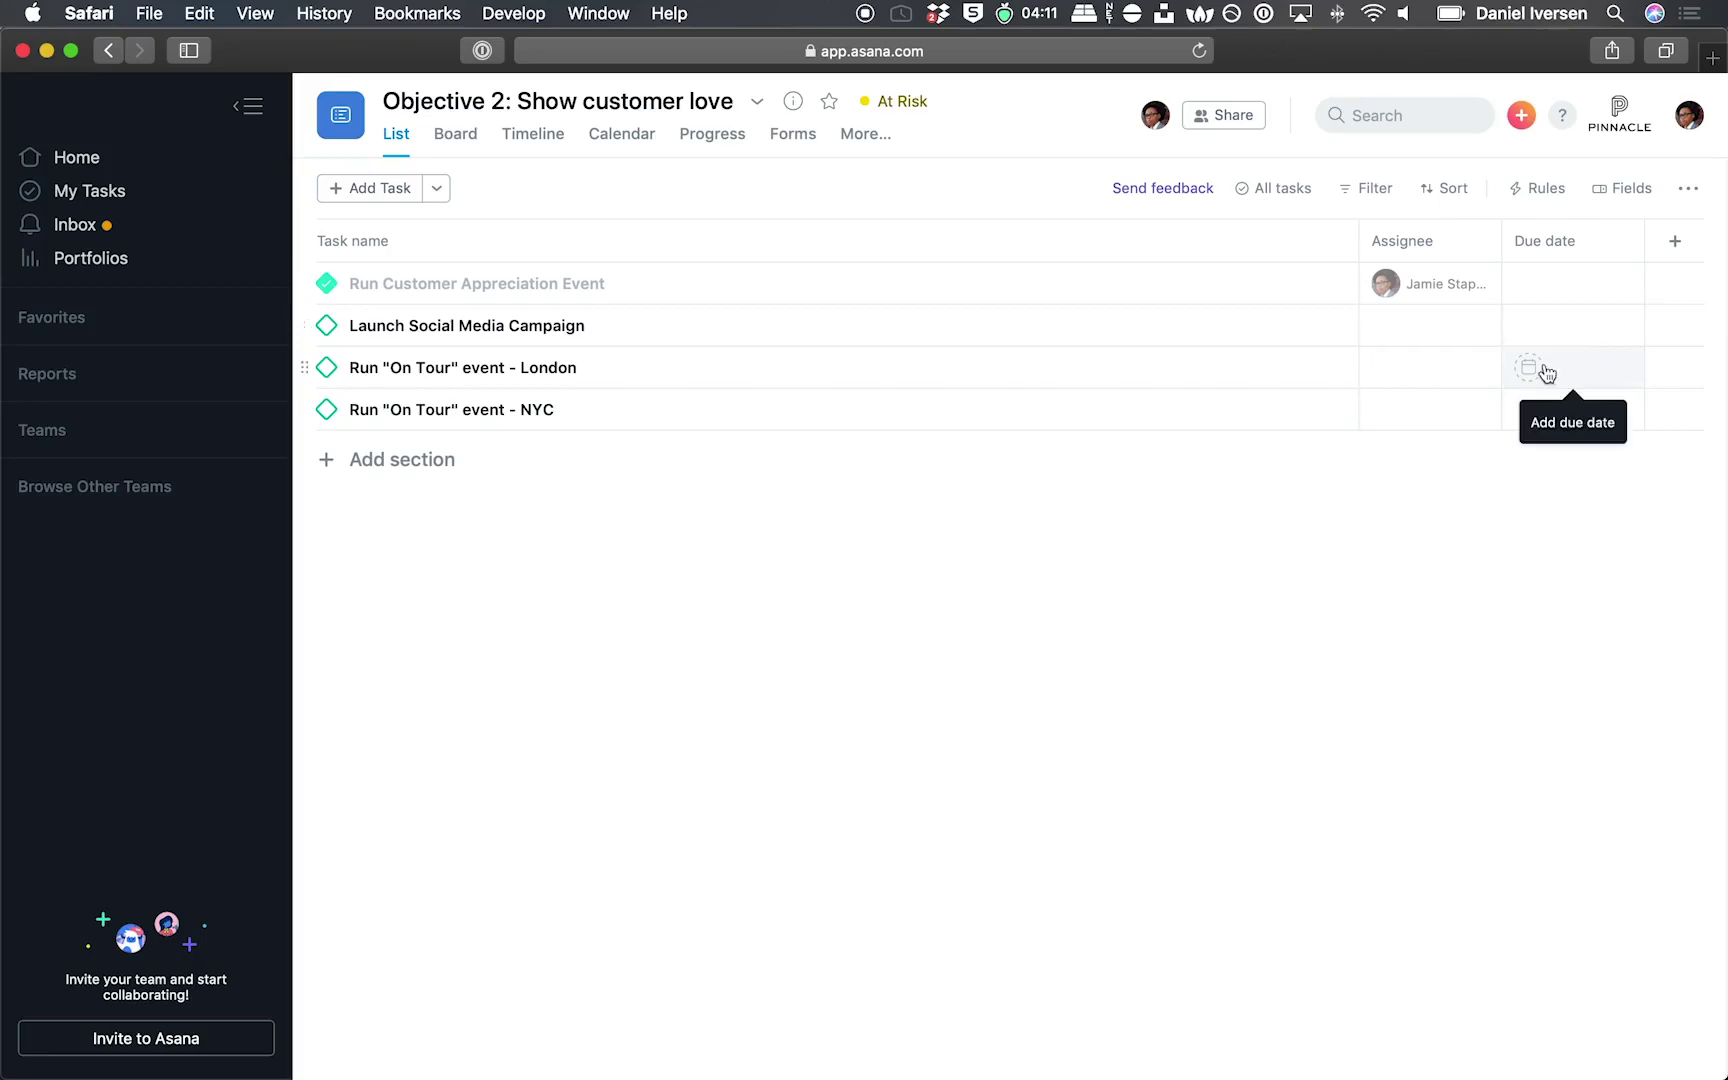
click(1545, 373)
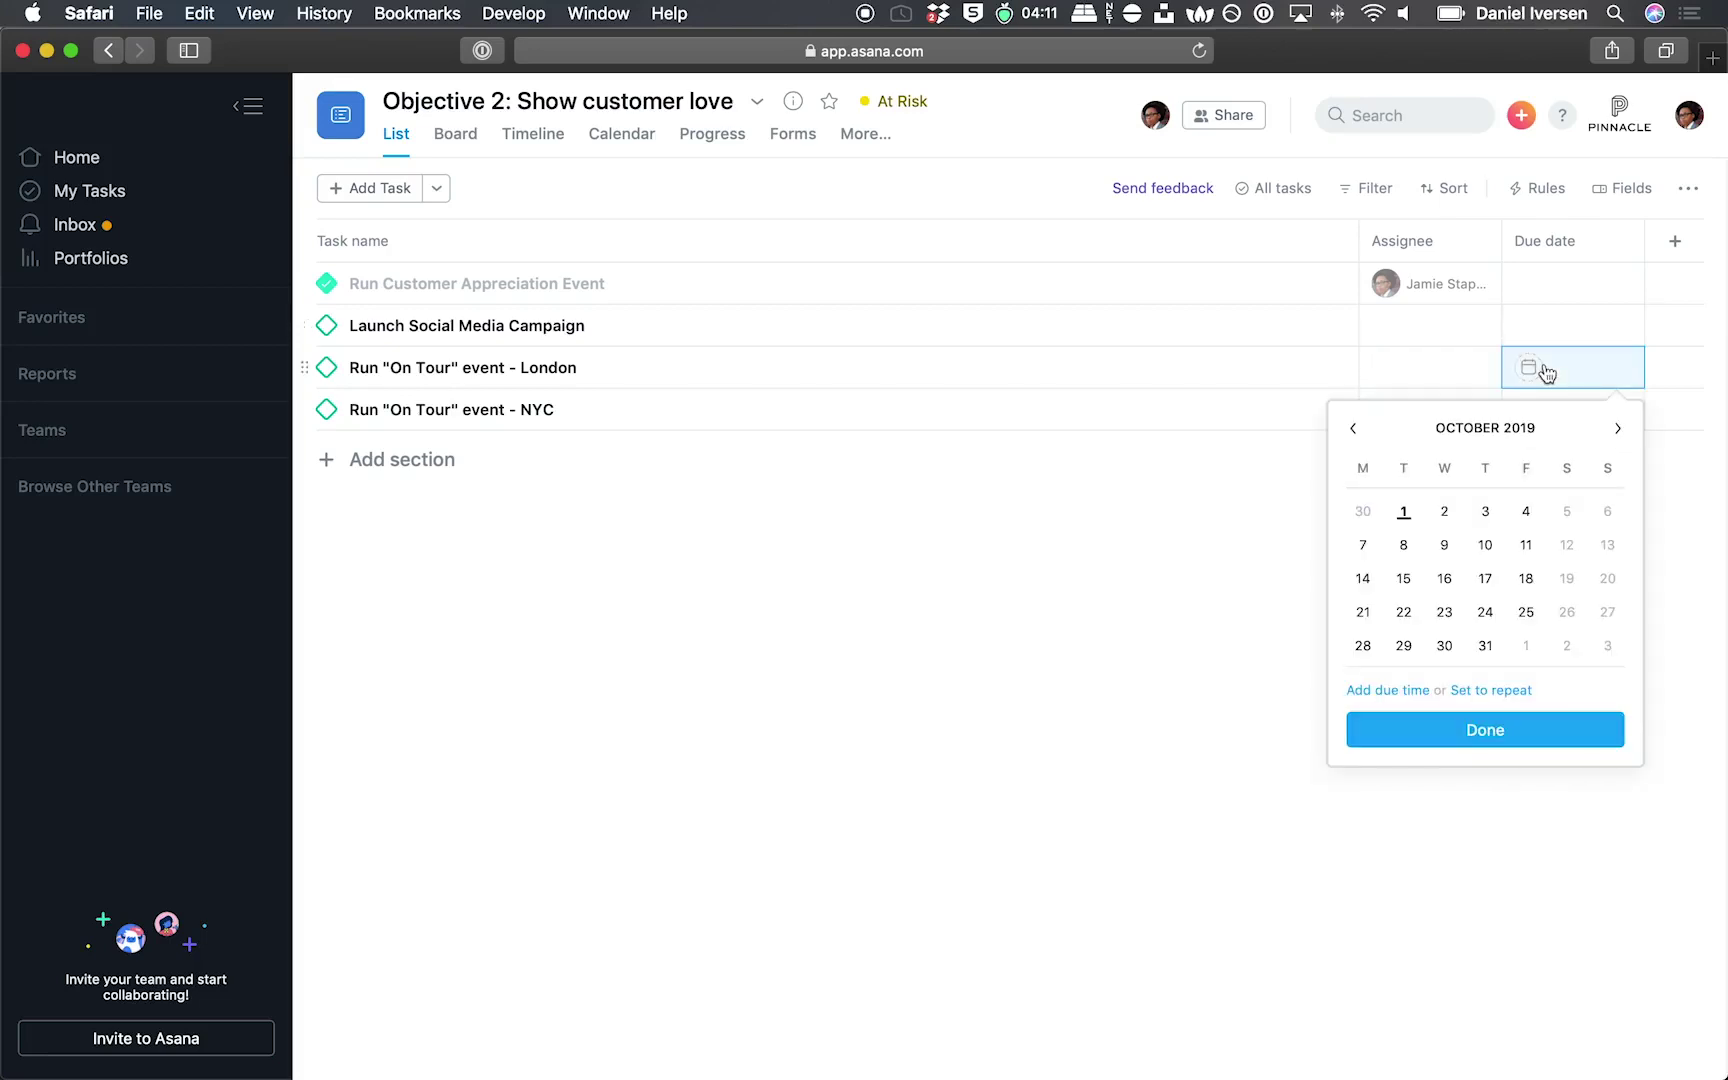
click(1356, 432)
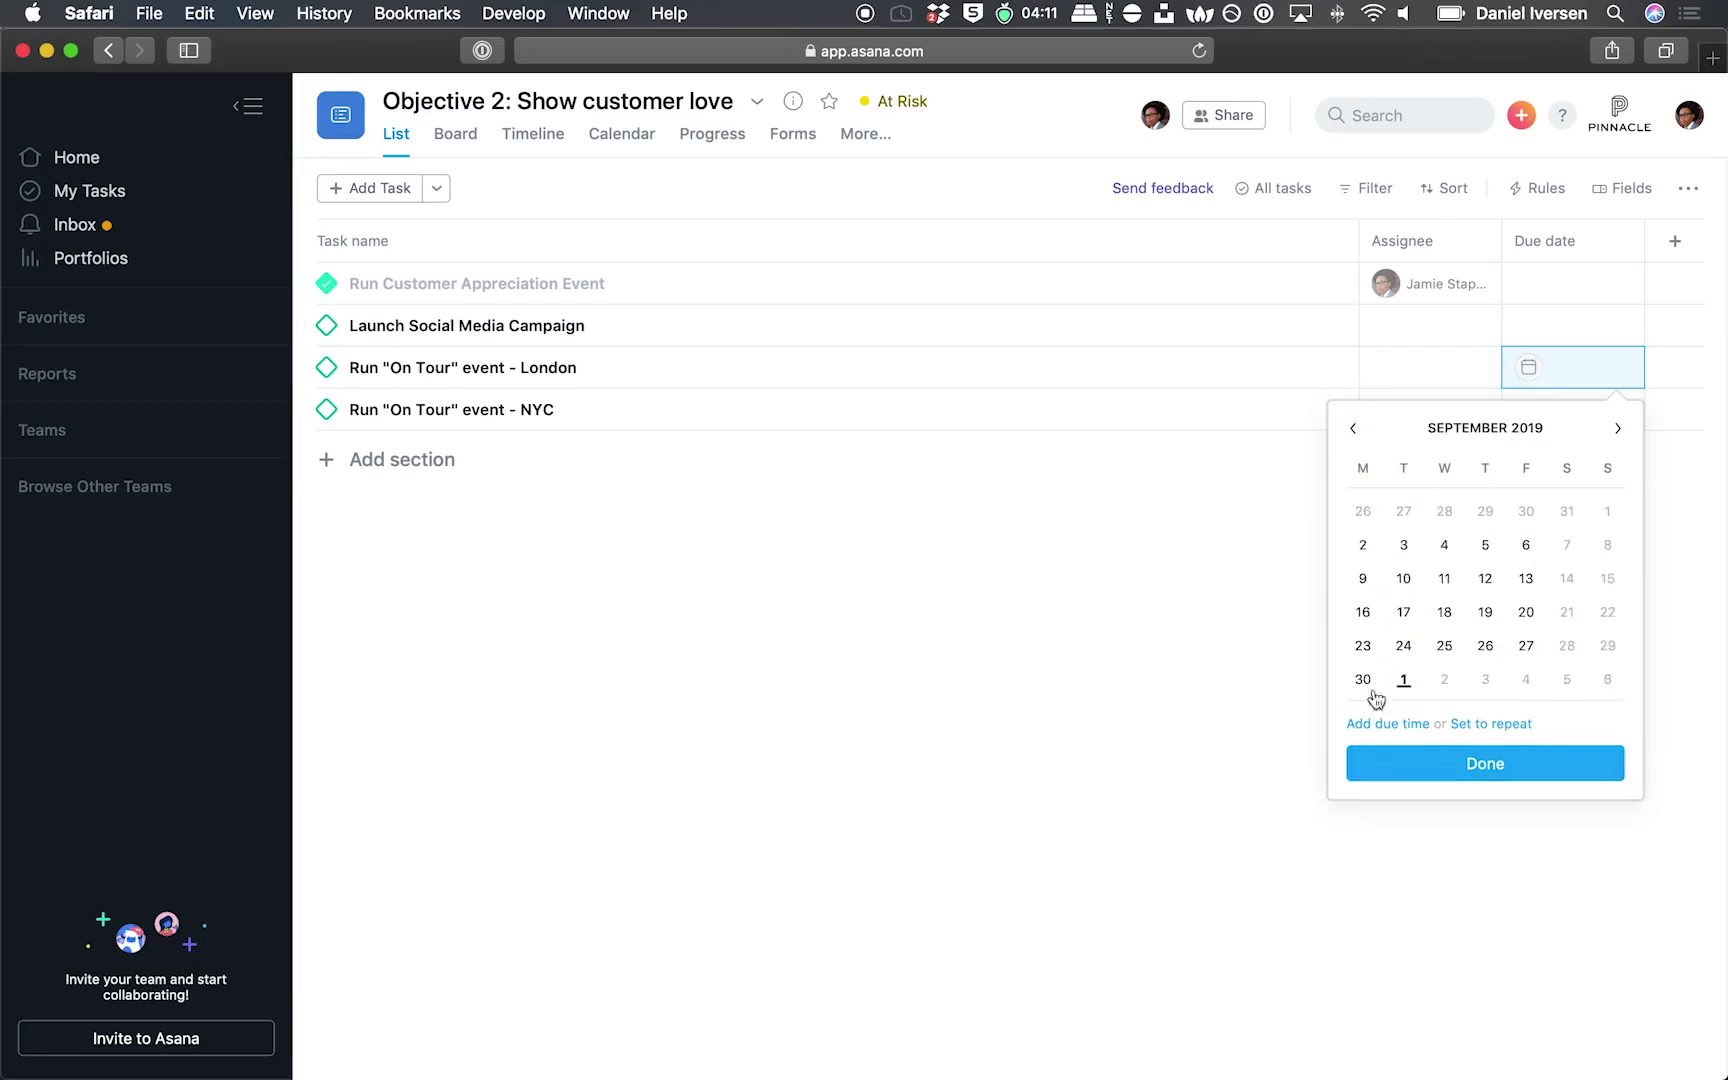
click(1364, 650)
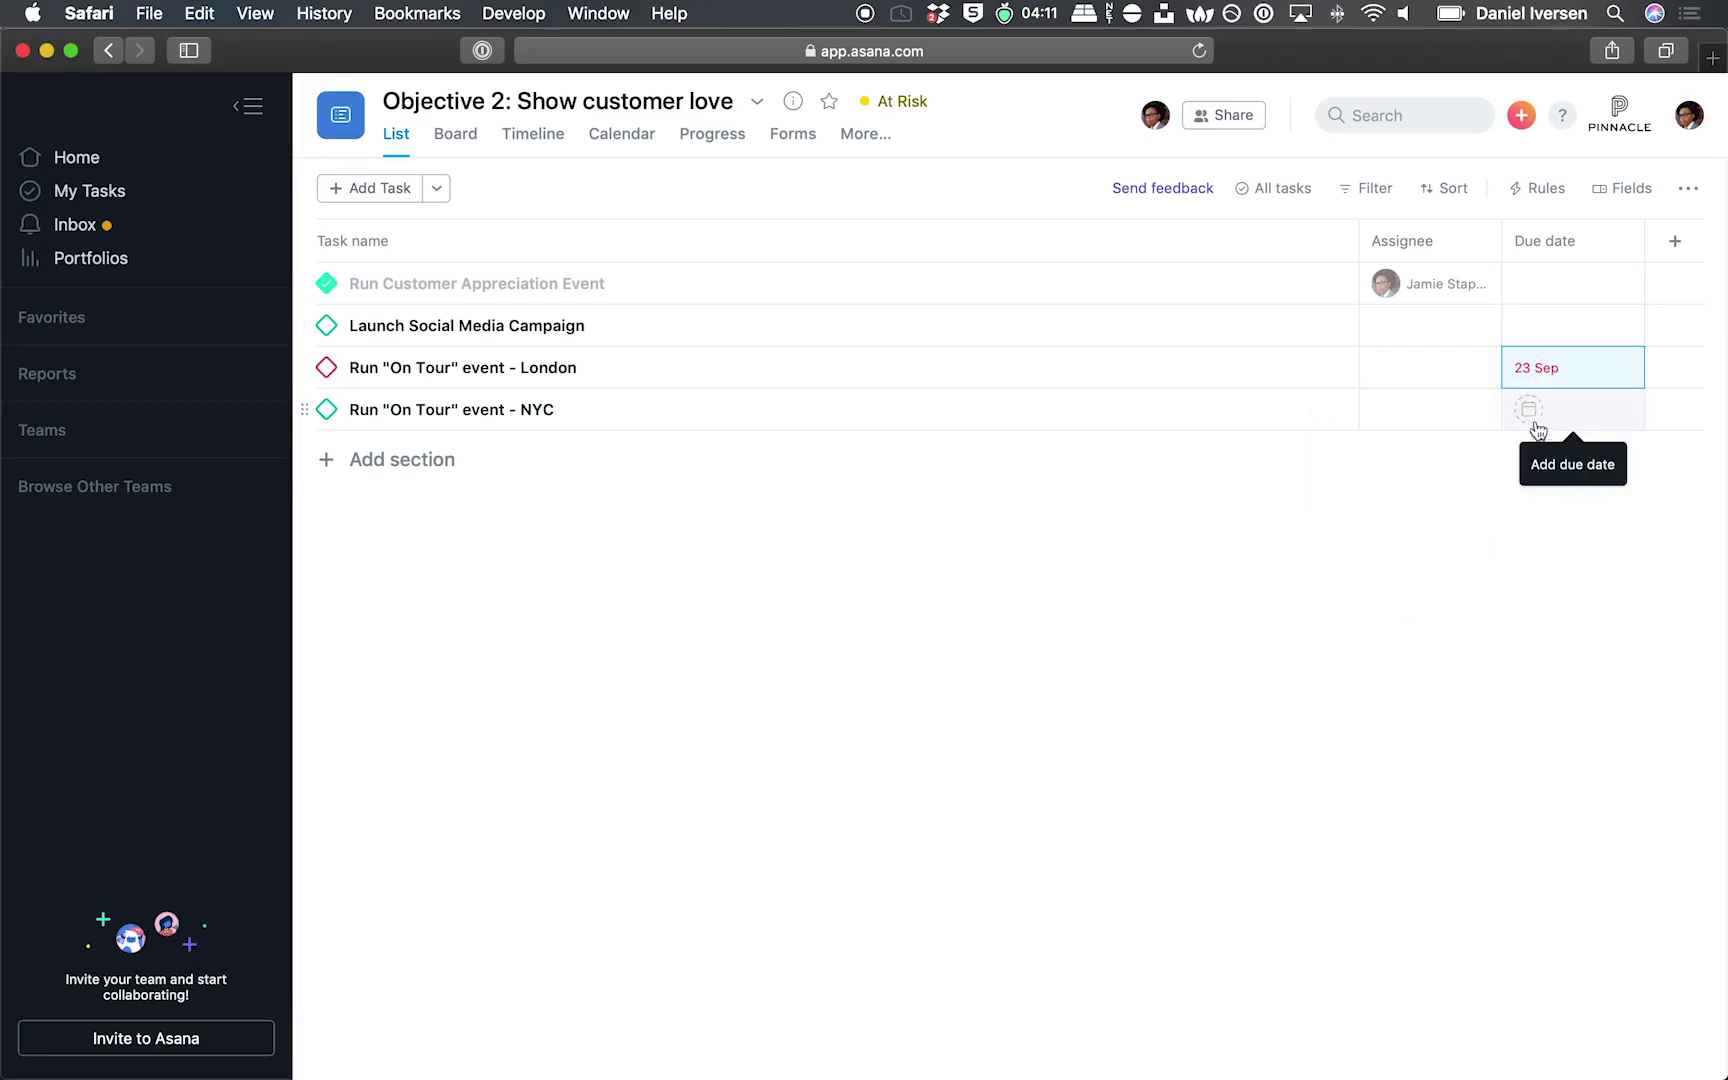
click(1530, 412)
click(1353, 470)
click(1353, 470)
click(1360, 660)
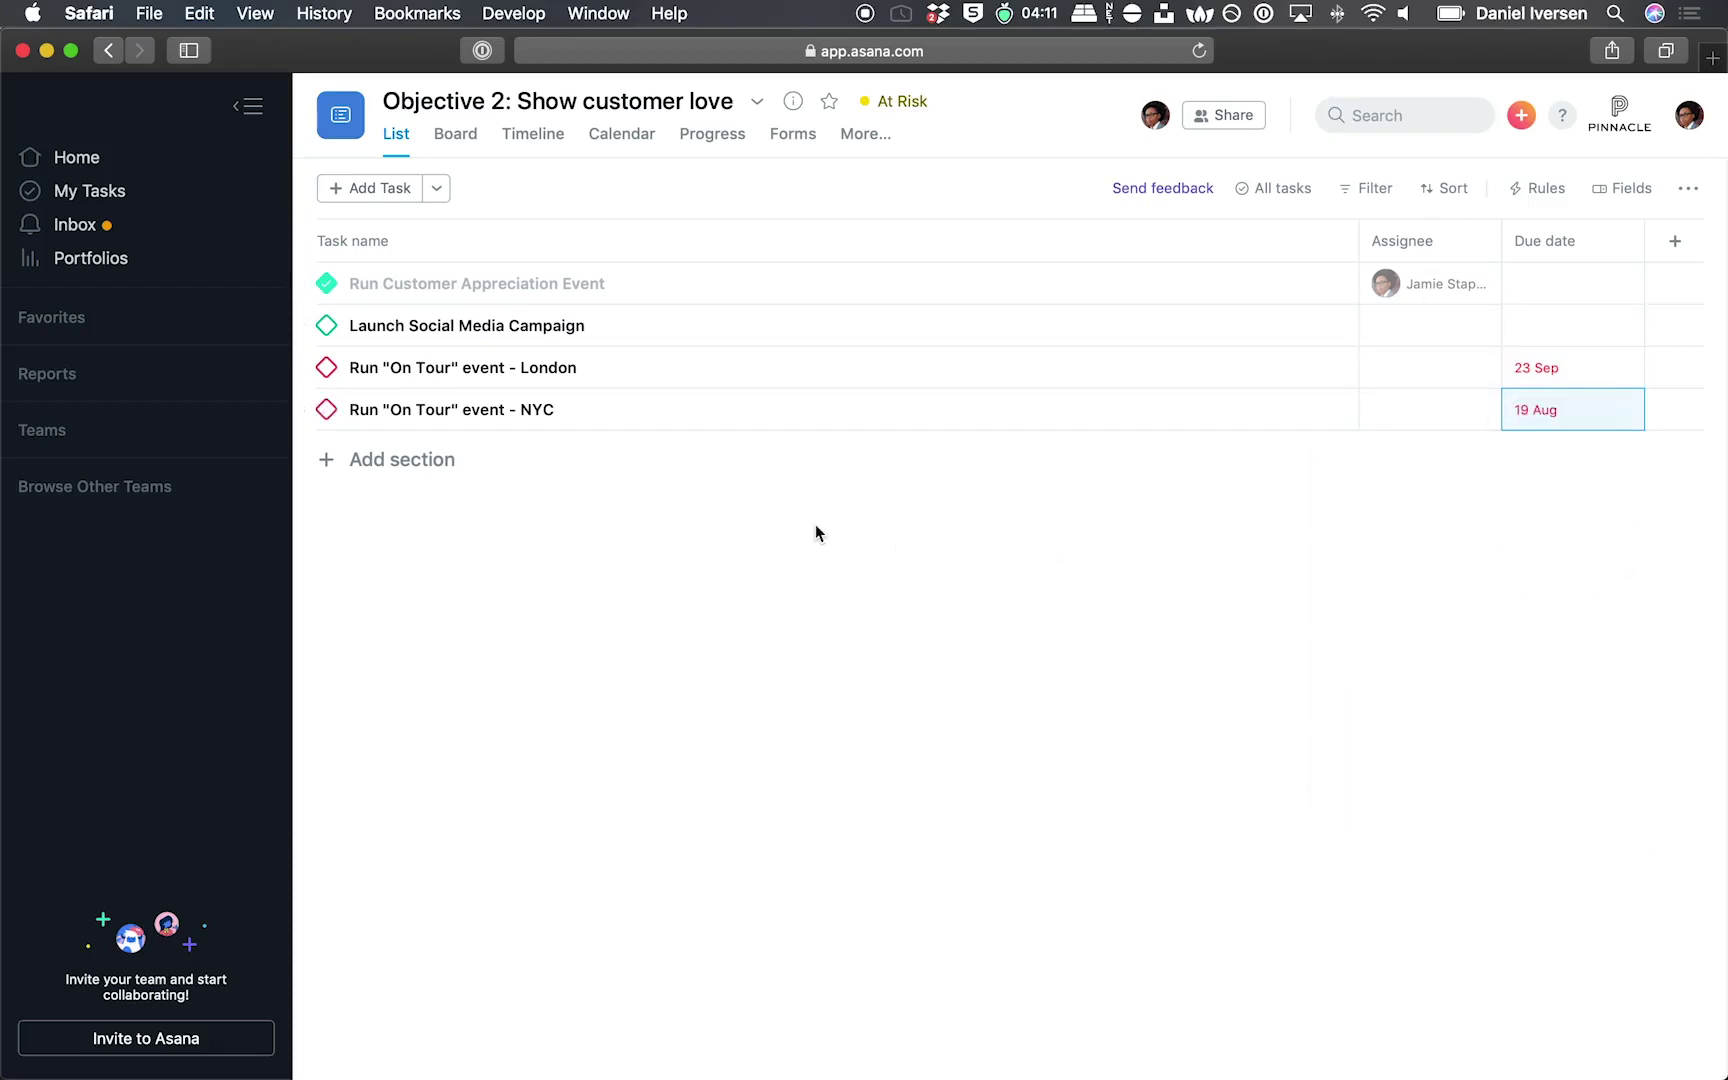
Reopen Our key objectives, set Progress type to Milestone, and save the layout as default
click(60, 258)
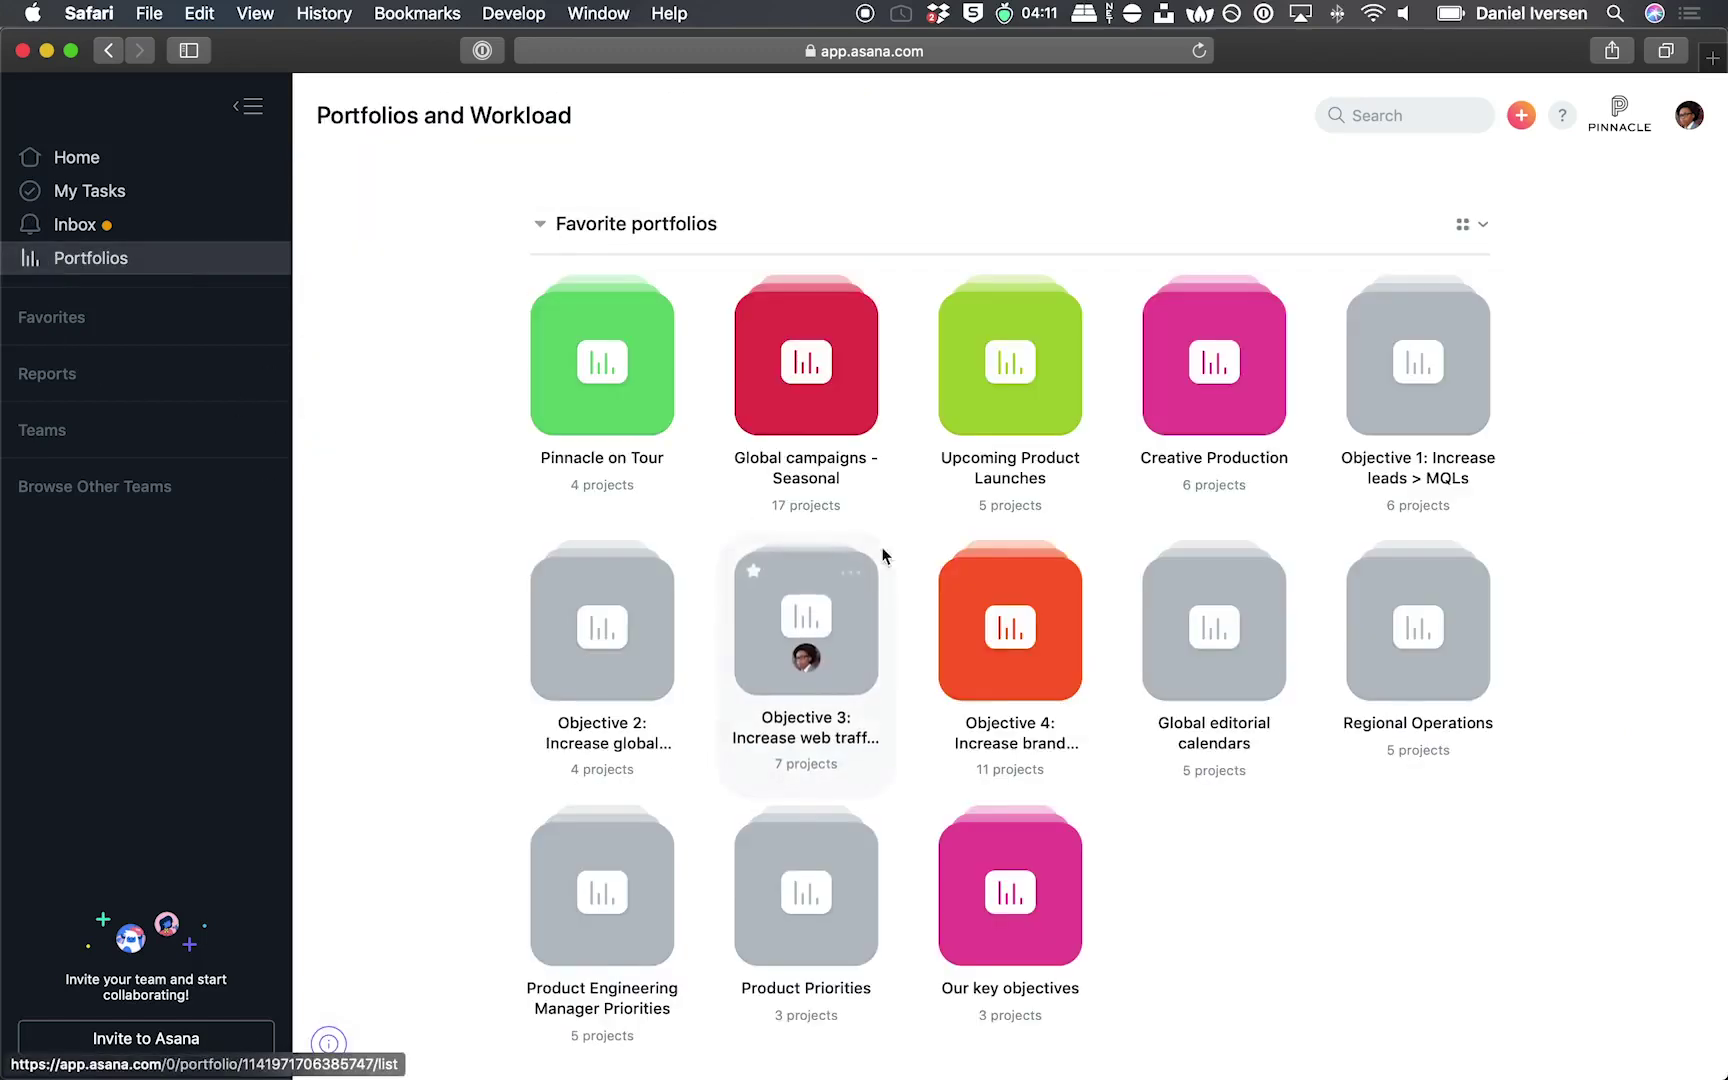
click(955, 925)
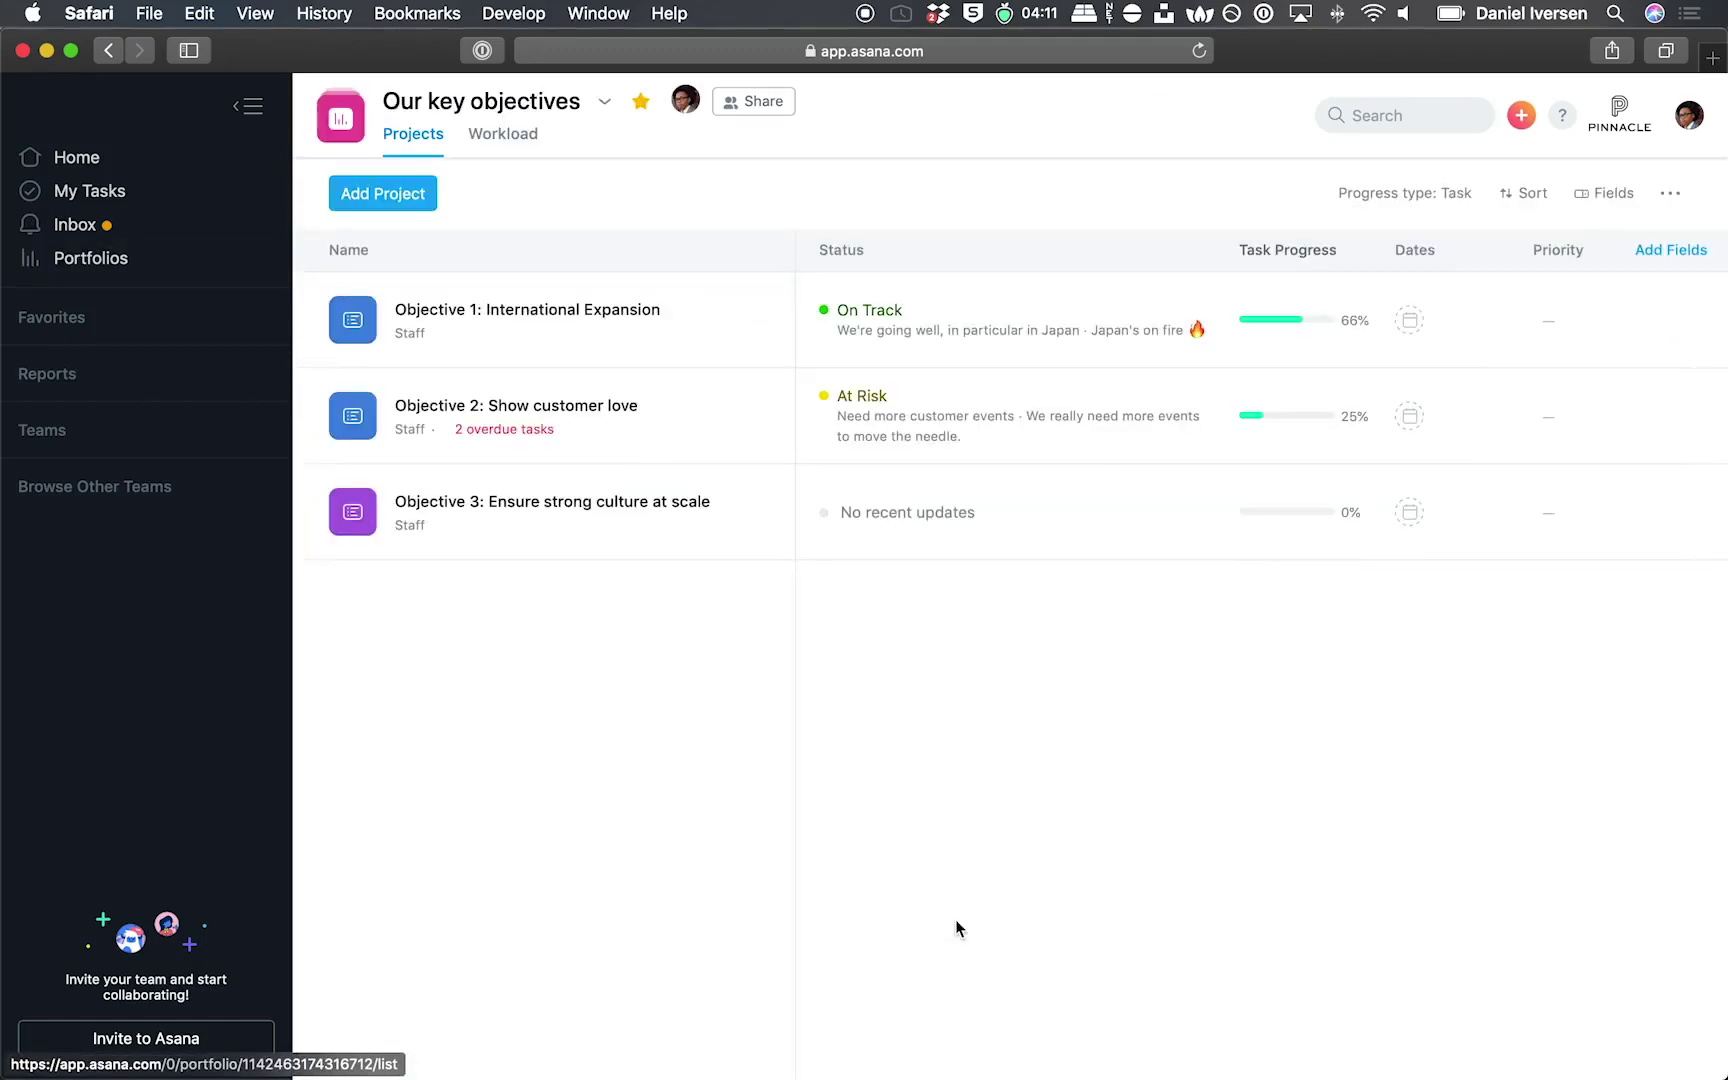
click(1345, 194)
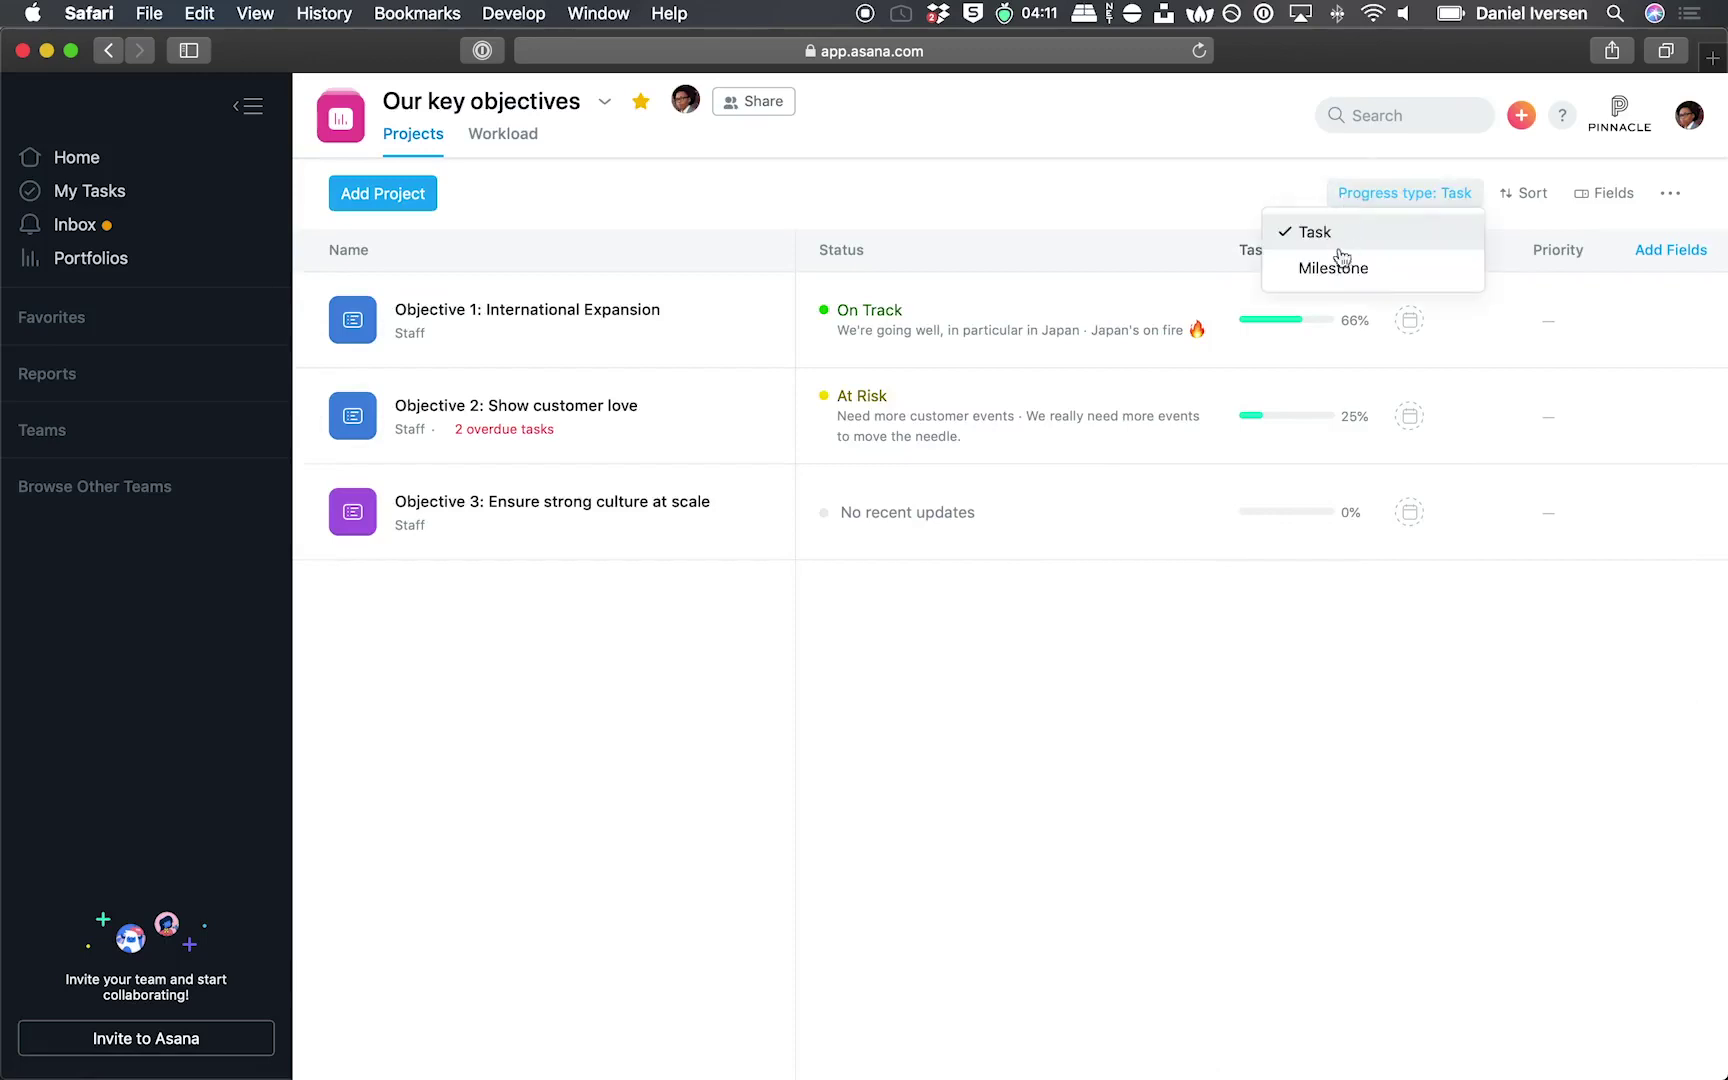
click(1335, 267)
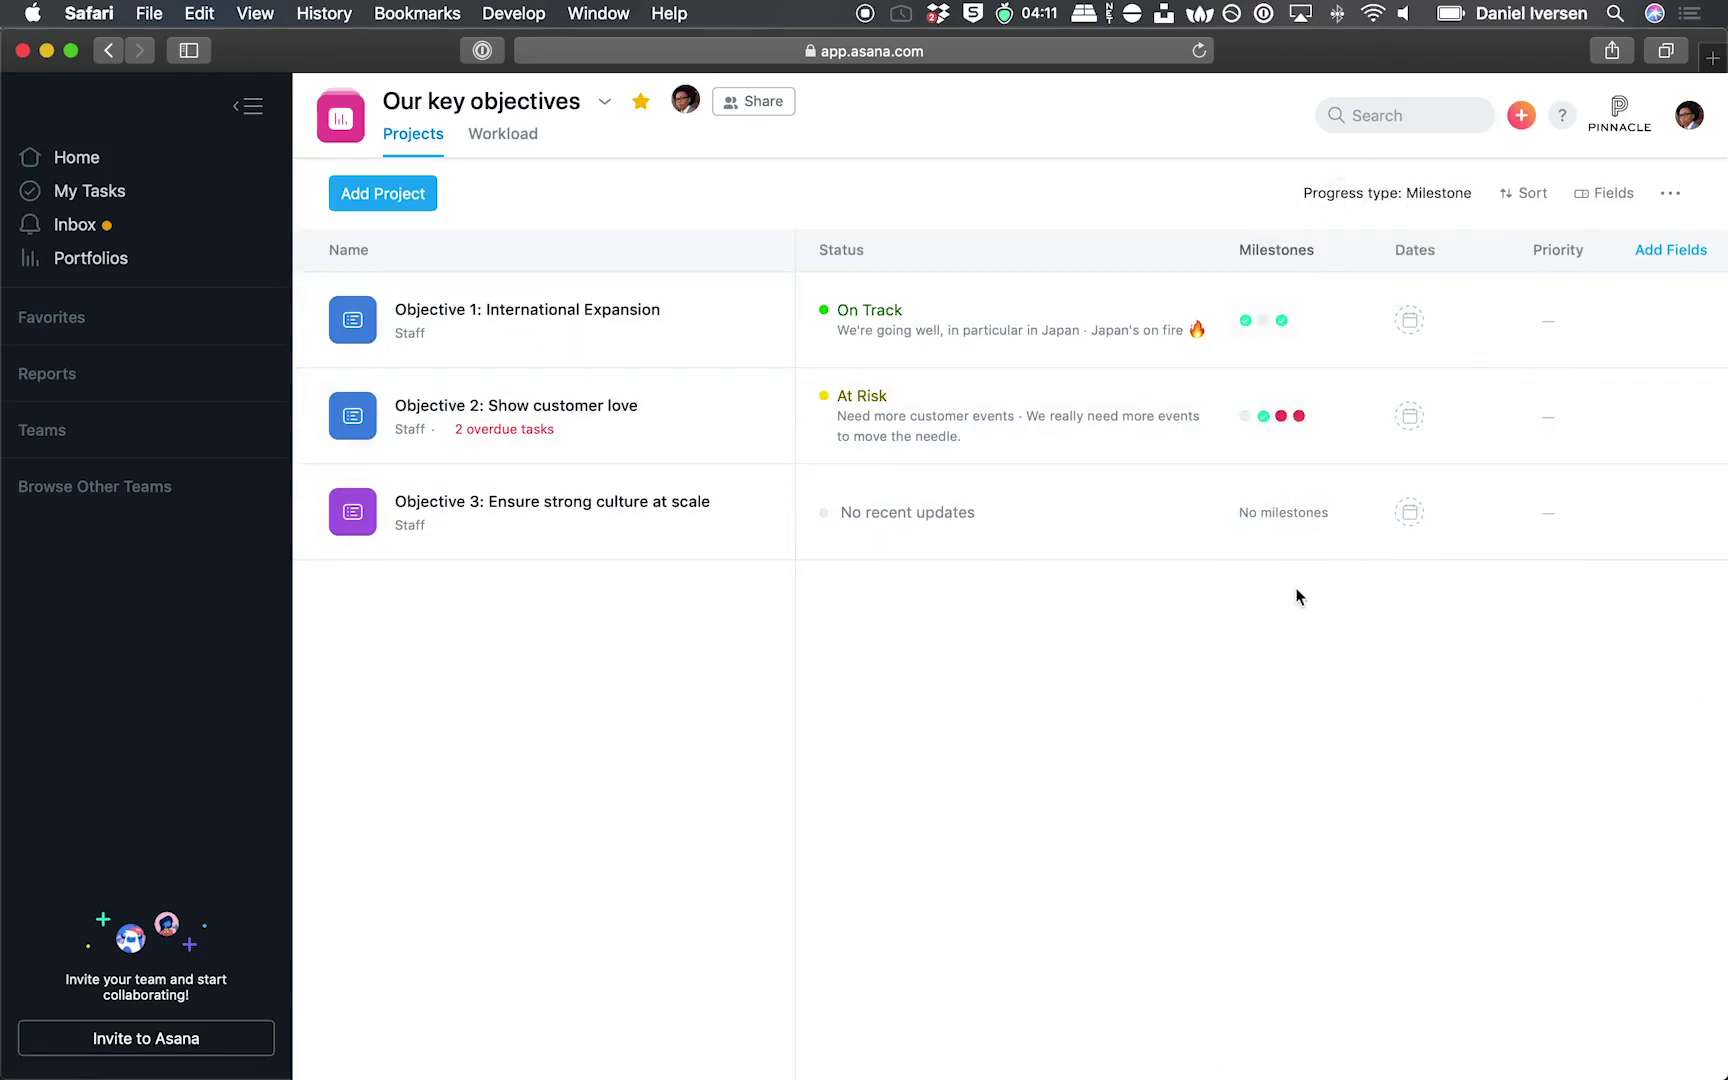
click(1670, 193)
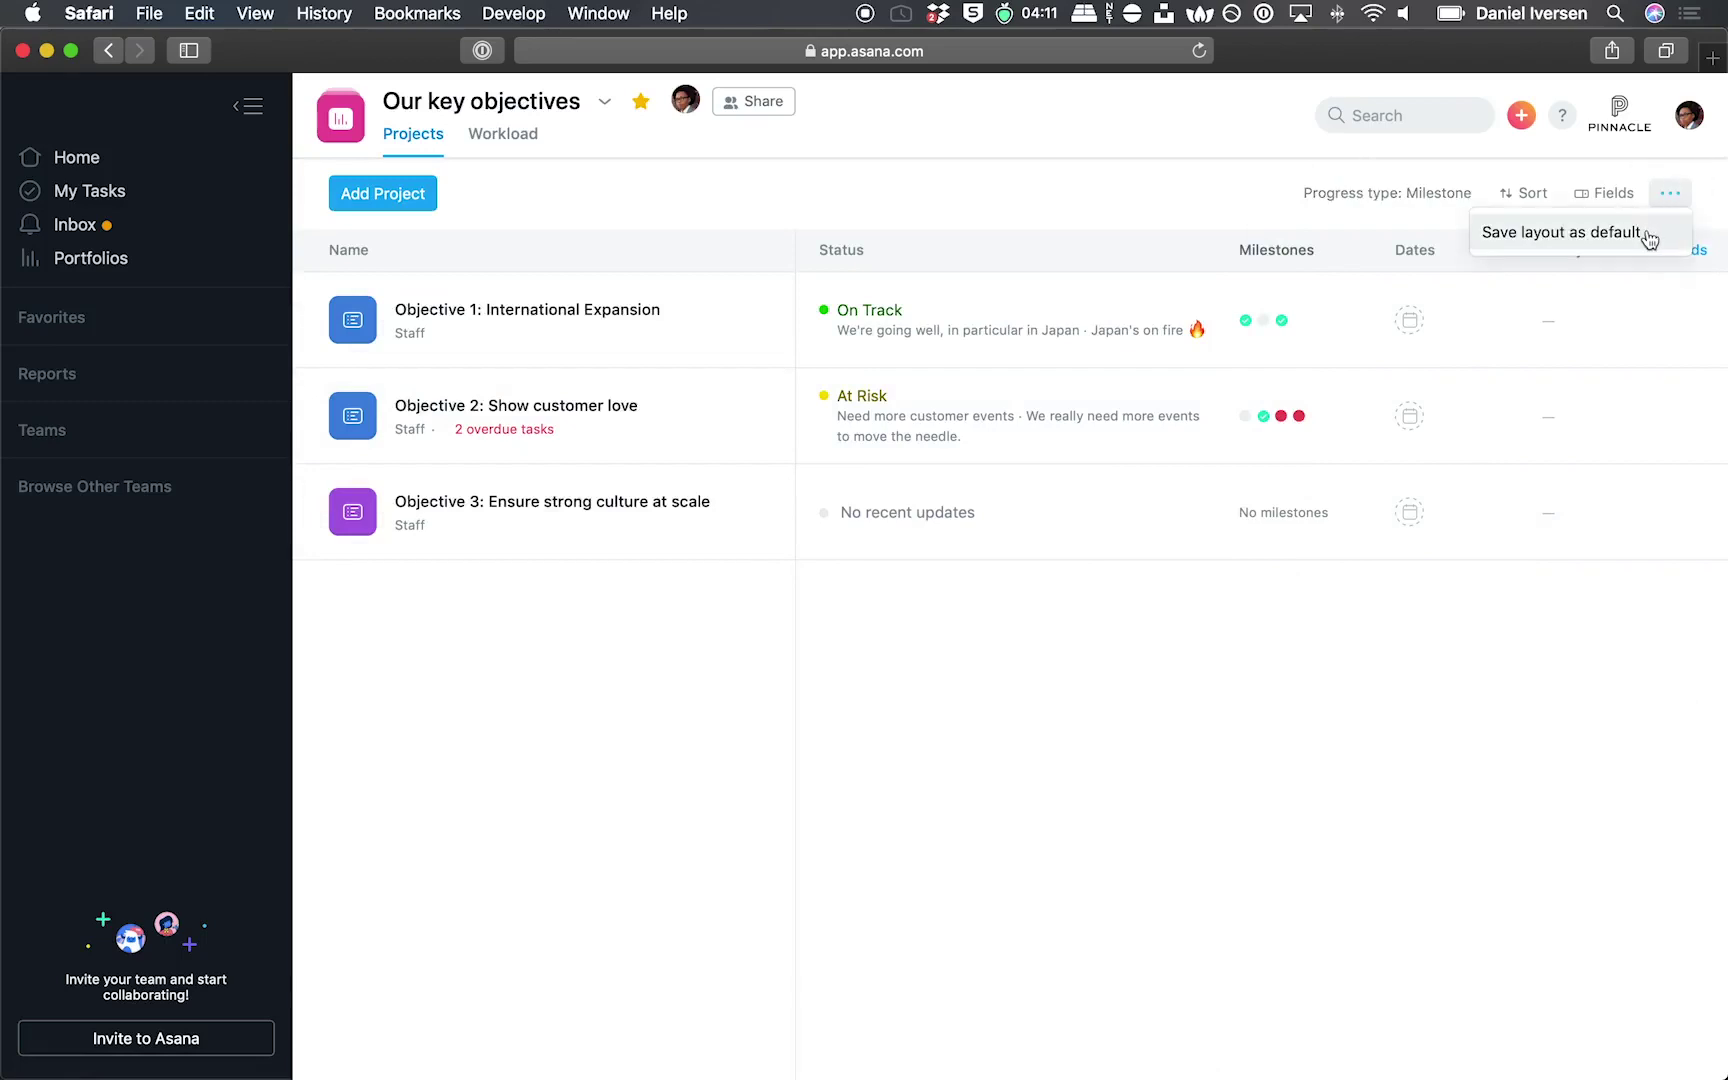
click(1560, 232)
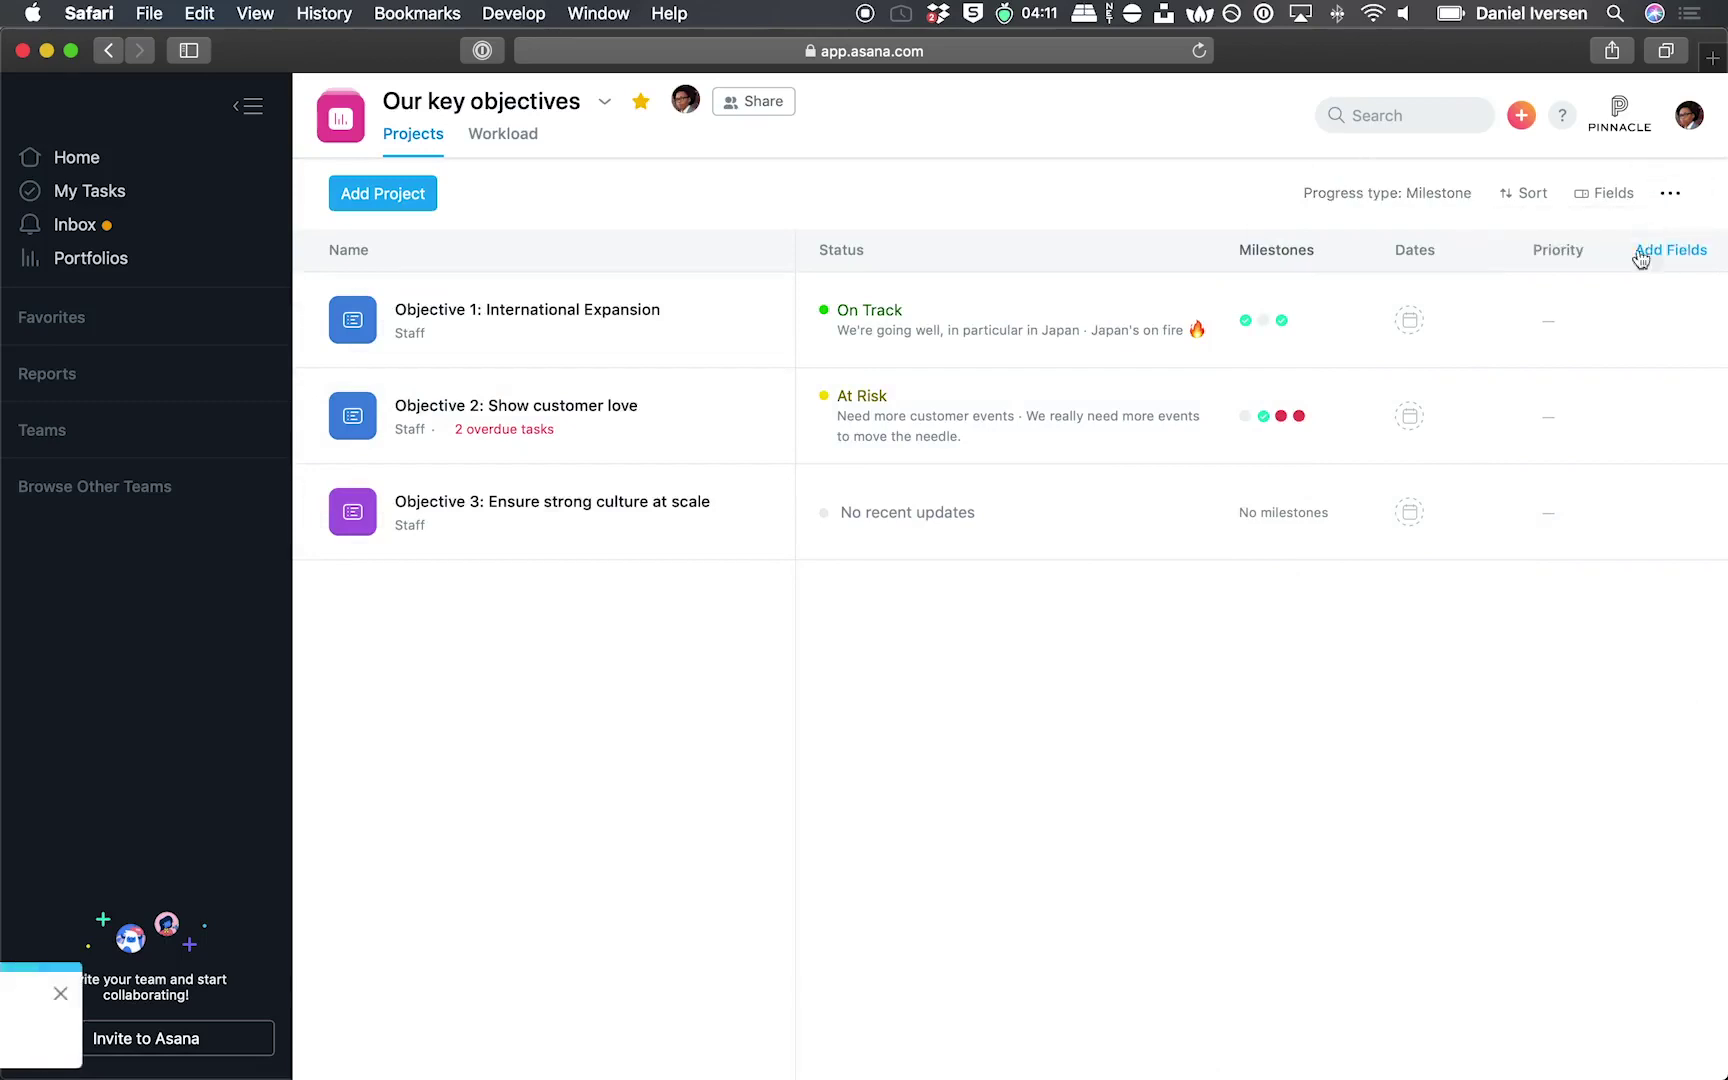
In the Priority column, choose High for Objective 1, Medium for Objective 2, High for Objective 3
click(1560, 322)
click(1565, 422)
click(1606, 378)
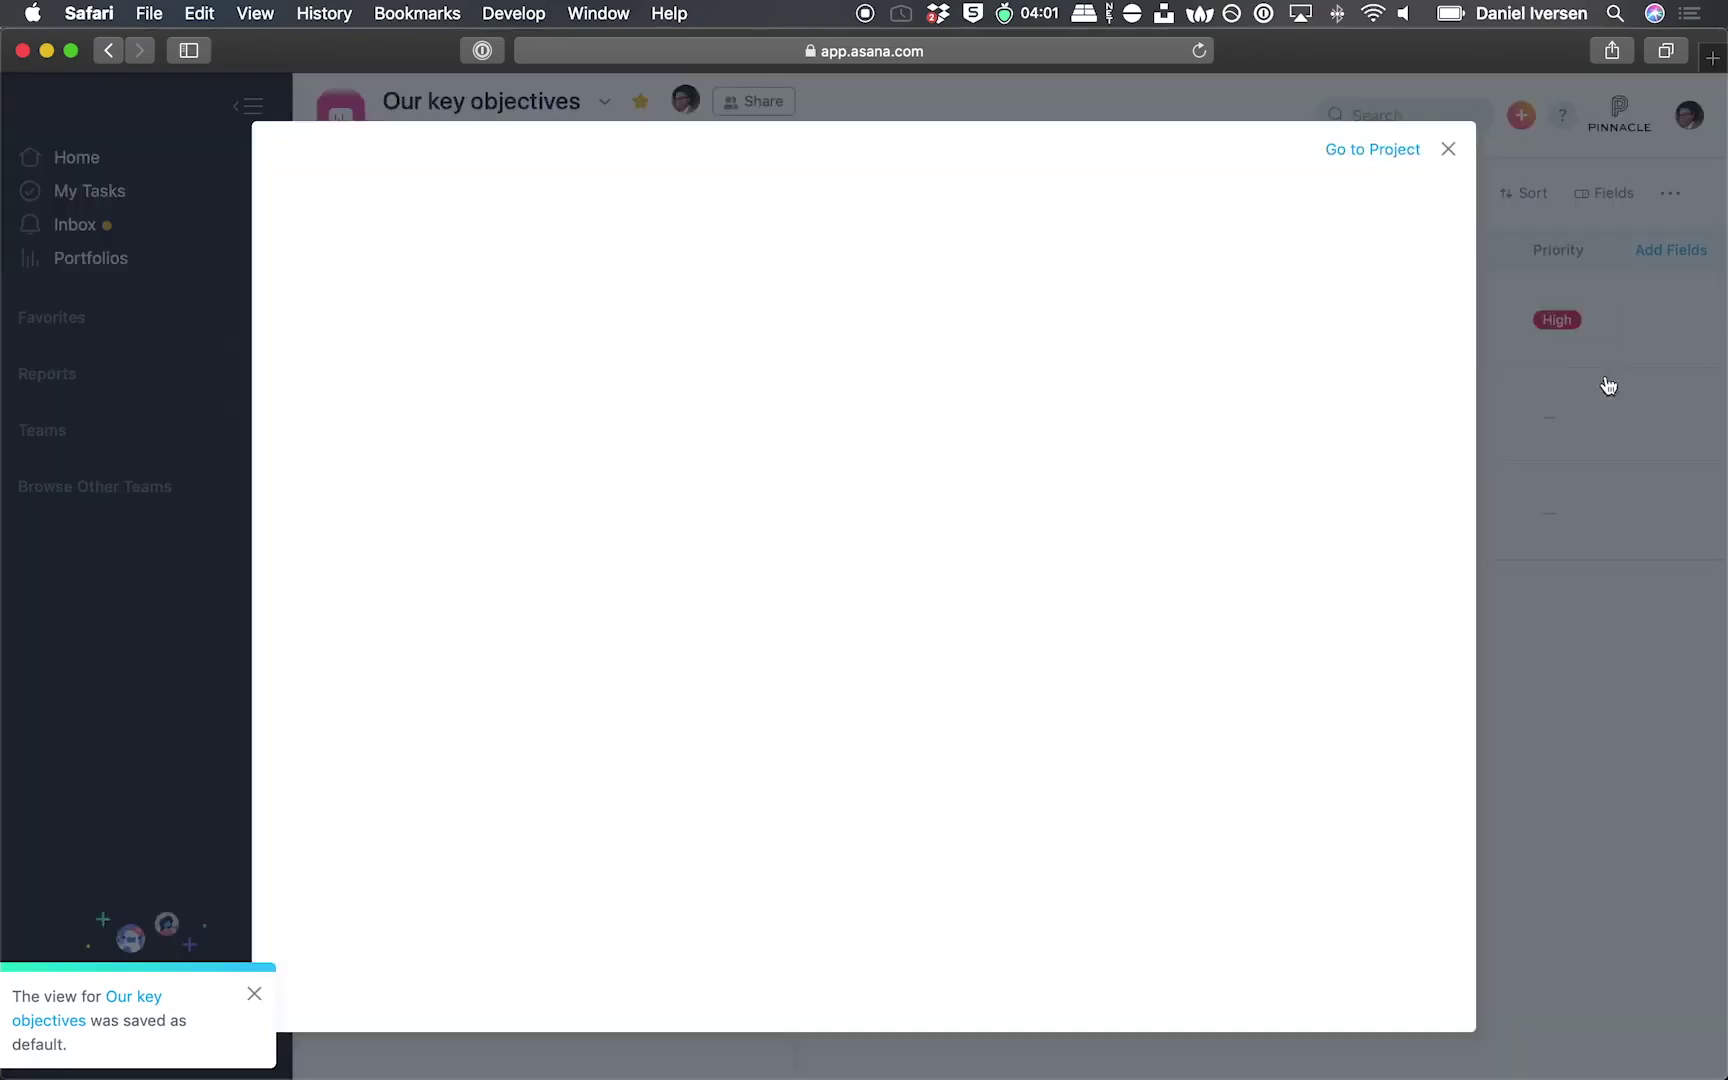
click(1448, 150)
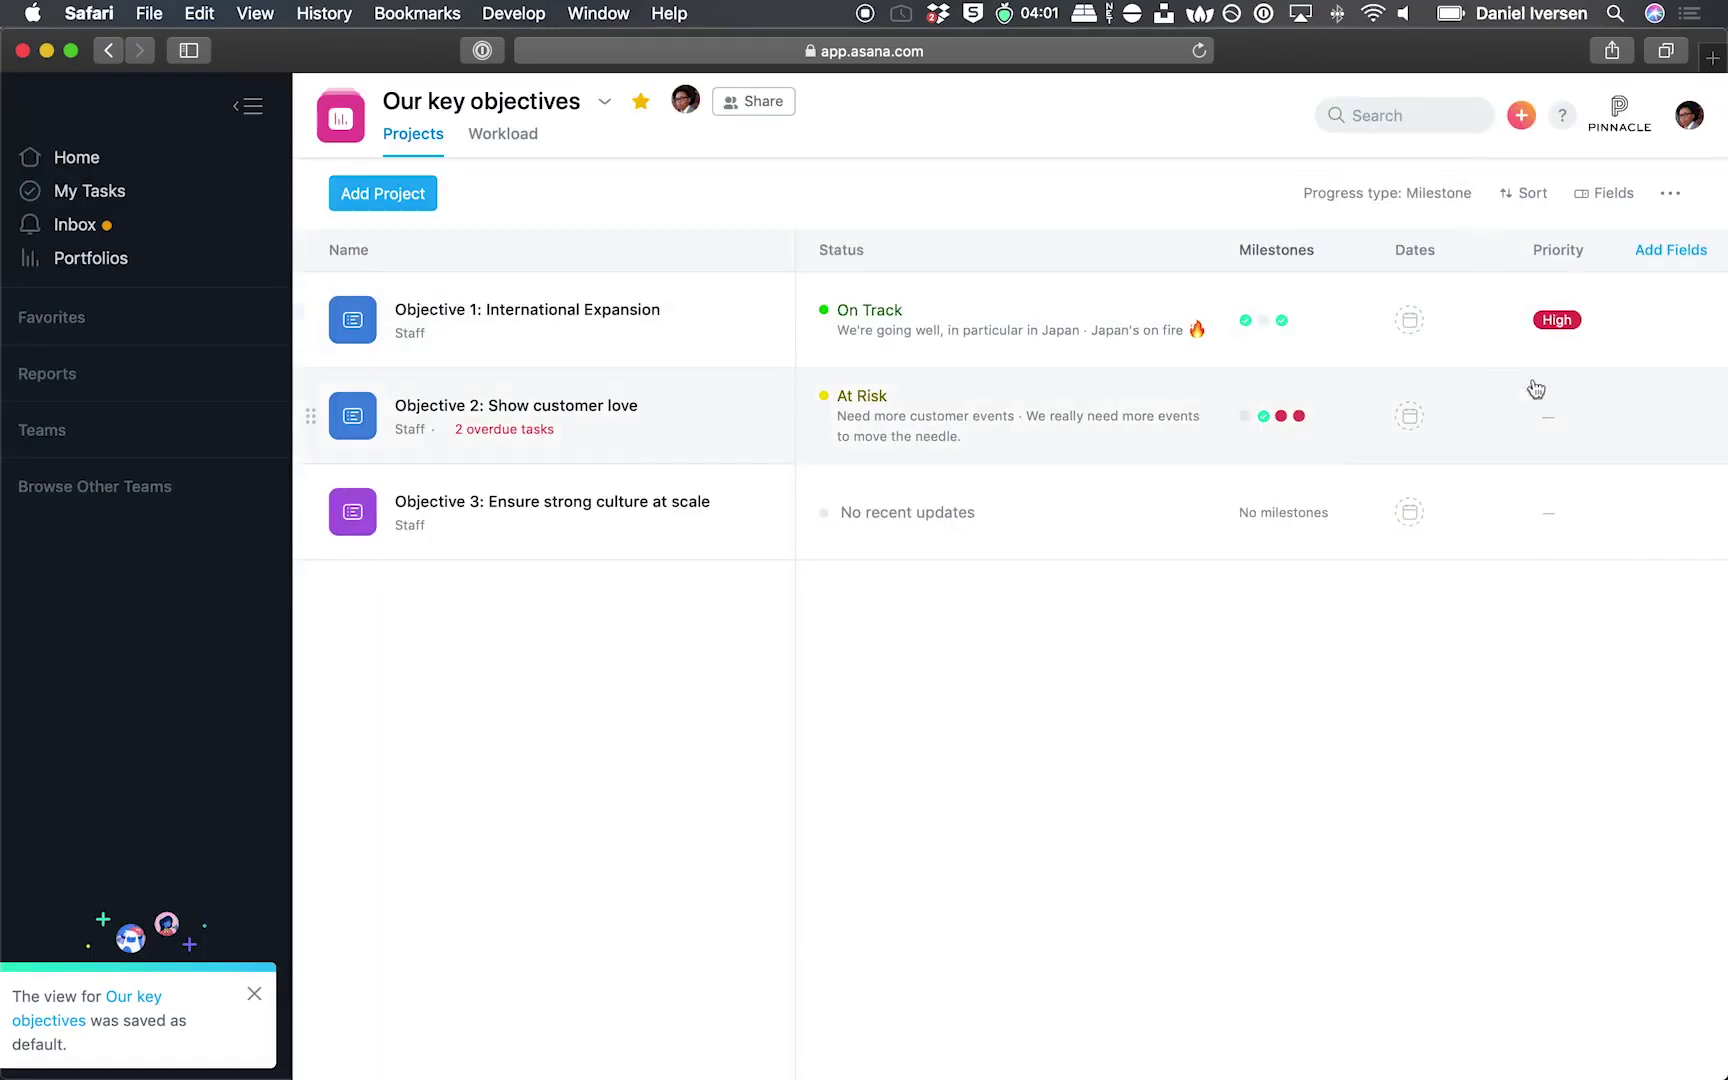
click(1554, 420)
click(1536, 565)
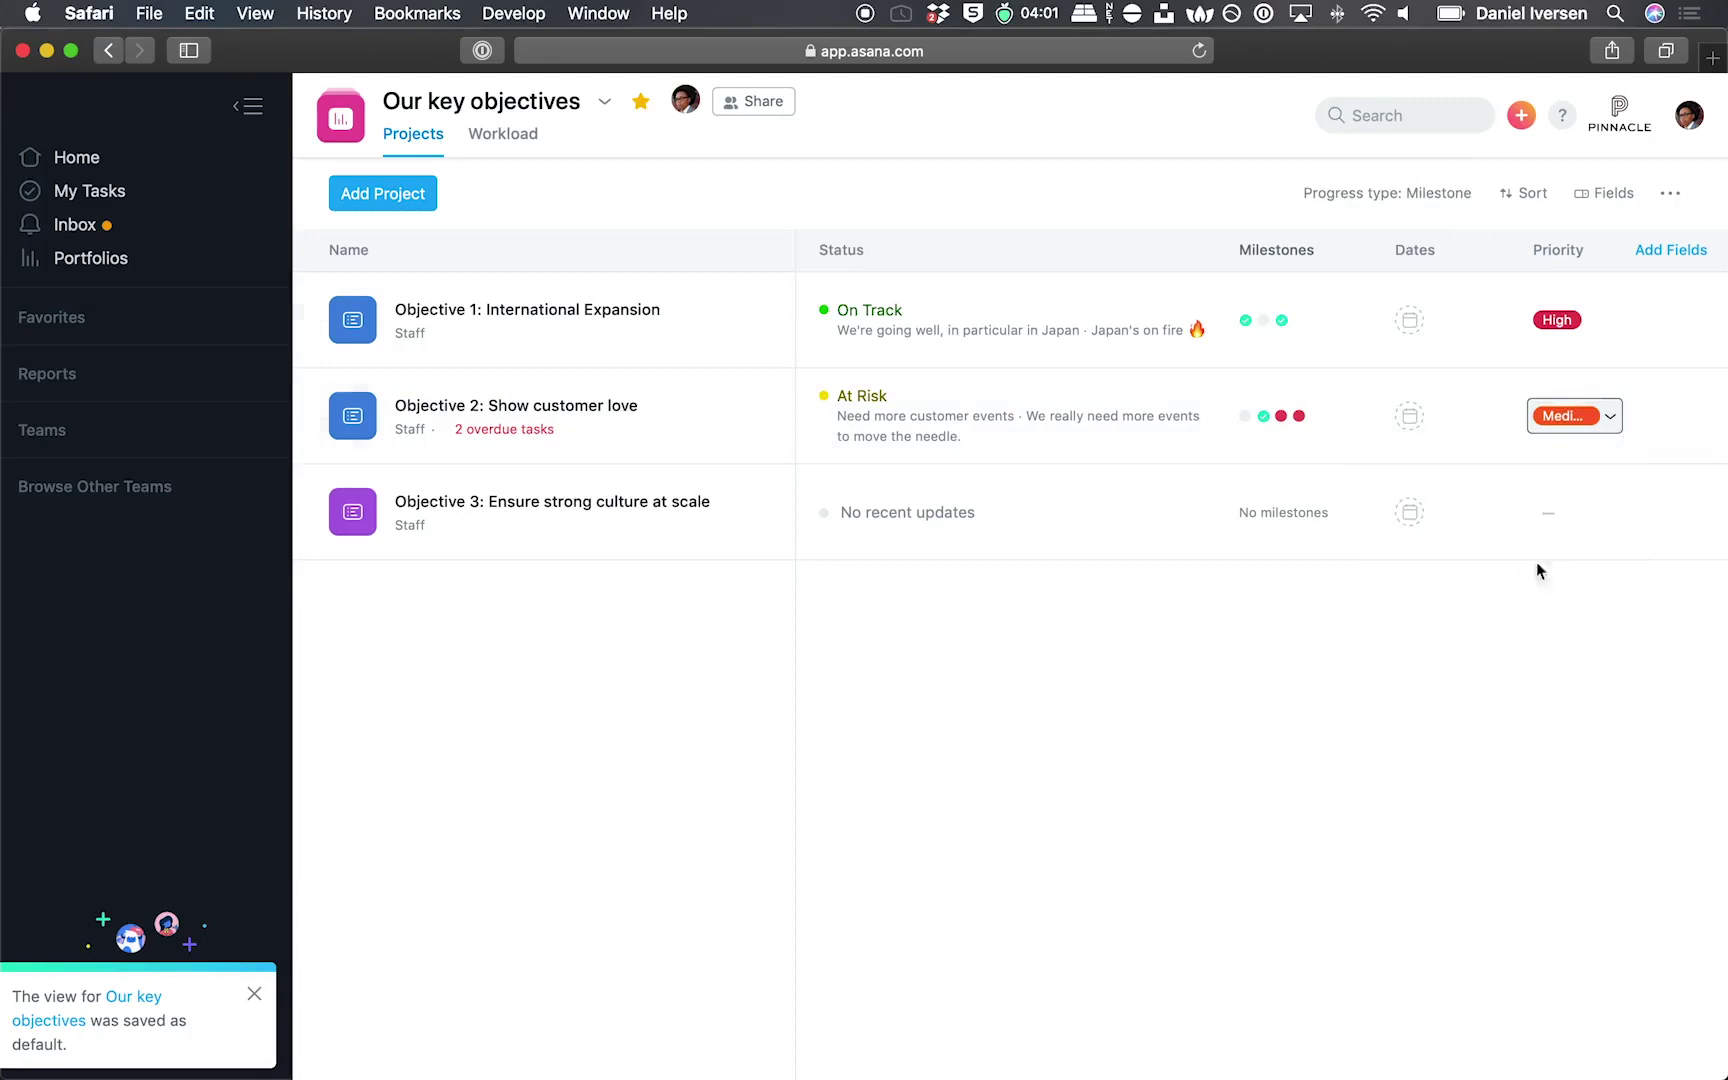
click(1562, 515)
click(1547, 617)
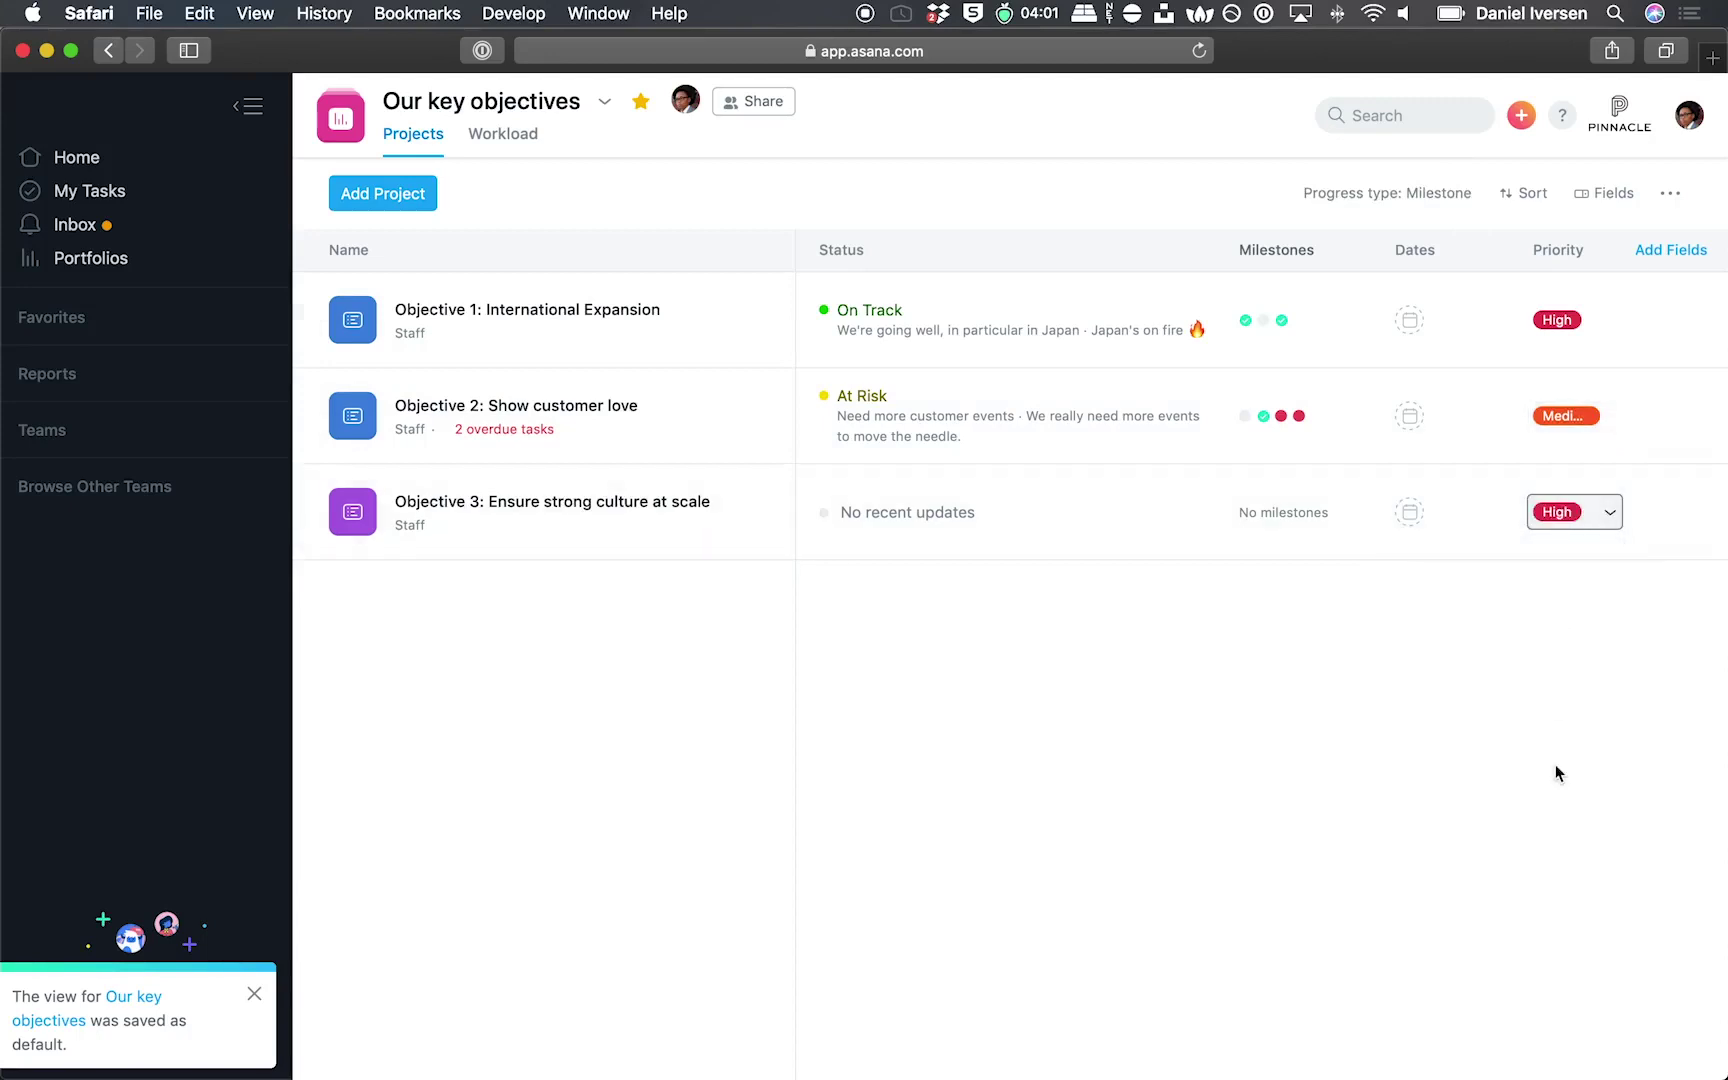